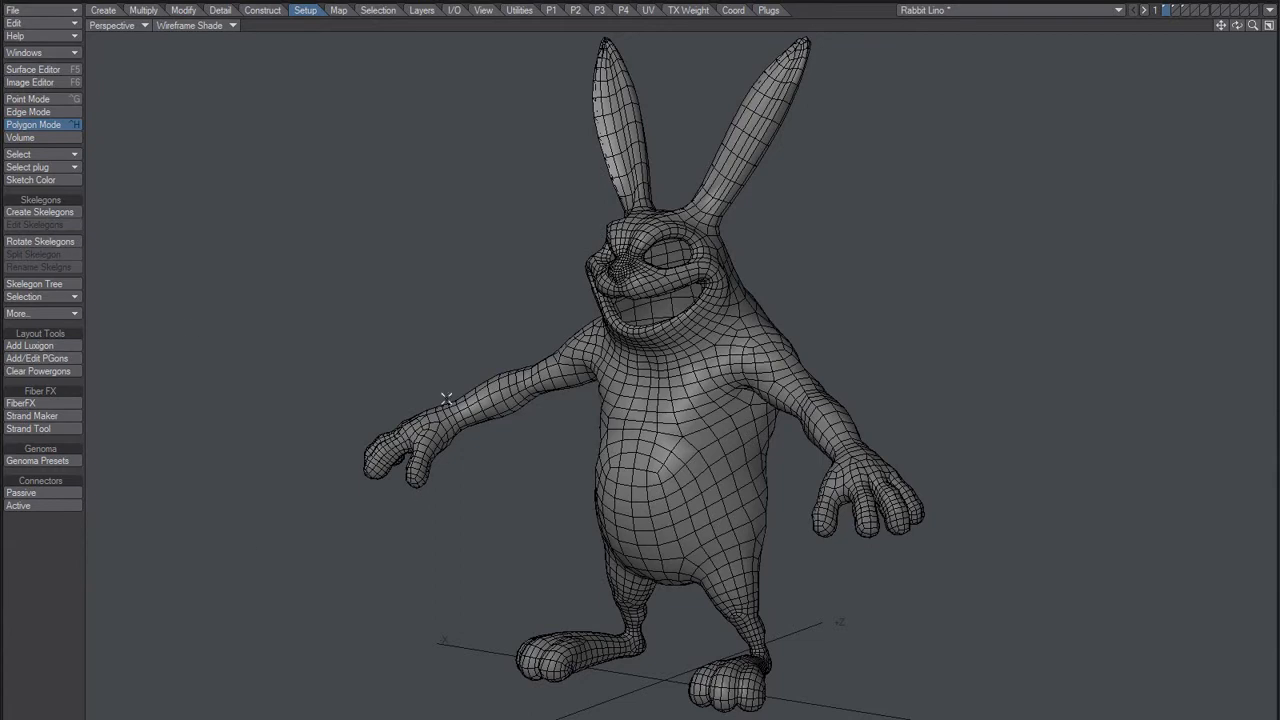
Step: Open FiberFX for the rabbit, raise the fiber quantity to 114 and add guides at all points
click(39, 403)
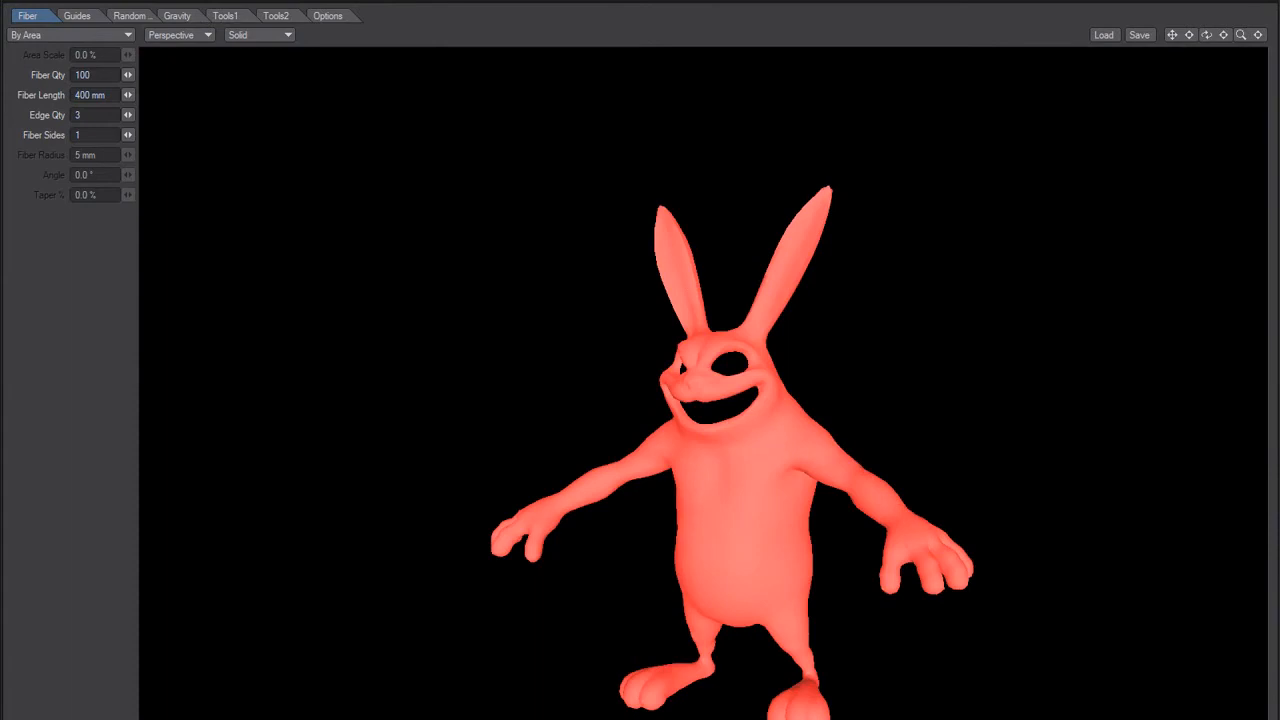
drag(125, 79, 234, 66)
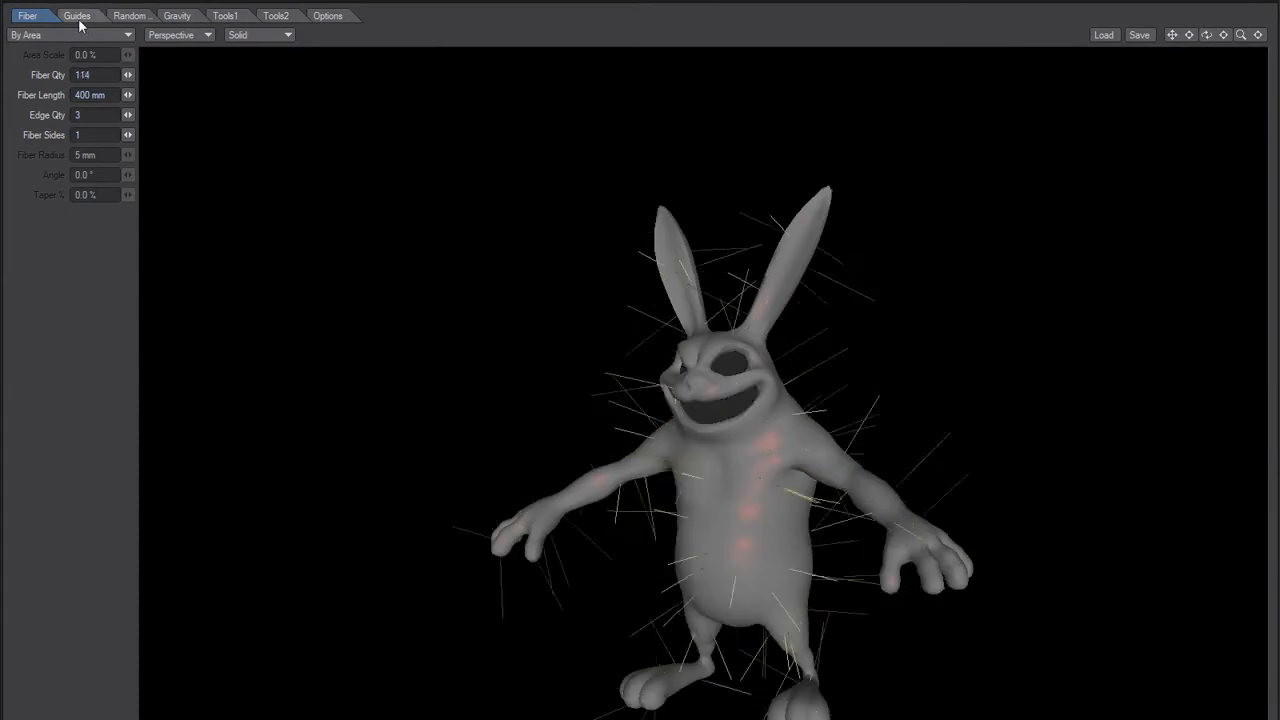
click(84, 20)
click(35, 74)
click(40, 99)
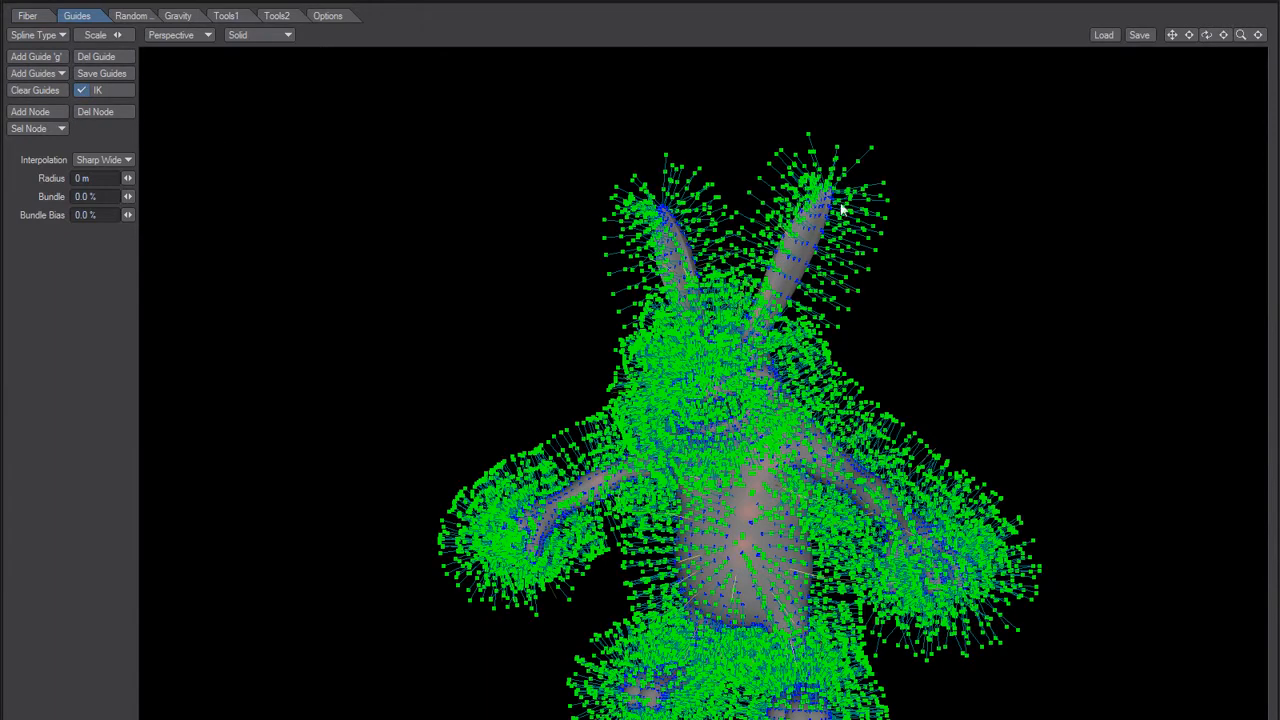
alt+drag(817, 413, 728, 413)
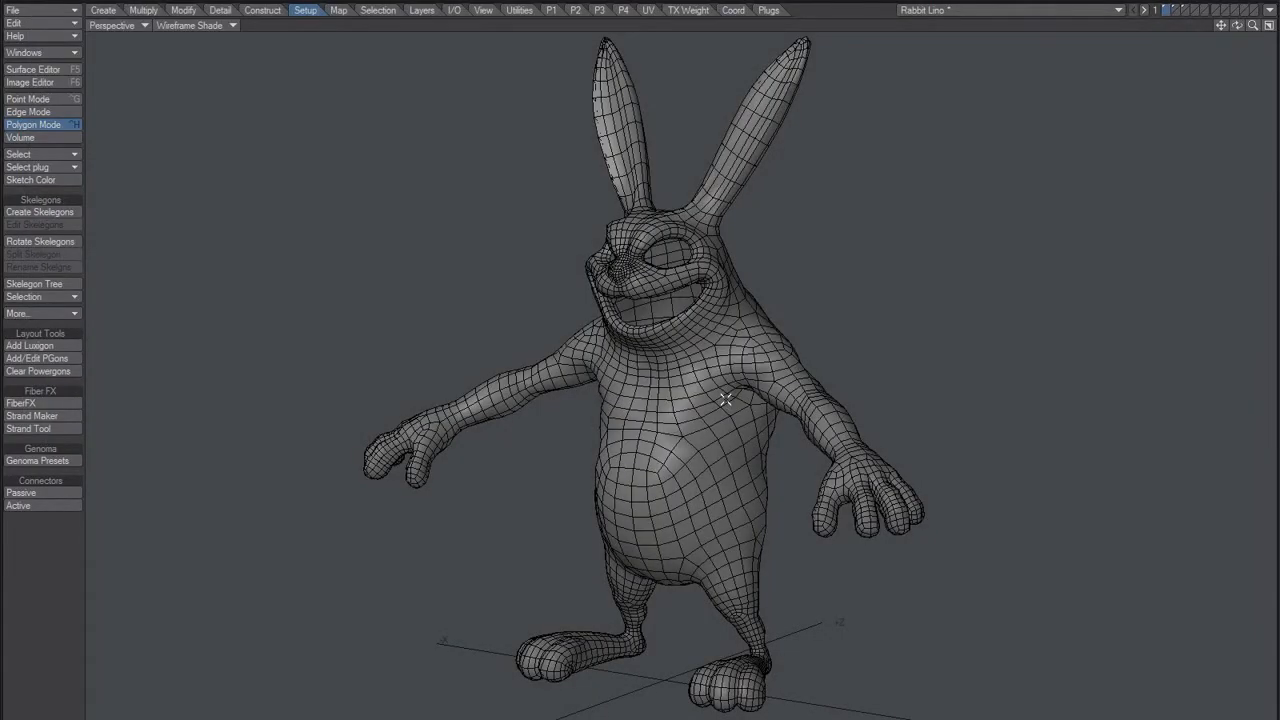
Step: Switch to Notepad, note "Bug1 - Esc!" above the existing text and start a "Bug2 -" line below it
key(alt+Tab)
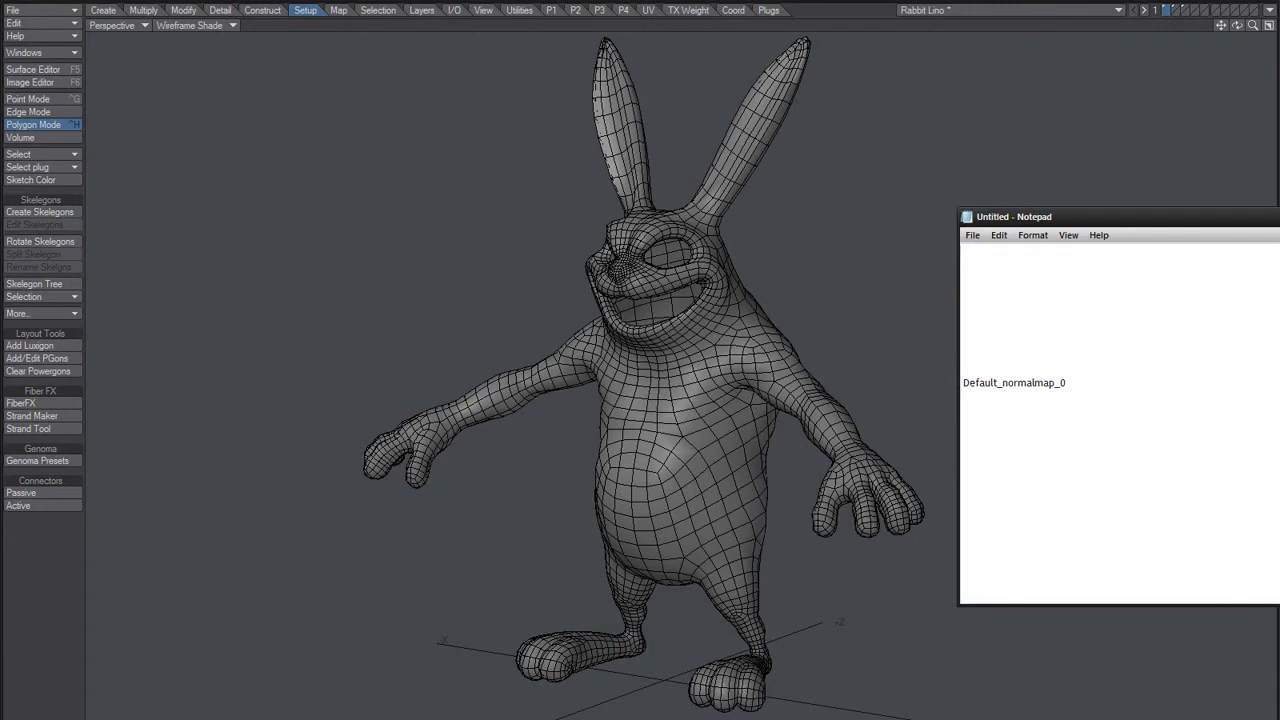
key(Return)
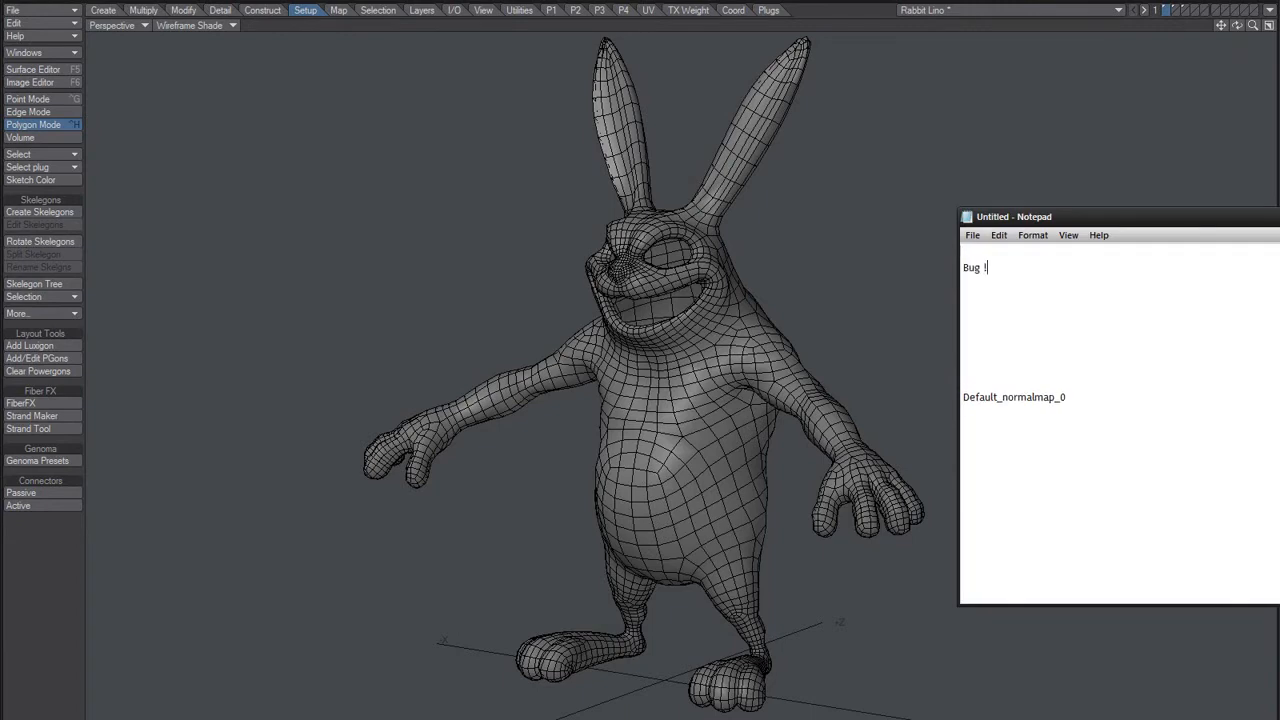
text(Bug)
key(BackSpace)
text(1)
text(- Esc!)
key(Return)
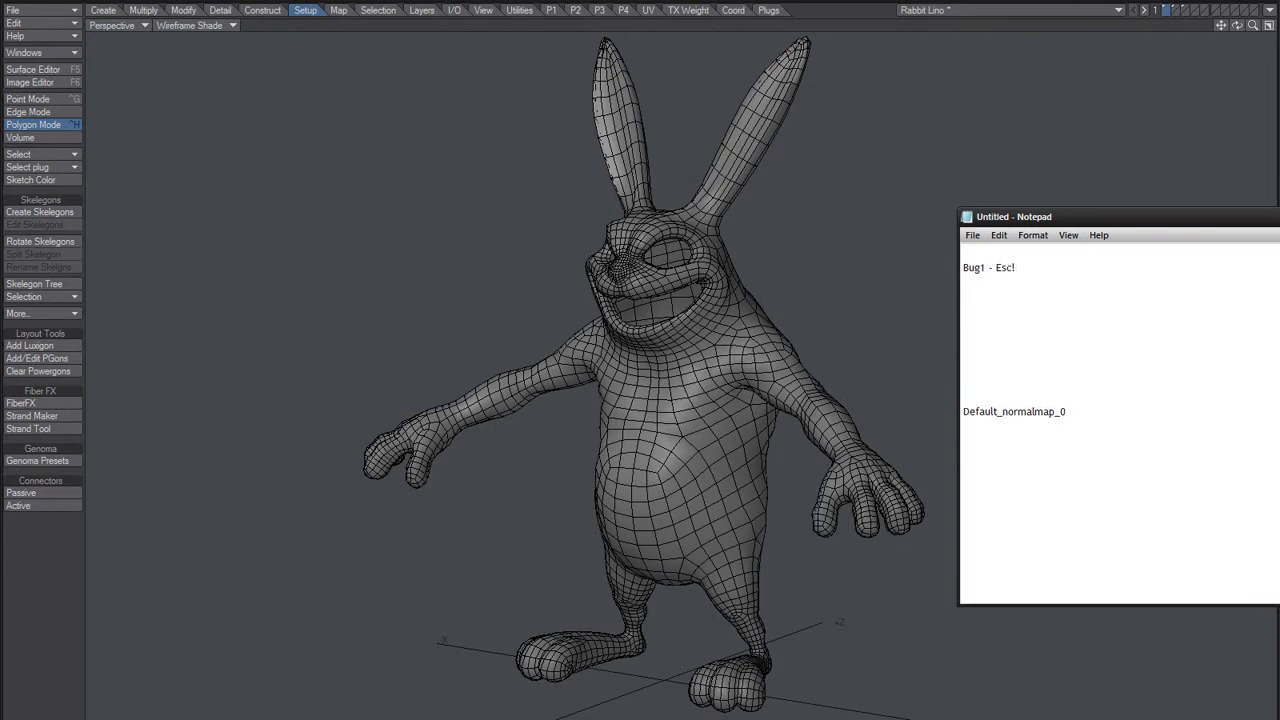
text(Bug2 -)
Step: Switch back to Modeler, reopen FiberFX and generate fibers on the rabbit with the default settings
click(213, 319)
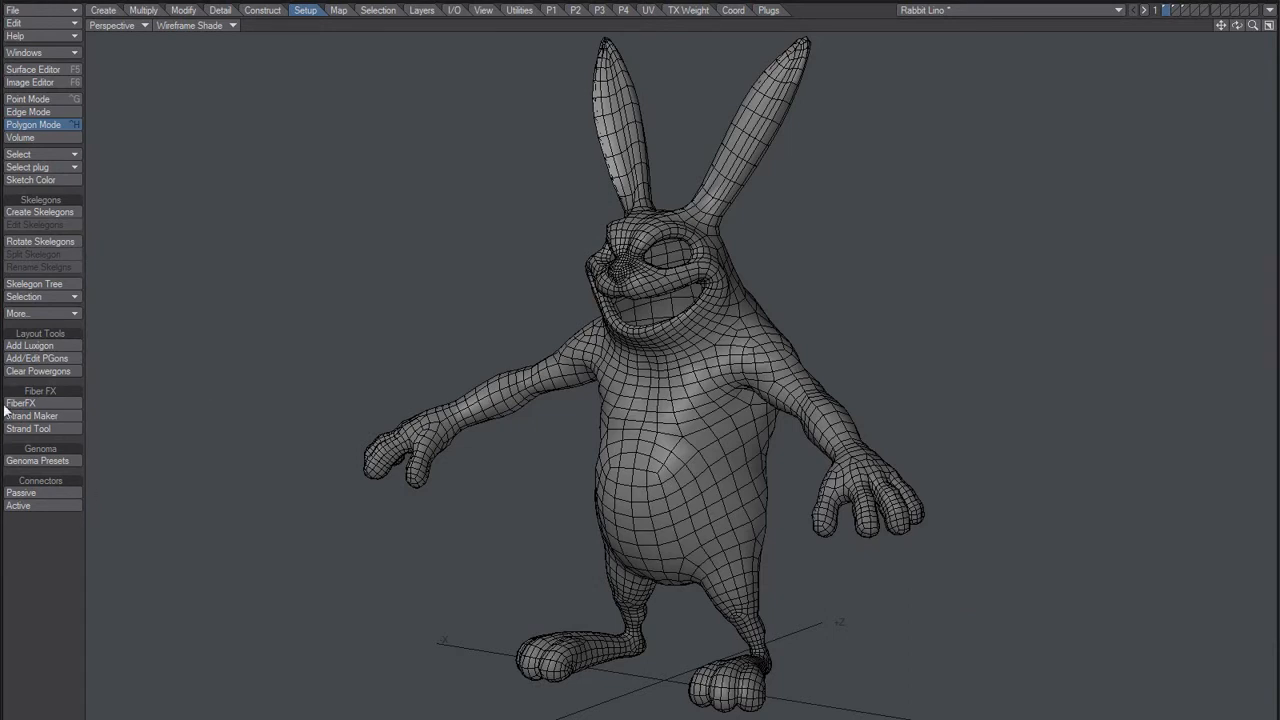
click(40, 403)
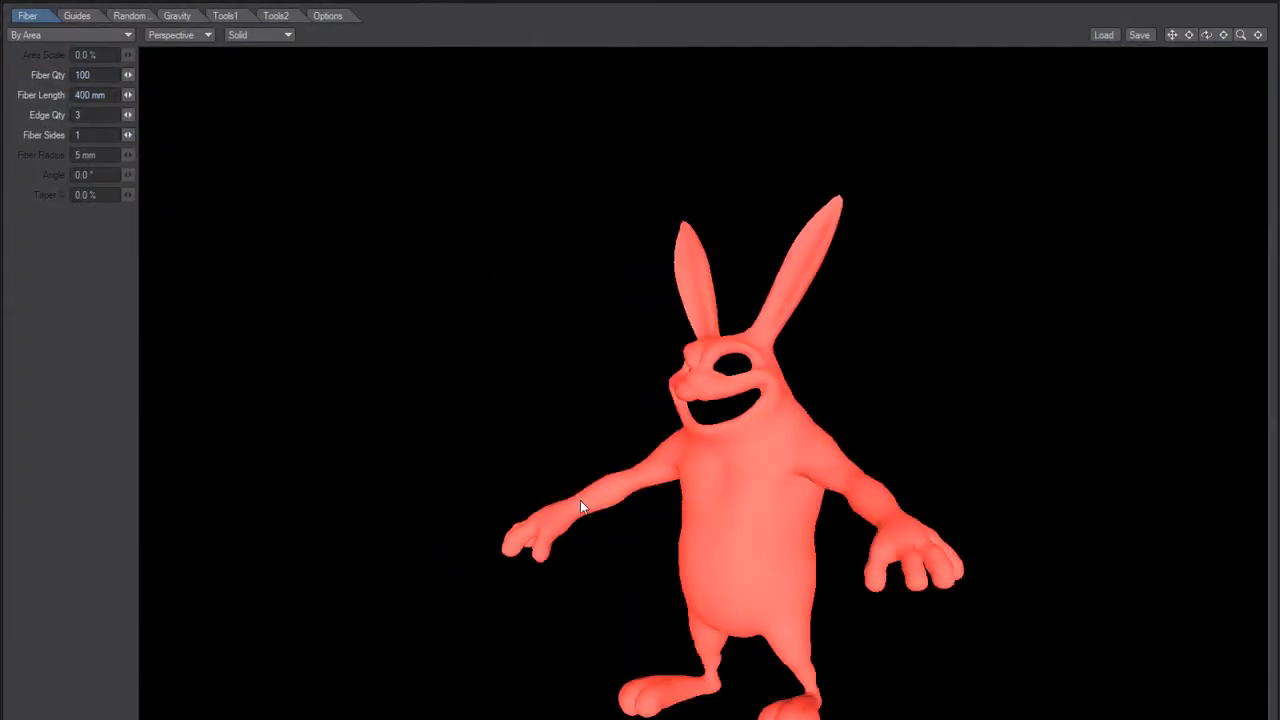
click(94, 115)
key(Return)
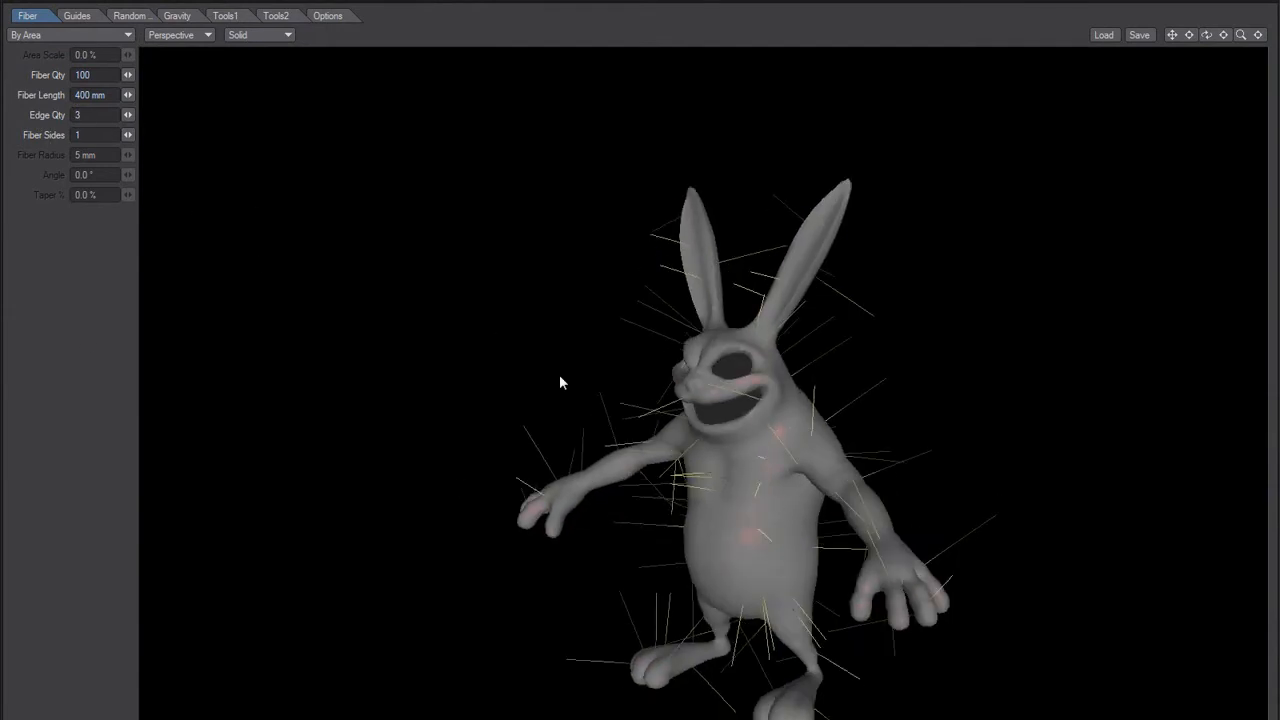
alt+drag(700, 412, 746, 430)
alt+drag(716, 378, 690, 392)
Step: Set the edge quantity to 1 and try to add guides from the current fibers
double_click(87, 118)
text(1)
key(Tab)
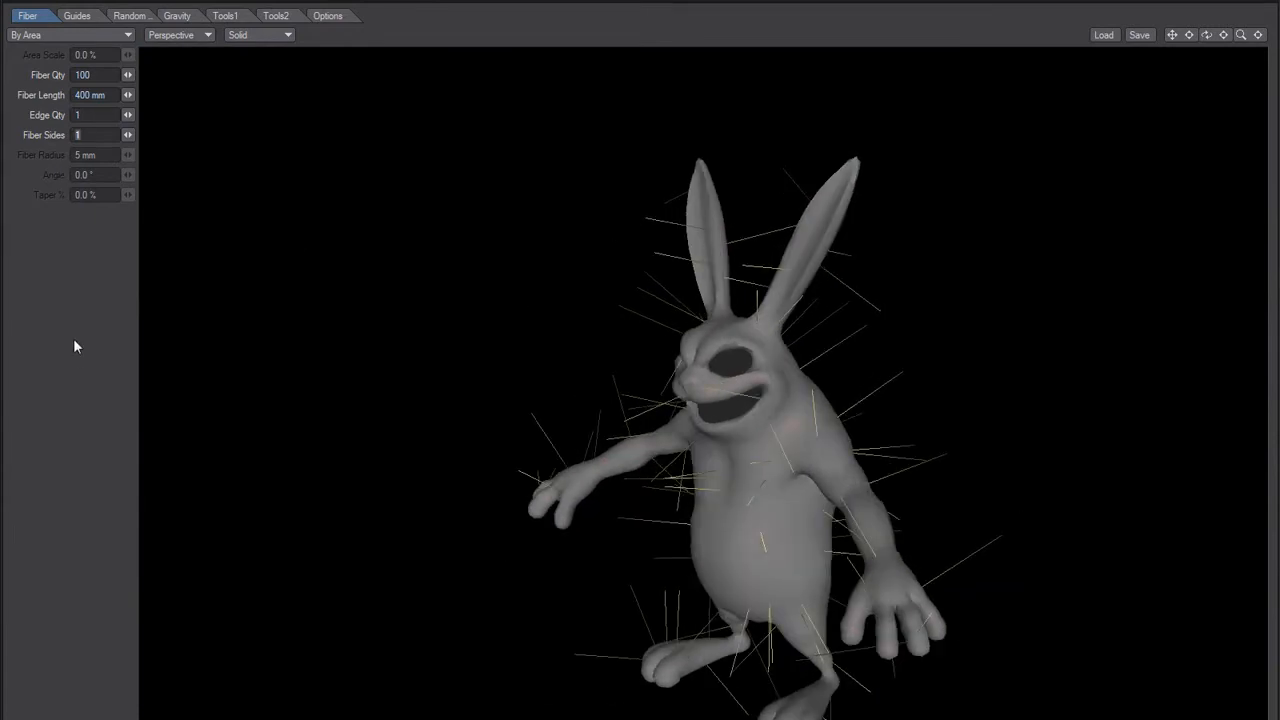
click(77, 15)
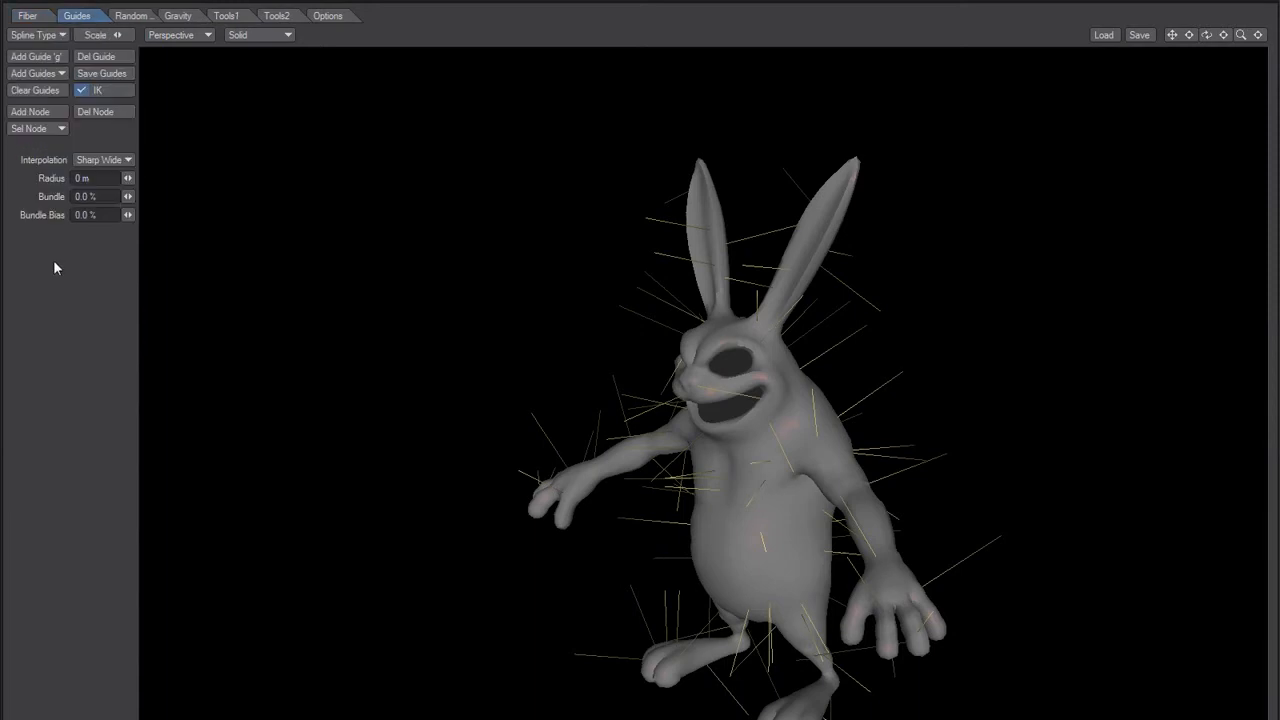
click(38, 74)
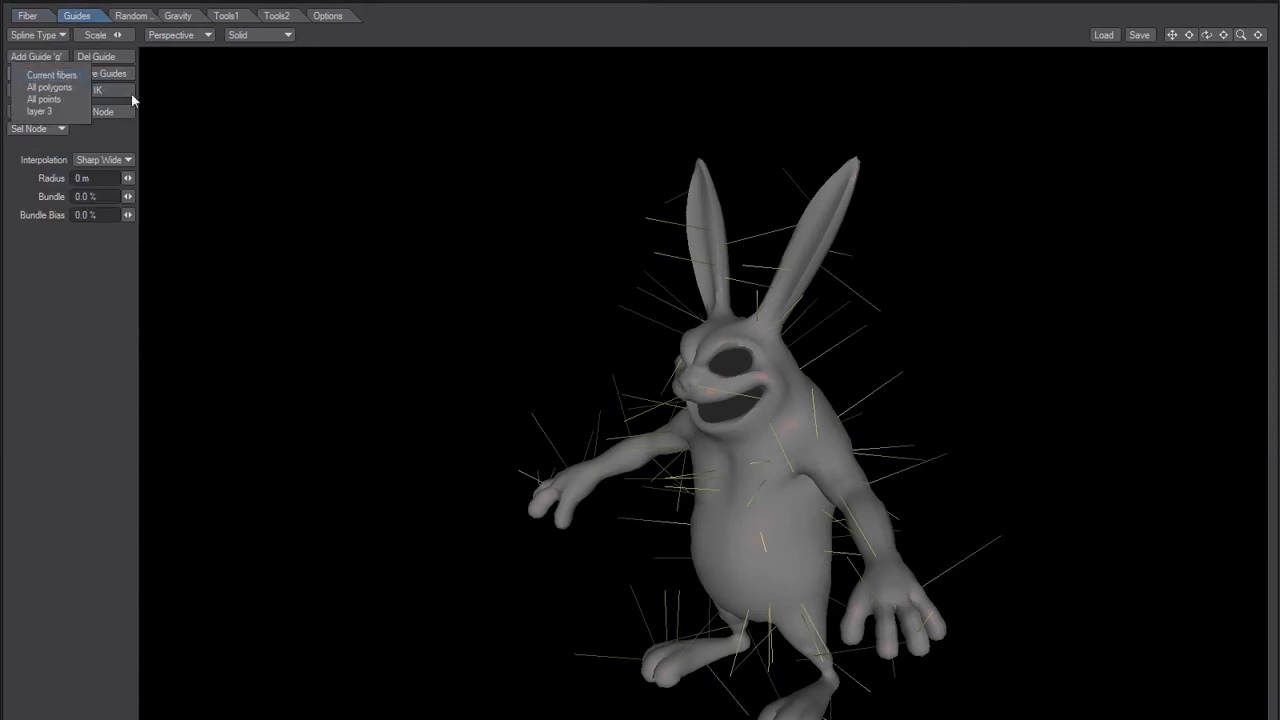
click(66, 75)
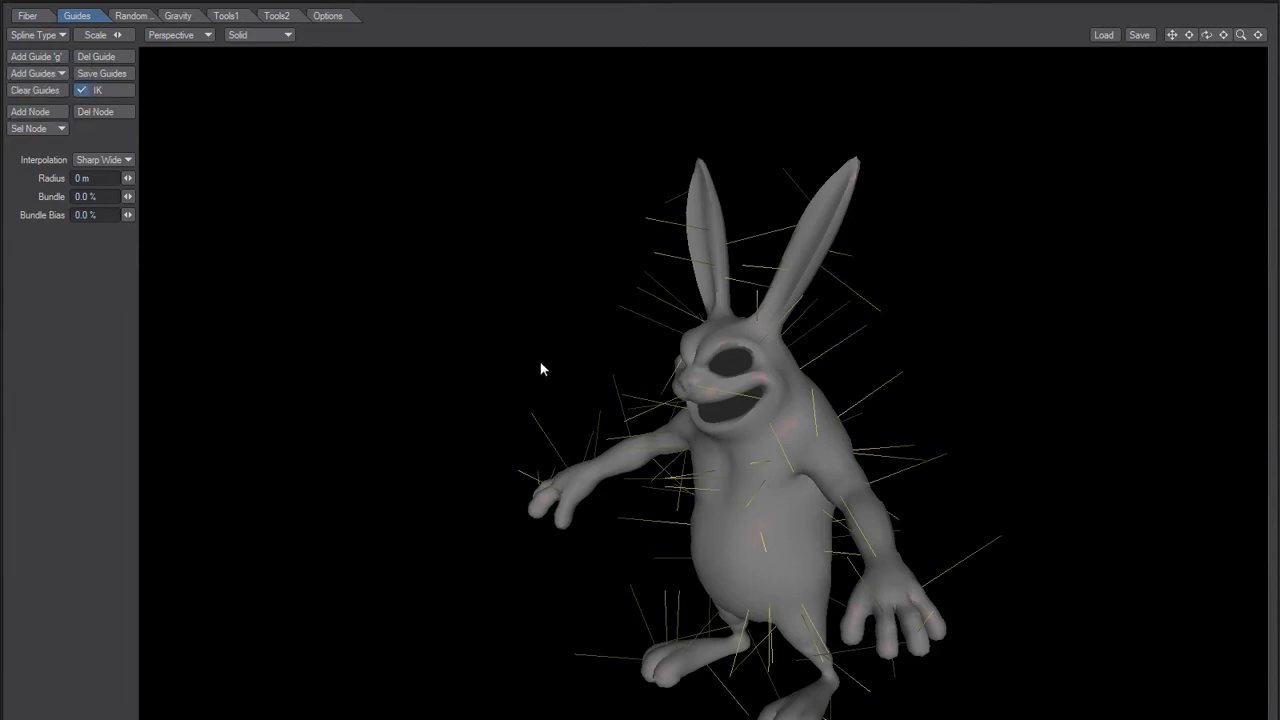
Step: Set the edge quantity to 2 and add guides from the current fibers
click(27, 15)
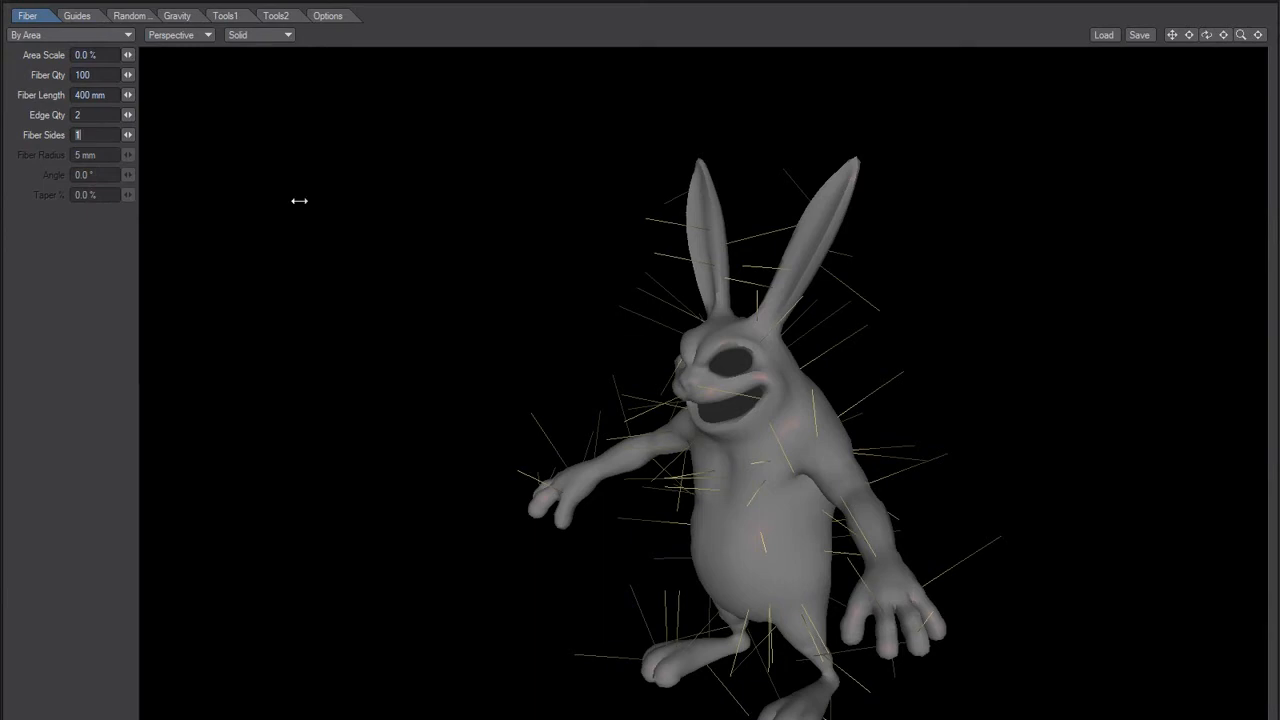
click(68, 17)
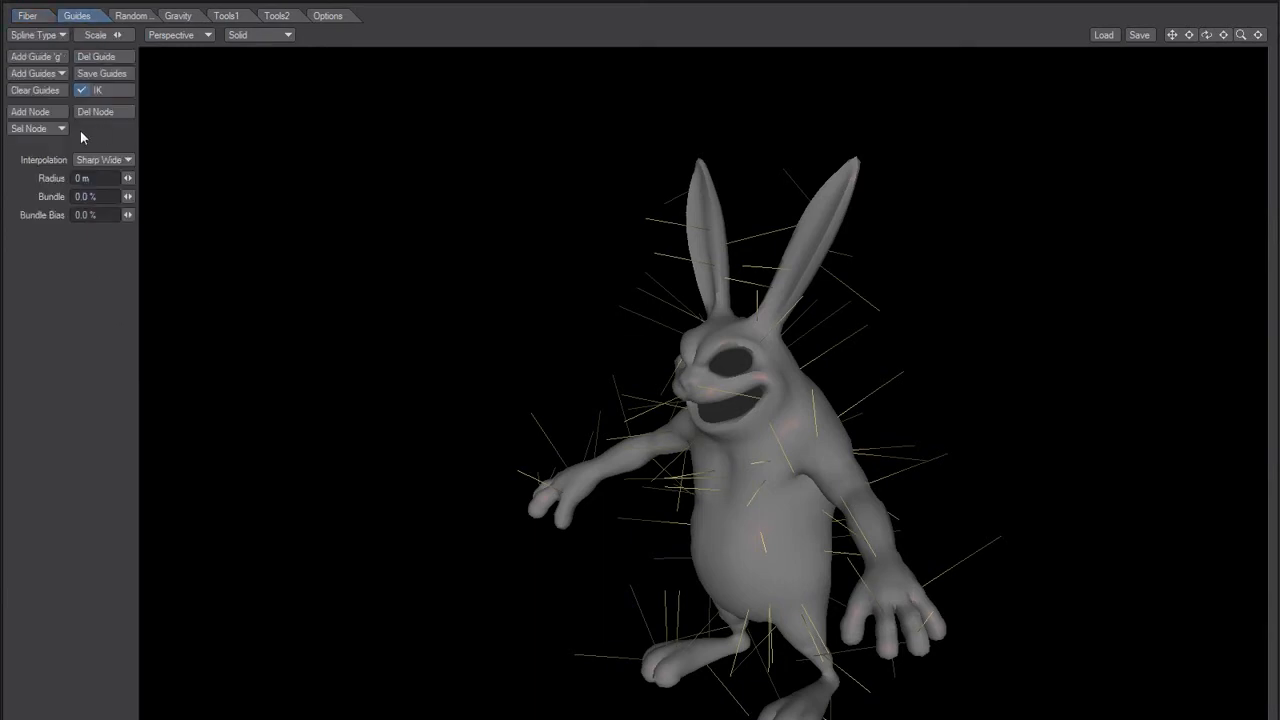
click(59, 74)
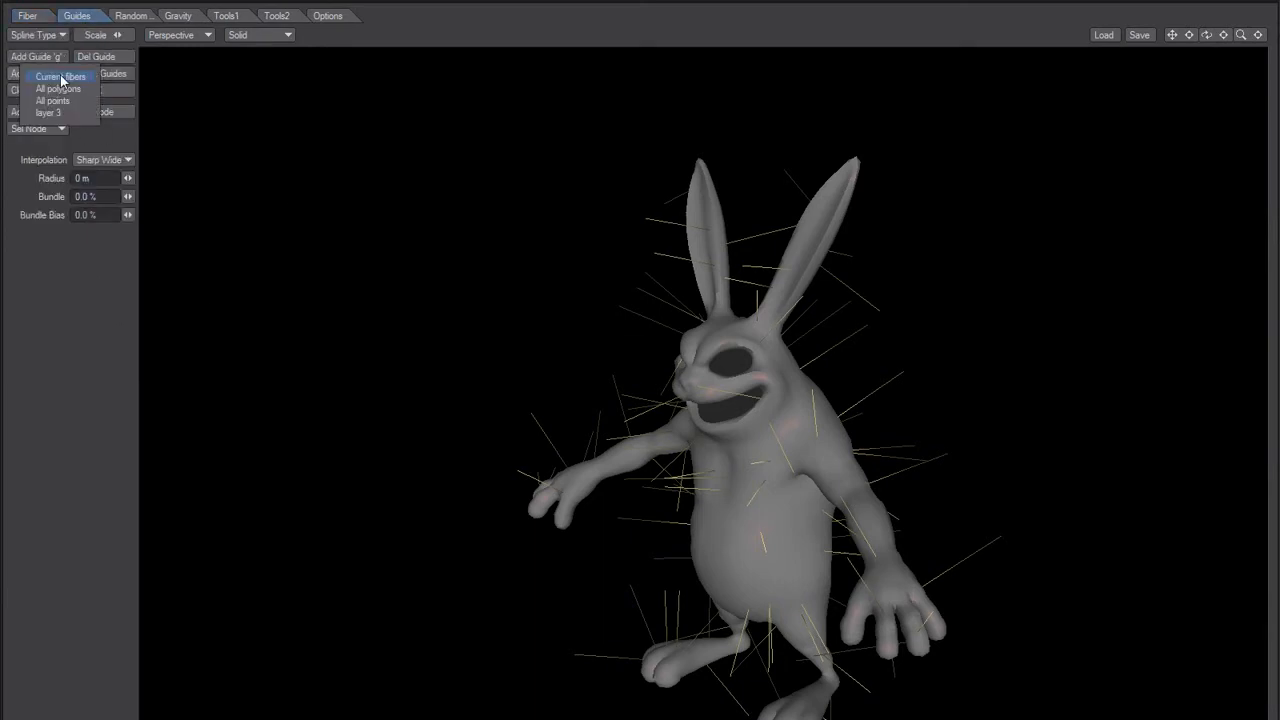
click(60, 76)
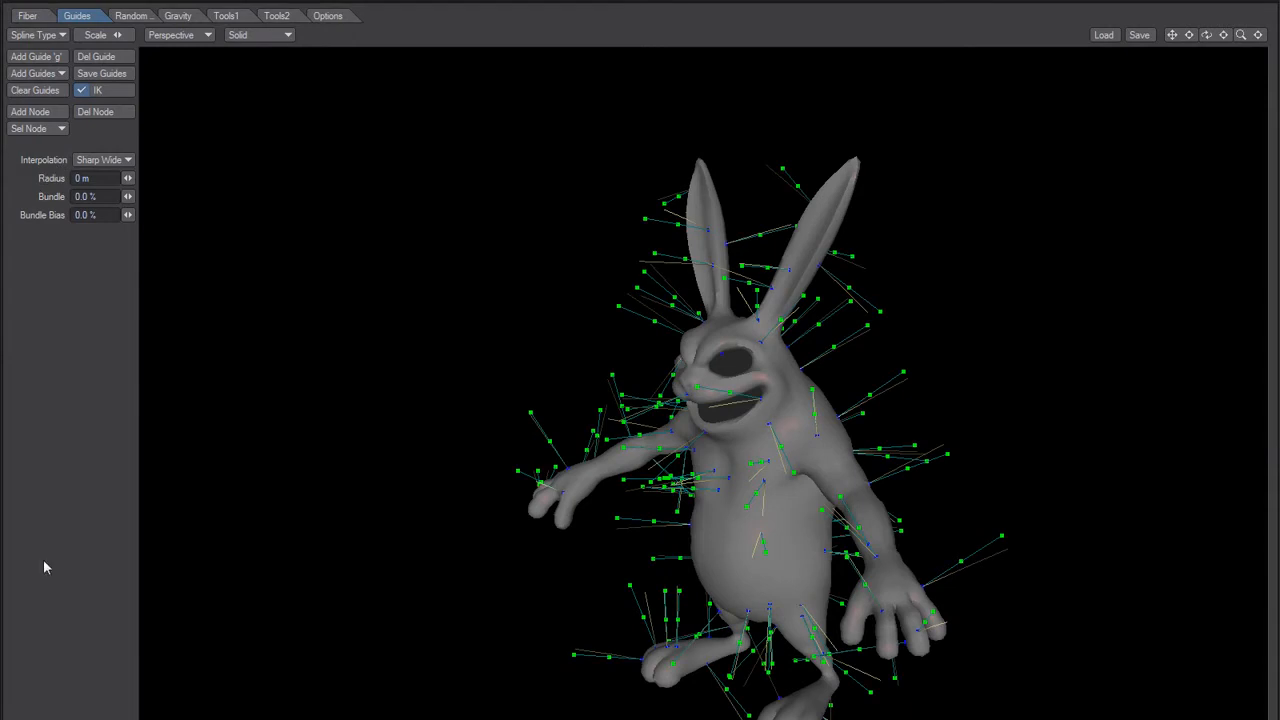
Step: Switch to Notepad, reposition its window and complete the second entry as "Bug2 - Edge Qty 1 > Guides is a No Go"
key(alt+Tab)
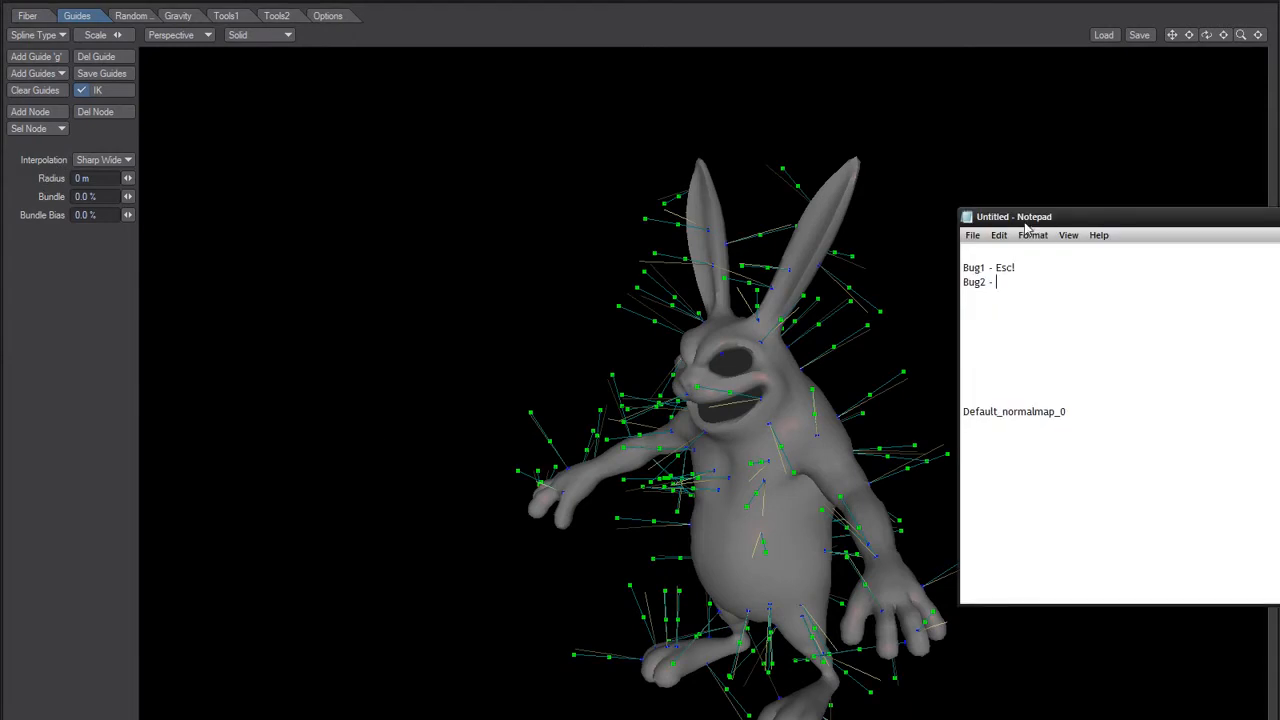
drag(992, 215, 863, 204)
click(28, 16)
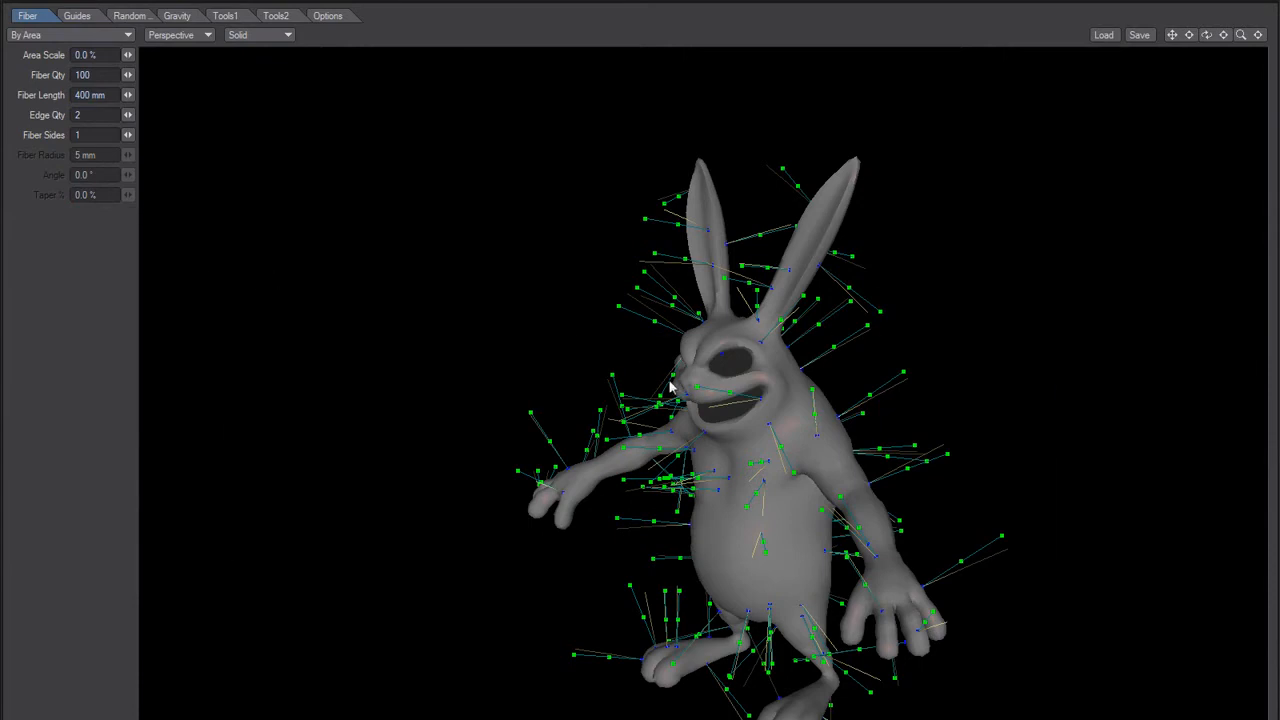
key(alt+Tab)
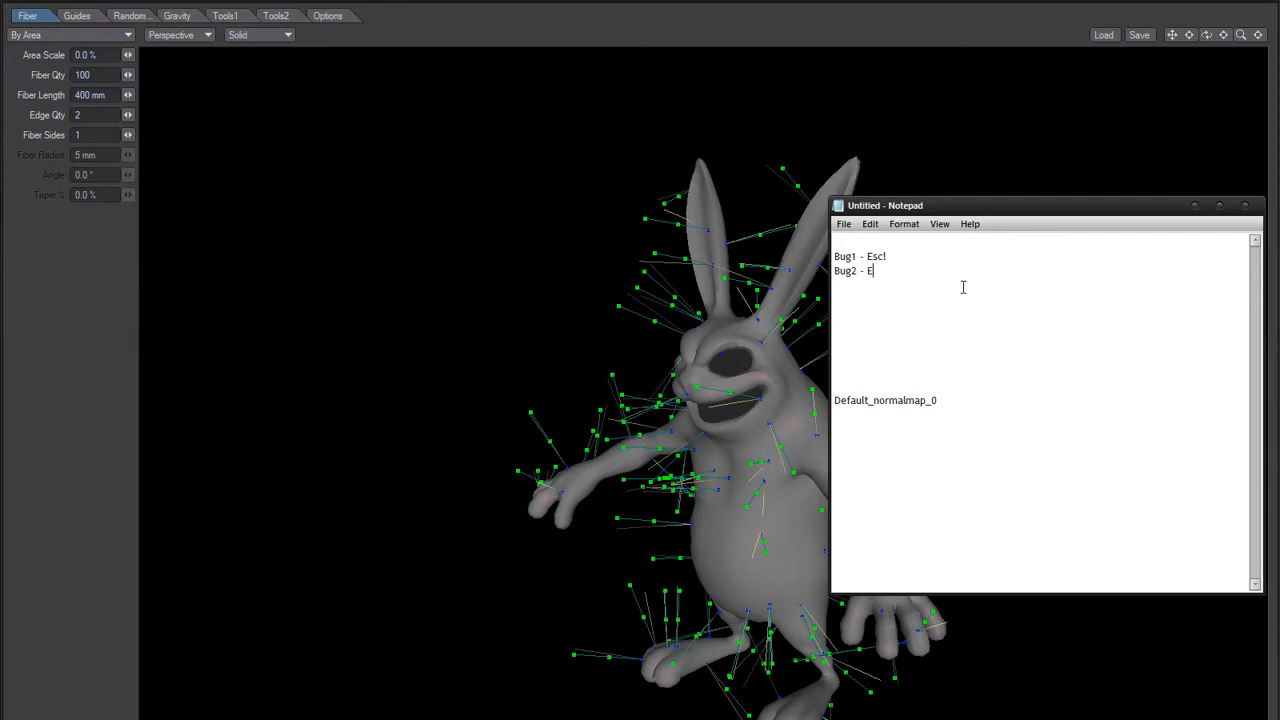
text(ge Qty 1 > Guides is a No Go)
key(Return)
key(Return)
key(BackSpace)
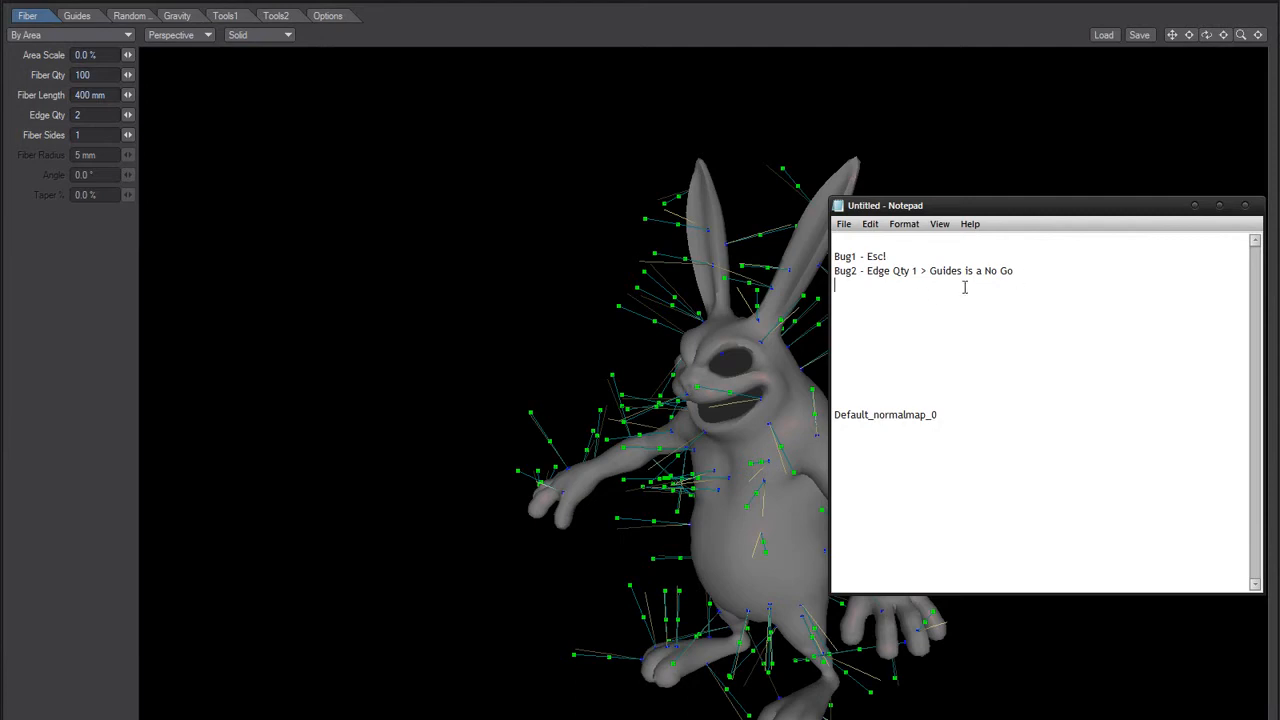
click(835, 270)
Step: Switch back to FiberFX and clear all guides from the rabbit
click(472, 434)
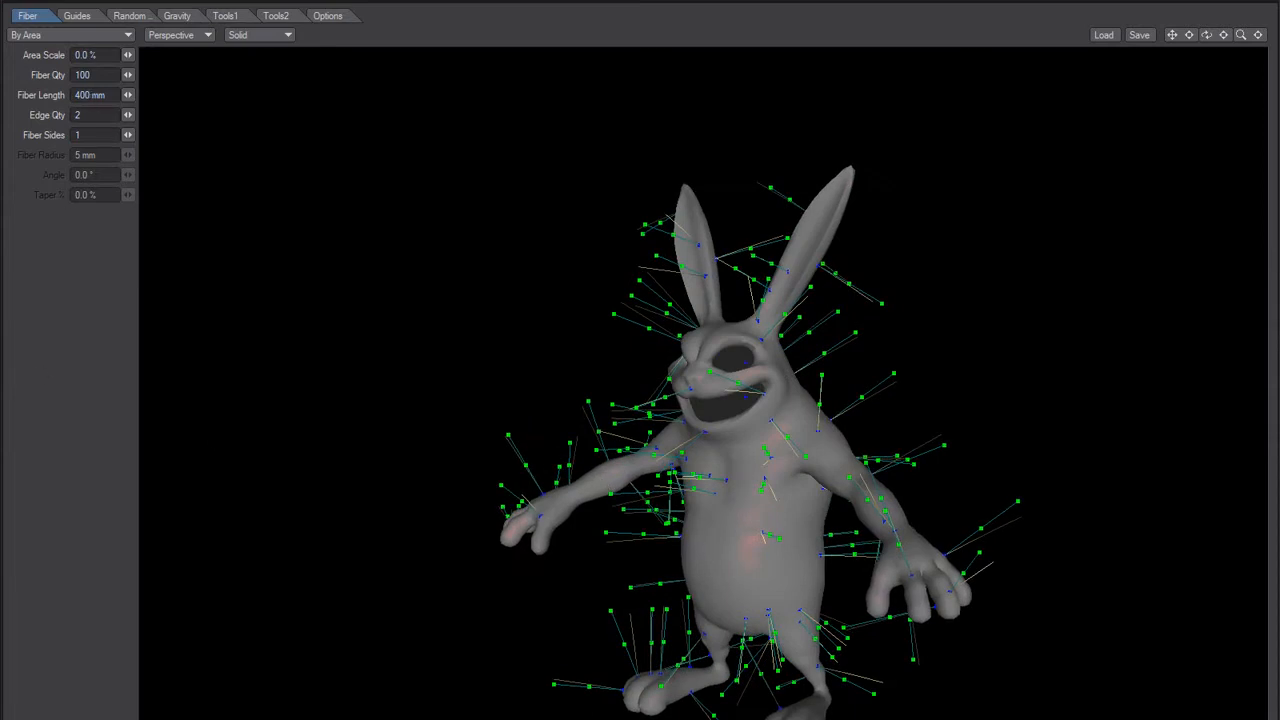
click(77, 15)
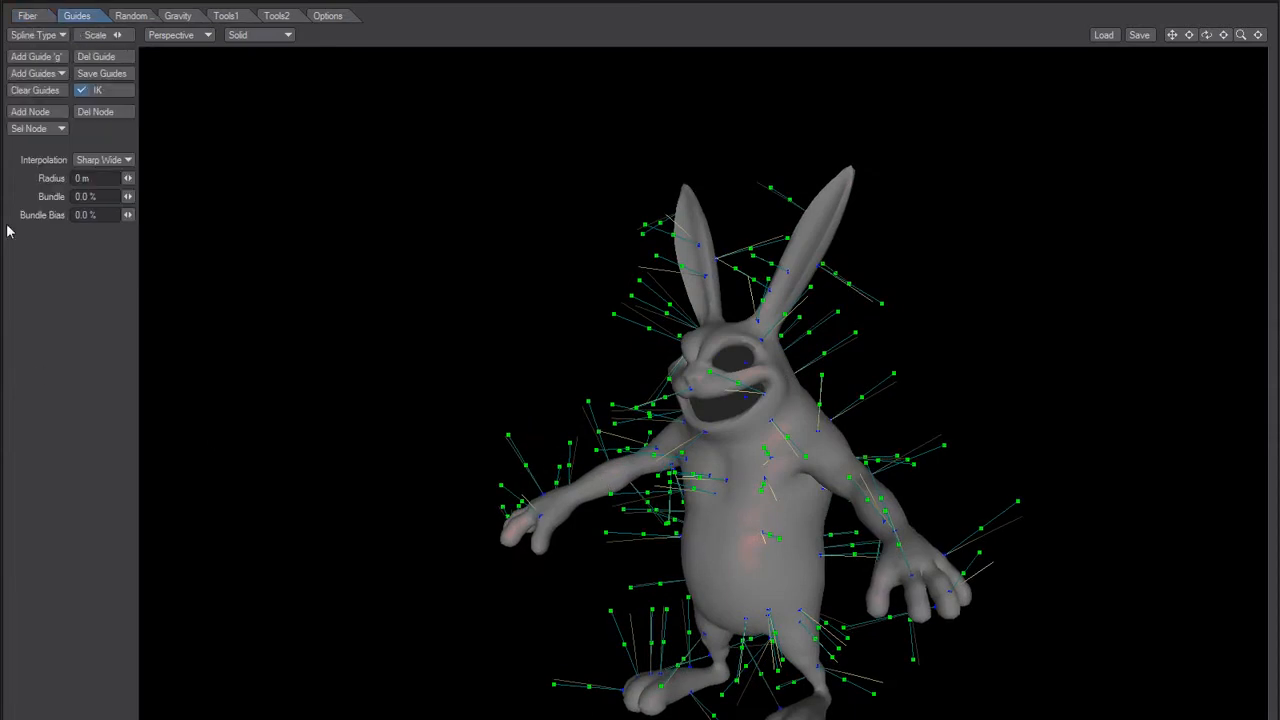
click(35, 90)
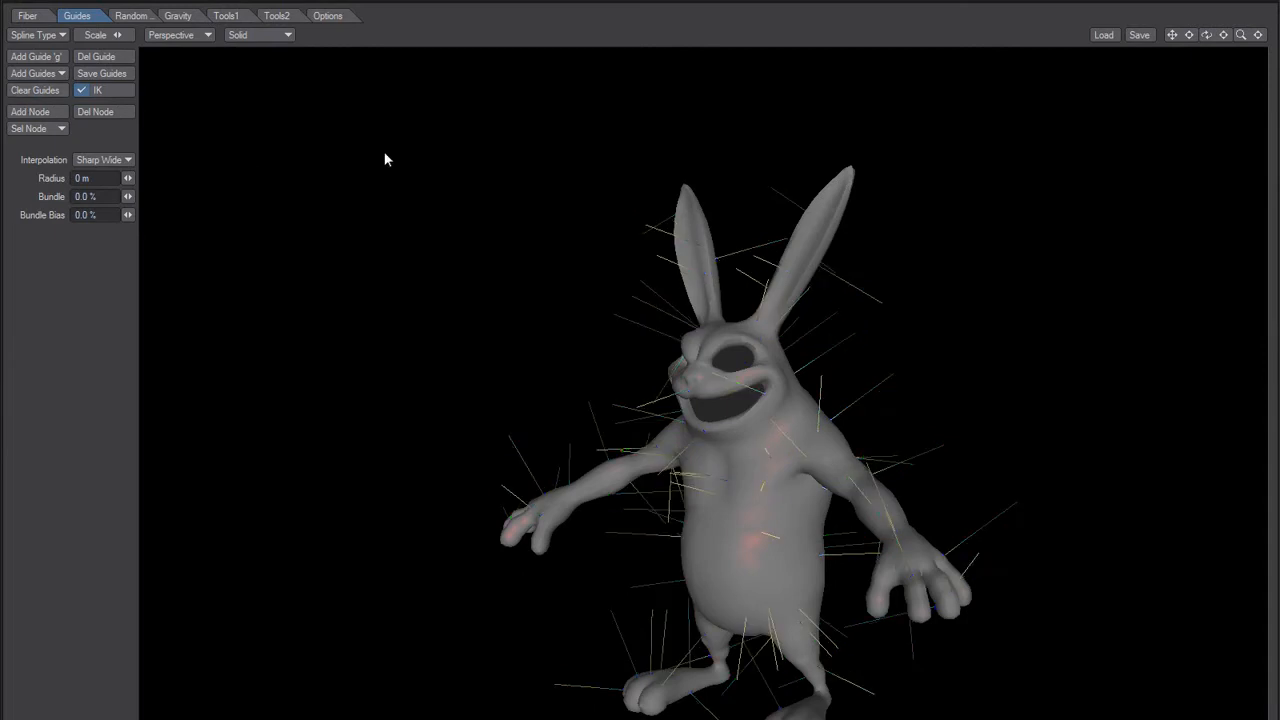
Step: Shorten the fiber length to 50 mm, then lengthen the fibers slightly
click(27, 15)
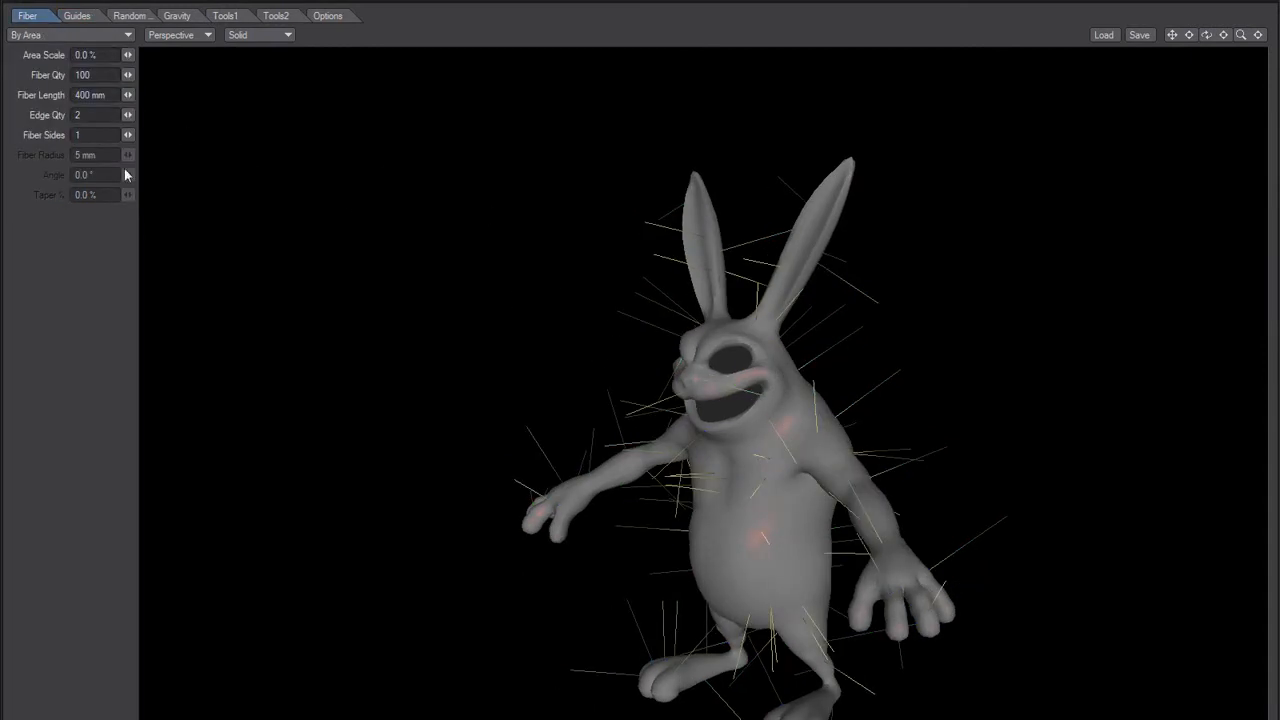
drag(96, 95, 38, 97)
text(50)
key(Tab)
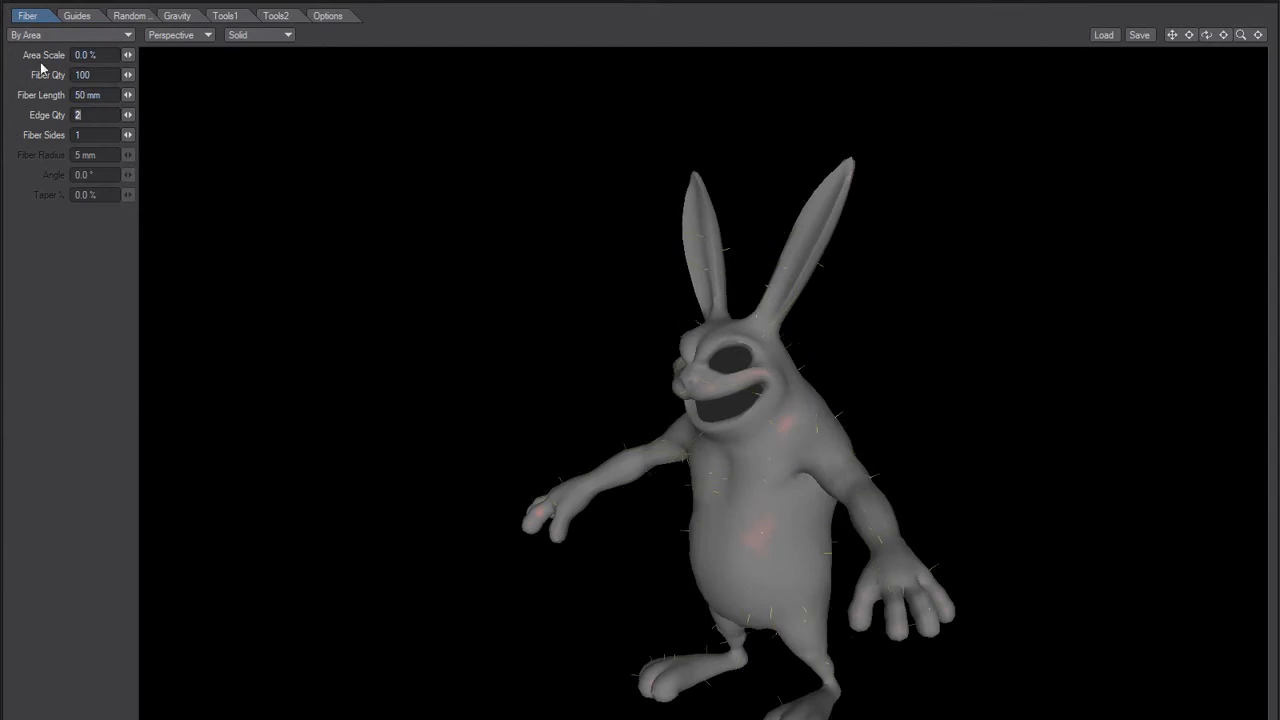
click(78, 95)
text(10)
key(Tab)
Step: Add guides from the shortened current fibers and inspect them around the rabbit's body
click(79, 12)
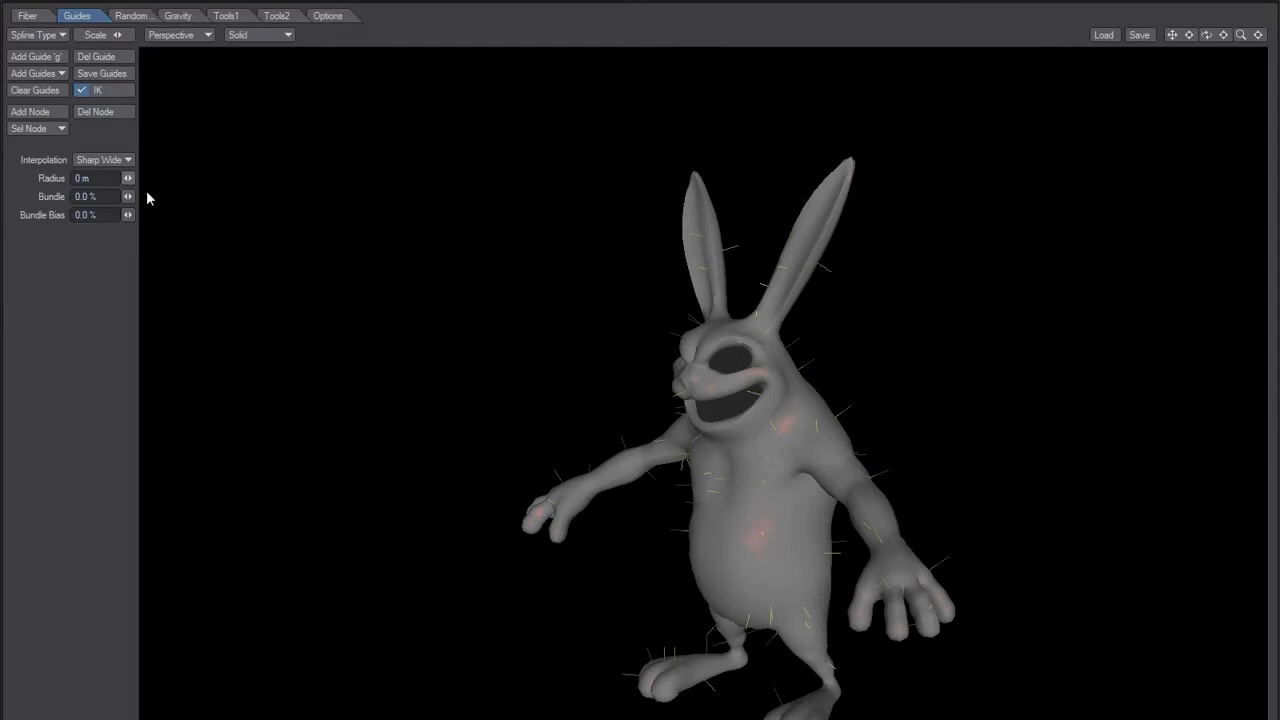
click(49, 74)
click(50, 77)
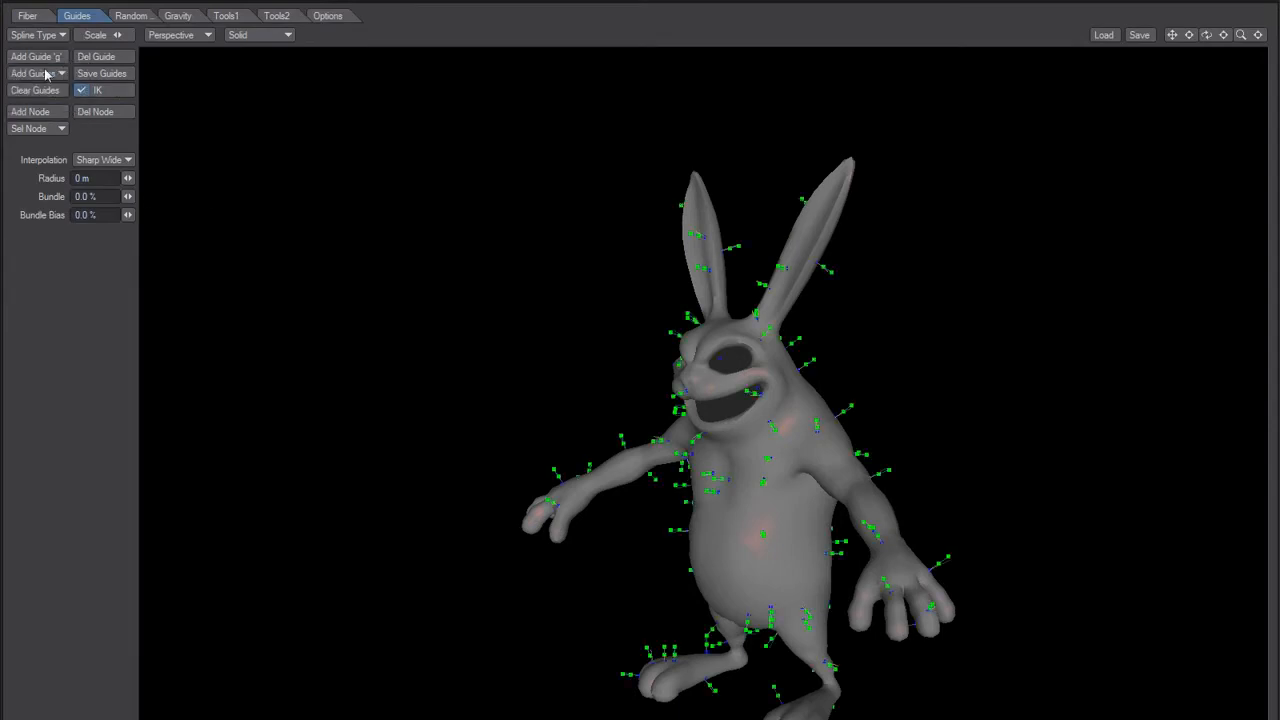
ctrl+alt+drag(577, 370, 631, 348)
alt+shift+drag(544, 322, 487, 372)
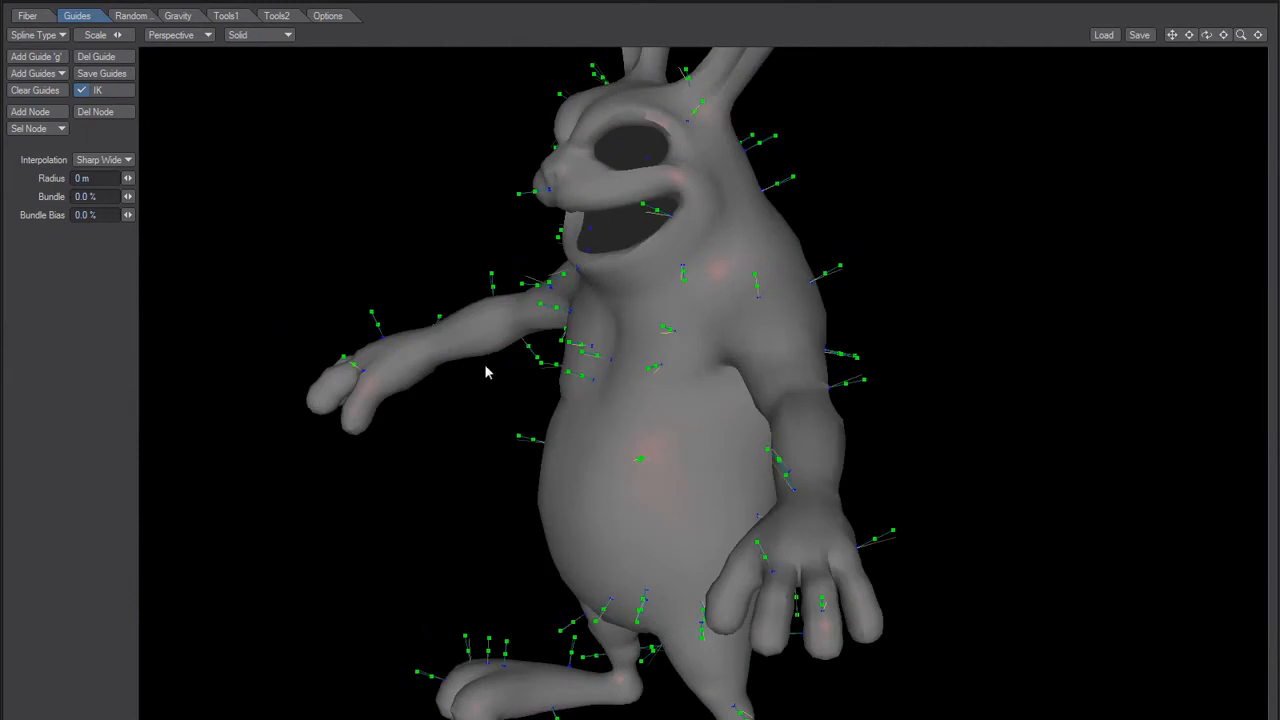
Step: Switch to Notepad and add the entry "Bug3 - Oposite Rotation from Modeler" below the Bug2 line
key(alt+Tab)
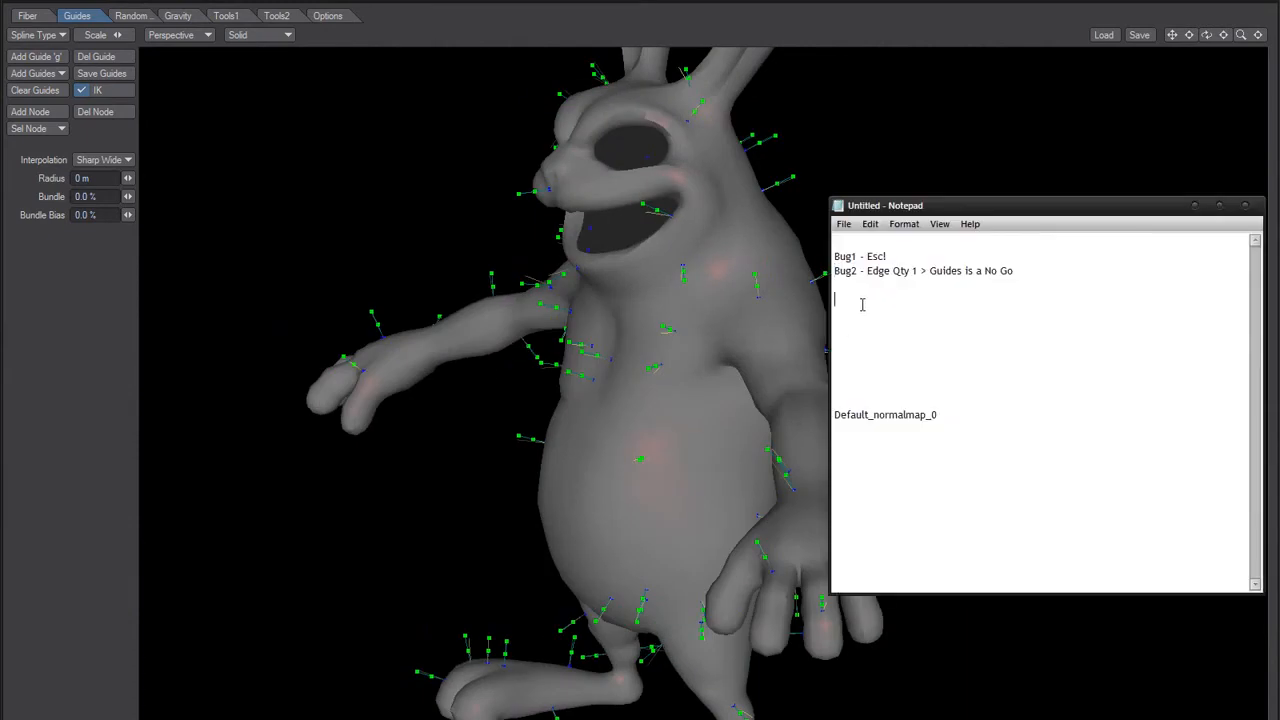
text(Bug3 - Opostite Rotation )
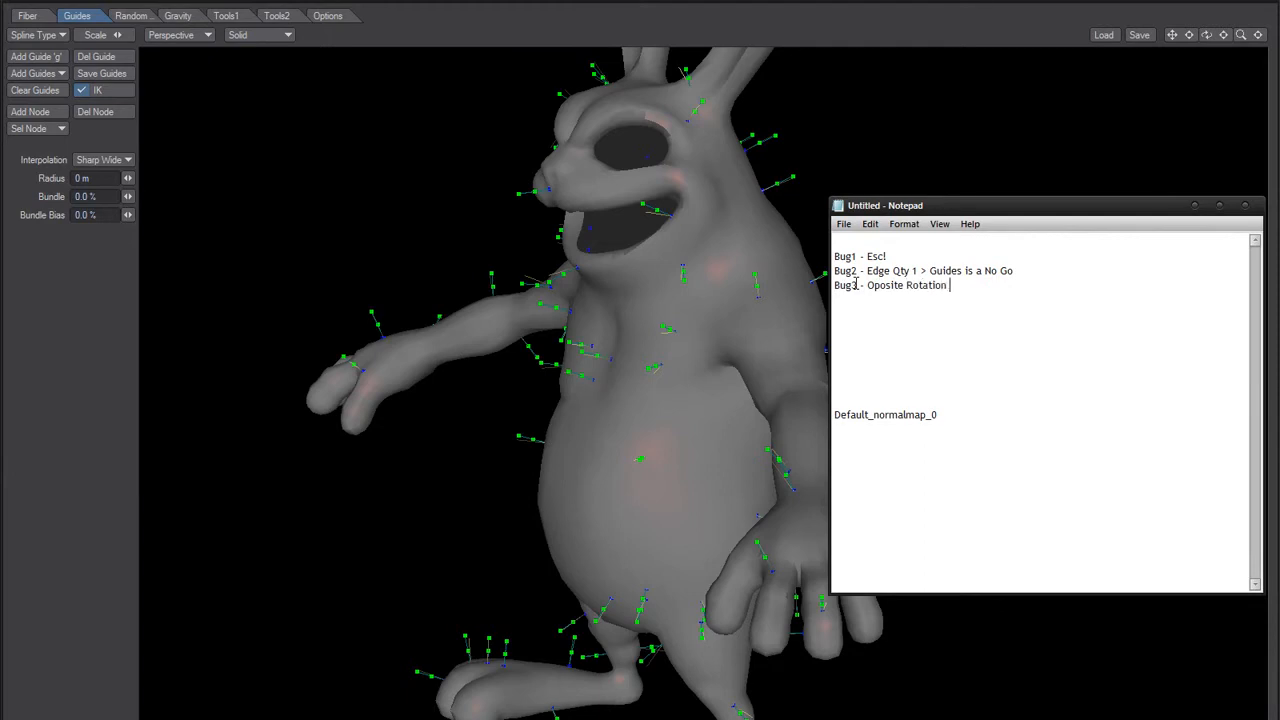
text(from Modeler)
Step: Switch back to FiberFX and try to delete the guide on the side of the rabbit's torso above the belly
click(304, 231)
alt+drag(533, 383, 495, 386)
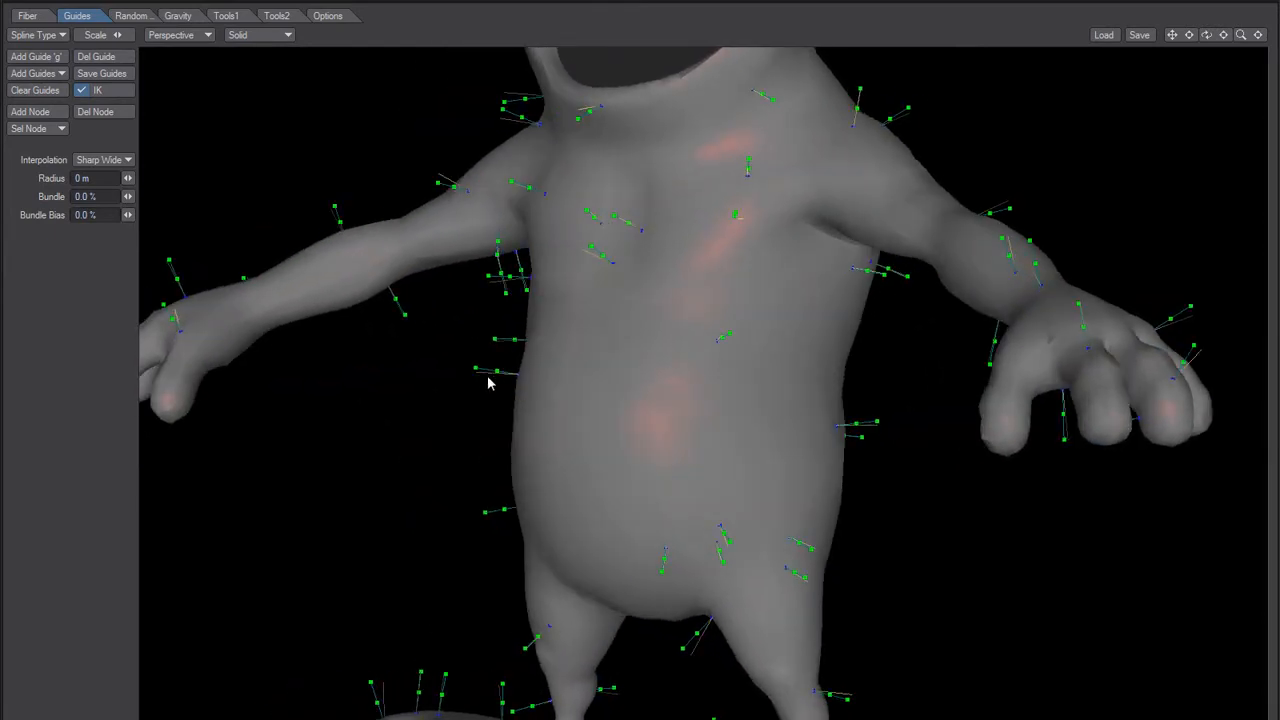
alt+drag(616, 482, 502, 387)
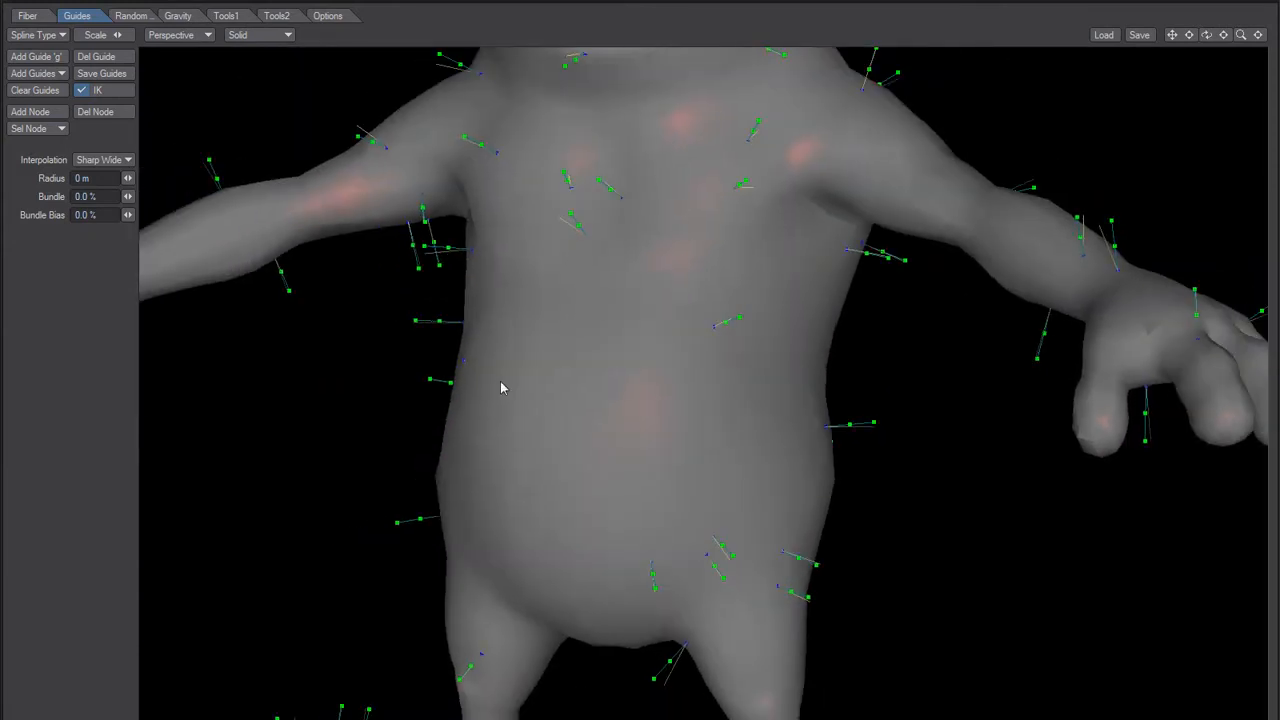
click(463, 361)
click(463, 363)
key(Delete)
Step: Change the viewport display of the rabbit from solid shading to Wireframe
mouse_move(546, 435)
alt+mouse_down()
mouse_move(497, 483)
mouse_move(535, 438)
alt+mouse_up()
click(272, 38)
click(275, 55)
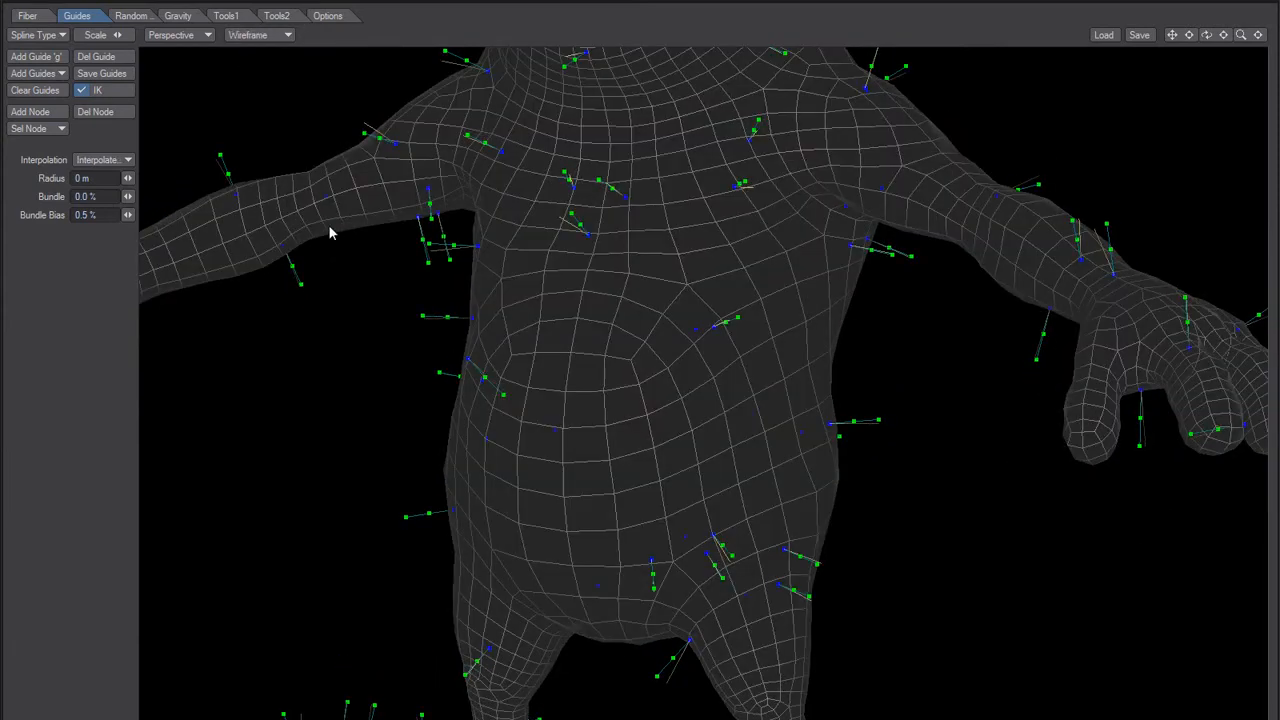
Step: Return the viewport display of the rabbit from wireframe to Solid shading
drag(506, 395, 383, 455)
click(270, 38)
click(271, 25)
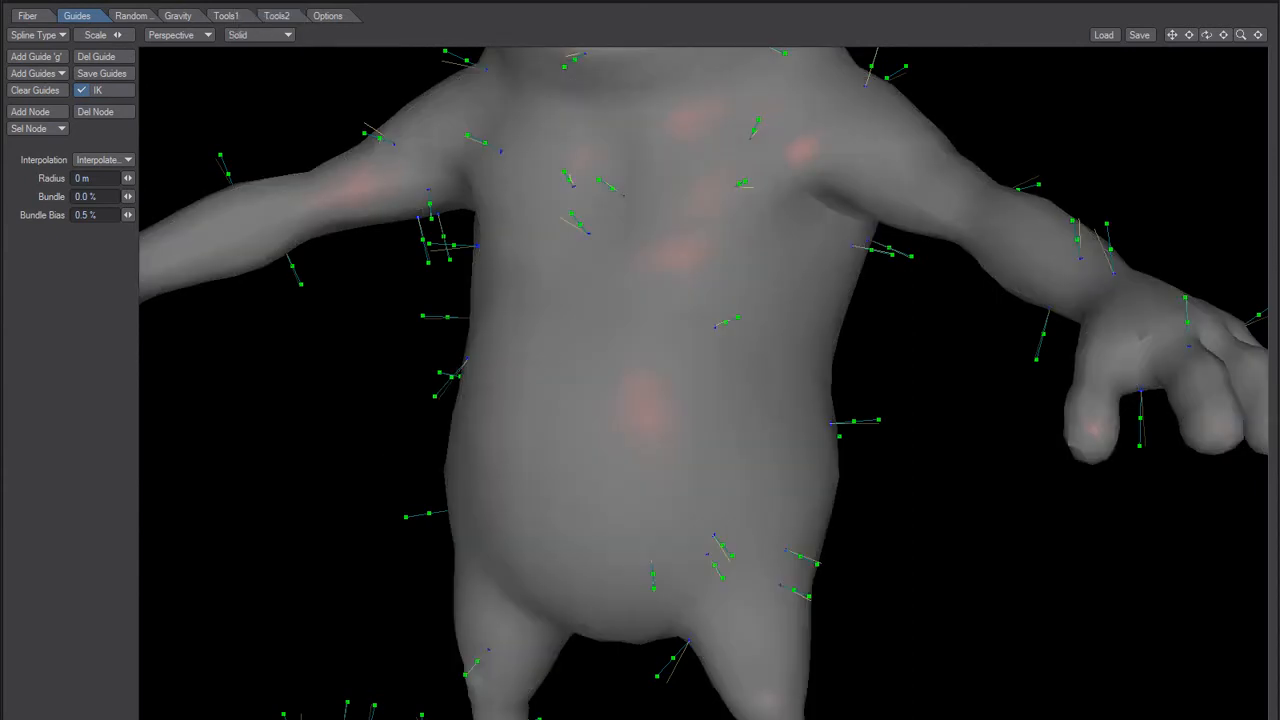
Step: Switch to Notepad and add the entry "Bug4 - Guides go inside Body" below the Bug3 line
key(alt+Tab)
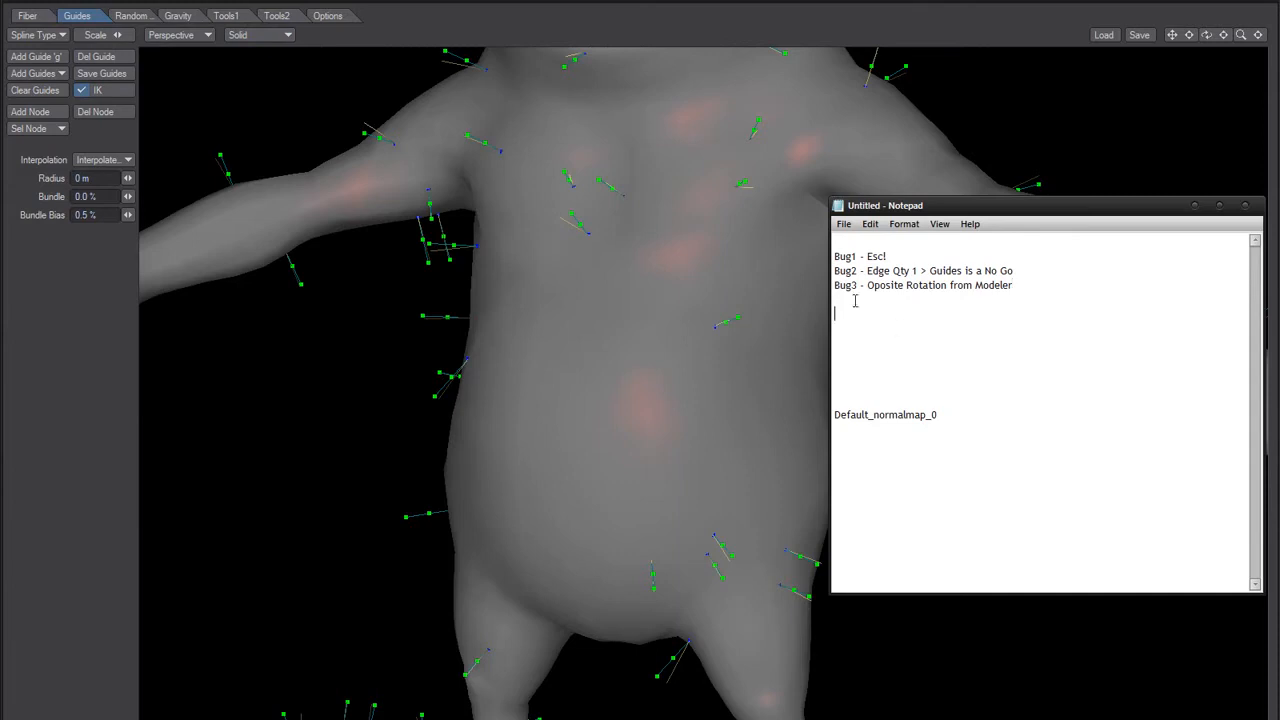
text(ug4 - Guides go inside Body)
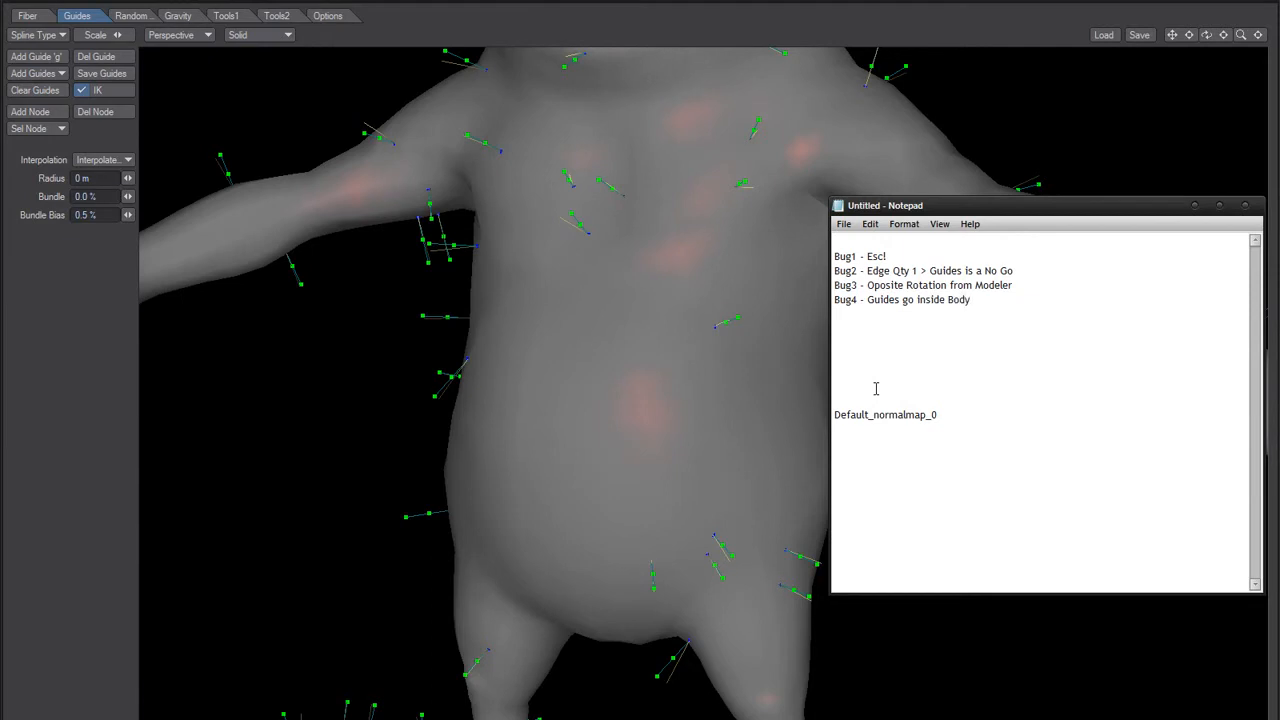
key(Return)
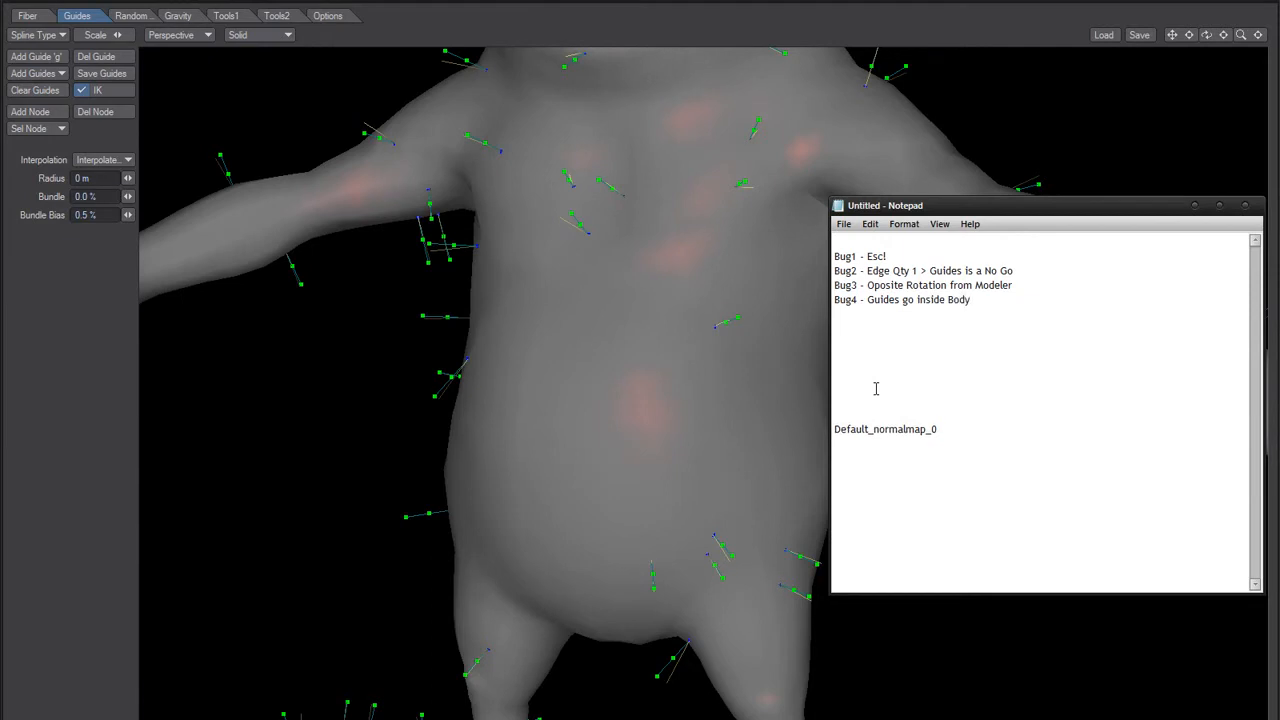
Step: Switch back to FiberFX and examine the guides around the whole rabbit from the front
click(302, 478)
alt+drag(626, 488, 450, 396)
alt+drag(508, 357, 434, 329)
alt+shift+drag(433, 254, 560, 319)
alt+drag(650, 415, 592, 432)
ctrl+alt+drag(592, 432, 565, 438)
alt+drag(614, 394, 422, 497)
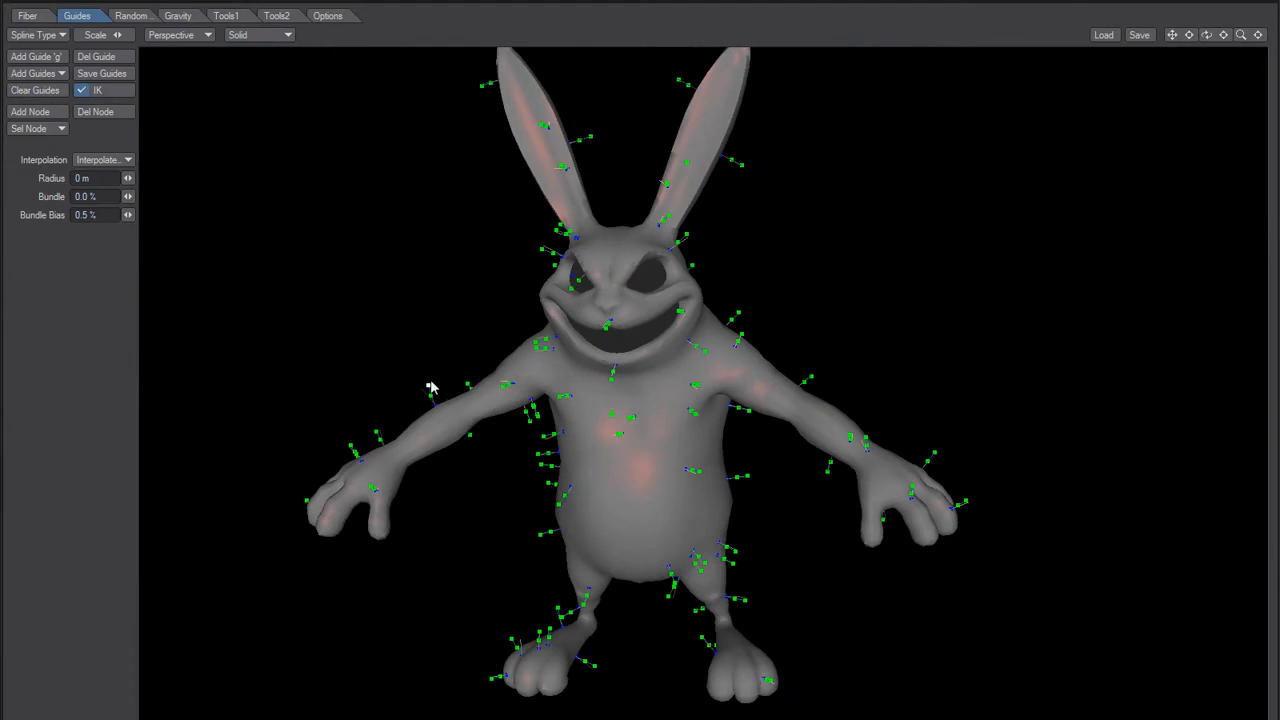
Step: Box-select the guide tips around the rabbit's right arm and torso side and pull them toward the body
drag(266, 276, 556, 620)
alt+drag(497, 505, 573, 500)
scroll(425, 478, up, 2)
alt+shift+drag(390, 479, 433, 451)
alt+drag(529, 465, 508, 438)
click(394, 428)
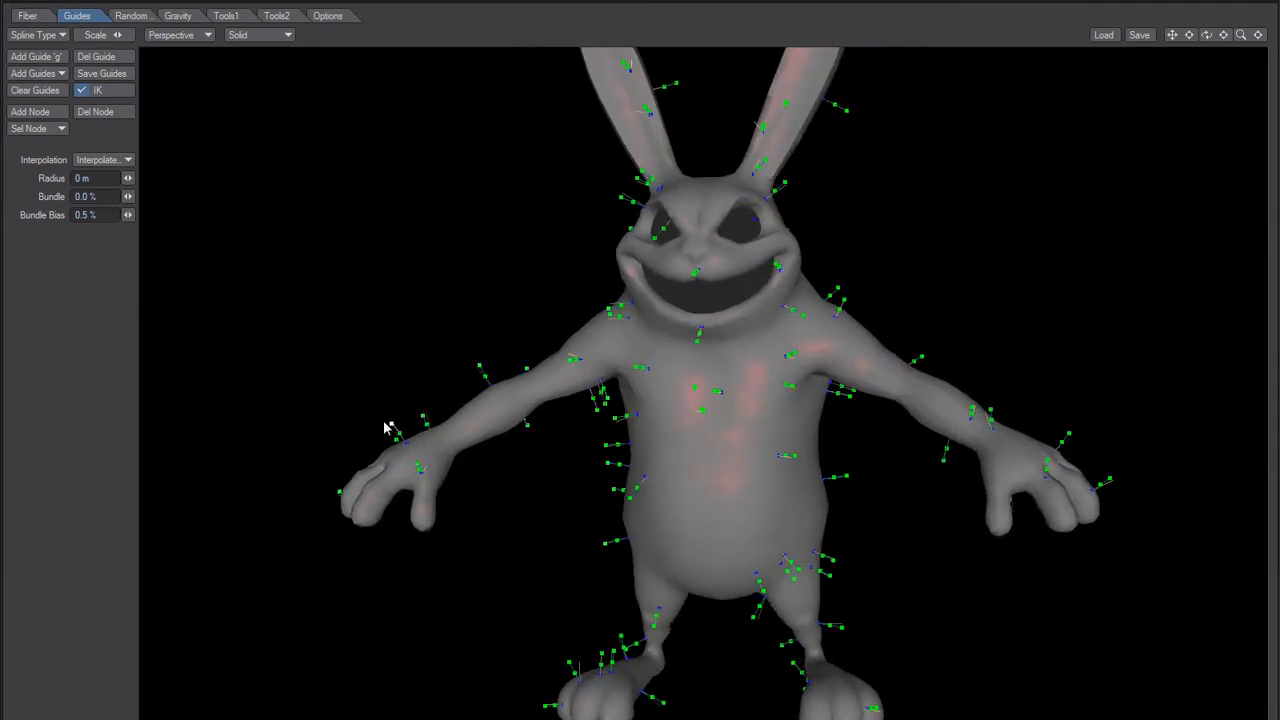
alt+drag(689, 463, 643, 463)
drag(474, 317, 607, 487)
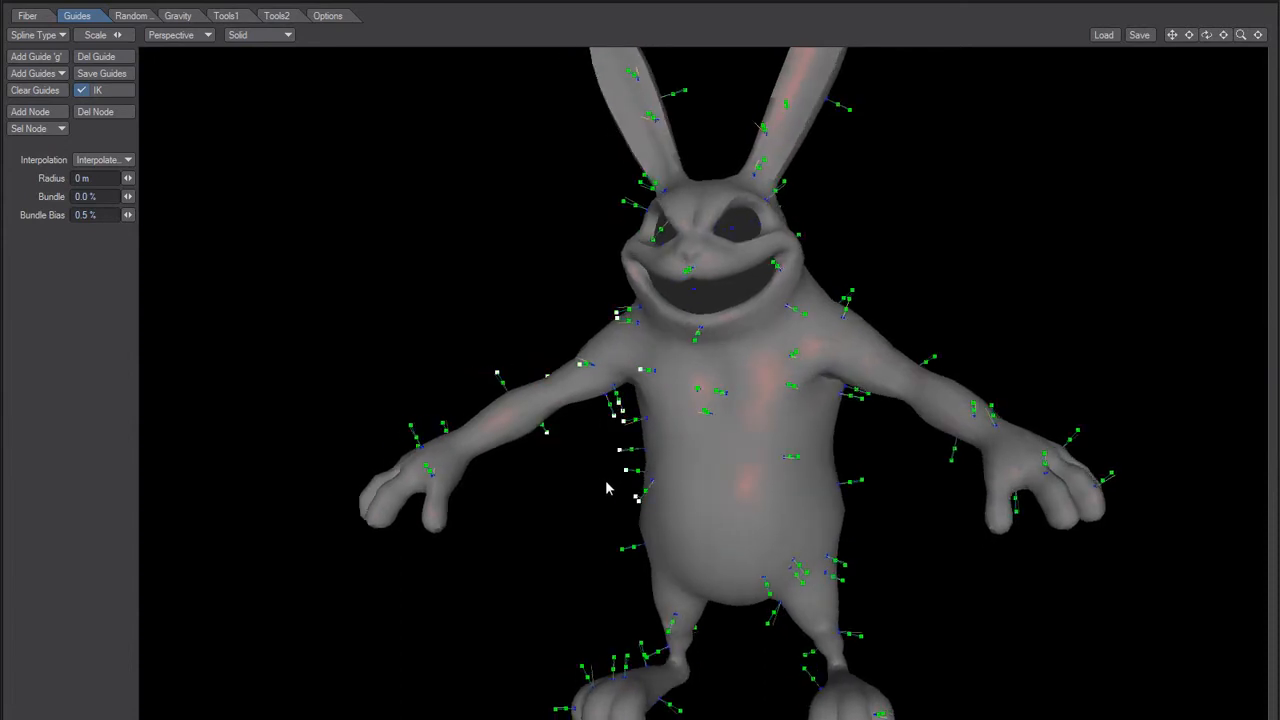
mouse_move(706, 457)
alt+mouse_down()
mouse_move(657, 500)
mouse_move(713, 461)
alt+mouse_up()
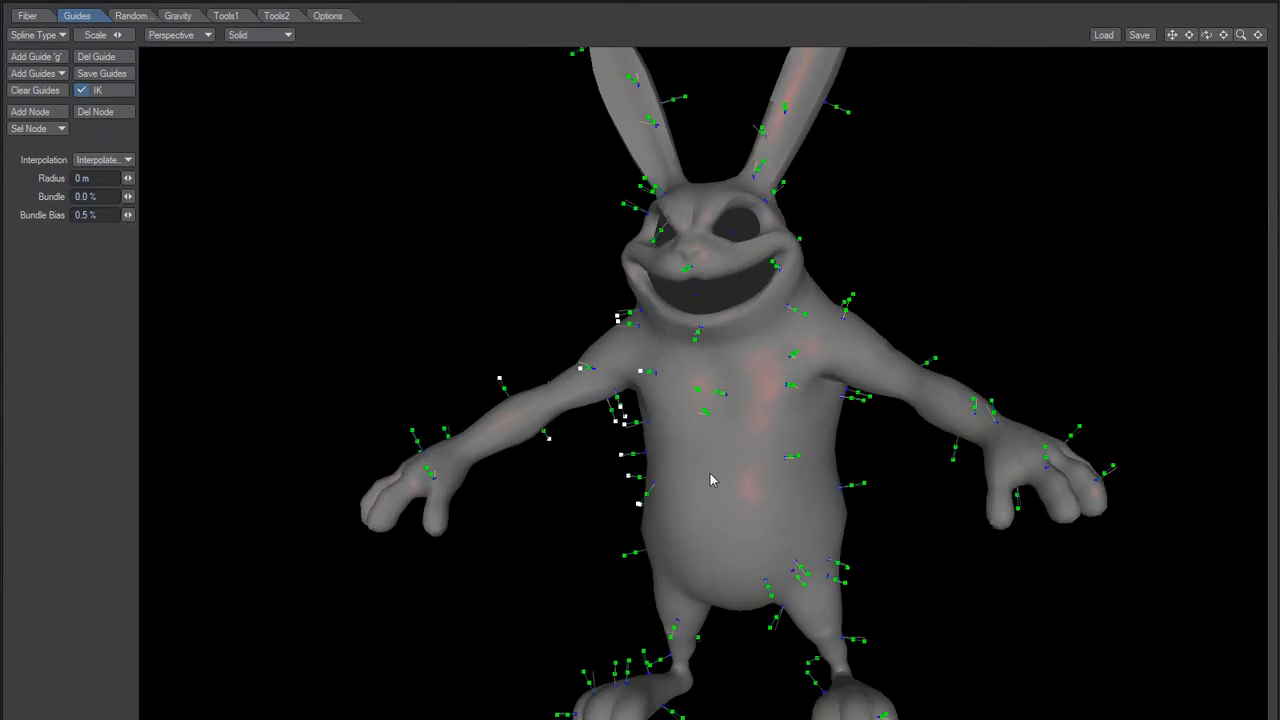
alt+drag(571, 497, 843, 358)
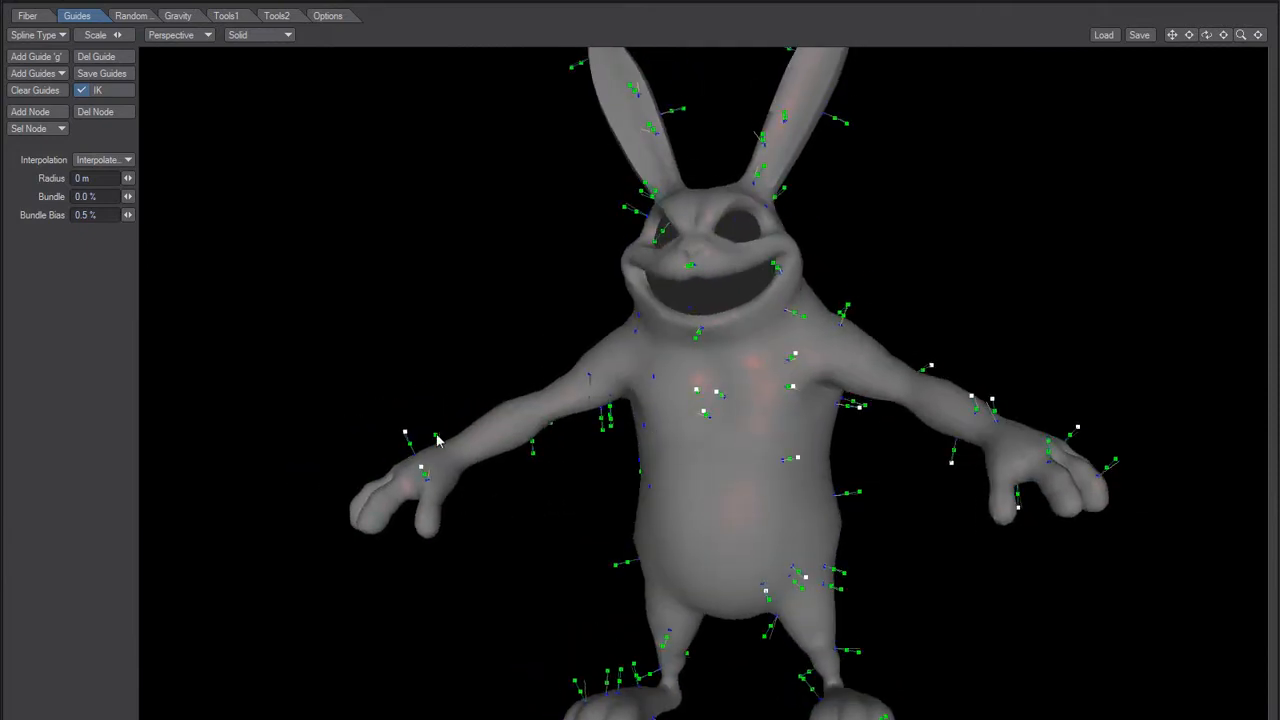
Step: Box-select the guide tips on the rabbit's right arm, hand and torso side and bend those guides upward and outward
drag(437, 438, 442, 429)
drag(308, 330, 613, 612)
alt+drag(442, 600, 545, 591)
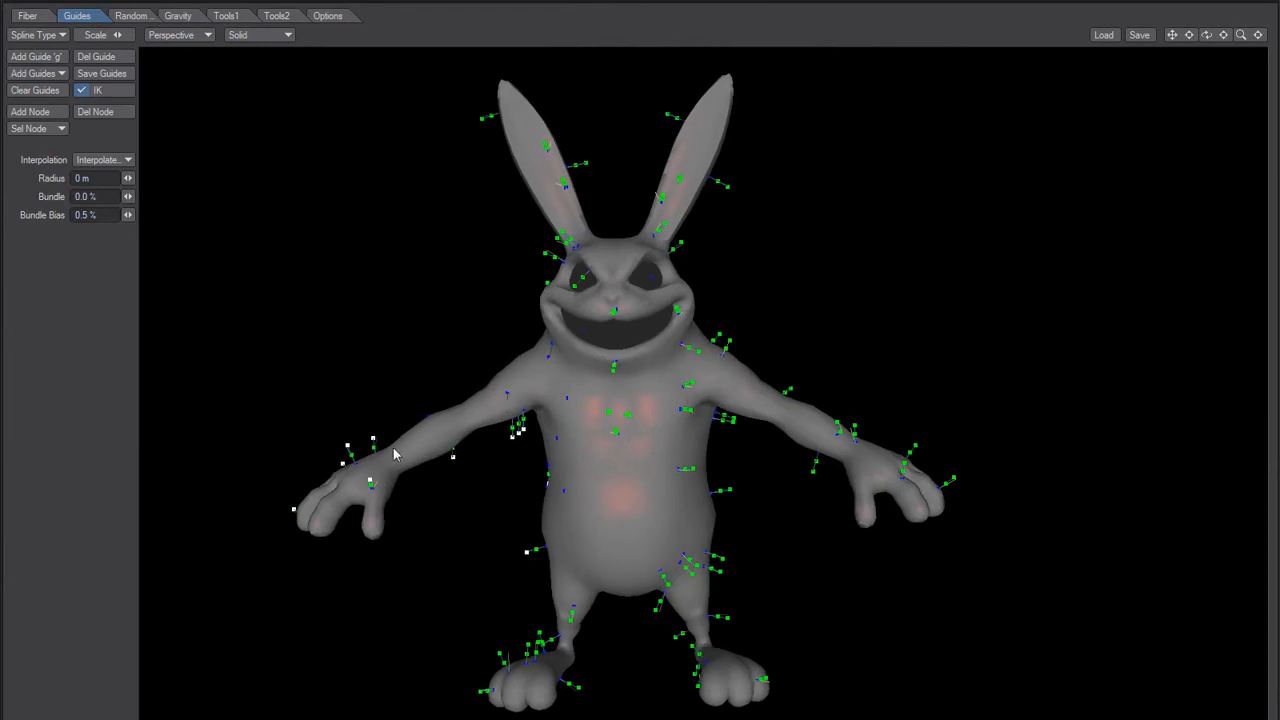
drag(373, 438, 447, 434)
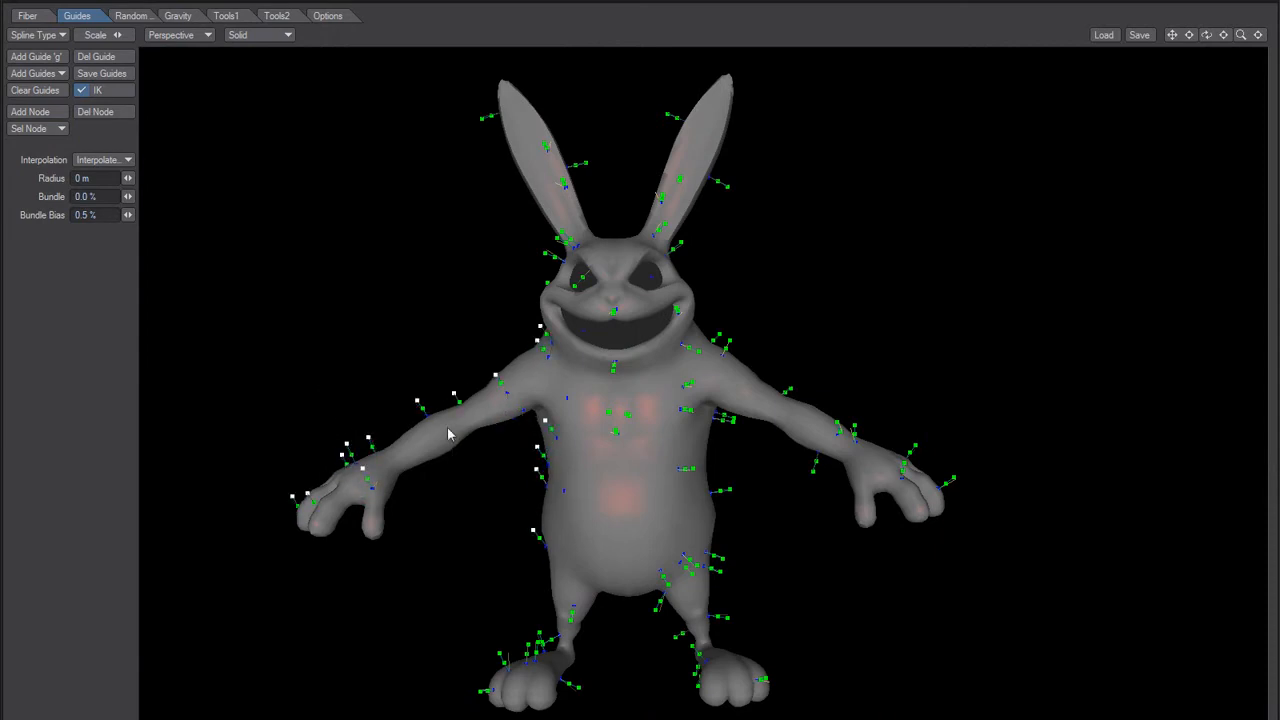
Step: Narrow the selection to the guide tips on the rabbit's right forearm and hand
mouse_move(491, 515)
alt+mouse_down()
mouse_move(463, 521)
mouse_move(489, 509)
alt+mouse_up()
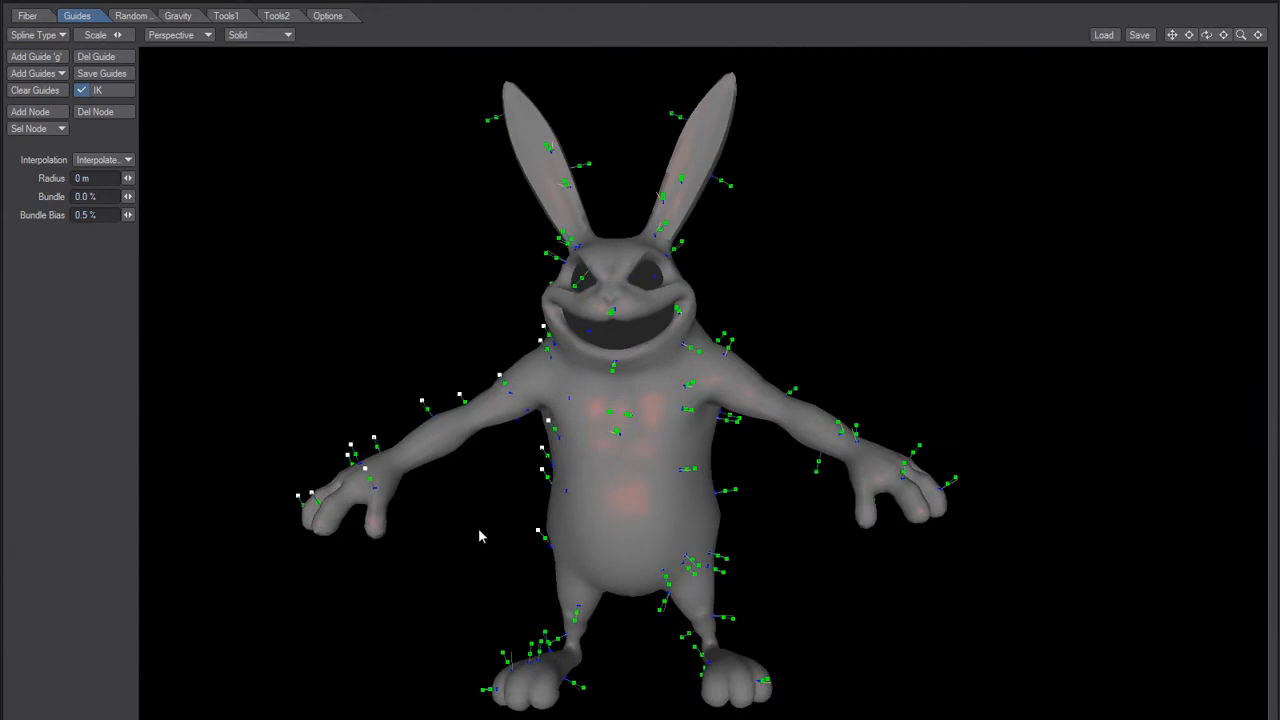
alt+drag(465, 434, 489, 482)
drag(325, 303, 286, 248)
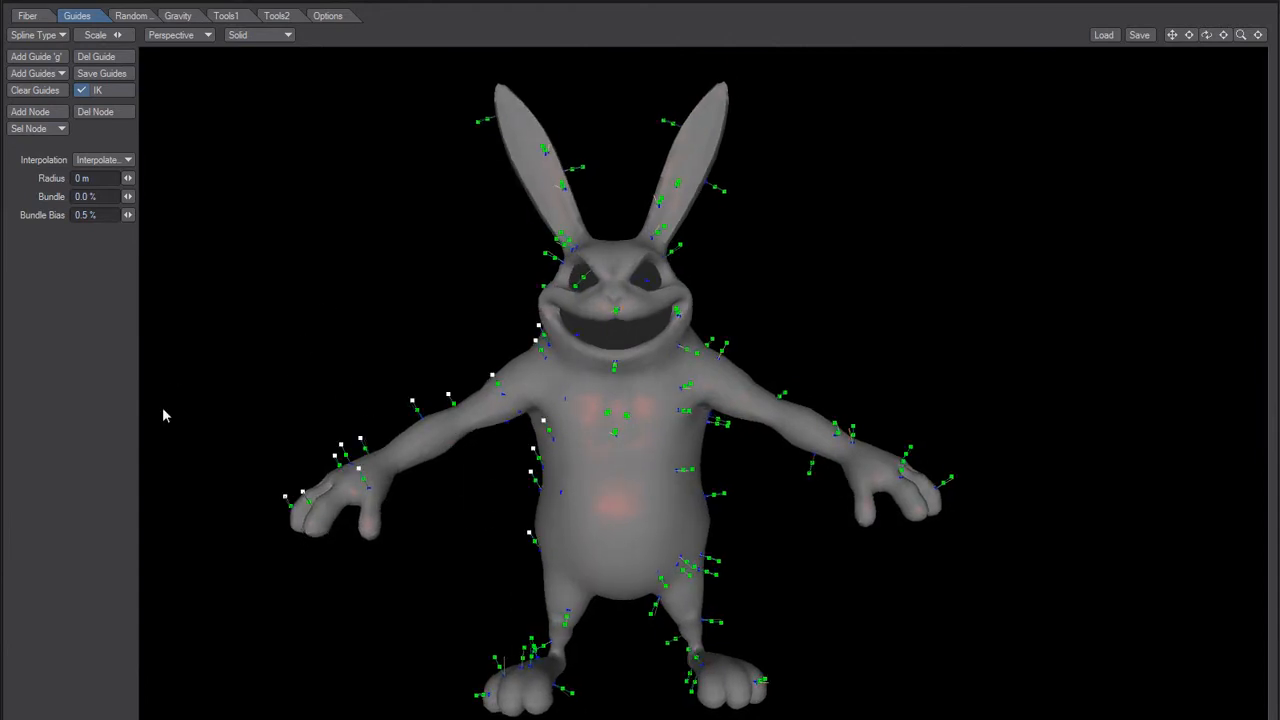
click(358, 439)
drag(280, 302, 466, 573)
alt+drag(479, 526, 461, 524)
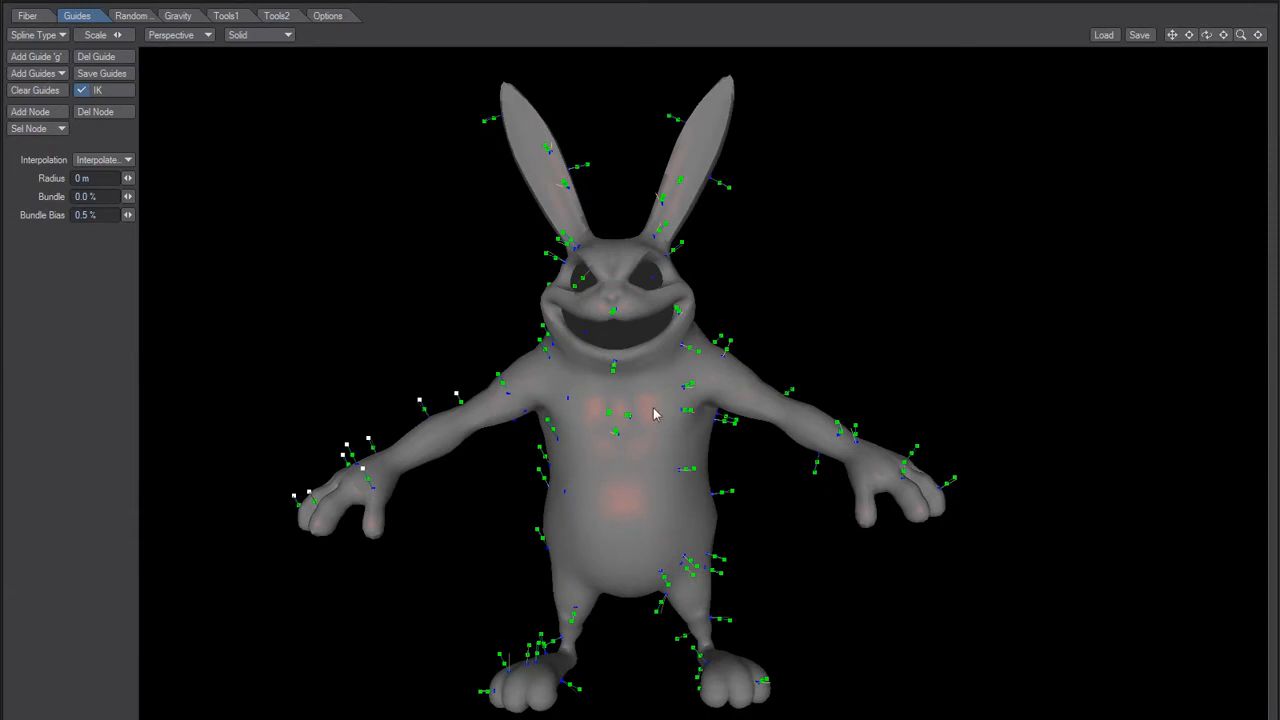
Step: Switch to Notepad and add the entry "Bug5 - ShiftDrag will not always Work" below the Bug4 line
key(alt+Tab)
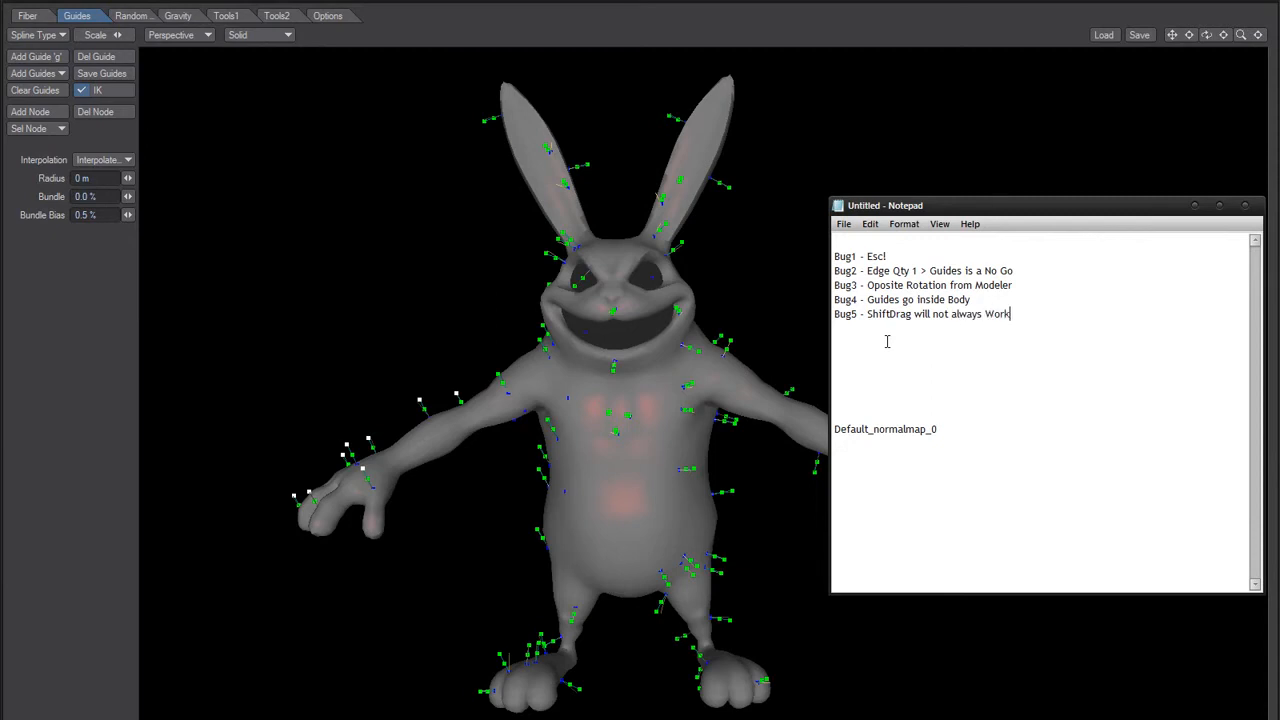
key(Return)
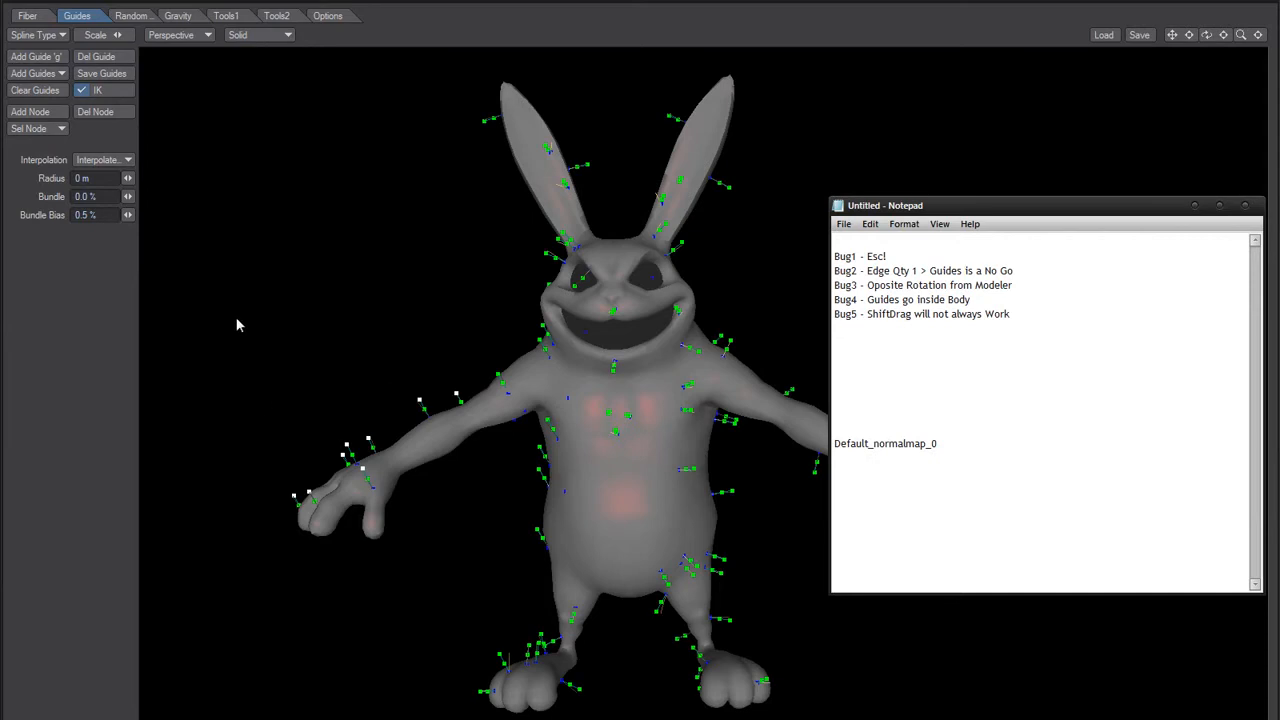
Step: Switch back to FiberFX and bend the selected guides on the rabbit's right forearm and hand downward
click(222, 363)
drag(236, 118, 373, 391)
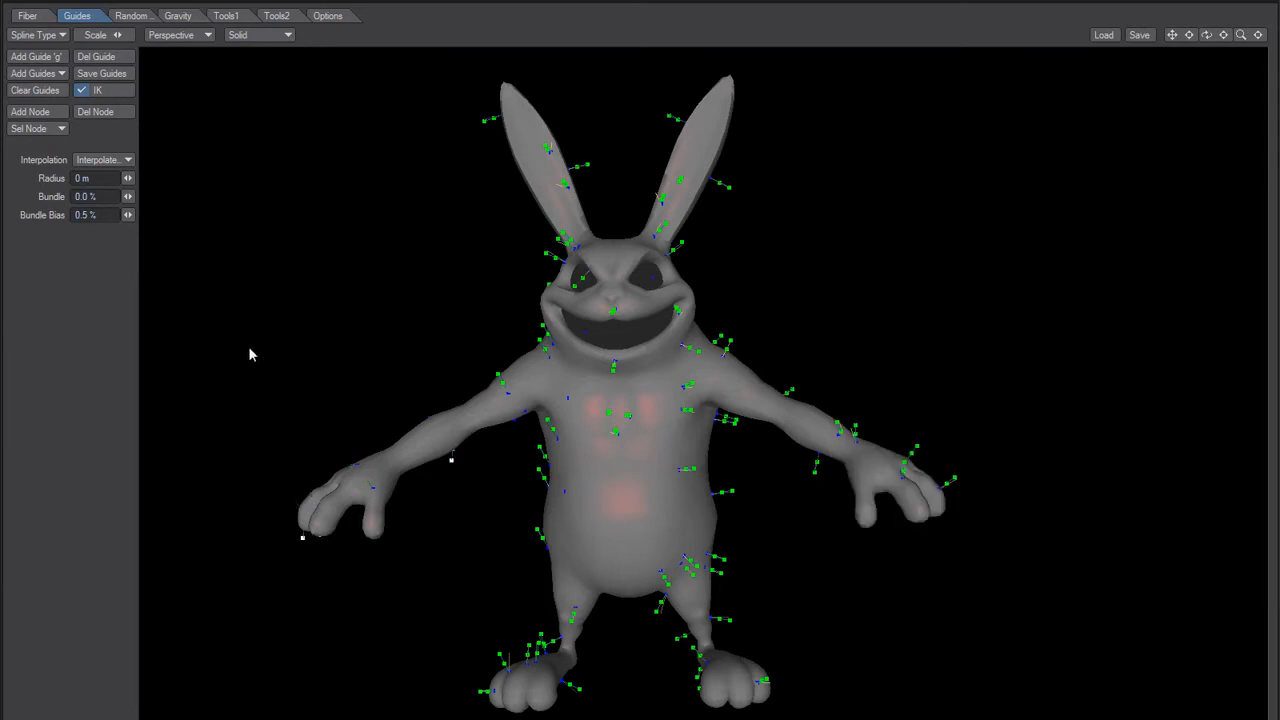
alt+drag(487, 503, 461, 473)
drag(260, 278, 528, 601)
drag(457, 466, 391, 398)
alt+drag(476, 409, 558, 381)
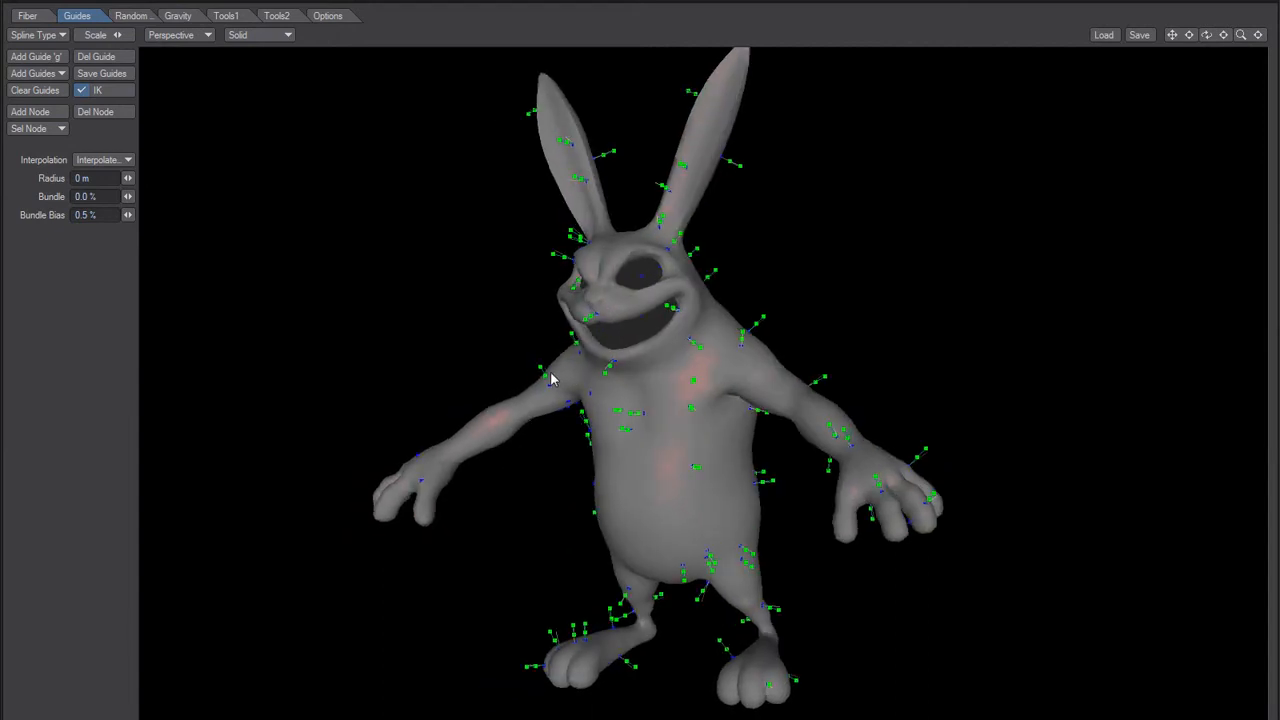
key(alt+Tab)
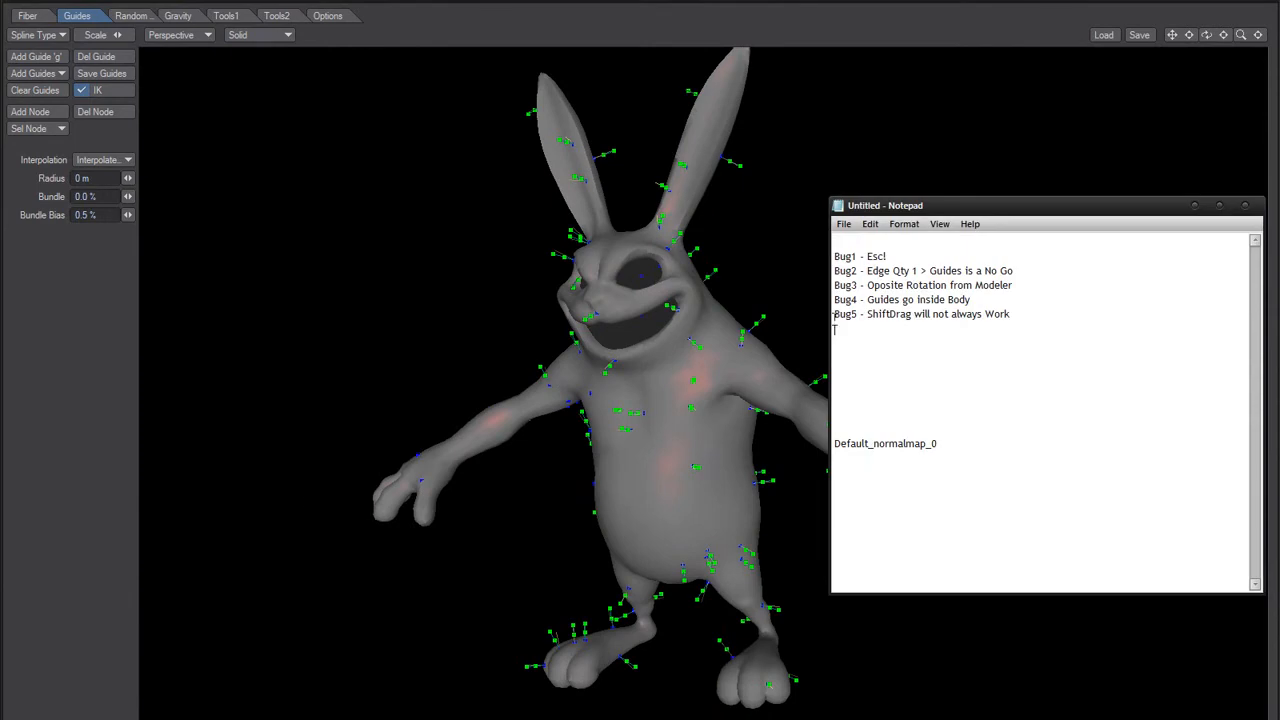
key(alt+Tab)
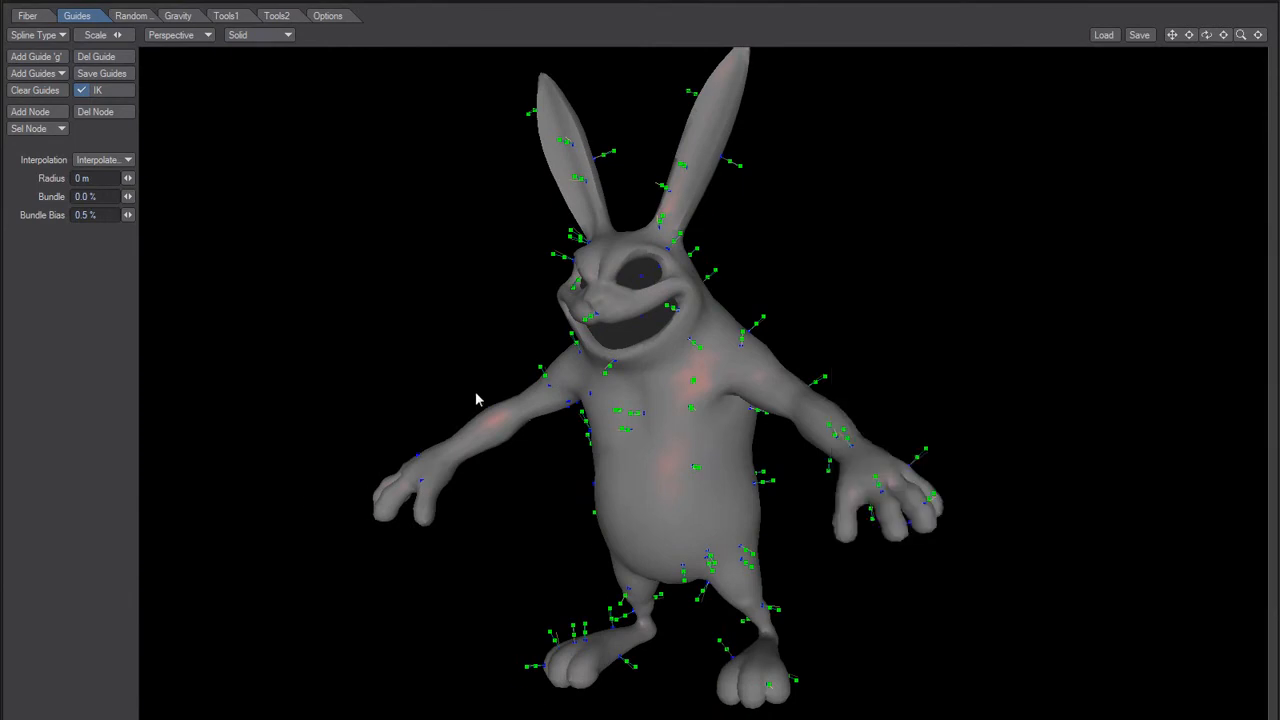
Step: Add one more node to the guides across the rabbit's body
alt+drag(486, 366, 501, 389)
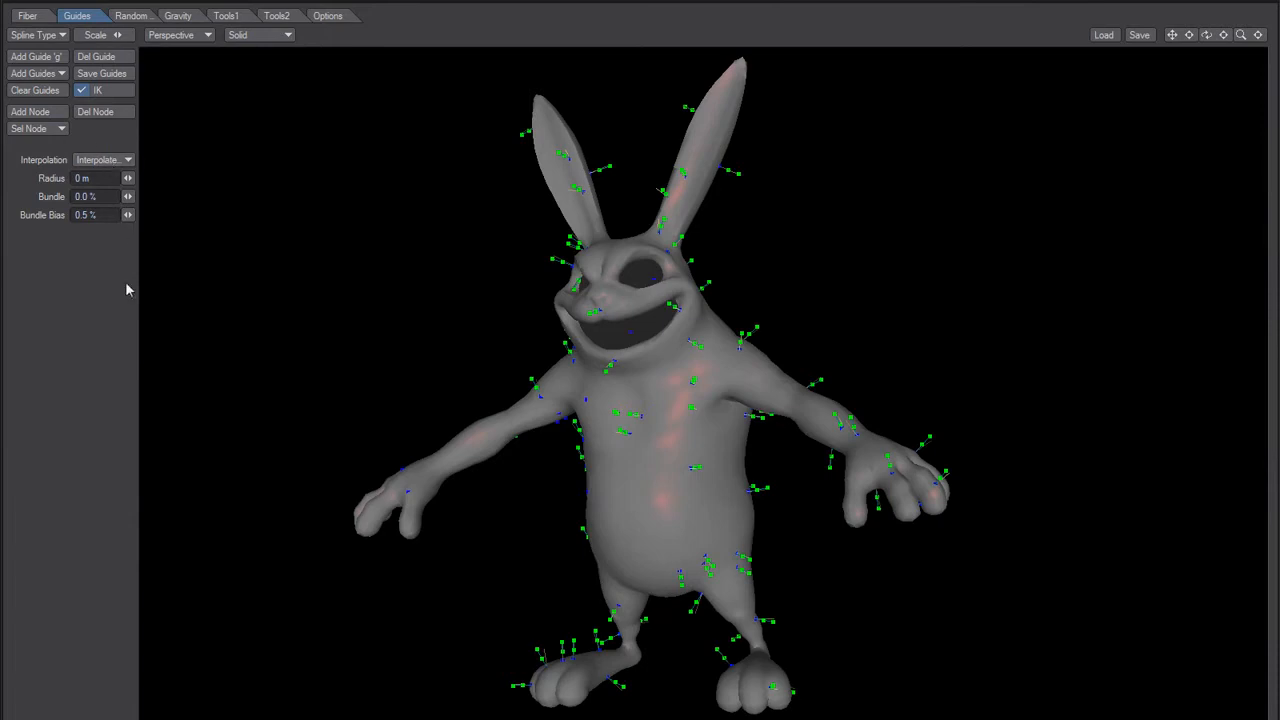
alt+drag(187, 249, 385, 220)
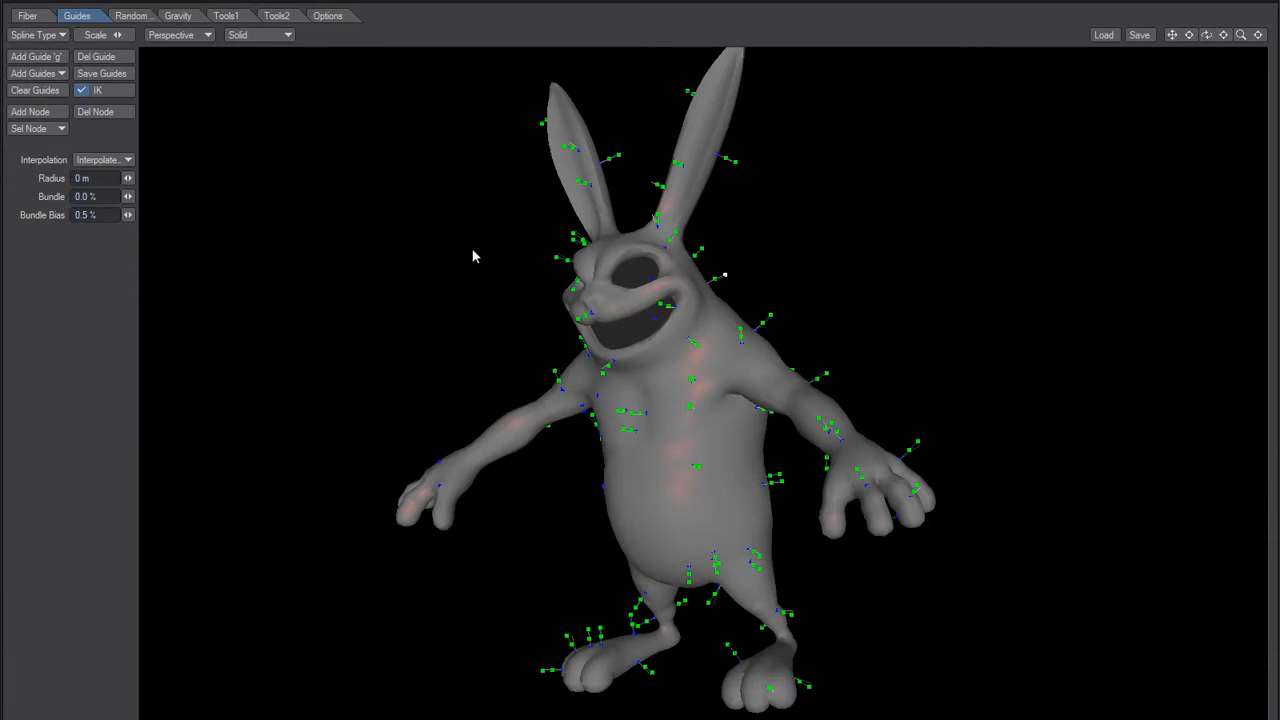
click(30, 112)
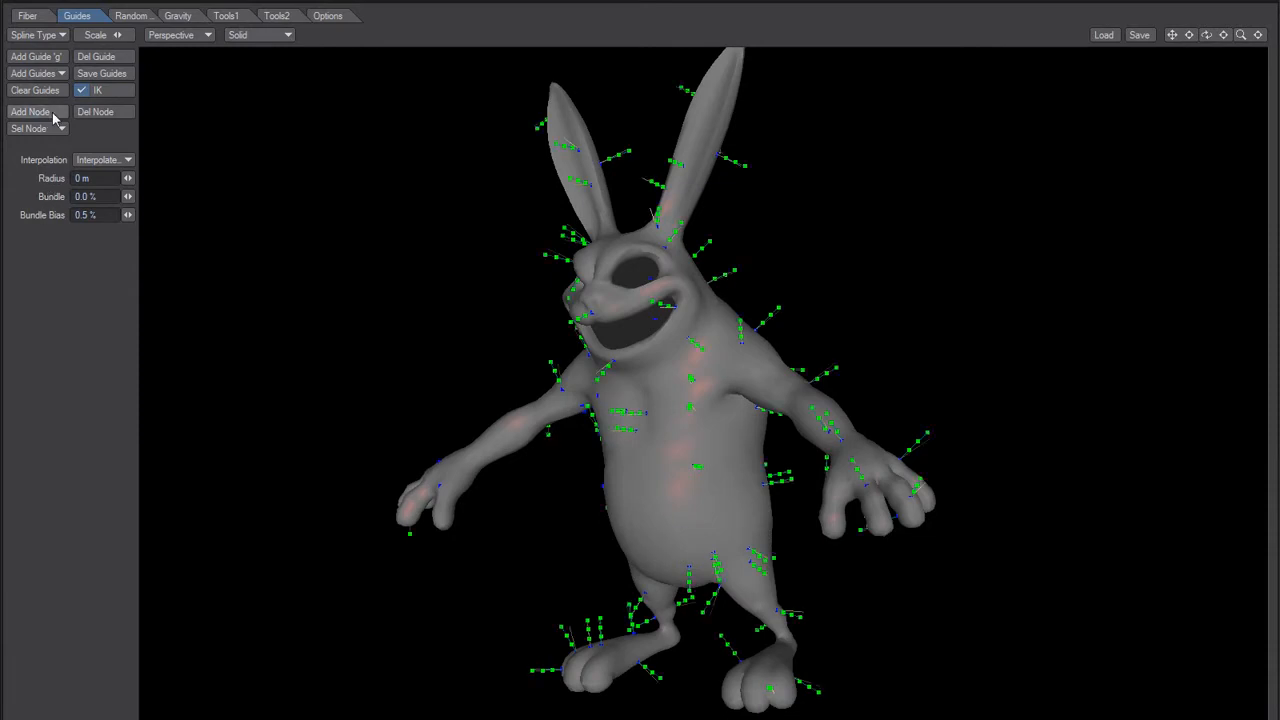
mouse_move(679, 332)
ctrl+alt+mouse_down()
mouse_move(736, 306)
mouse_move(666, 329)
ctrl+alt+mouse_up()
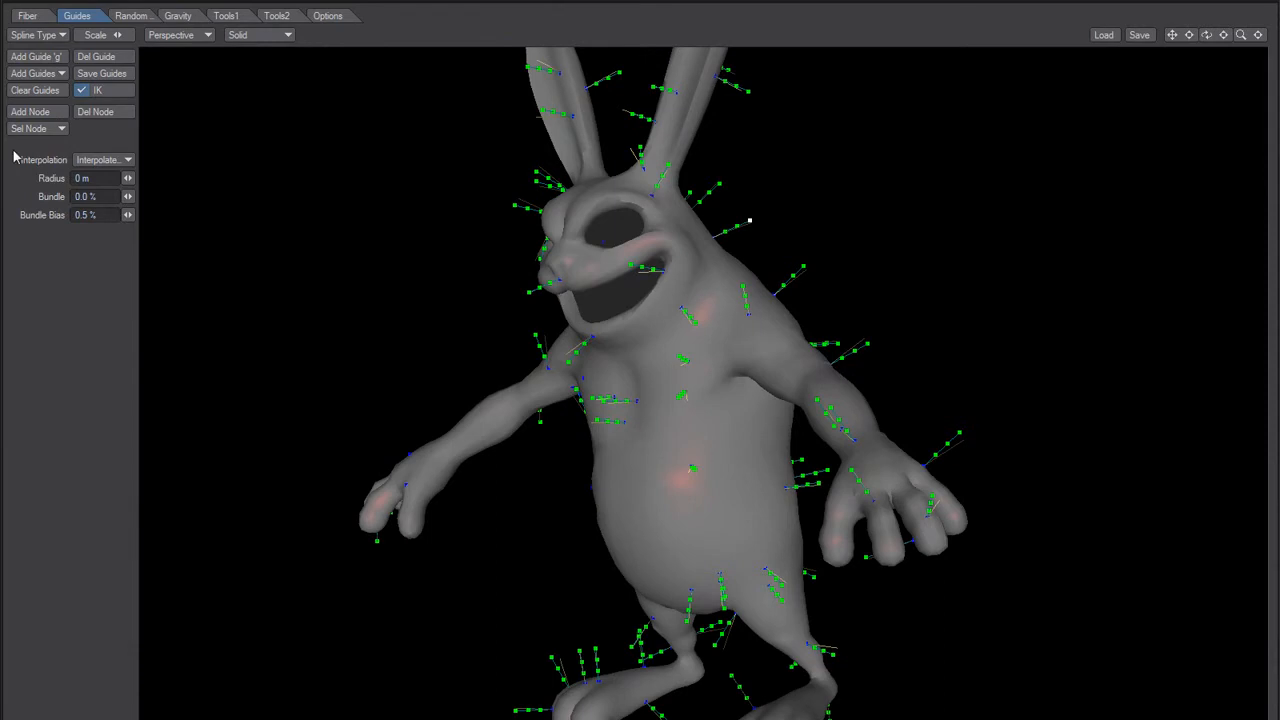
Step: Try the All node selection on the guides, followed by the Last node selection
click(45, 128)
click(95, 130)
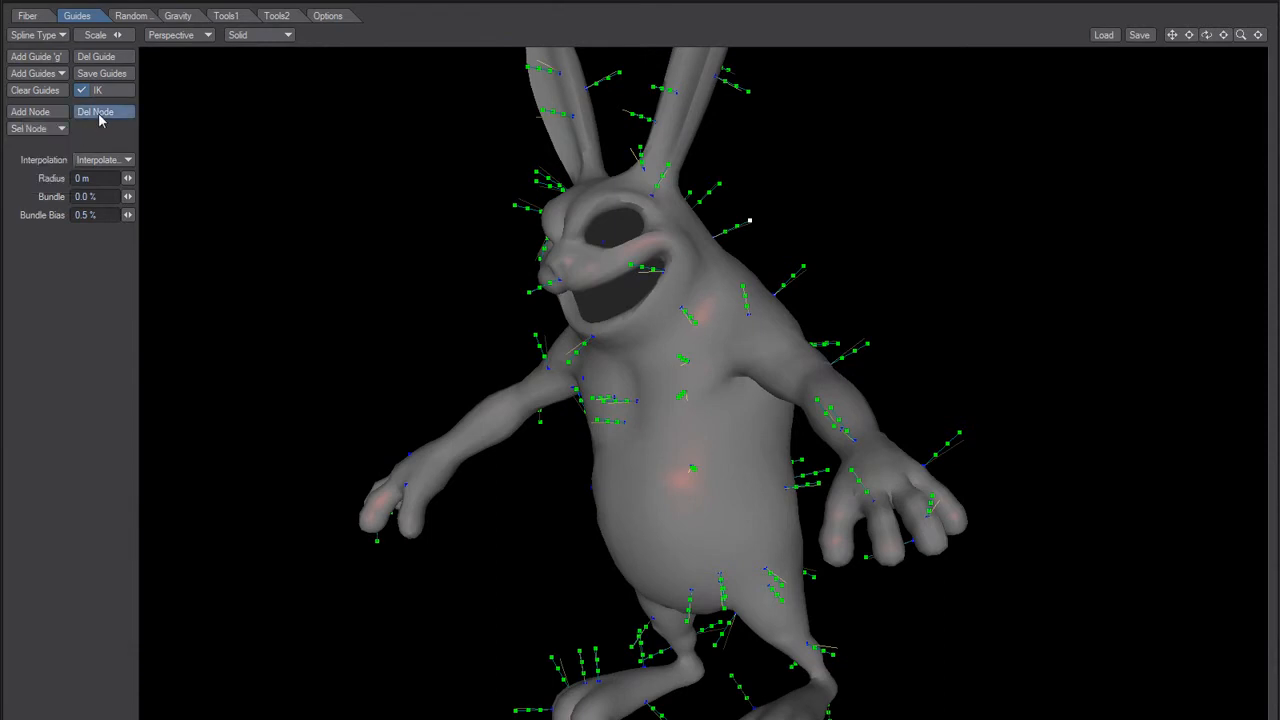
click(35, 130)
click(30, 182)
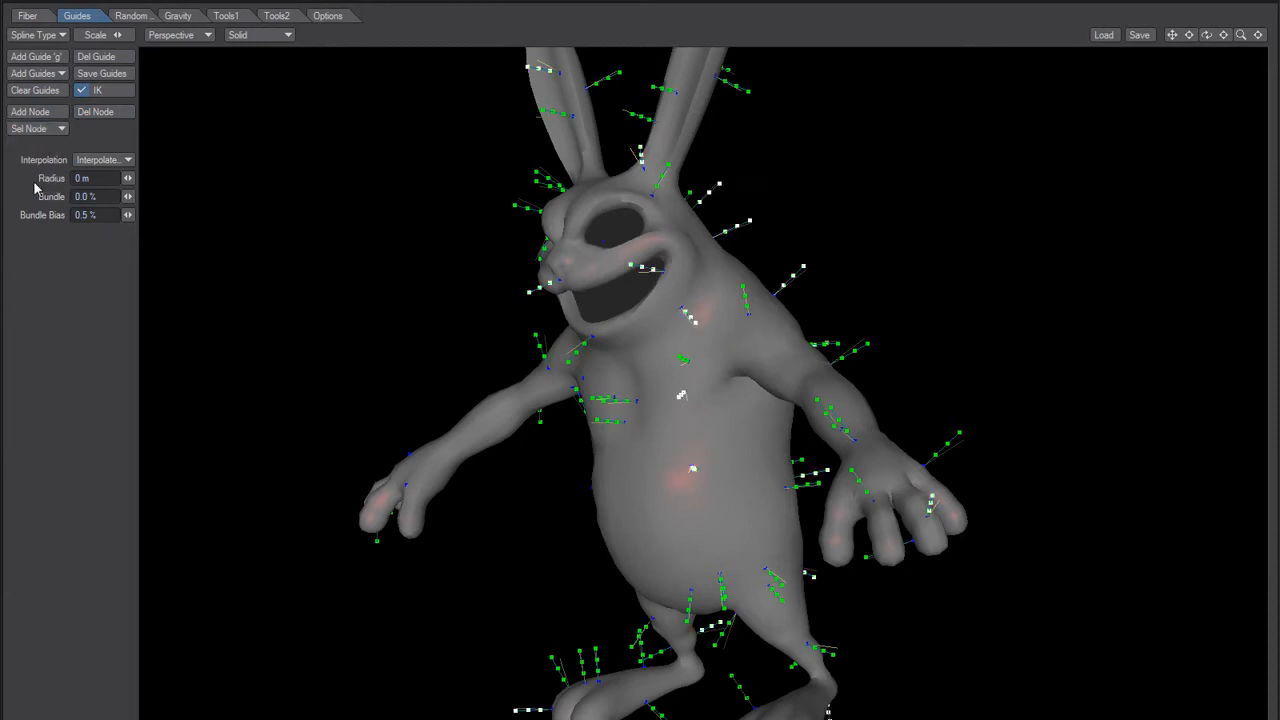
click(38, 128)
click(40, 163)
mouse_move(447, 322)
alt+mouse_down()
mouse_move(507, 335)
mouse_move(456, 343)
alt+mouse_up()
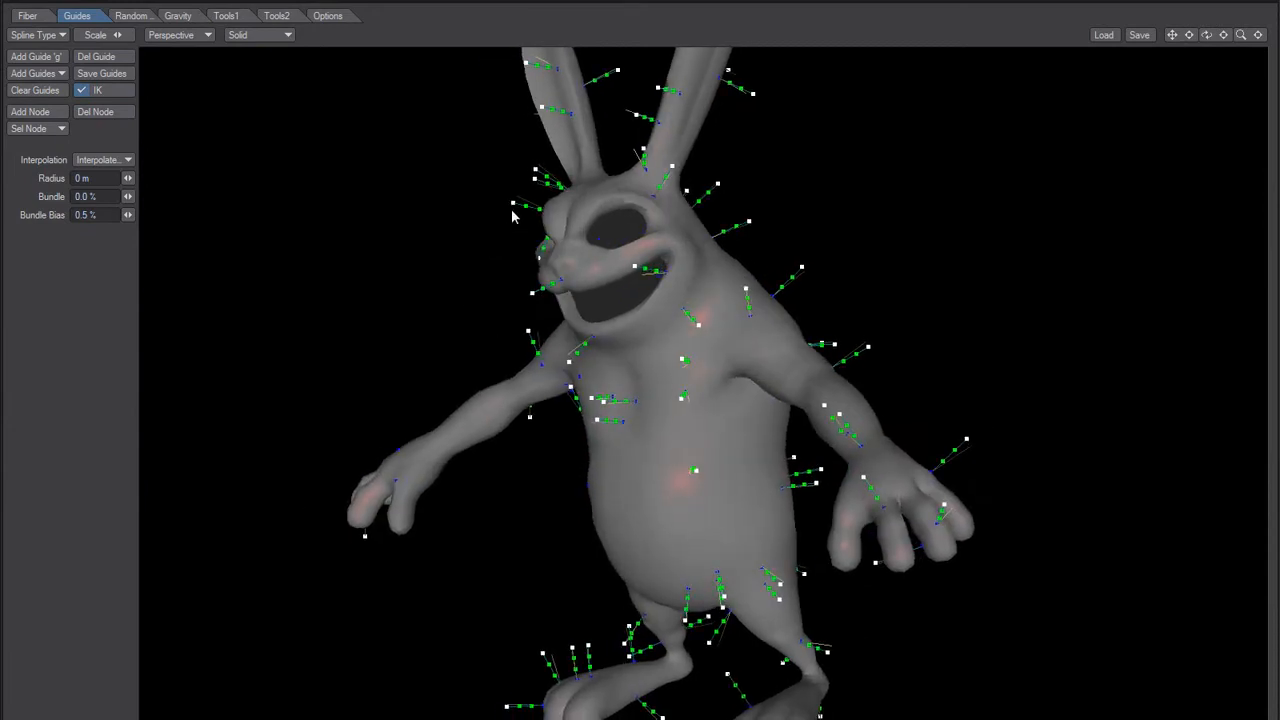
Step: Select All nodes on the guides, then switch the node selection to First
click(36, 129)
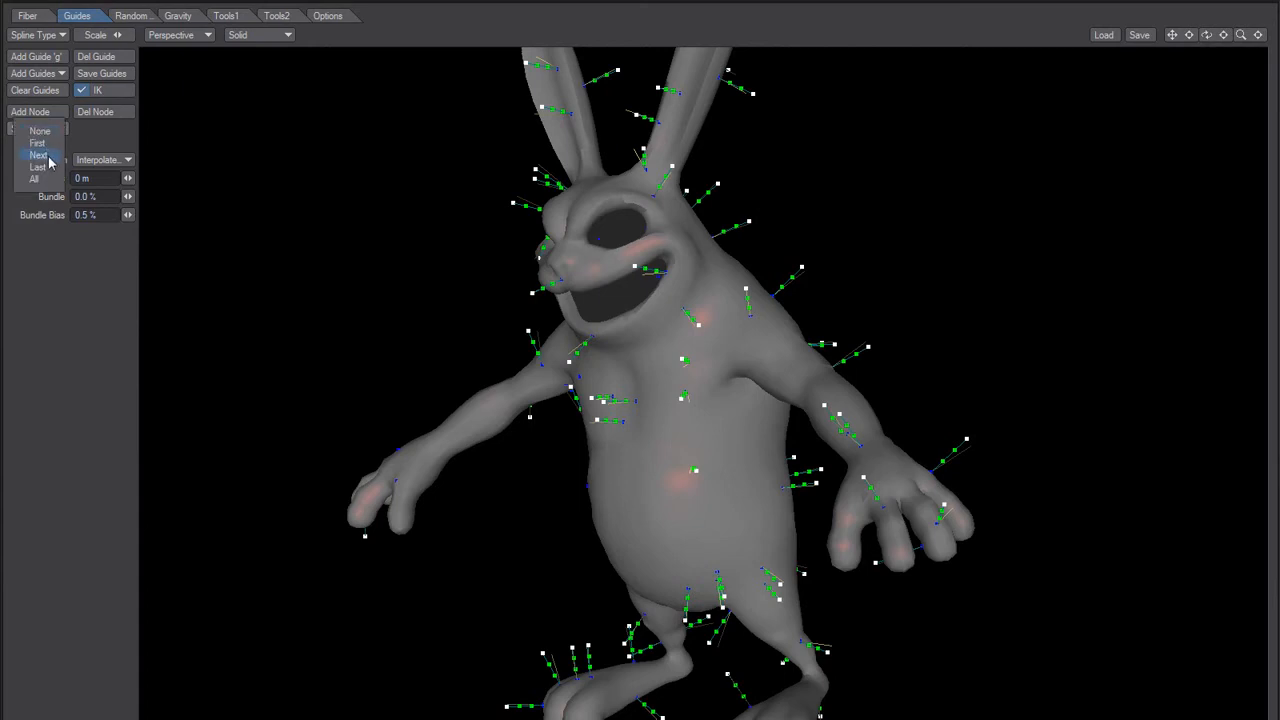
click(38, 180)
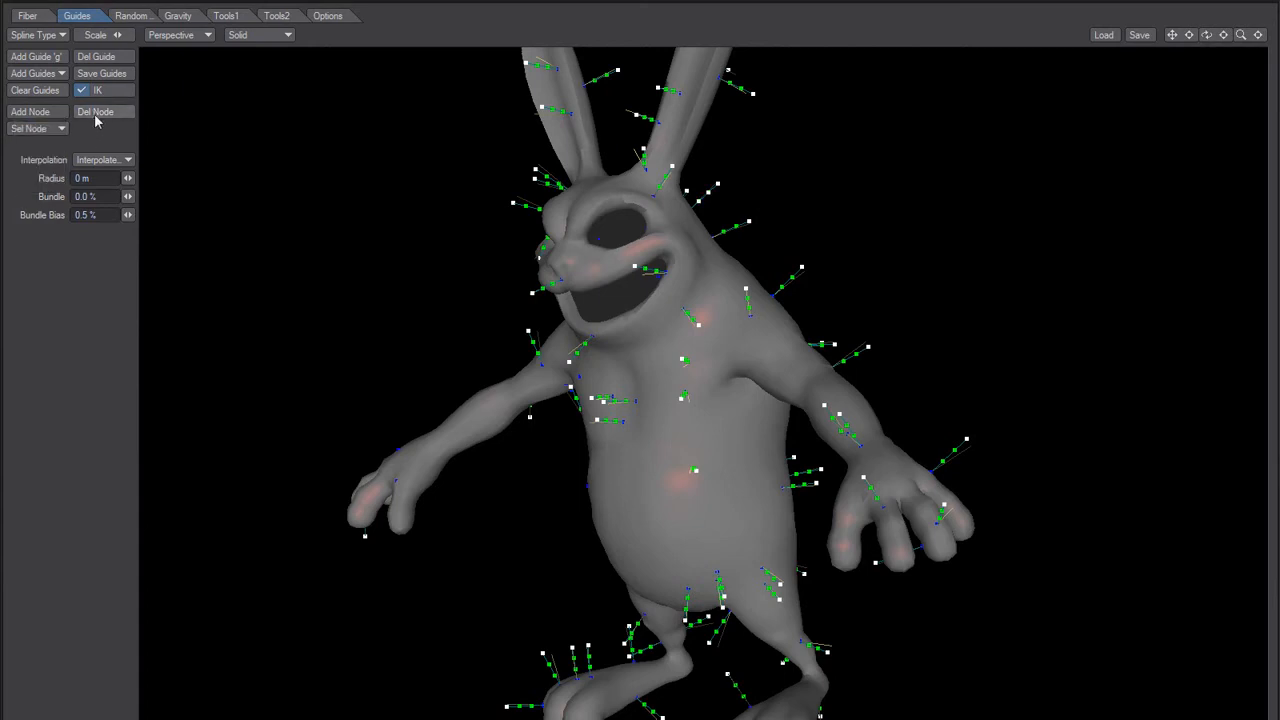
click(35, 132)
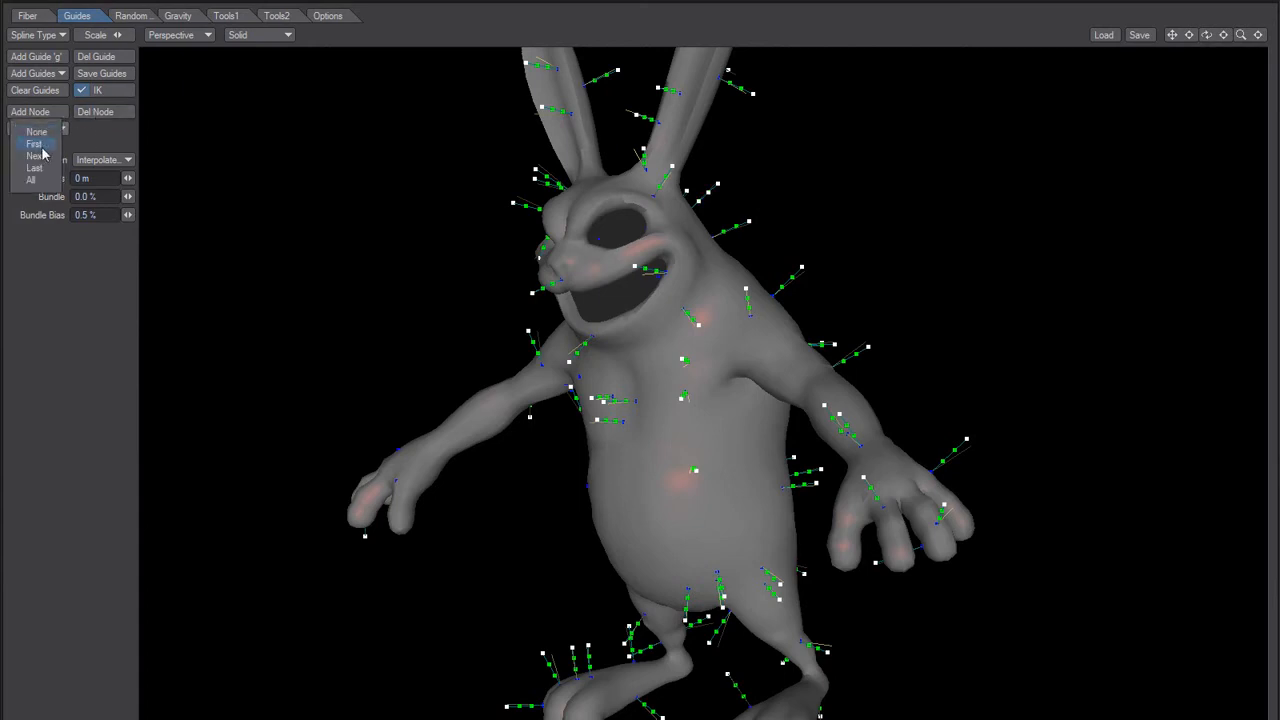
click(37, 146)
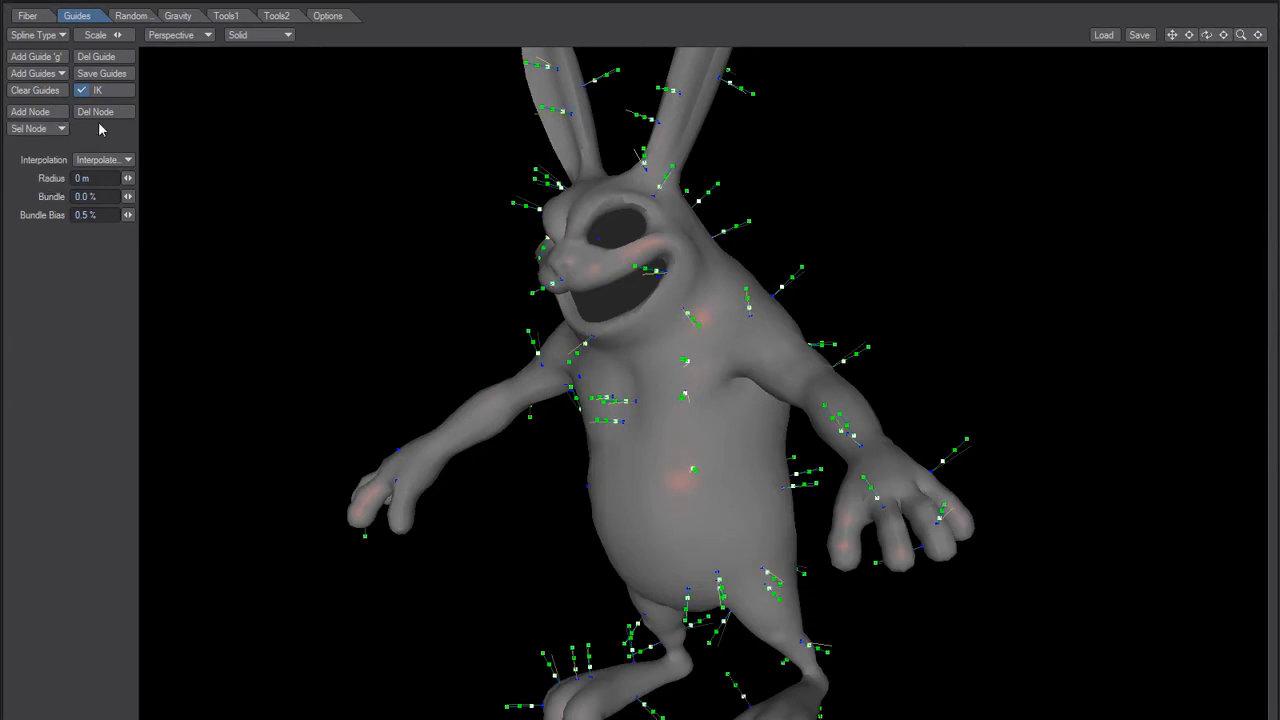
Step: Advance the guide node selection to Next, then clear it with None
click(40, 129)
click(43, 157)
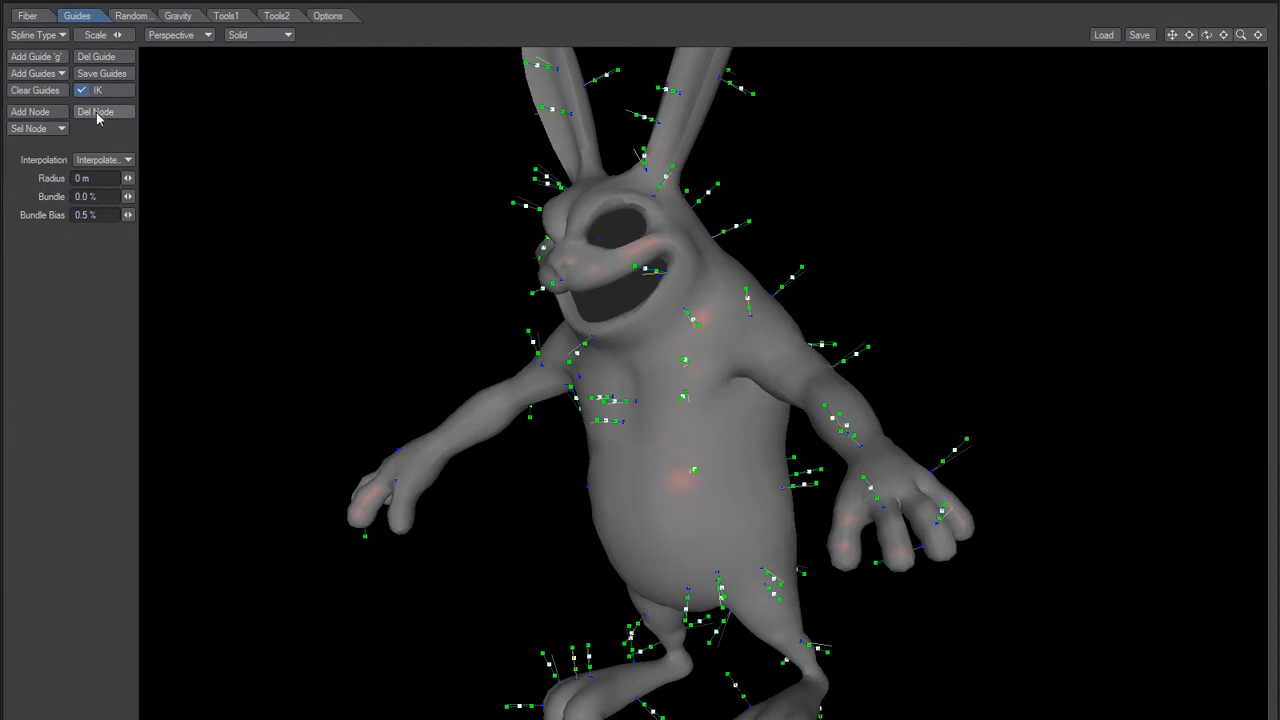
click(38, 129)
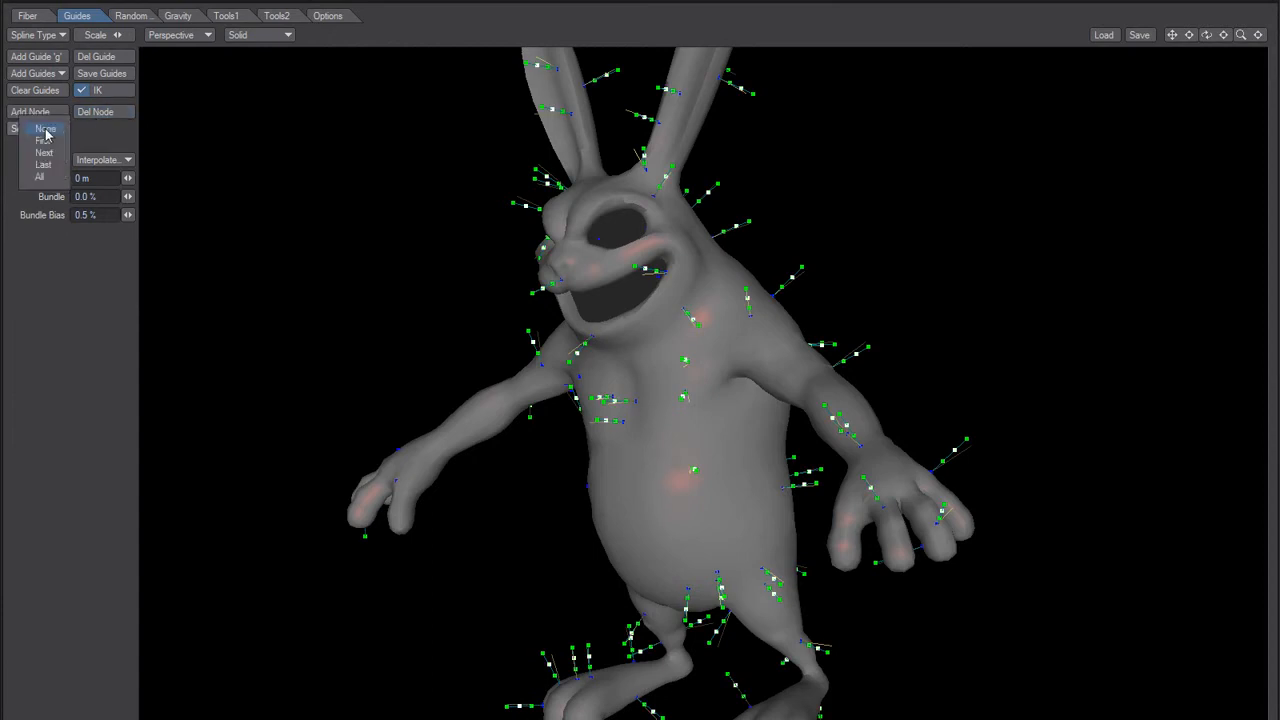
click(45, 131)
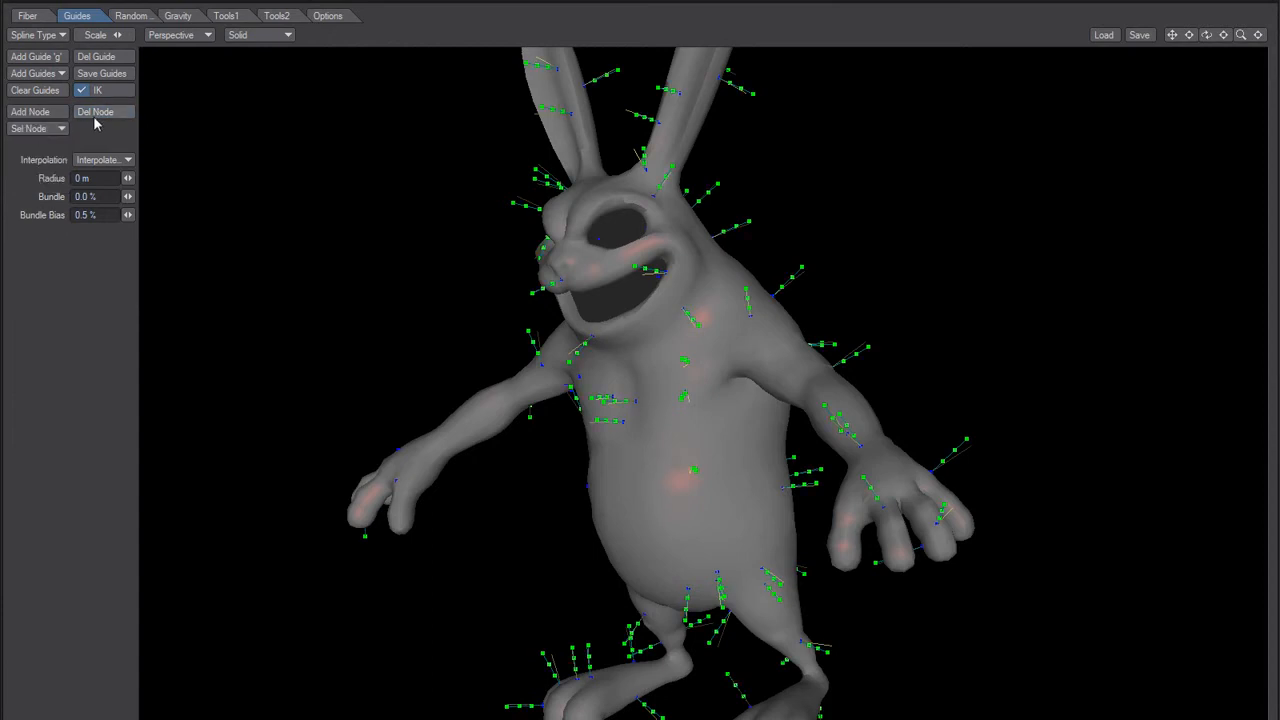
alt+drag(386, 310, 382, 335)
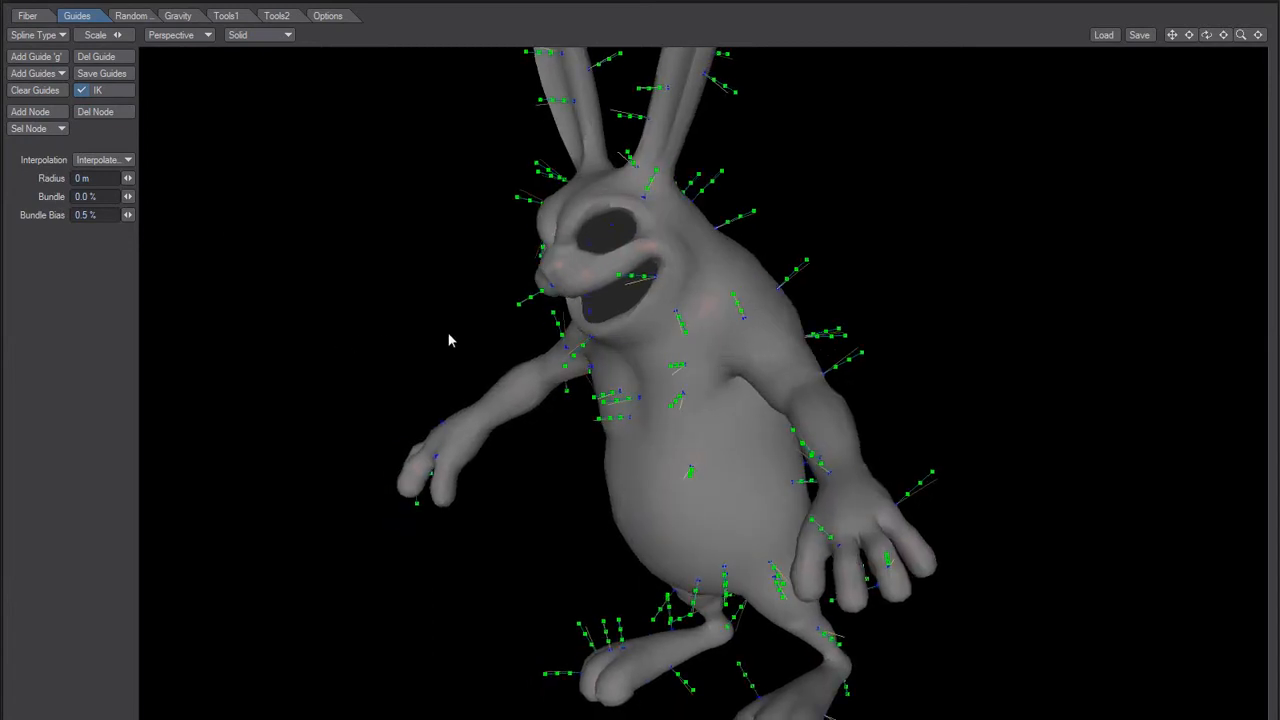
Step: Try to delete a single node from the guide on the rabbit's upper back
drag(754, 213, 743, 214)
click(121, 116)
alt+drag(702, 246, 548, 338)
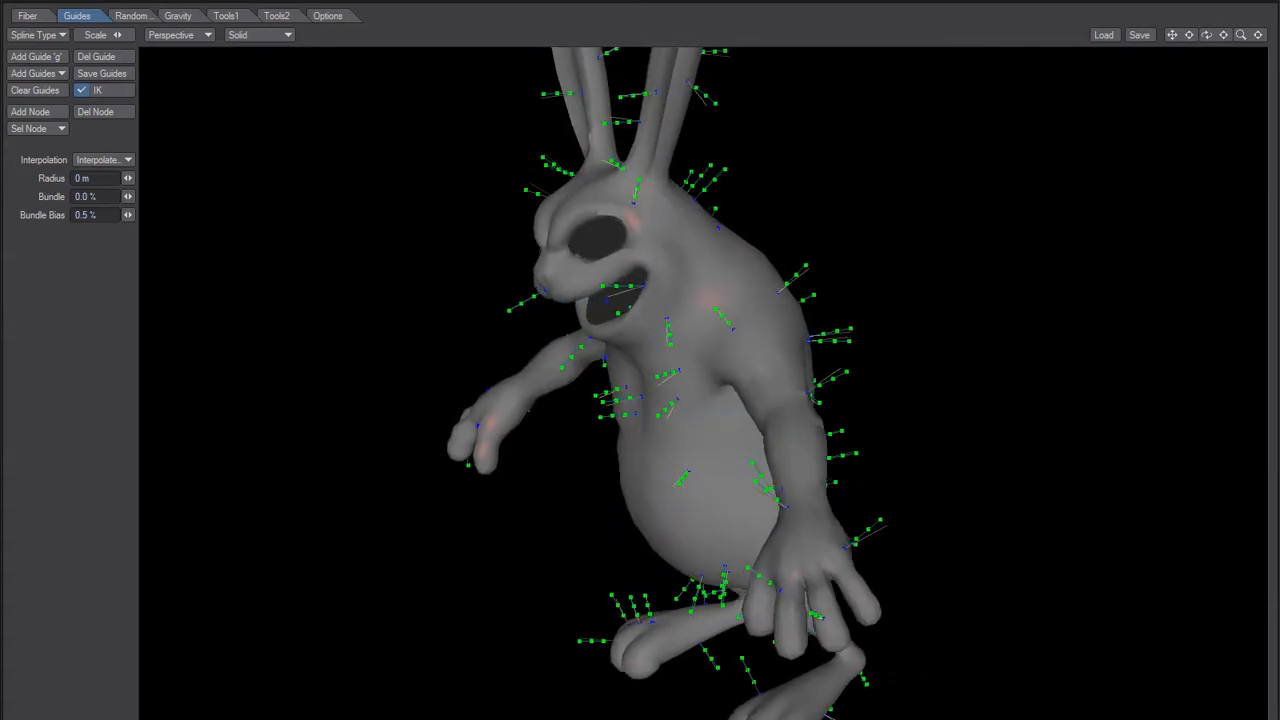
Step: Switch to Notepad and add the entry "Bug6 - Delete Node not Working" to the bug list
key(alt+Tab)
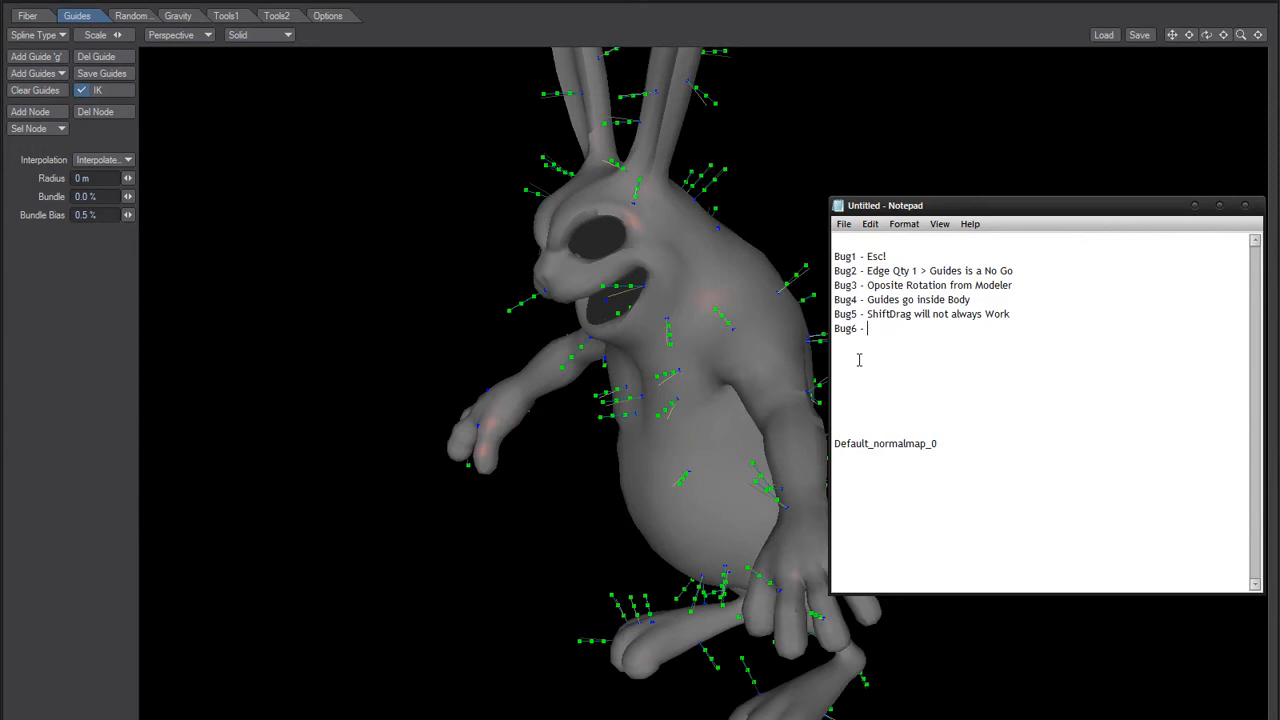
text(lete Node not Working)
key(Return)
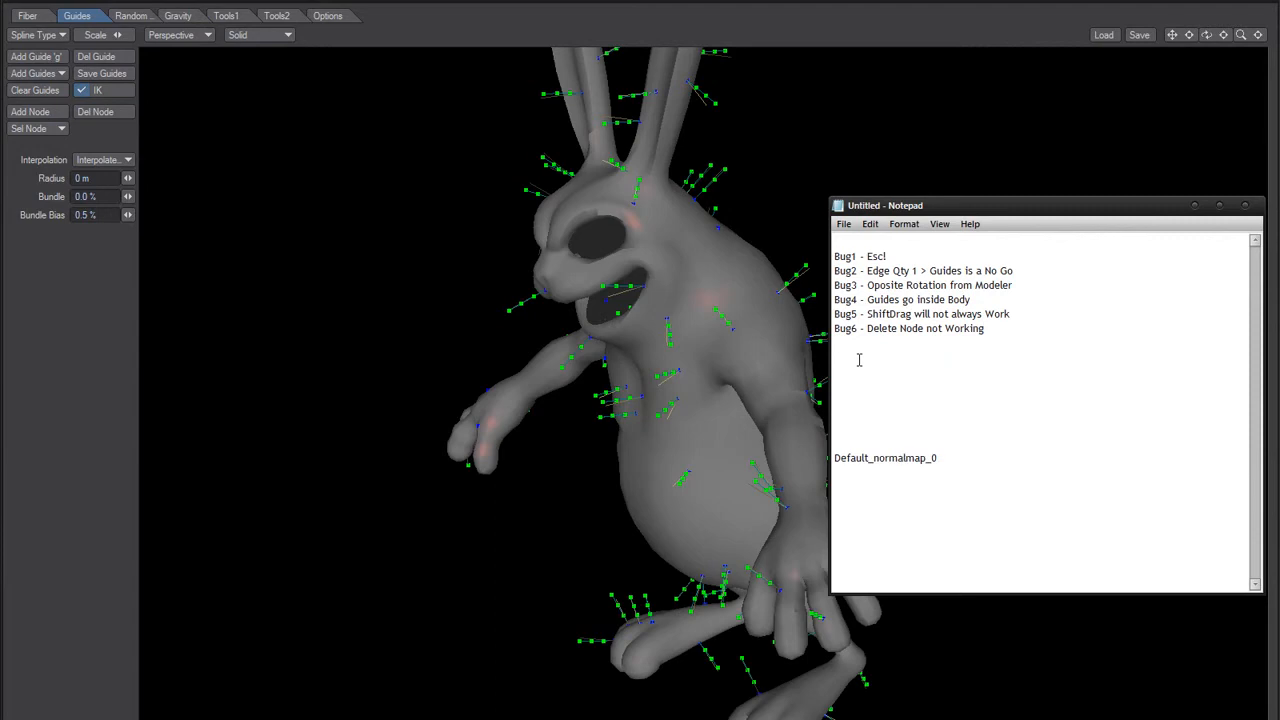
click(378, 259)
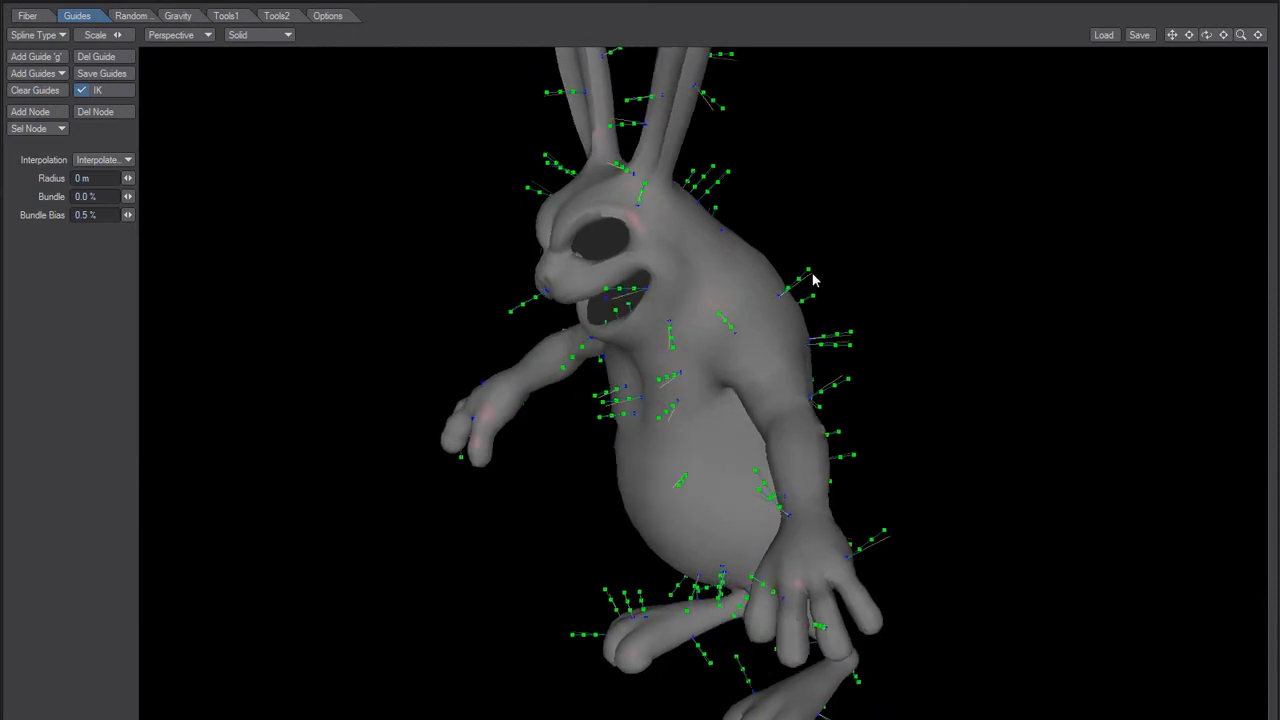
Step: Bend the guide on the rabbit's back by pulling its nodes in toward the body
mouse_move(809, 266)
mouse_down()
mouse_move(796, 288)
mouse_move(799, 267)
mouse_up()
mouse_move(779, 281)
mouse_down()
mouse_move(767, 295)
mouse_move(797, 260)
mouse_move(764, 298)
mouse_up()
alt+drag(392, 445, 429, 432)
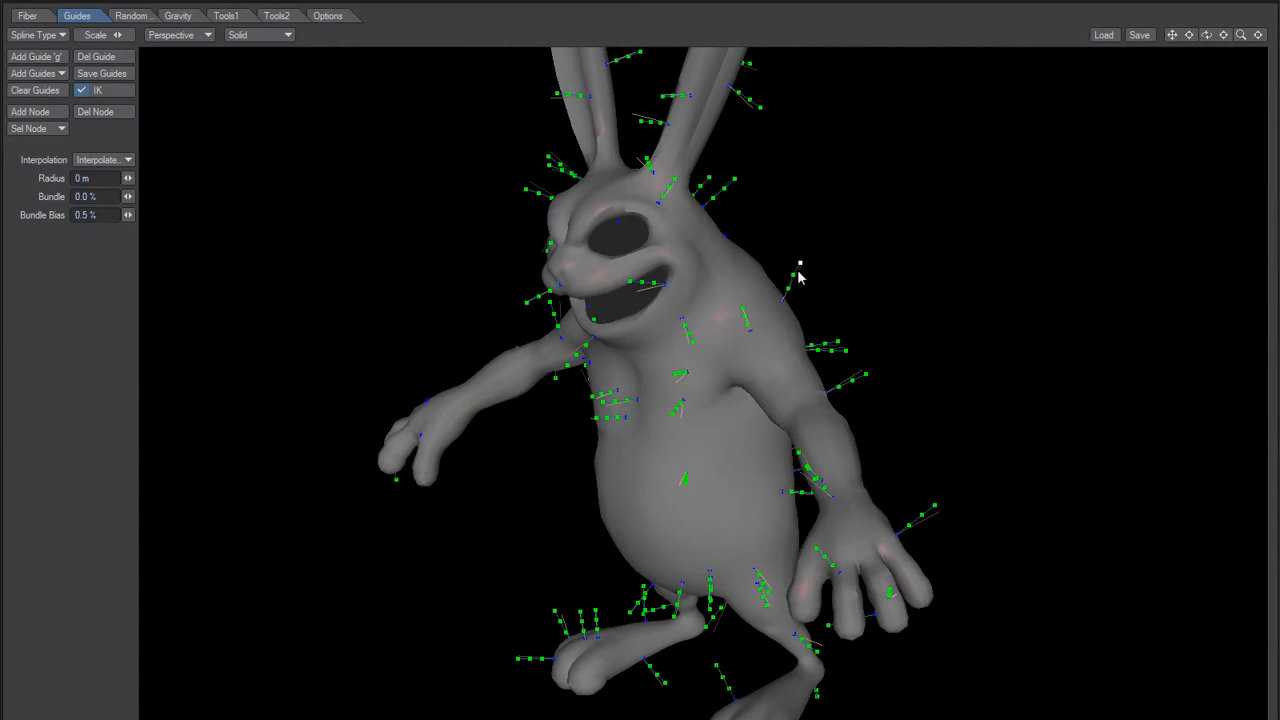
alt+drag(789, 320, 746, 355)
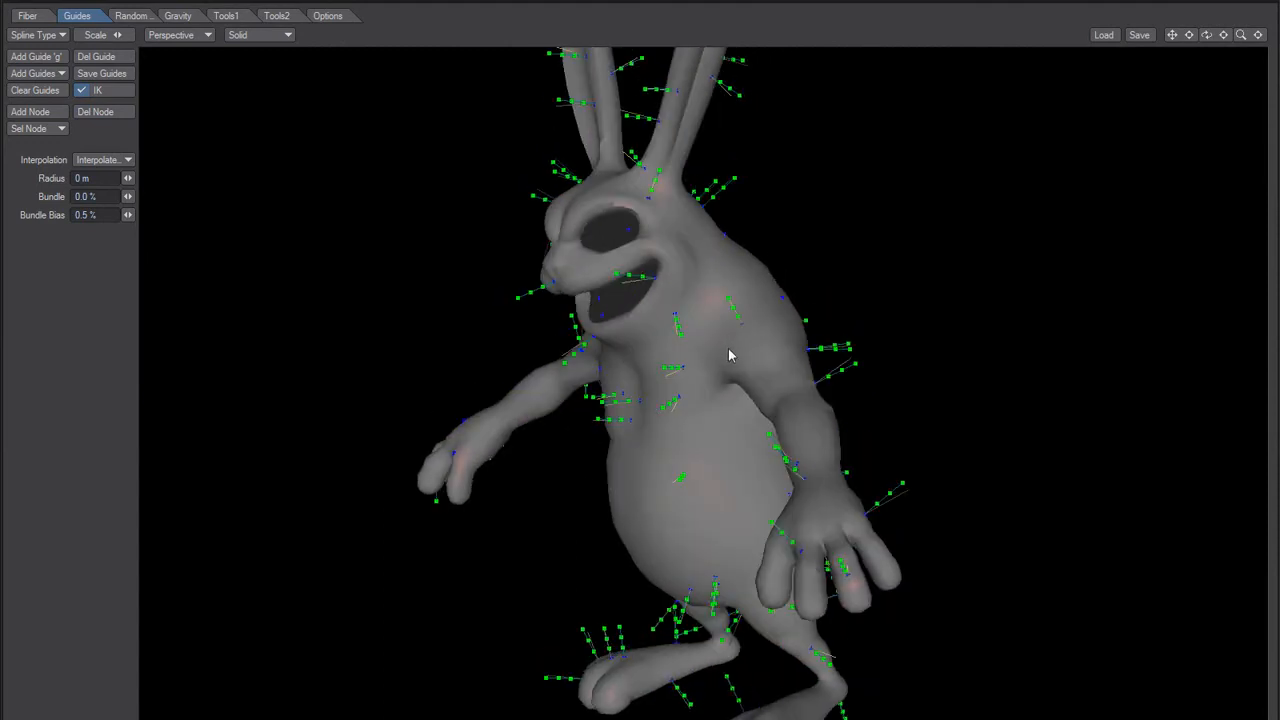
alt+drag(712, 392, 707, 403)
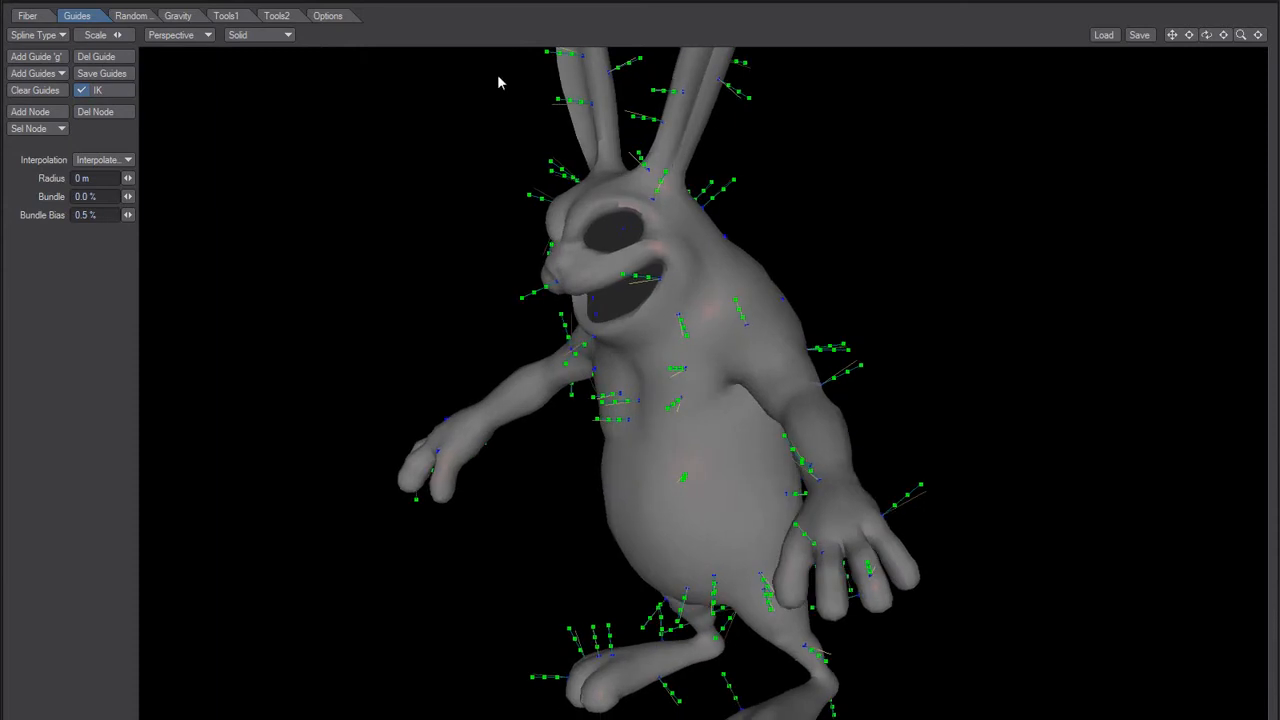
Step: Check the other FiberFX setting groups for an undo option and add "Bug7 - No Undo" to the Notepad list
click(327, 15)
click(277, 16)
click(226, 16)
click(177, 16)
click(124, 16)
click(77, 16)
key(alt+Tab)
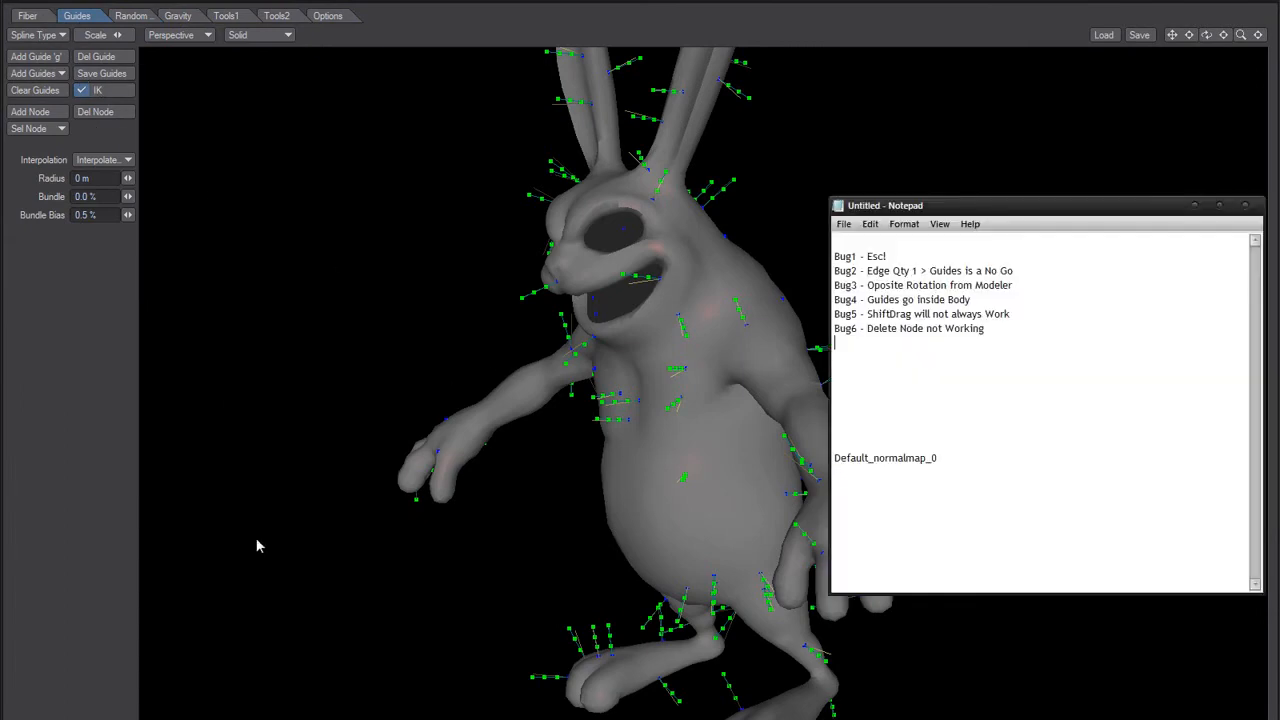
text(Bug)
text(7 - No Undo)
click(363, 309)
Step: Clear all guides on the rabbit and add new guides from the current fibers
alt+drag(535, 358, 611, 437)
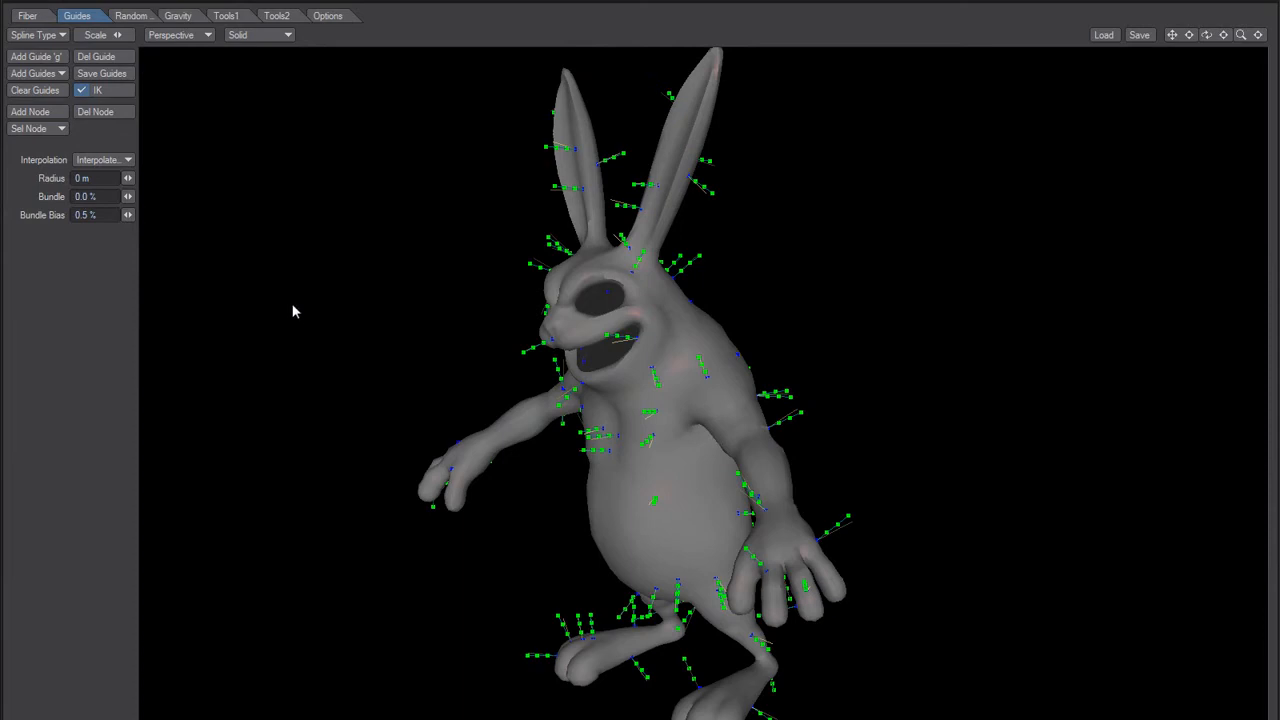
alt+drag(528, 463, 546, 488)
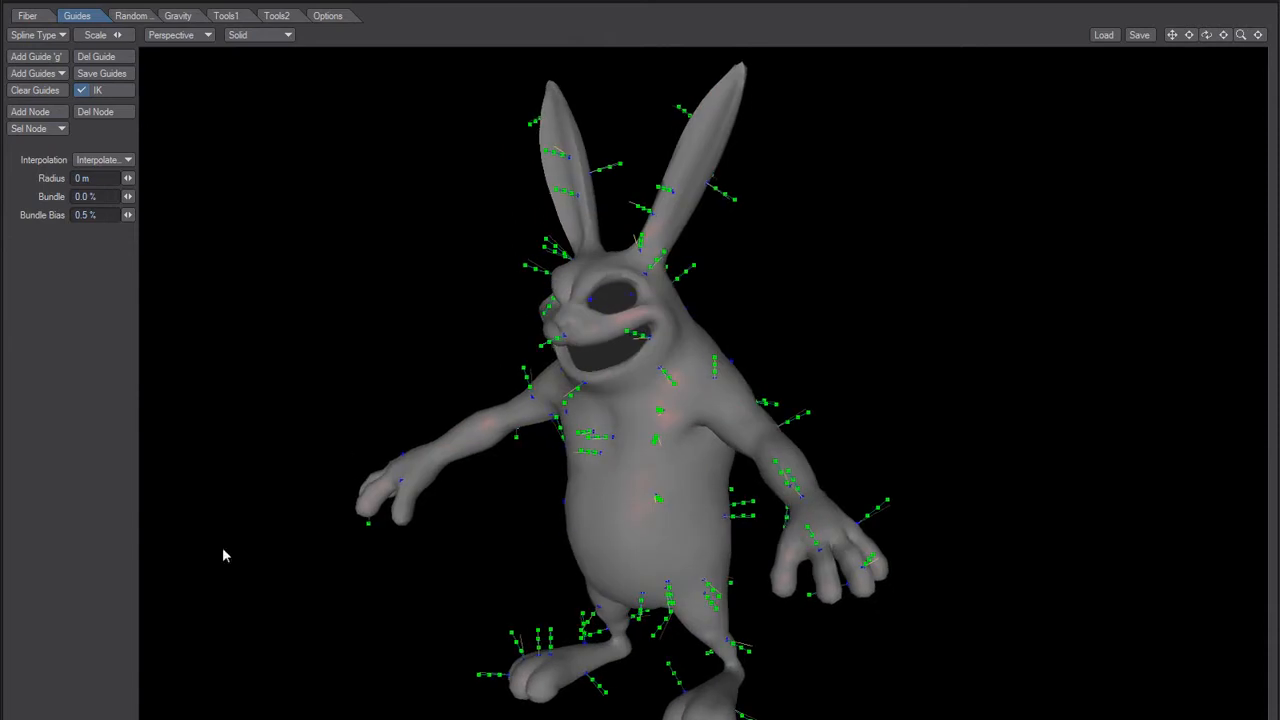
click(46, 92)
alt+drag(265, 283, 434, 377)
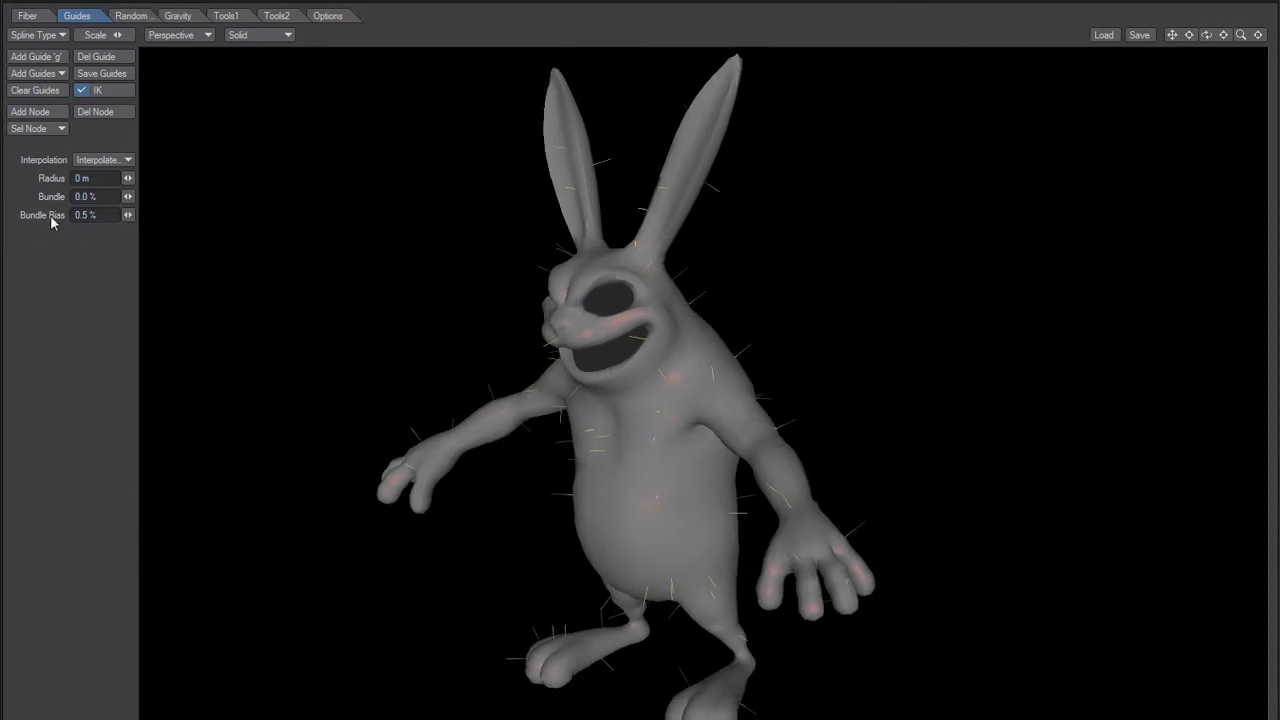
click(47, 75)
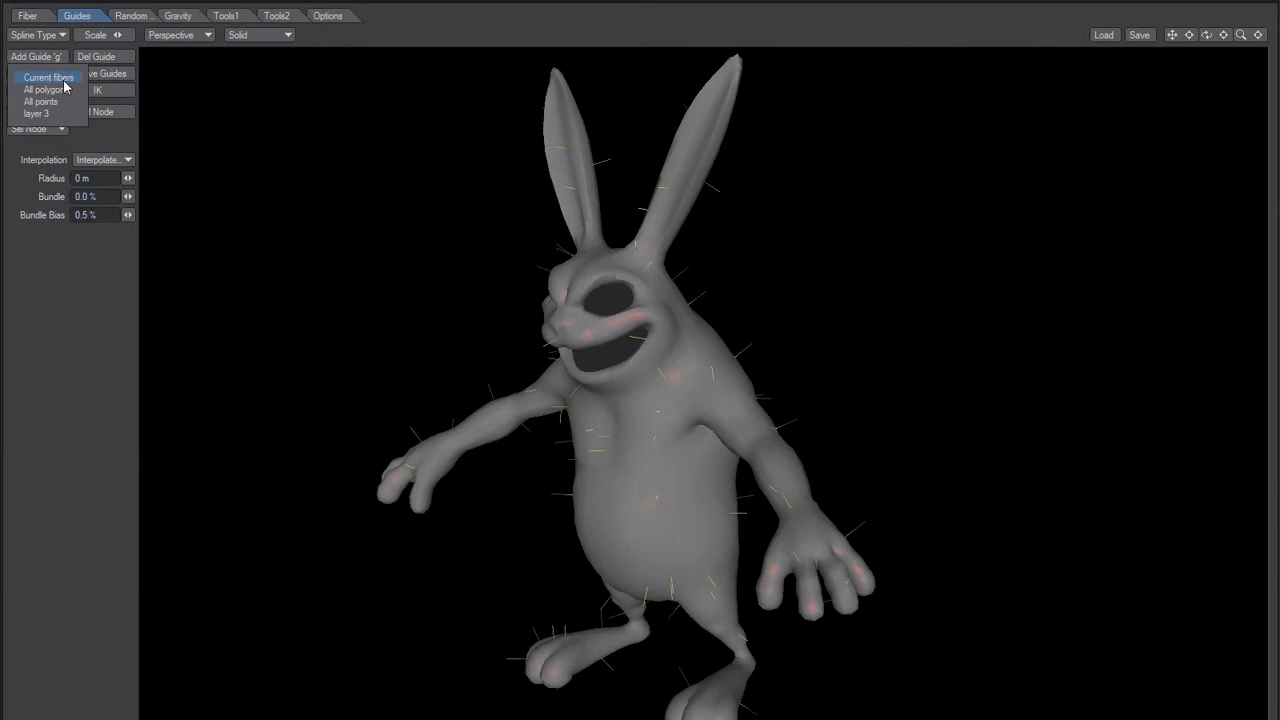
click(62, 79)
alt+drag(568, 387, 481, 451)
alt+drag(540, 325, 589, 365)
Step: In the Top view, select the guides on the rabbit's right half and delete them
click(188, 35)
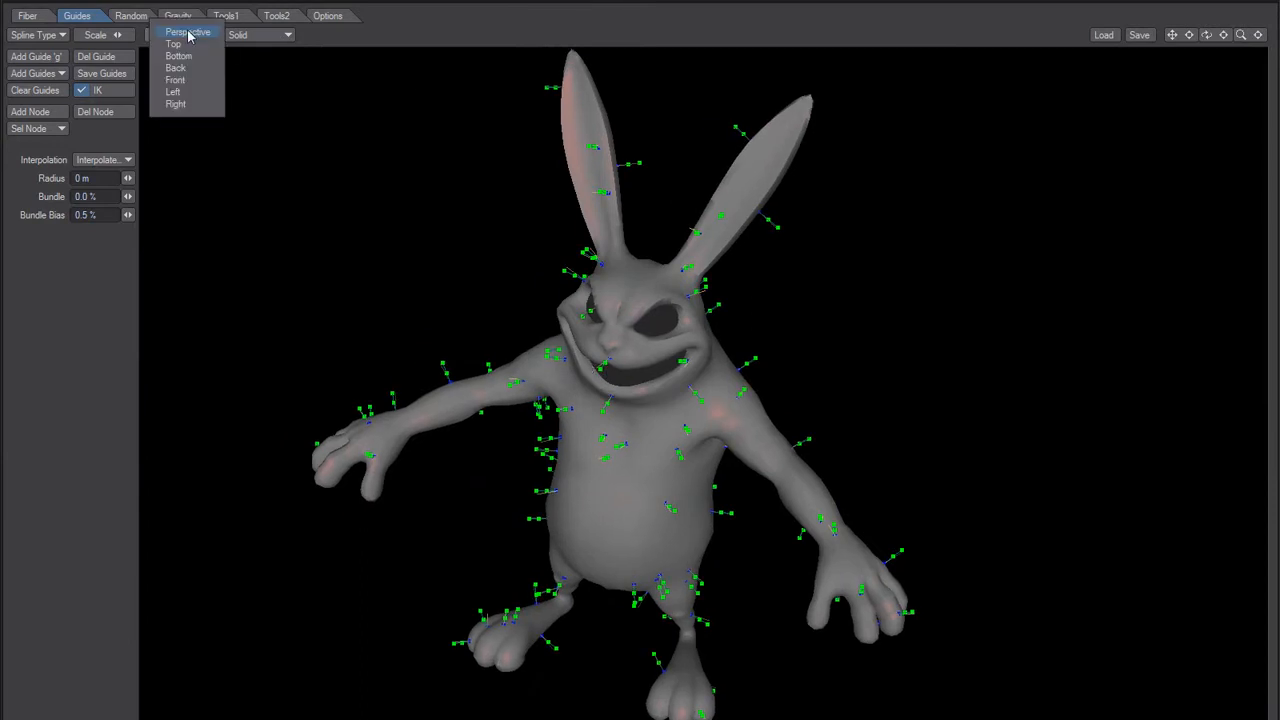
click(175, 44)
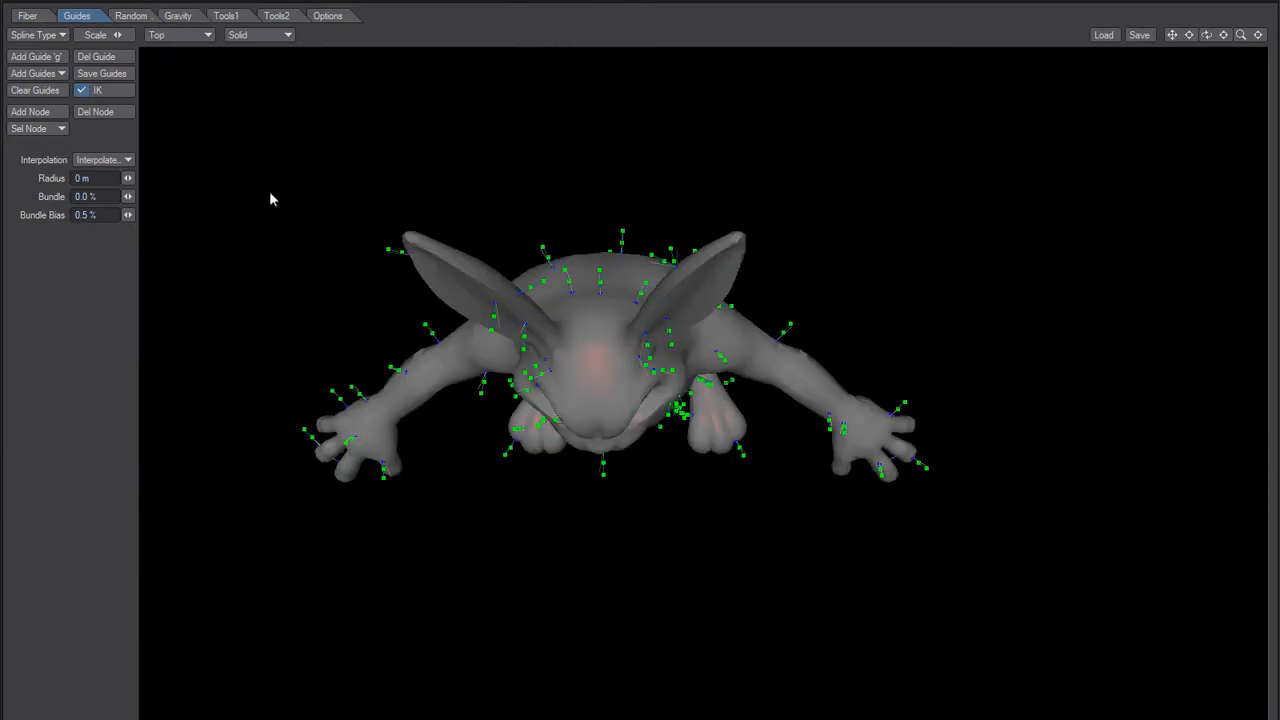
drag(257, 243, 598, 565)
click(96, 56)
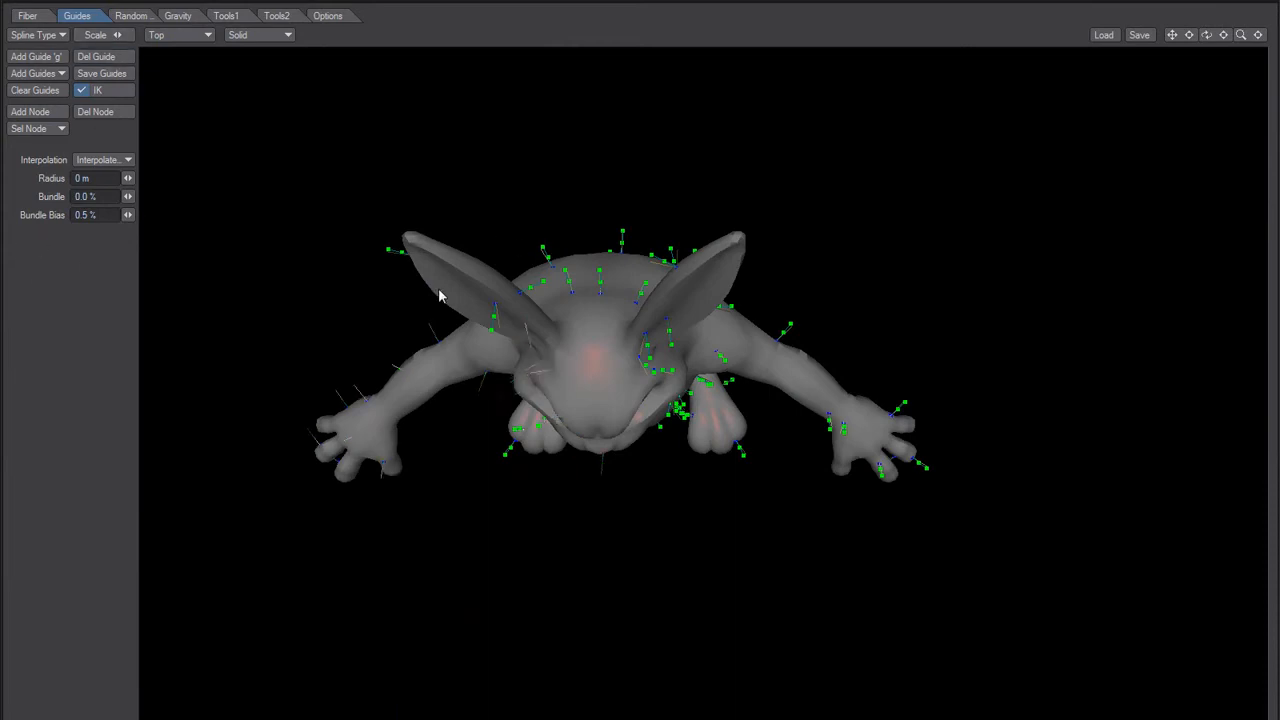
drag(326, 126, 589, 518)
click(99, 62)
drag(314, 158, 590, 553)
drag(330, 165, 584, 553)
click(97, 57)
middle_drag(648, 514, 654, 415)
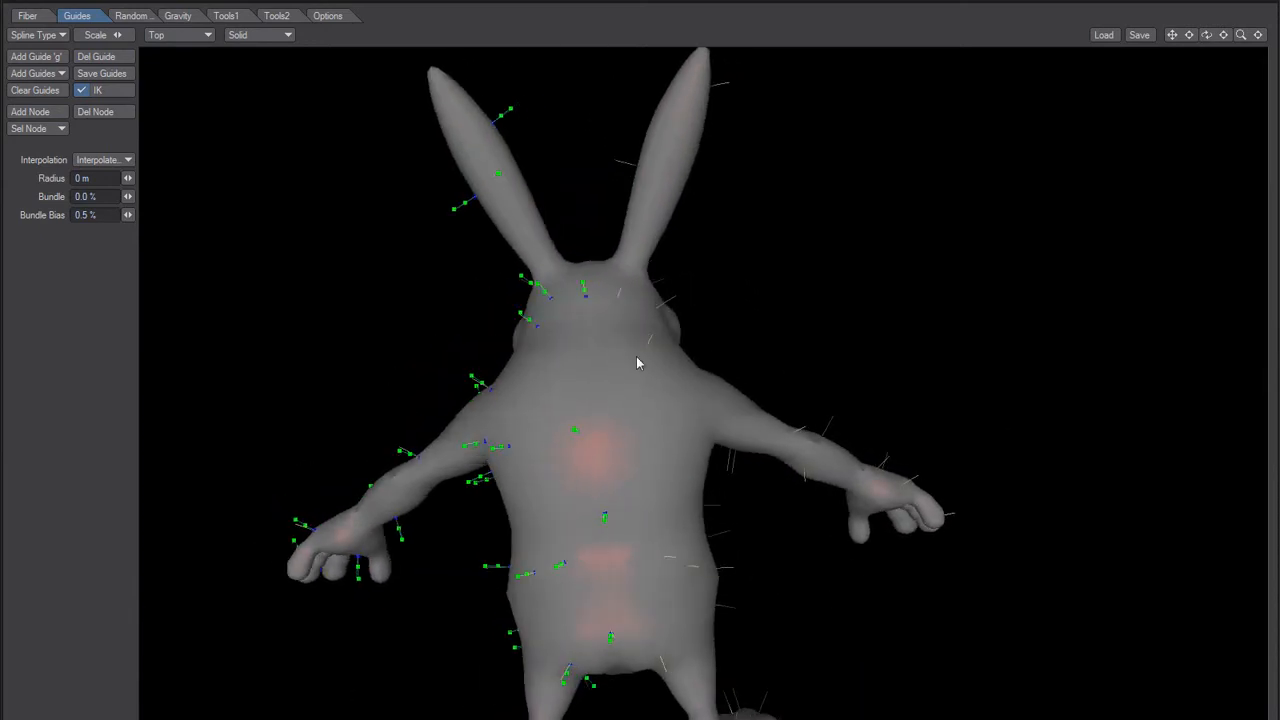
Step: Switch the view to Back and then Front, and select the guide nodes along the middle of the rabbit's body
click(172, 35)
click(183, 56)
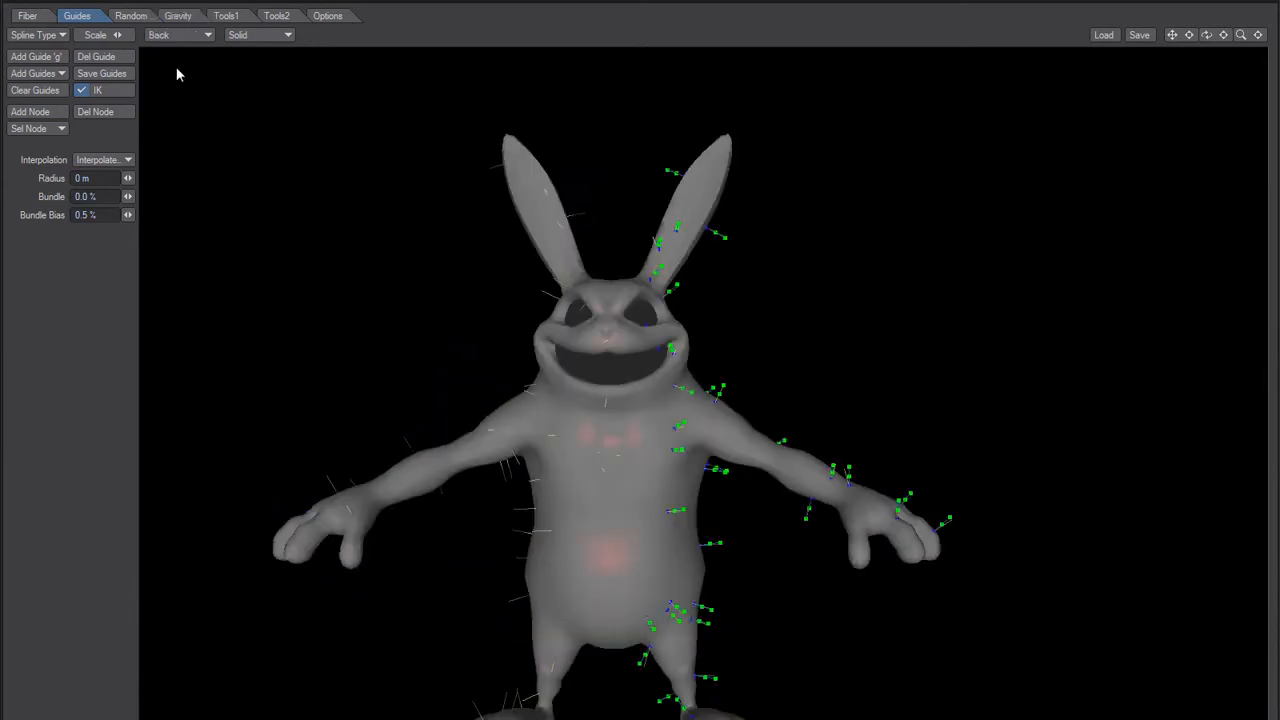
click(180, 38)
click(182, 57)
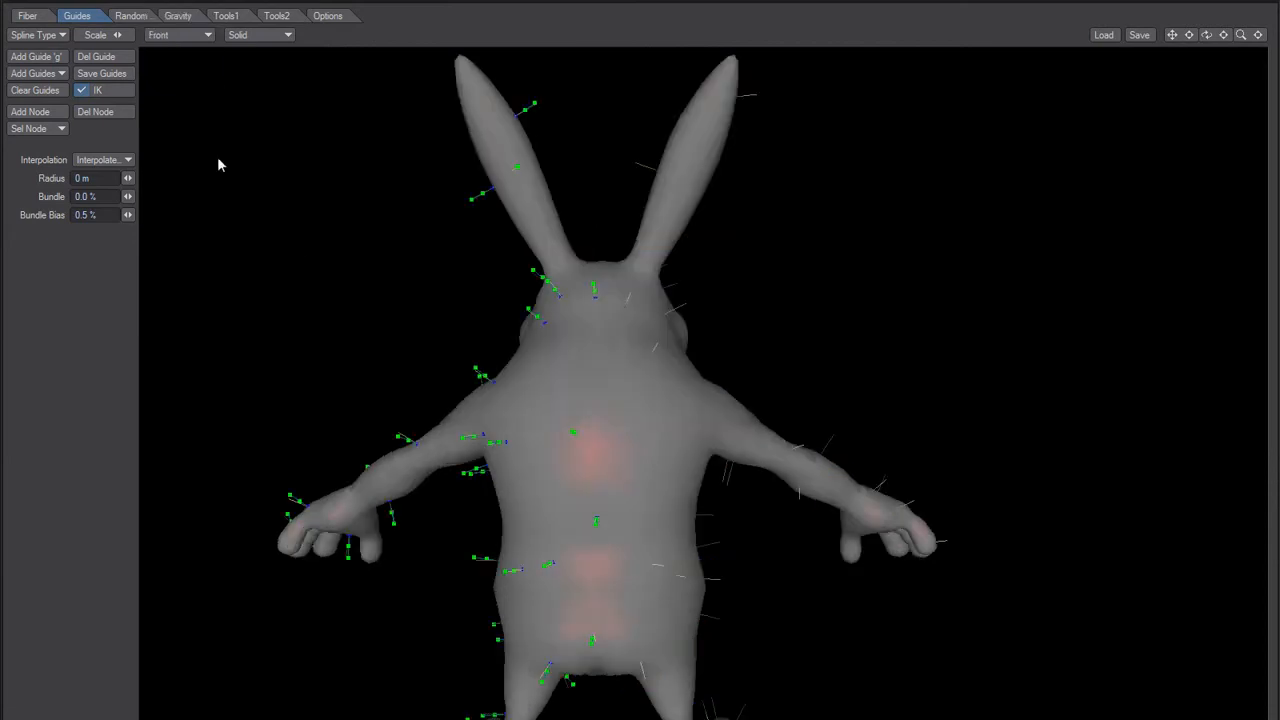
drag(589, 236, 690, 714)
Step: Switch to Notepad and reword the Bug5 entry to "ShiftDrag will not always Select"
key(alt+Tab)
key(Return)
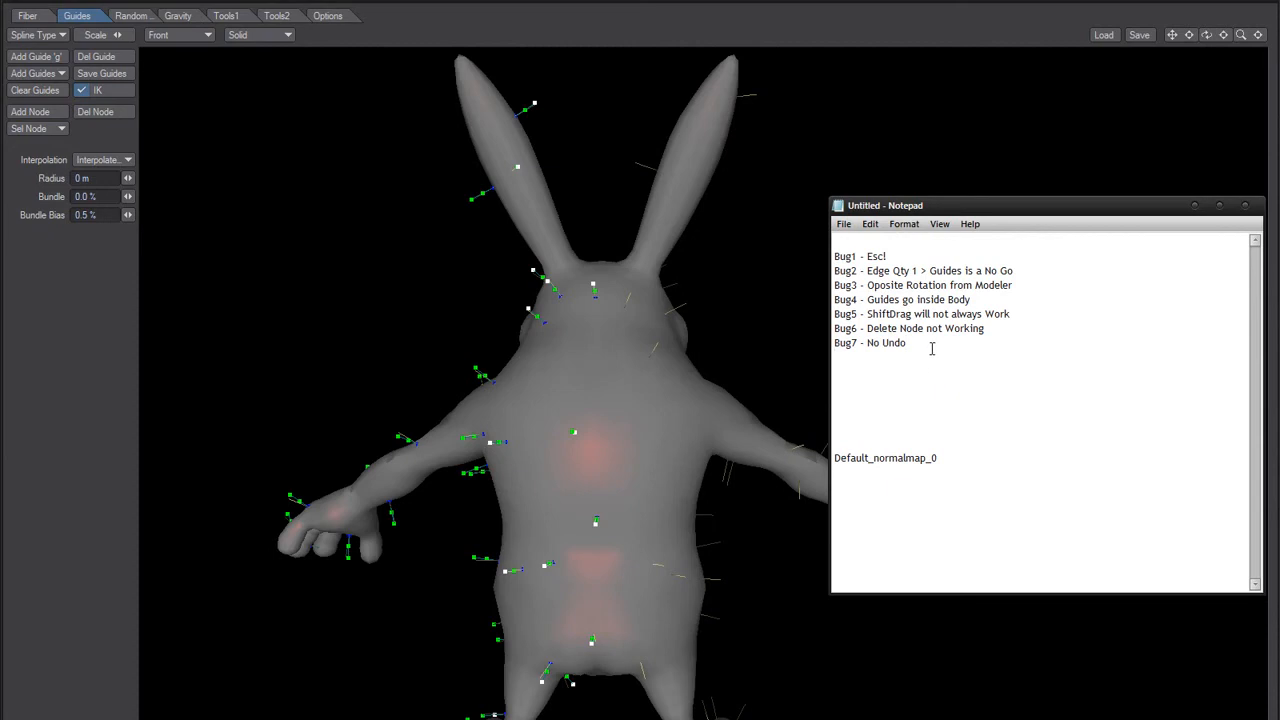
key(shift+End)
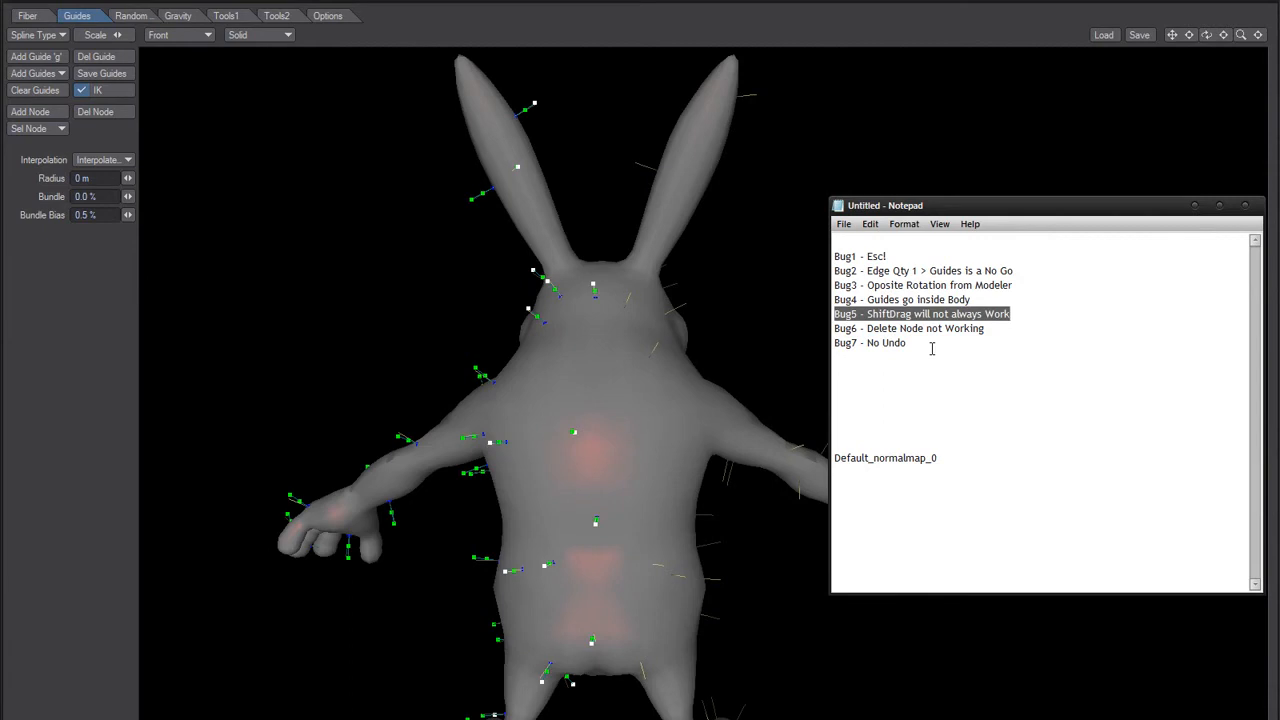
key(Right)
key(ctrl+shift+Left)
text(S)
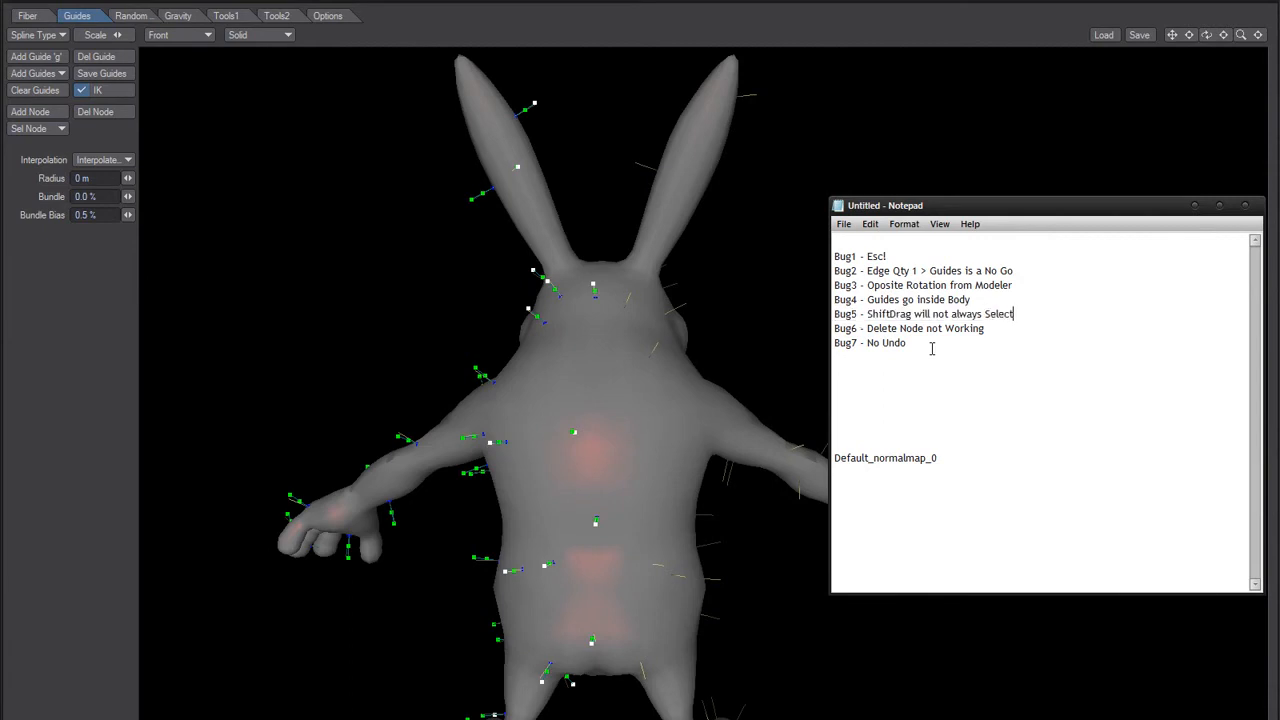
Step: Copy the Bug5 entry to a new line and edit it to "Bug8 - ShiftDrag will not always Select Correct Area"
key(shift+Home)
key(ctrl+c)
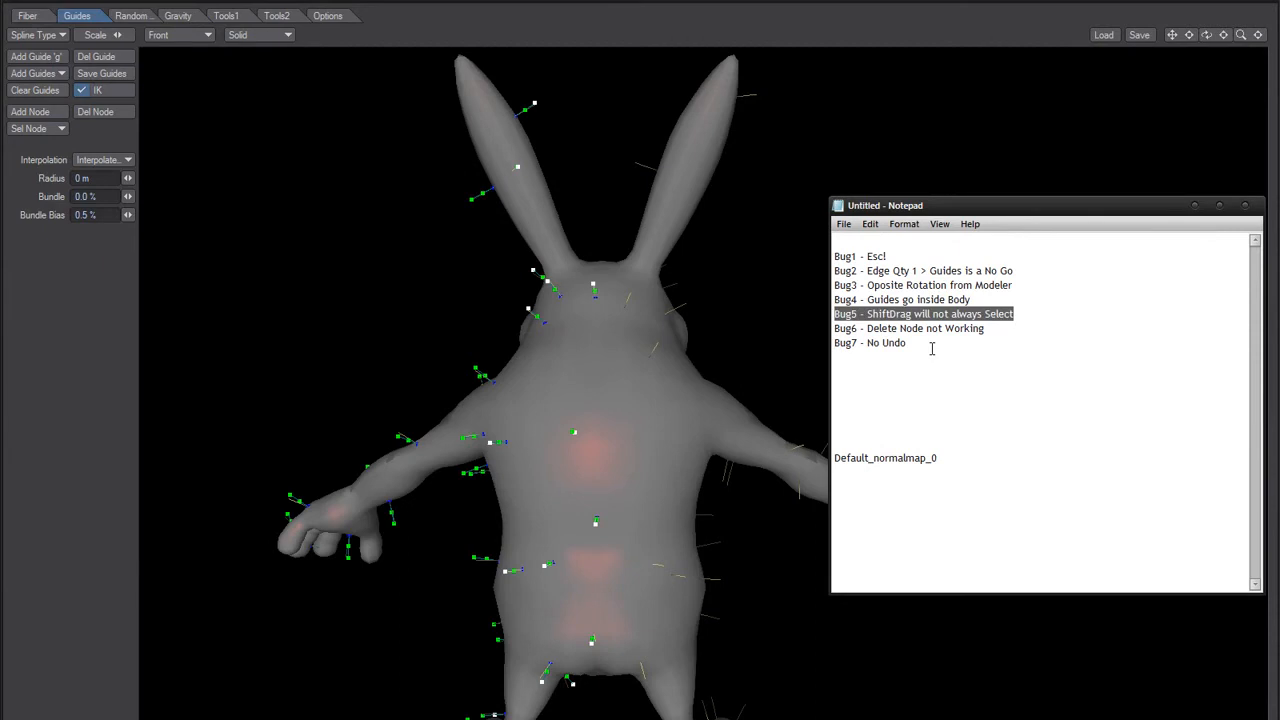
key(Down)
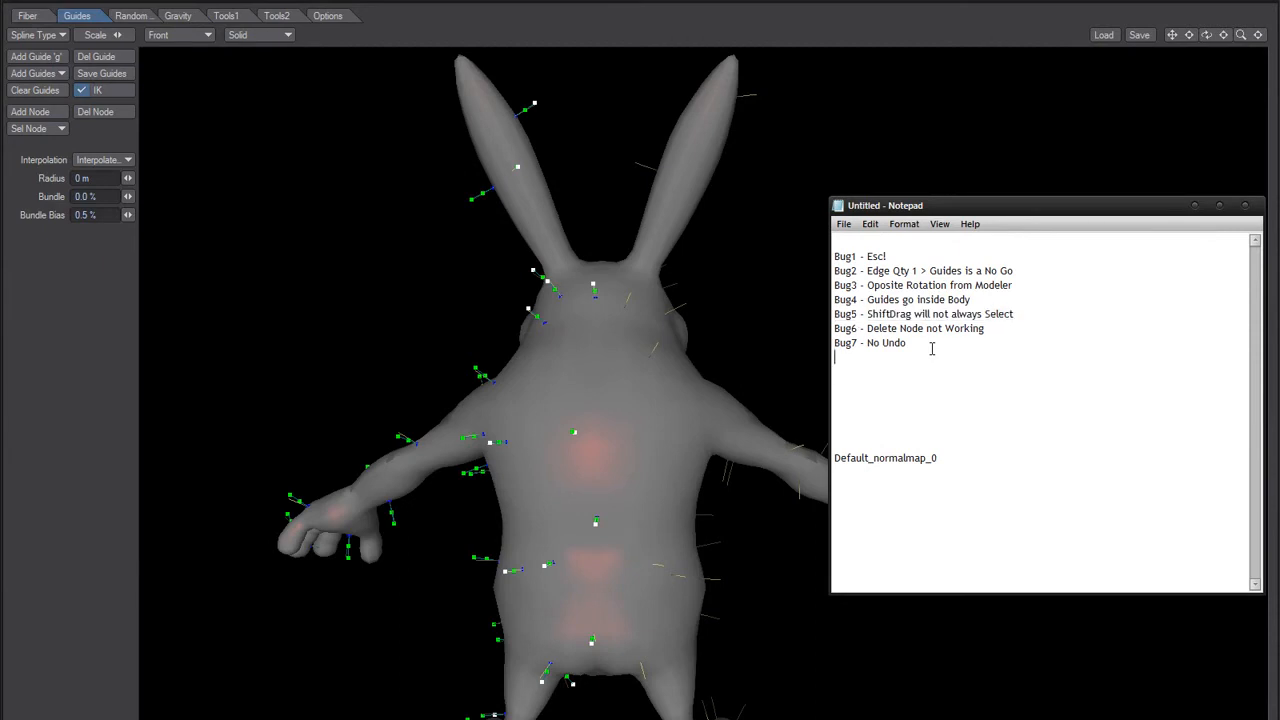
key(ctrl+v)
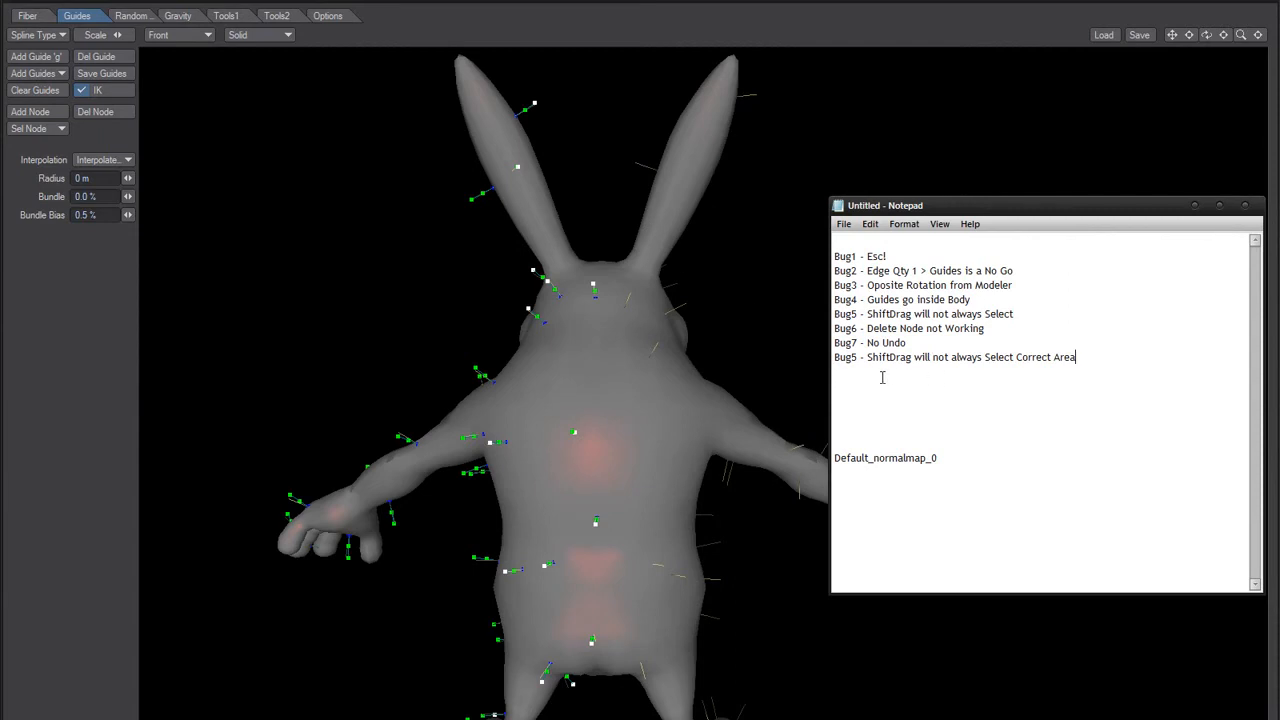
drag(858, 360, 848, 364)
key(Return)
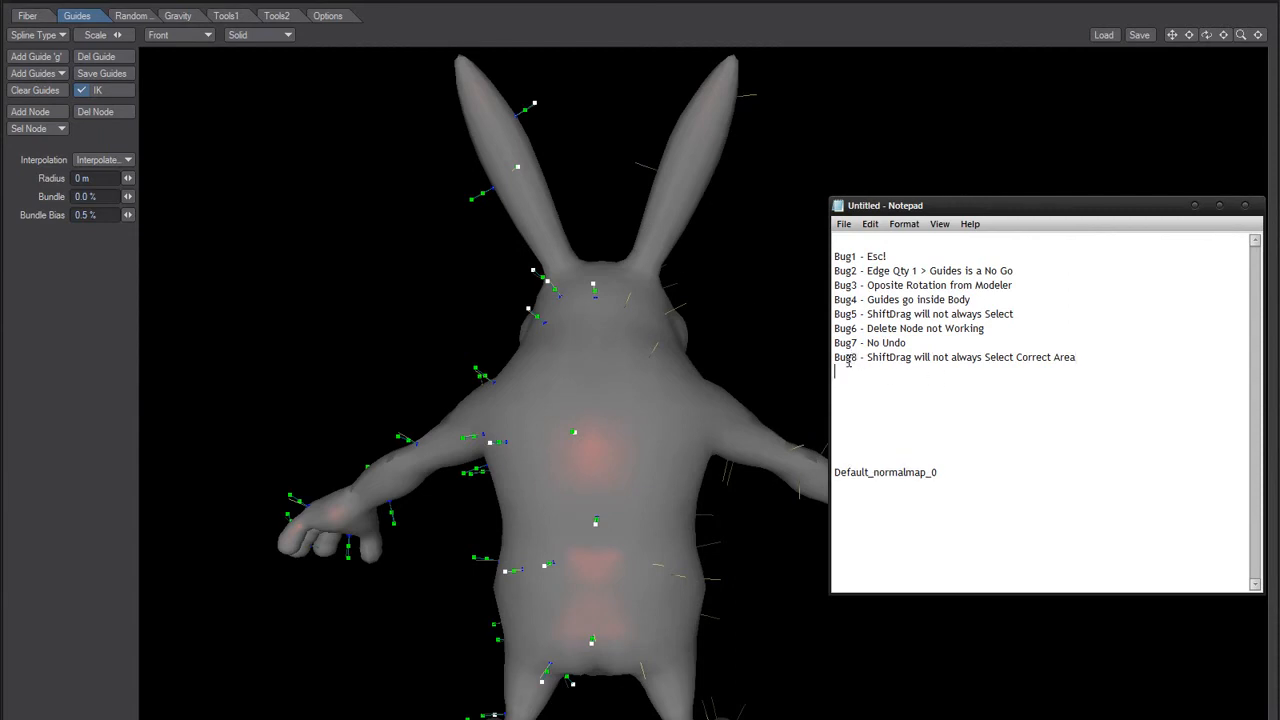
click(285, 362)
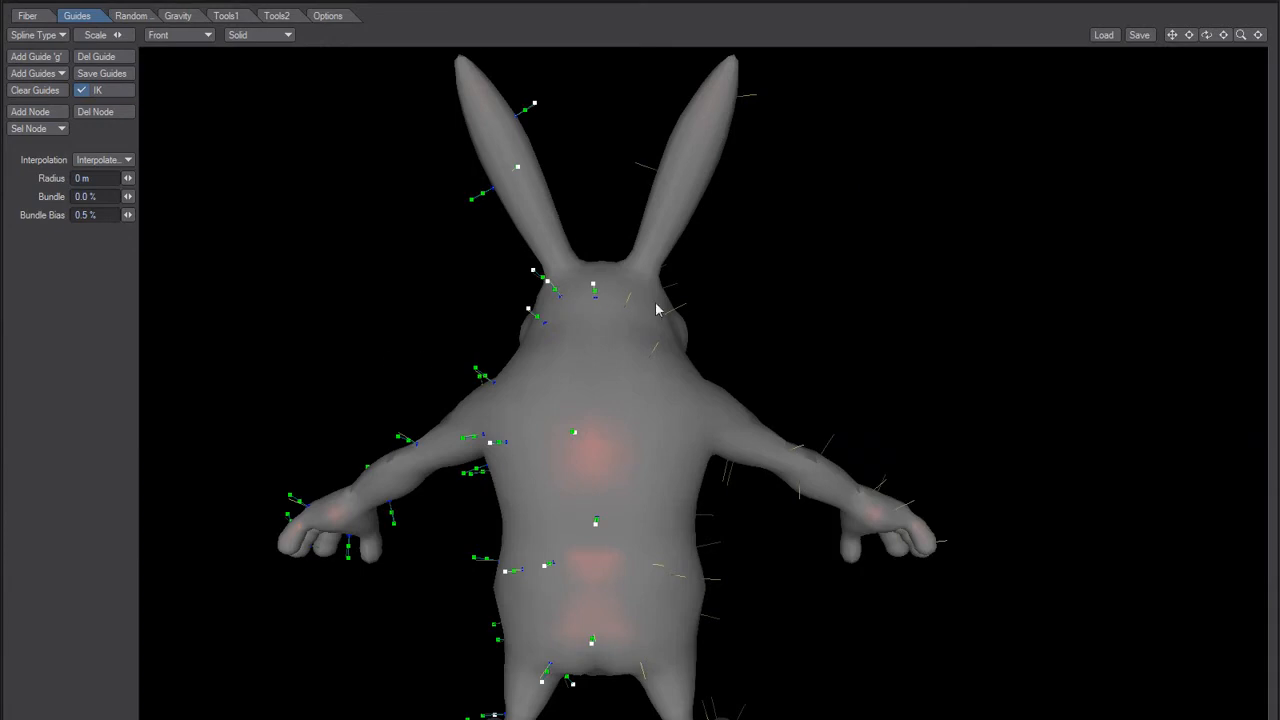
Step: Select the leftover guides along the middle of the rabbit's back and delete them
click(595, 285)
drag(590, 224, 694, 712)
click(104, 58)
alt+drag(399, 656, 766, 692)
alt+drag(616, 468, 613, 504)
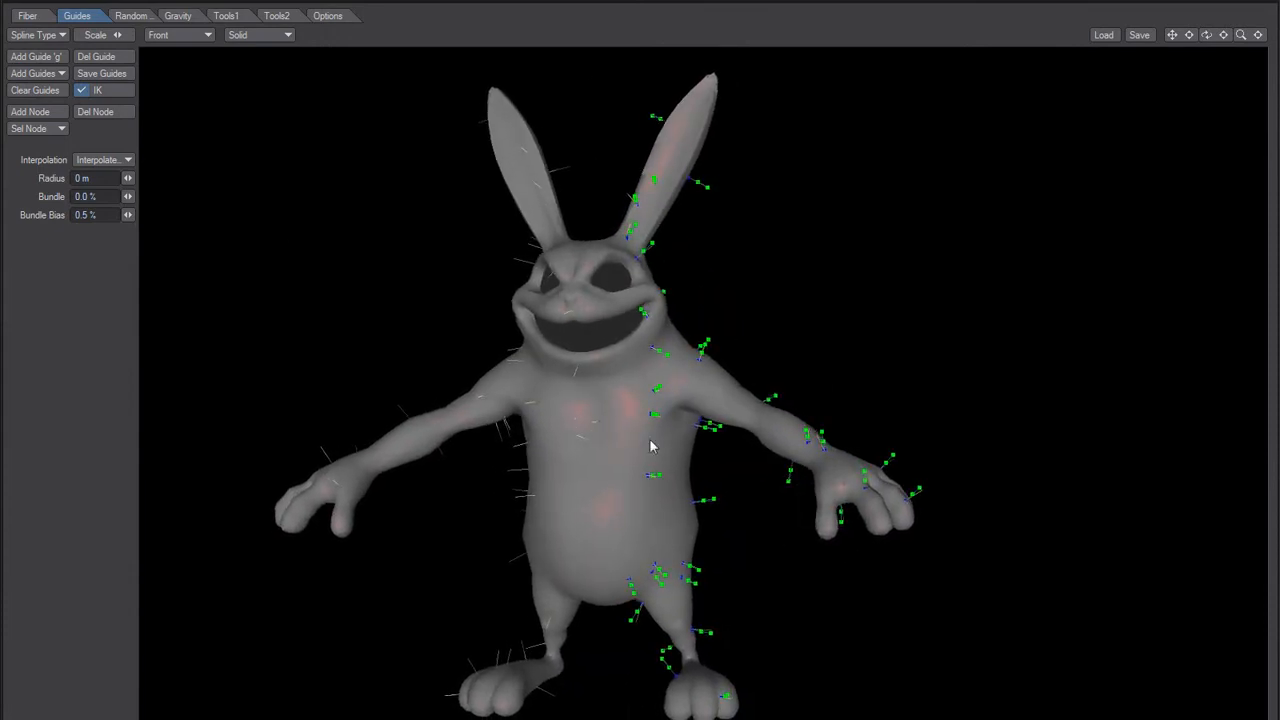
Step: Set the Fiber Qty to 10000
click(27, 15)
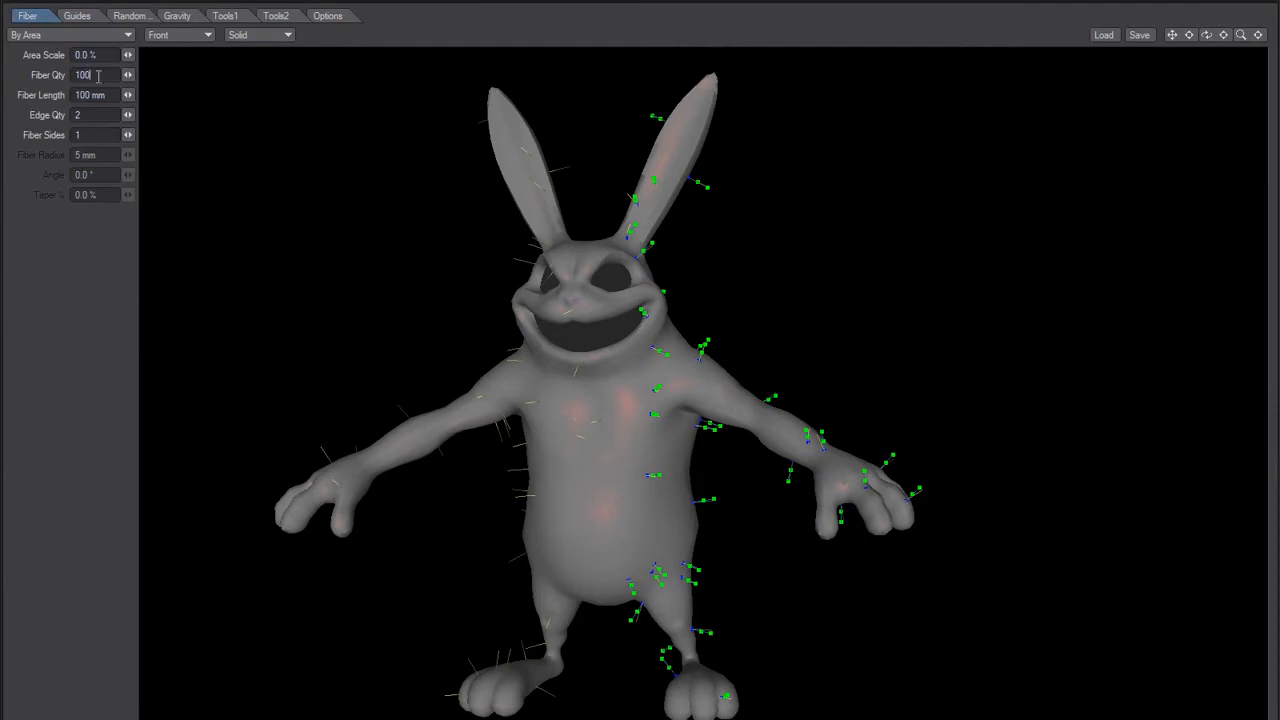
text(00)
key(Tab)
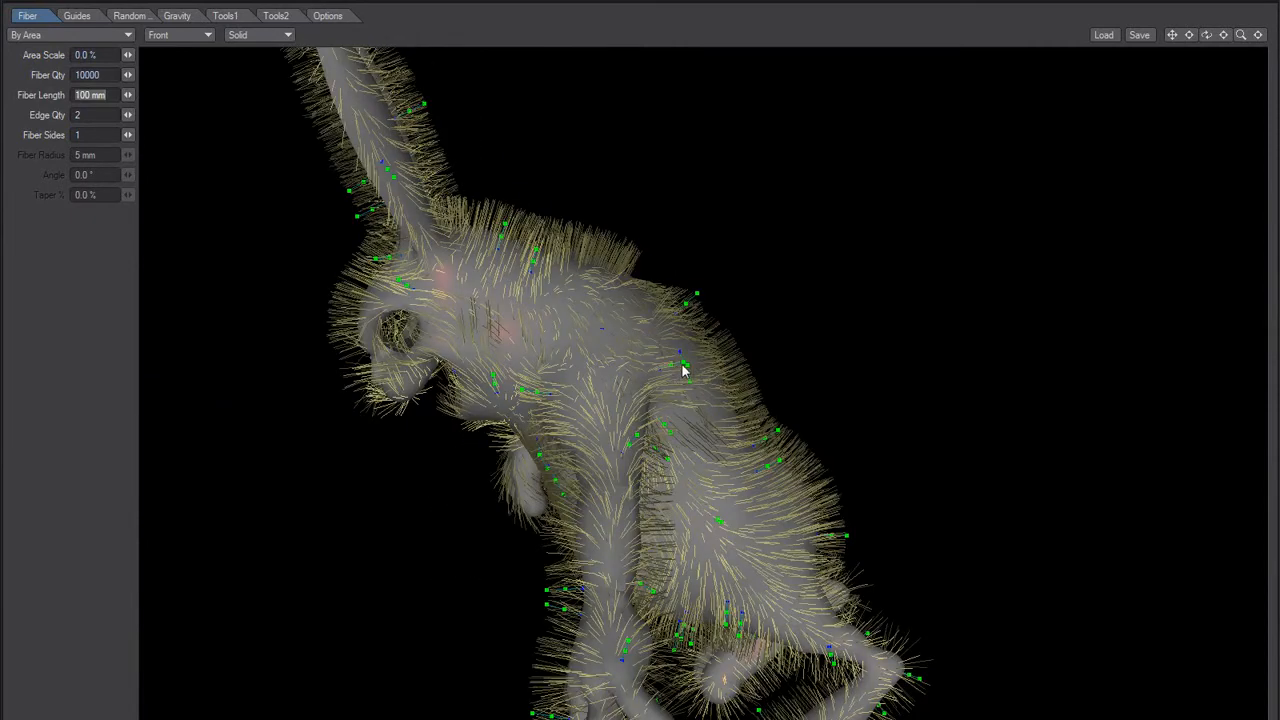
Step: Bend the guides on the rabbit's shoulder, neck and lower back so the fur lies down along the body
drag(683, 362, 676, 397)
drag(698, 296, 728, 390)
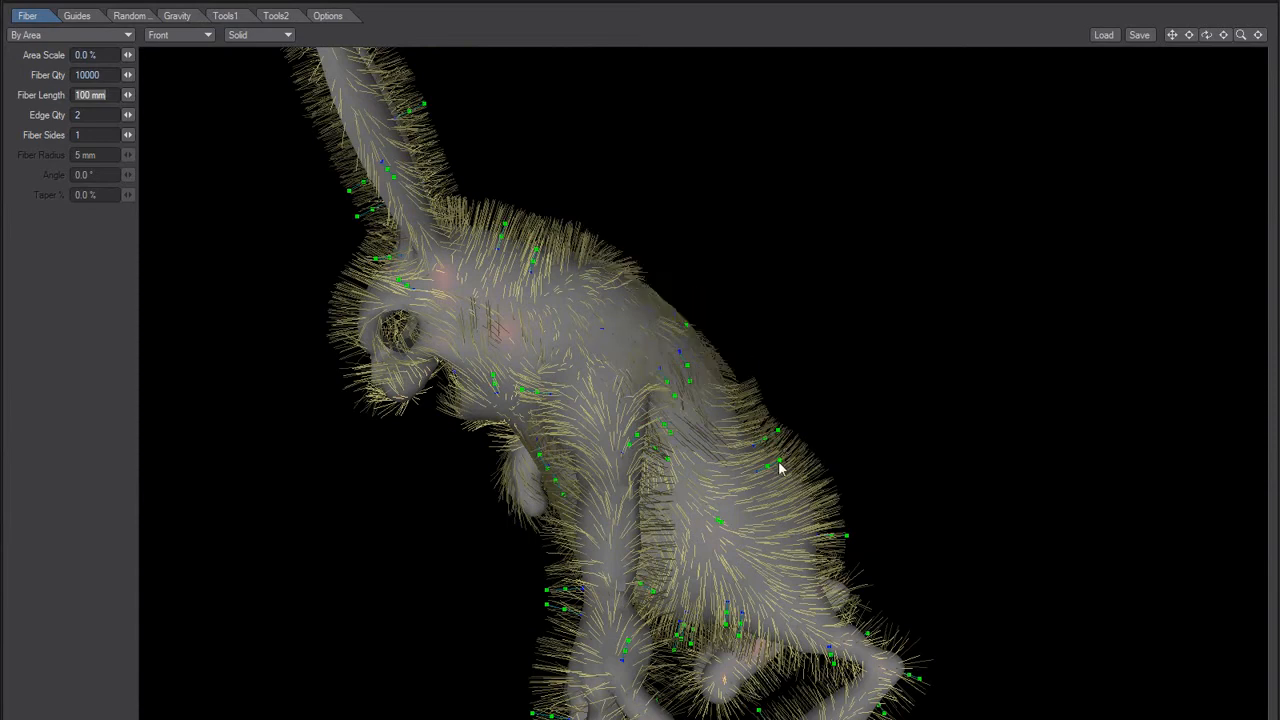
drag(780, 463, 778, 440)
drag(805, 527, 834, 542)
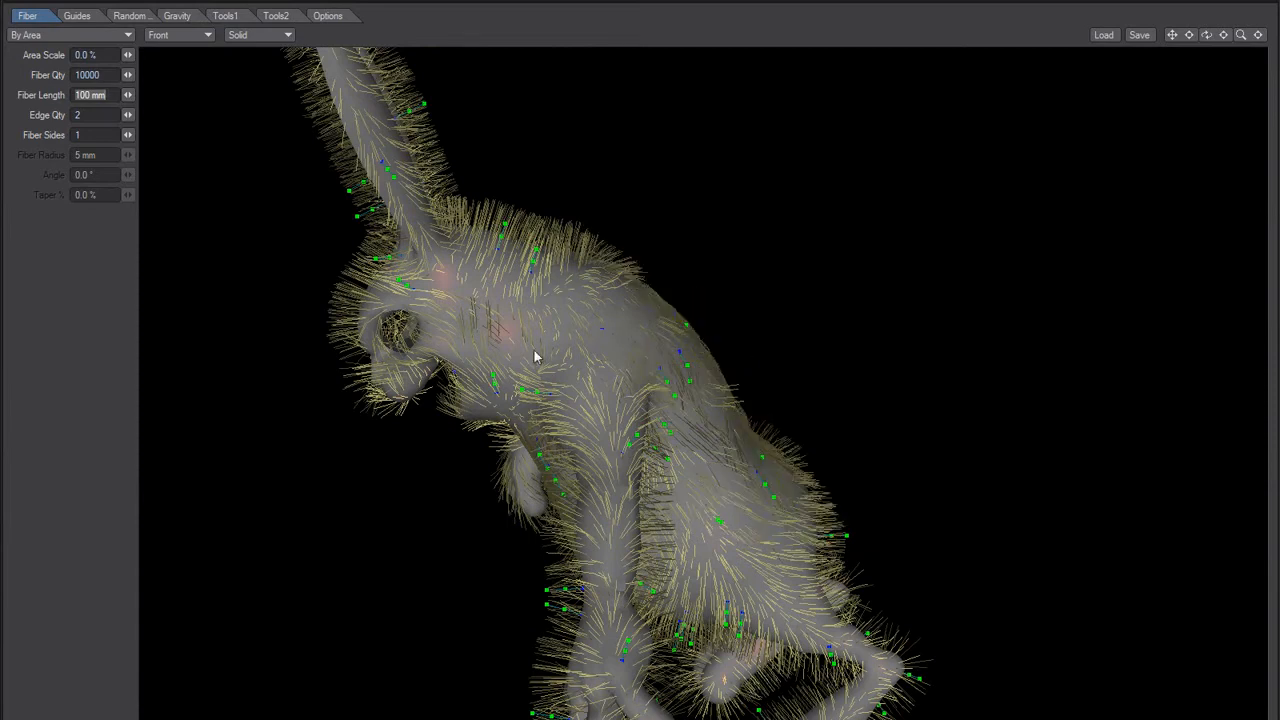
alt+drag(518, 322, 580, 343)
mouse_move(575, 270)
mouse_down()
mouse_move(576, 256)
mouse_move(555, 268)
mouse_up()
mouse_move(559, 400)
alt+mouse_down()
mouse_move(571, 449)
mouse_move(503, 491)
mouse_move(281, 559)
mouse_move(331, 523)
mouse_move(368, 421)
mouse_move(418, 346)
mouse_move(490, 370)
alt+mouse_up()
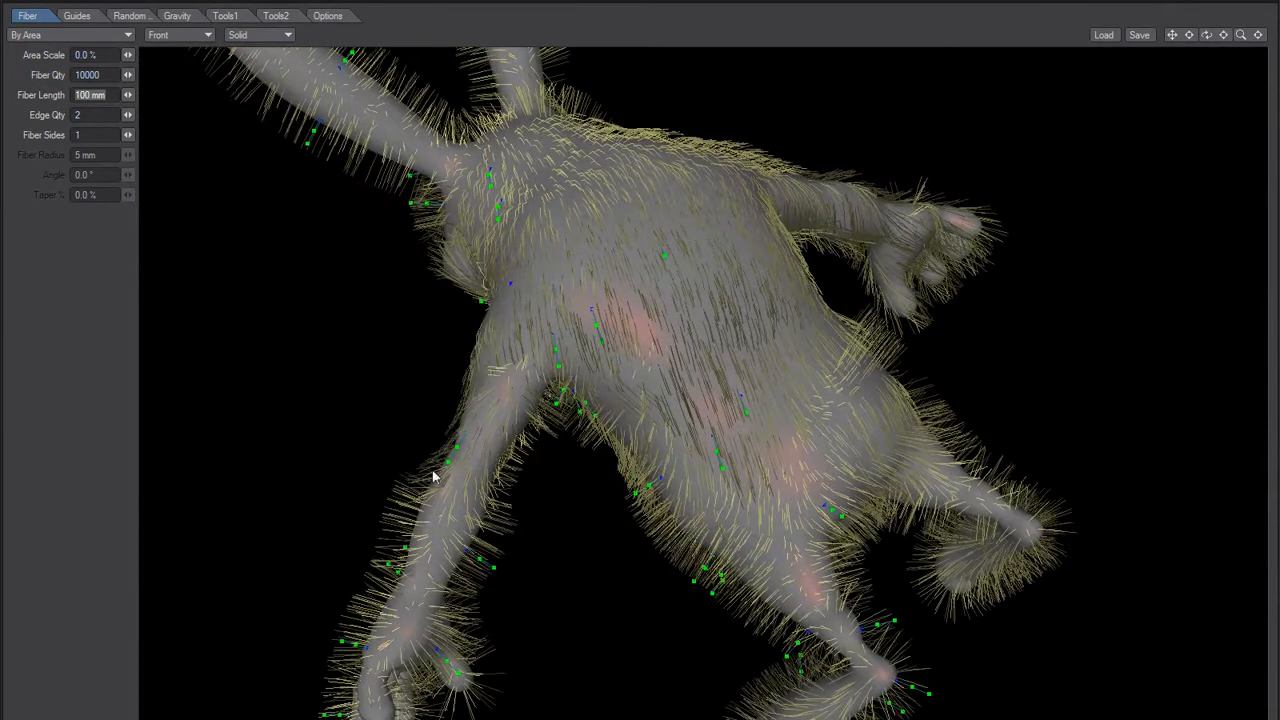
Step: Bend the guides along the rabbit's arm so the fur lies down toward the hand
mouse_move(446, 583)
alt+mouse_down()
mouse_move(418, 482)
mouse_move(476, 340)
alt+mouse_up()
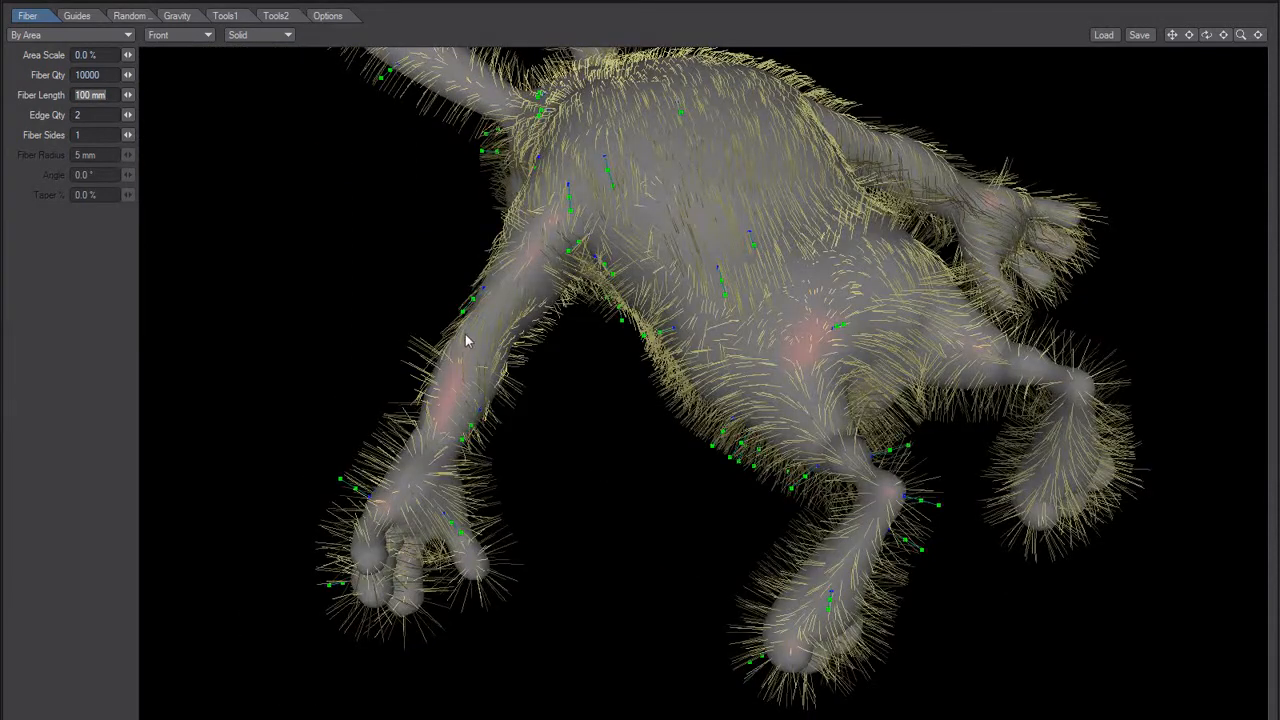
alt+drag(434, 409, 497, 453)
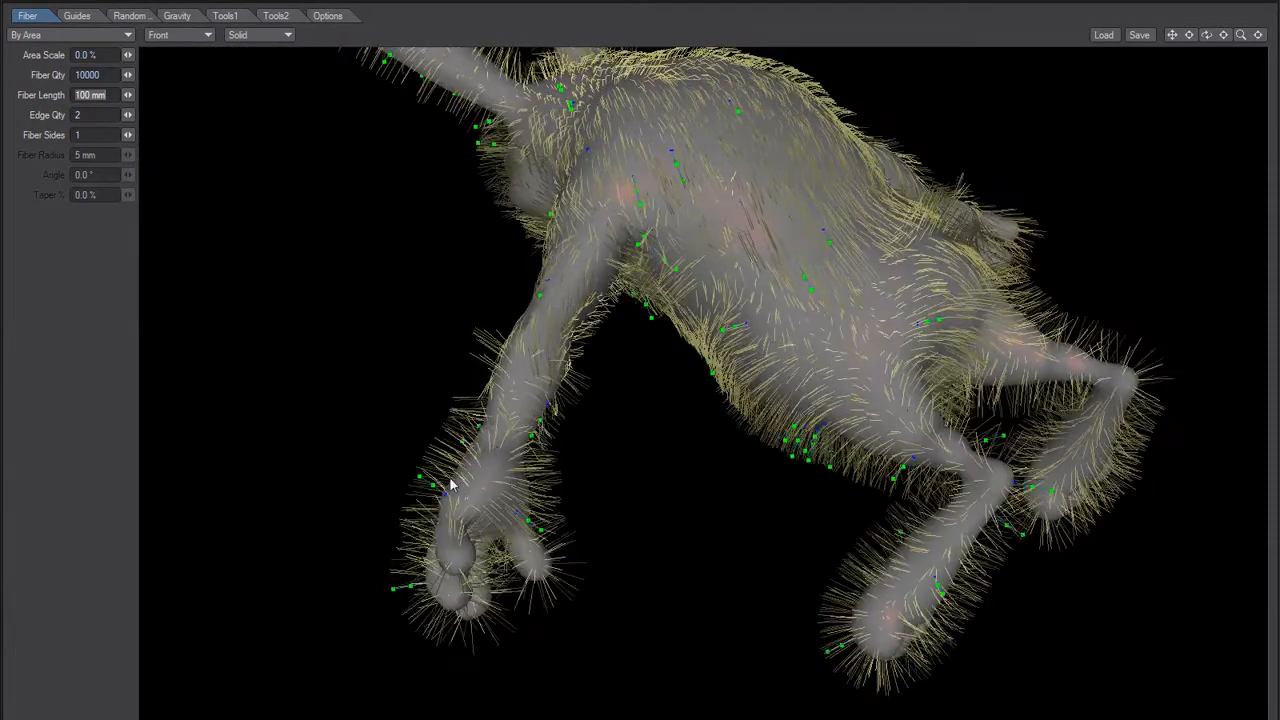
mouse_move(411, 504)
mouse_down()
mouse_move(489, 432)
mouse_move(699, 487)
mouse_up()
alt+drag(614, 460, 818, 576)
scroll(767, 433, up, 3)
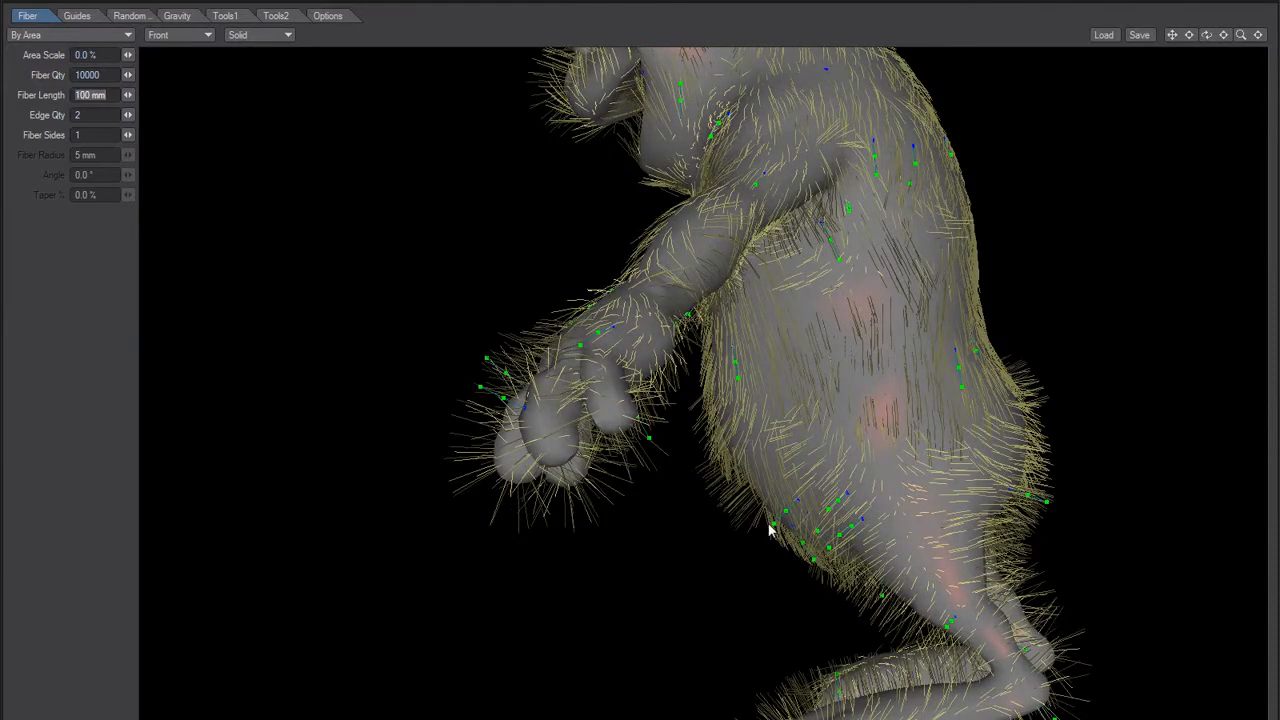
Step: Bend the guides on the rabbit's lower belly and thigh so the fur lies downward
alt+drag(746, 506, 800, 420)
alt+shift+drag(814, 528, 774, 498)
drag(837, 449, 801, 452)
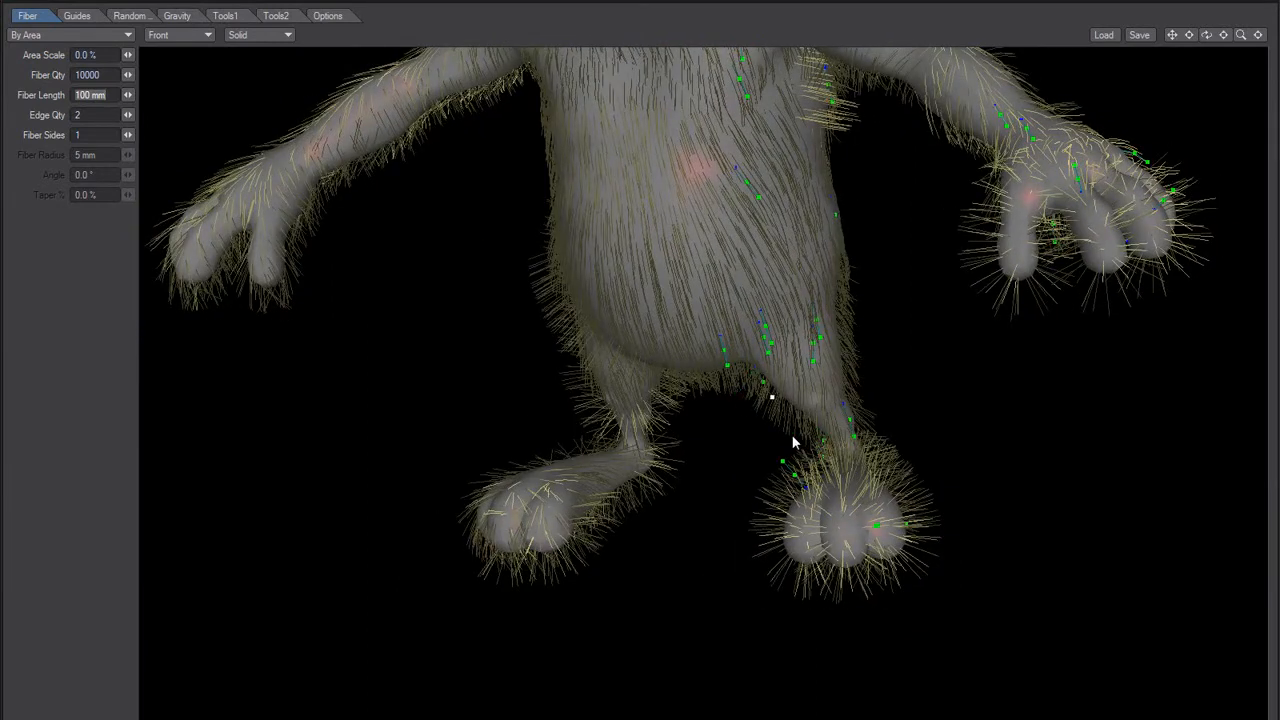
Step: Bend the guides on the rabbit's foot and heel so the fur lies flat toward the toes
alt+drag(774, 409, 679, 546)
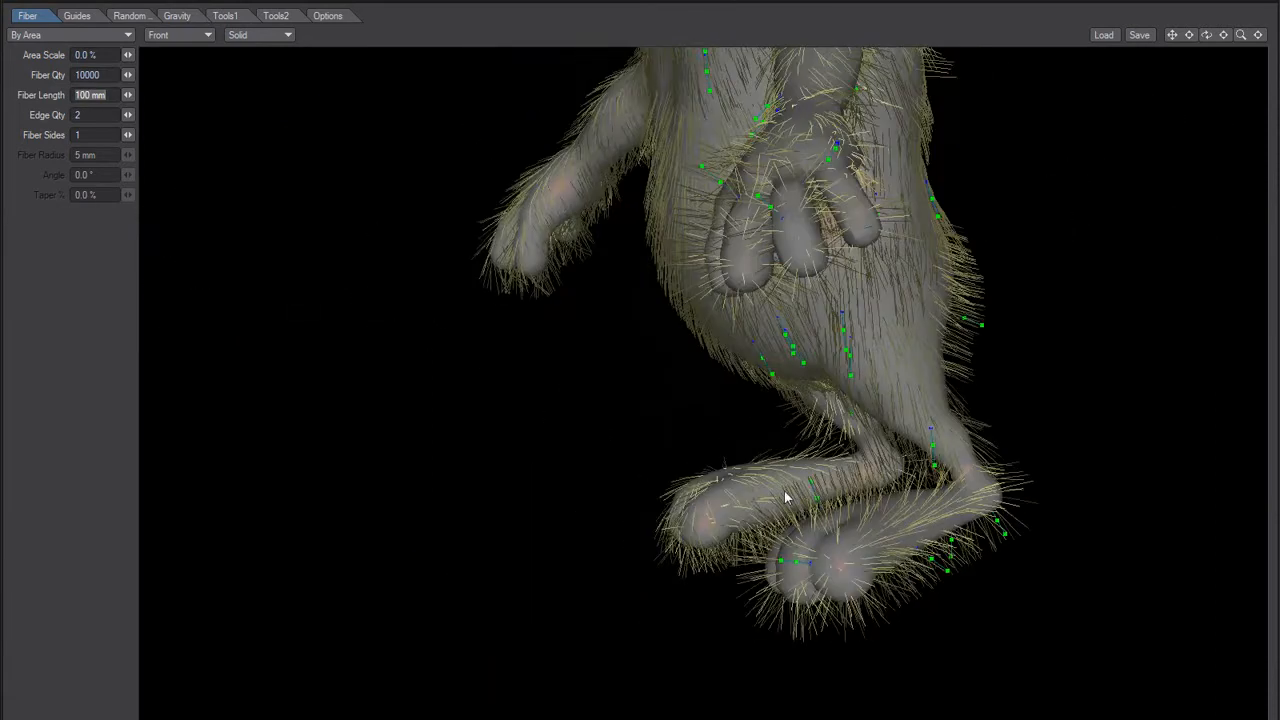
drag(780, 529, 757, 496)
mouse_move(940, 548)
alt+mouse_down()
mouse_move(903, 580)
mouse_move(795, 543)
mouse_move(647, 548)
alt+mouse_up()
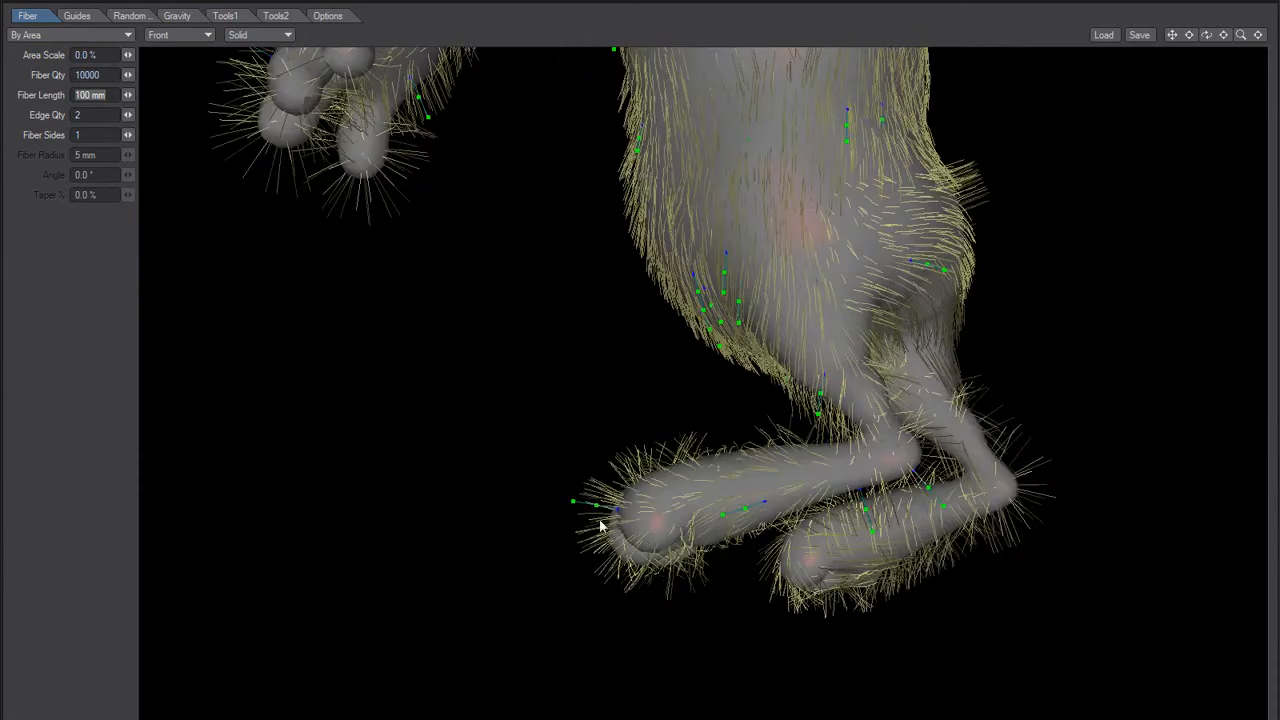
drag(574, 506, 623, 580)
mouse_move(872, 568)
alt+mouse_down()
mouse_move(729, 596)
mouse_move(823, 582)
alt+mouse_up()
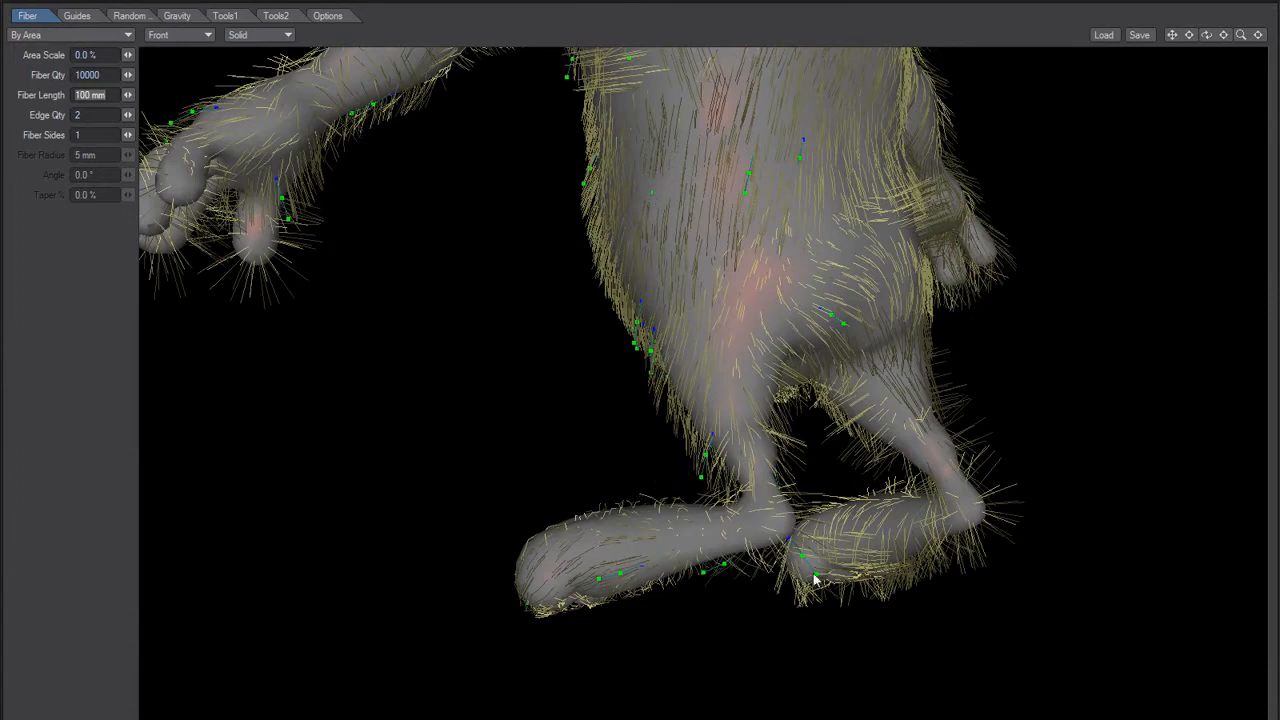
alt+drag(716, 526, 688, 519)
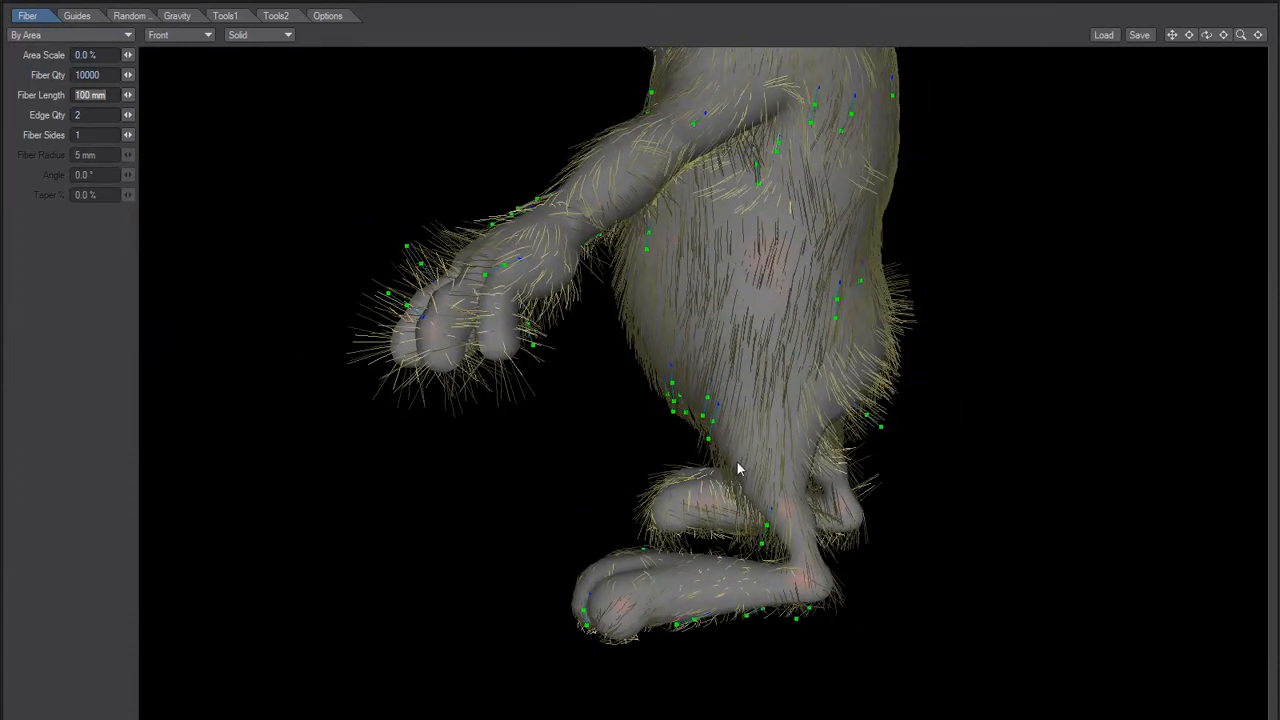
Step: Bend the guides on the rabbit's hand and fingers so the fur follows the fingers
alt+drag(740, 462, 471, 474)
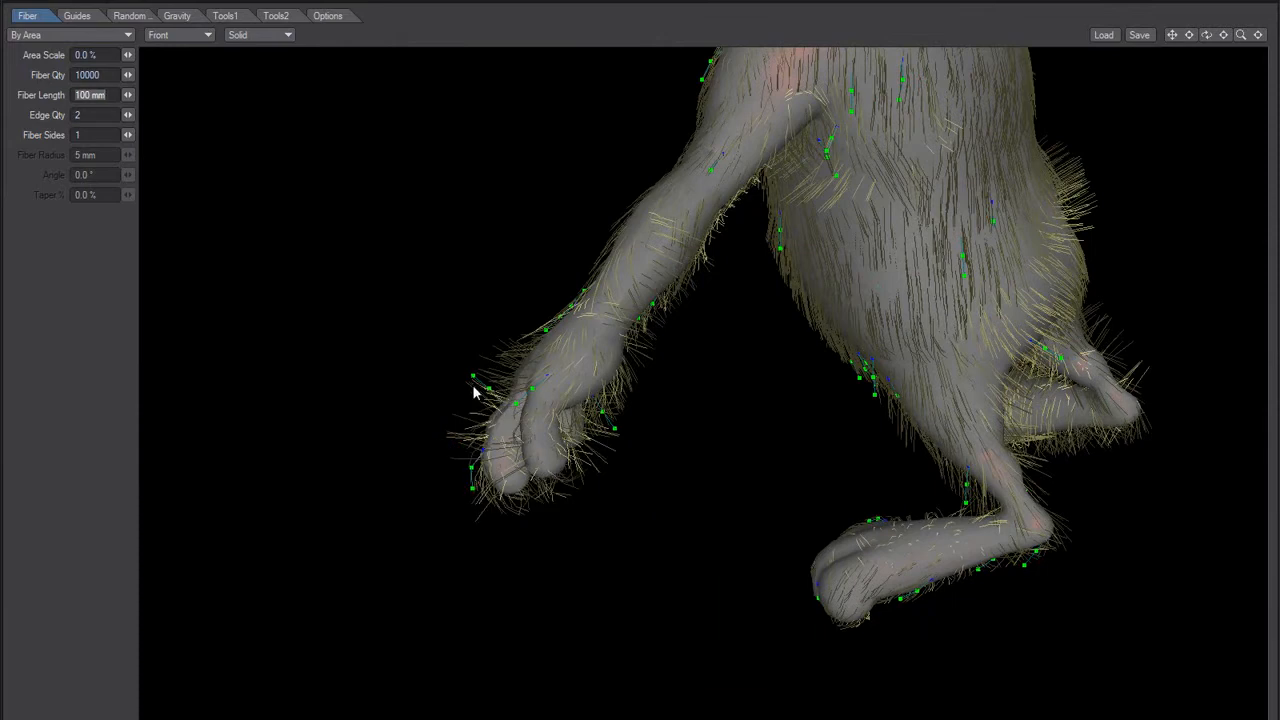
drag(469, 401, 485, 459)
drag(615, 437, 848, 252)
alt+drag(776, 318, 896, 318)
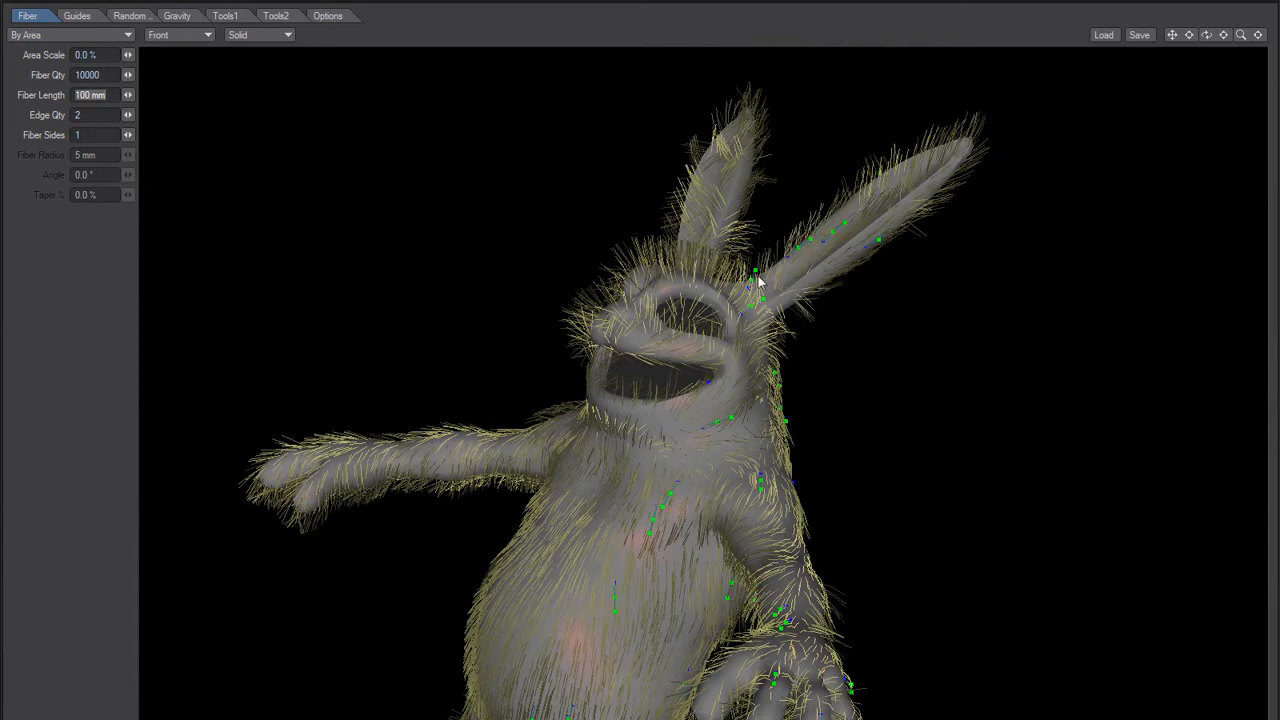
Step: Bend the guides on the rabbit's ear and the side of the head so the fur runs along the ear
drag(761, 270, 798, 282)
alt+drag(540, 444, 973, 243)
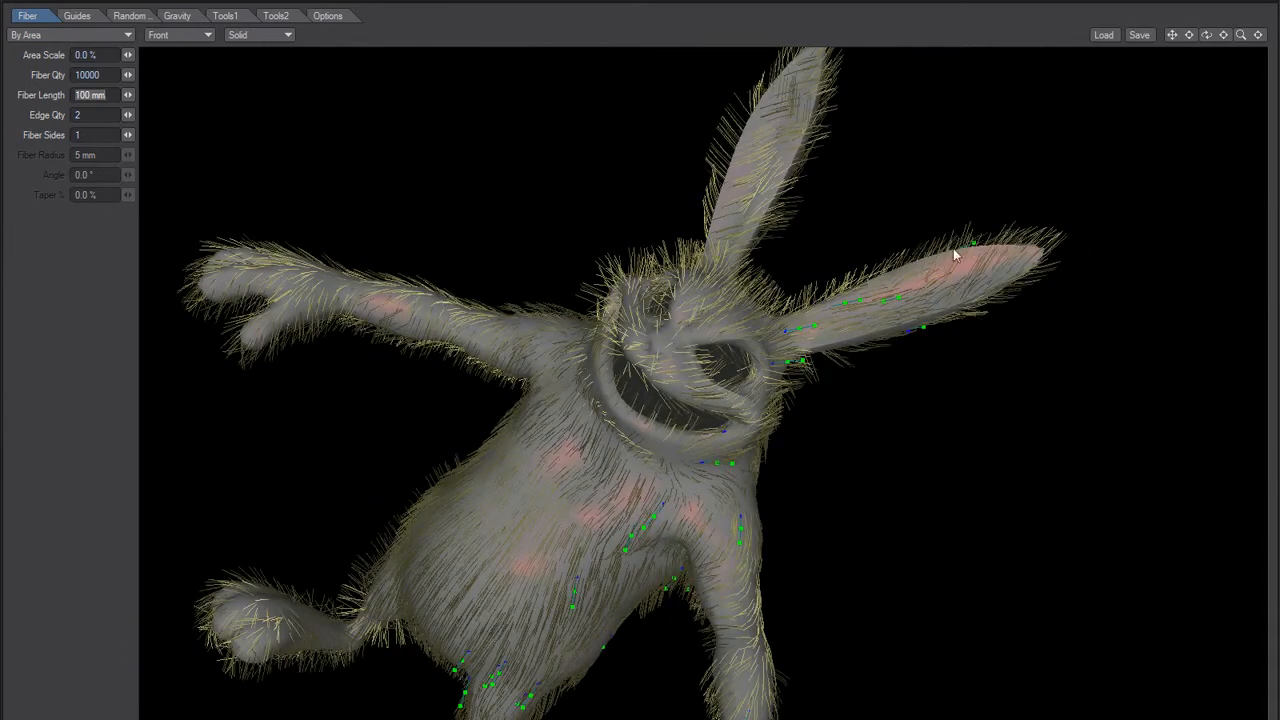
scroll(773, 340, down, 3)
alt+drag(605, 487, 565, 448)
alt+drag(593, 558, 663, 363)
alt+drag(519, 401, 408, 493)
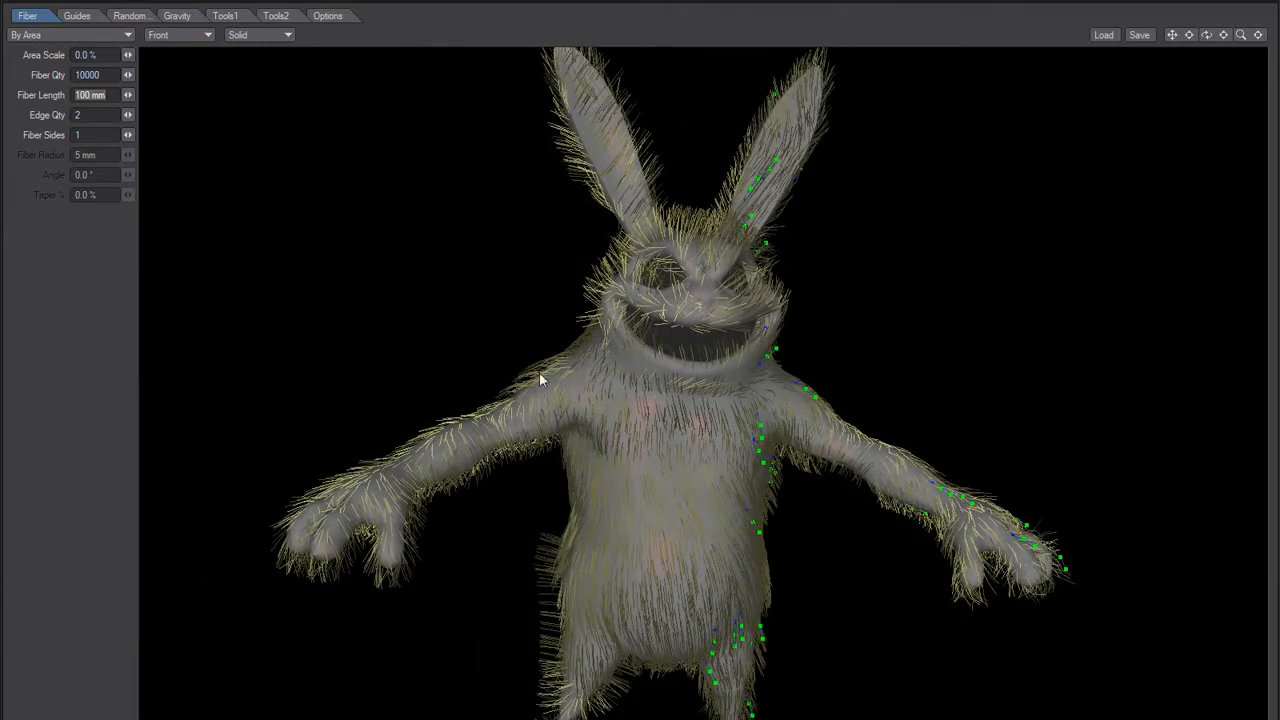
Step: Set the Axis Mirror to X Axis so the styled half drives the fur on the other half
alt+drag(568, 425, 508, 560)
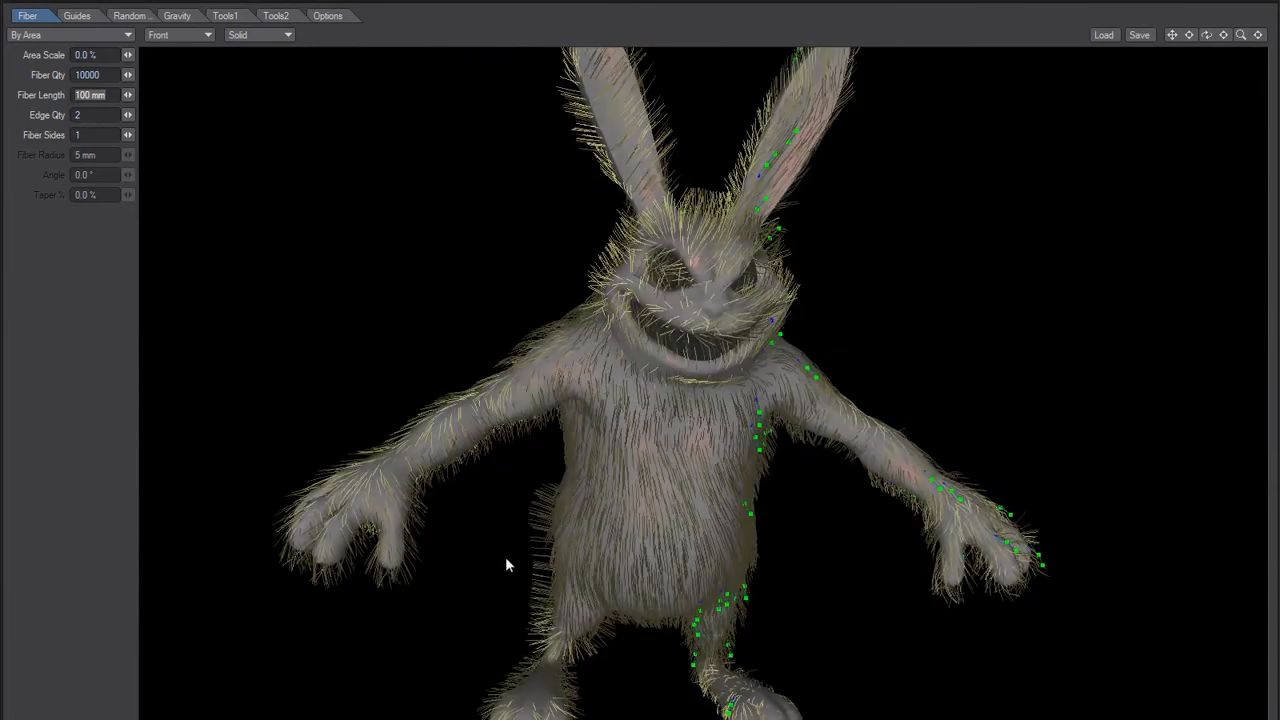
alt+drag(646, 458, 569, 404)
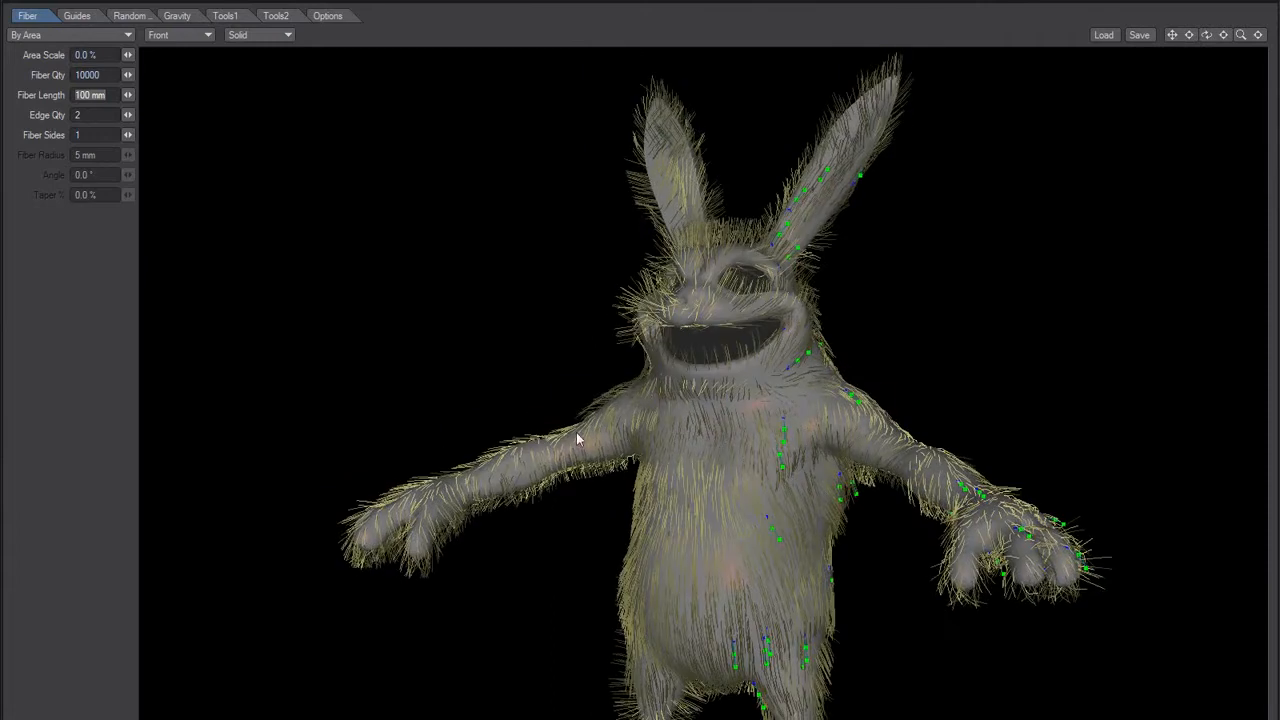
alt+drag(462, 472, 620, 493)
alt+drag(694, 400, 638, 396)
click(285, 17)
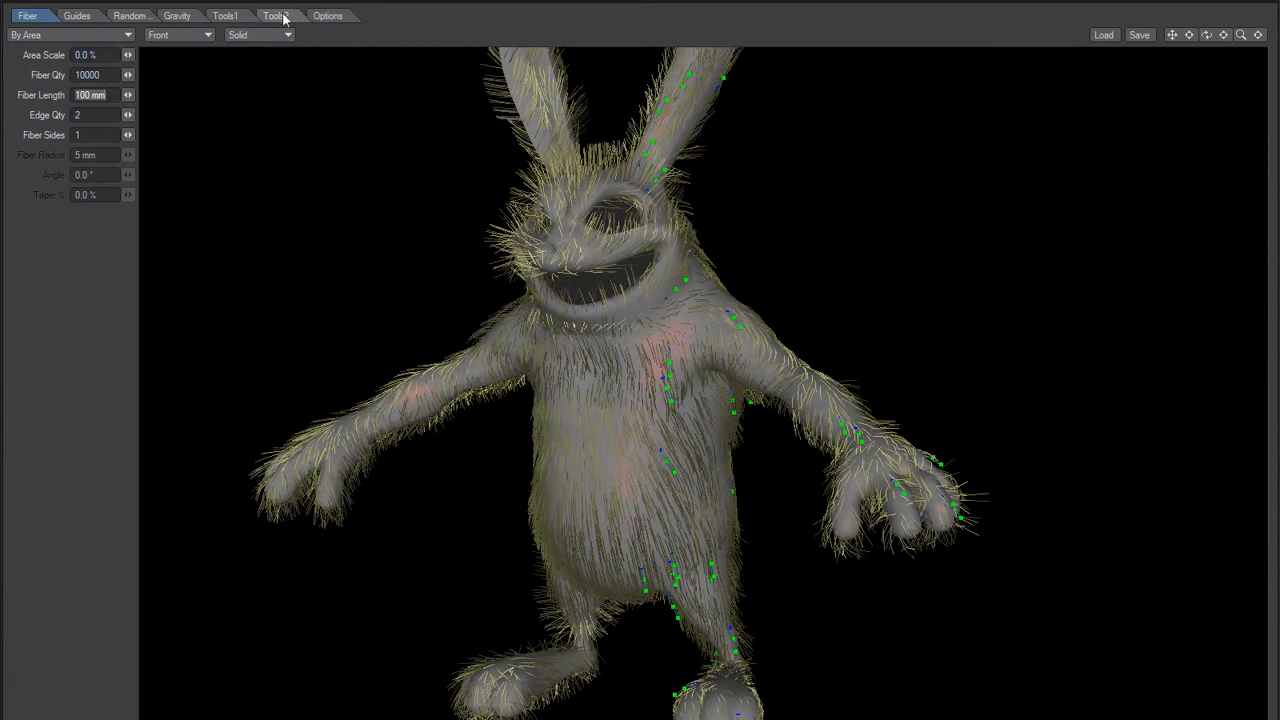
click(82, 137)
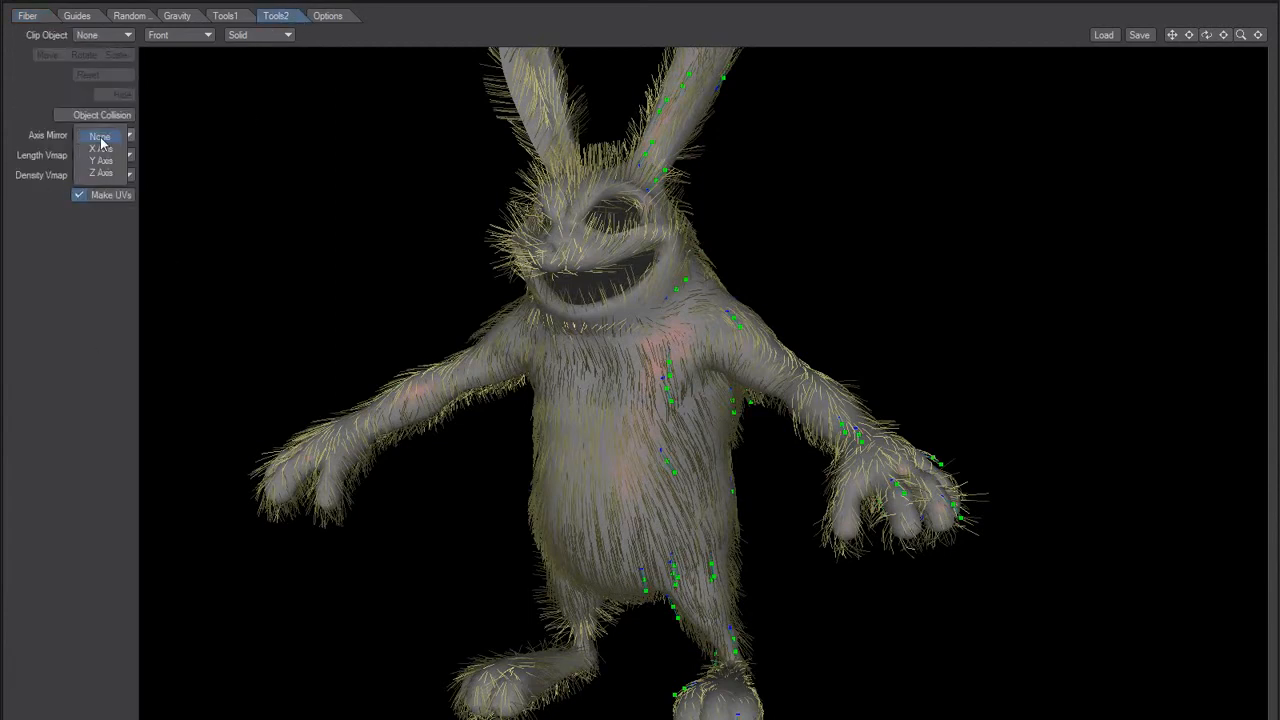
click(100, 152)
alt+drag(479, 477, 471, 514)
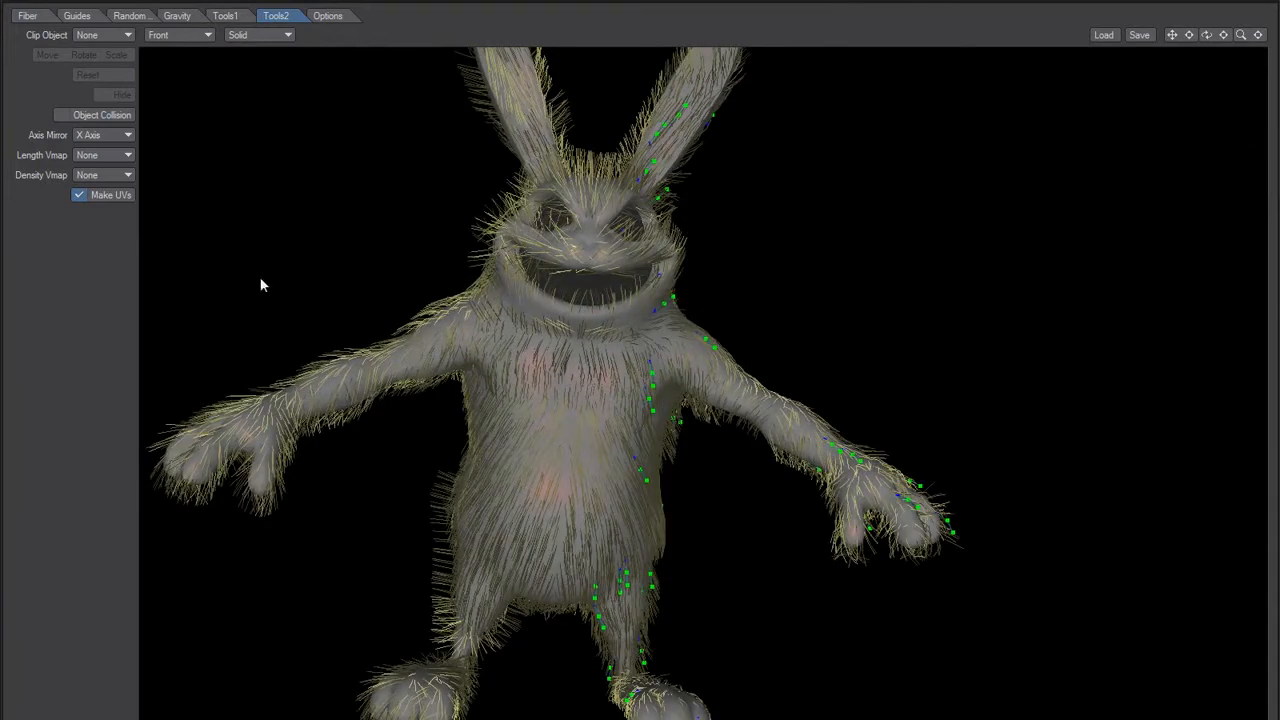
Step: Compare the fur with Axis Mirror set to None and to X Axis, finishing on X Axis
click(100, 135)
click(100, 128)
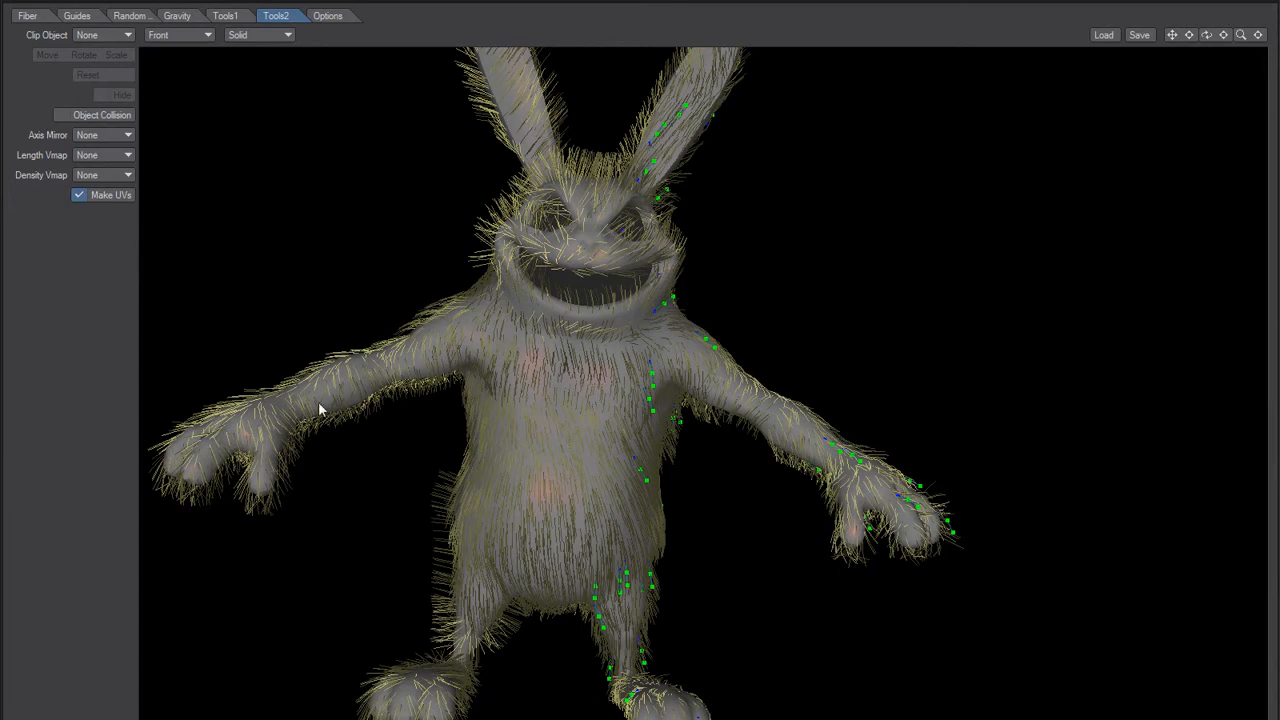
click(100, 135)
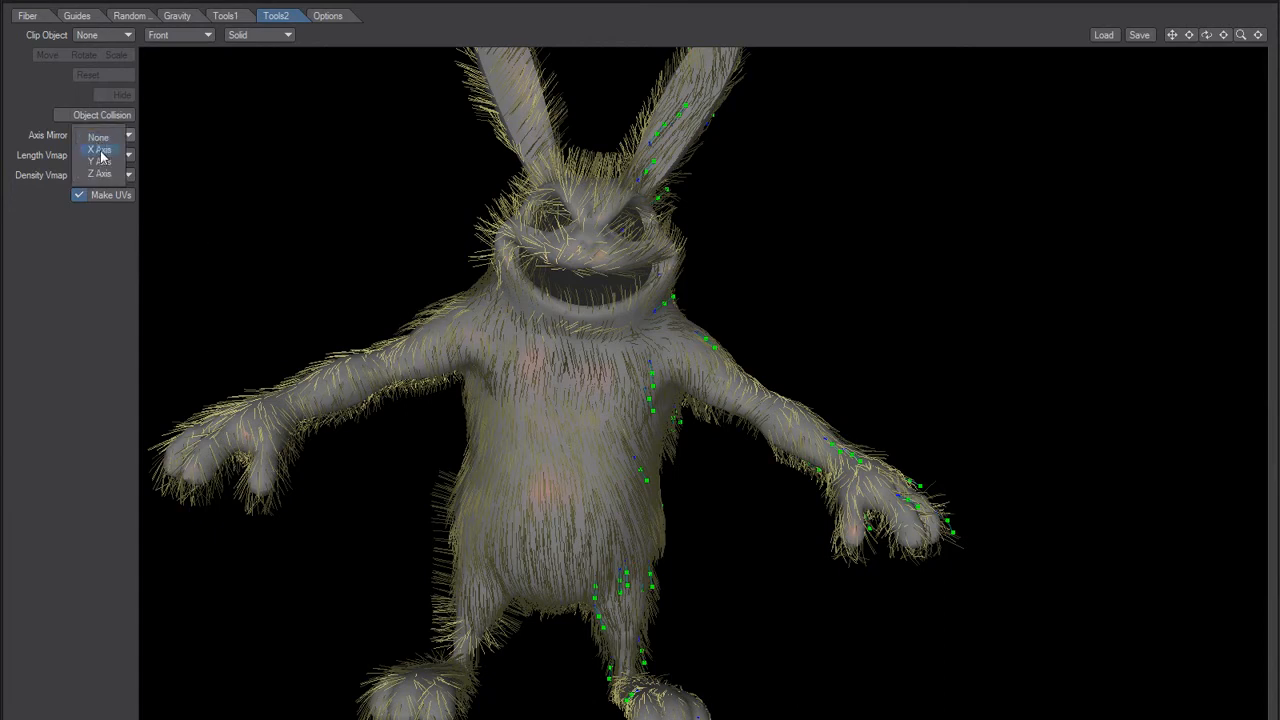
click(100, 150)
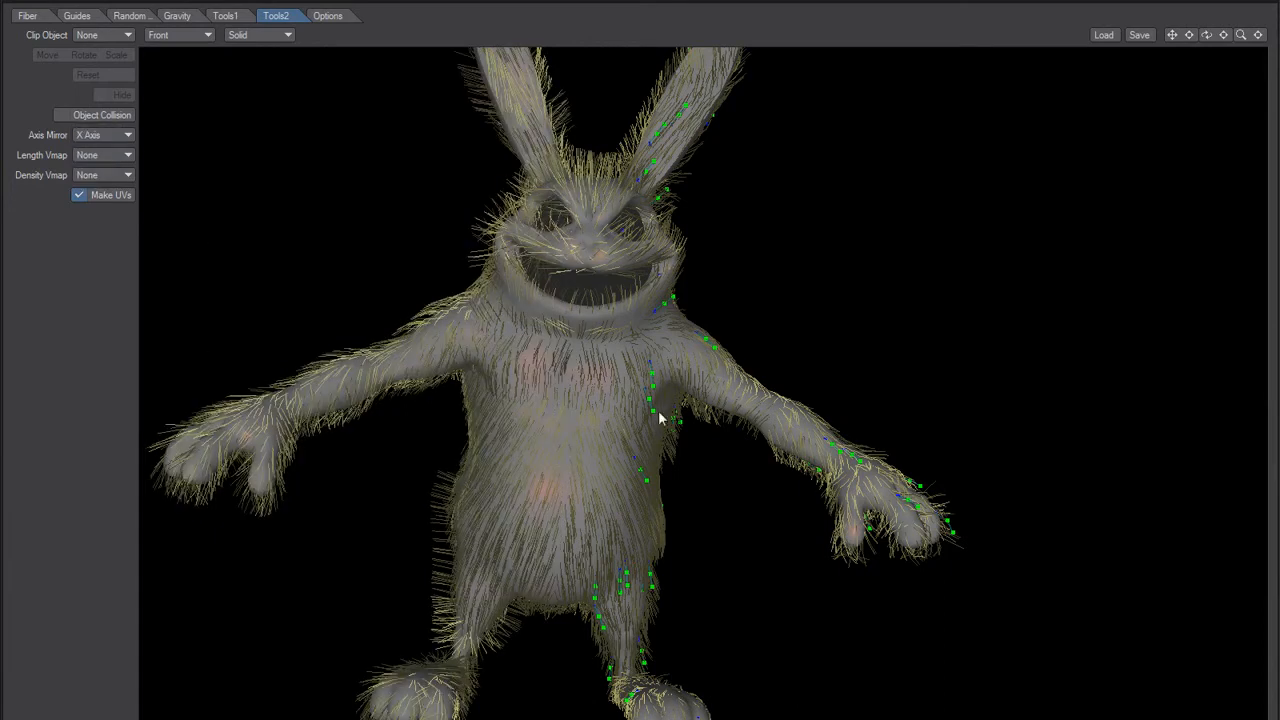
click(97, 136)
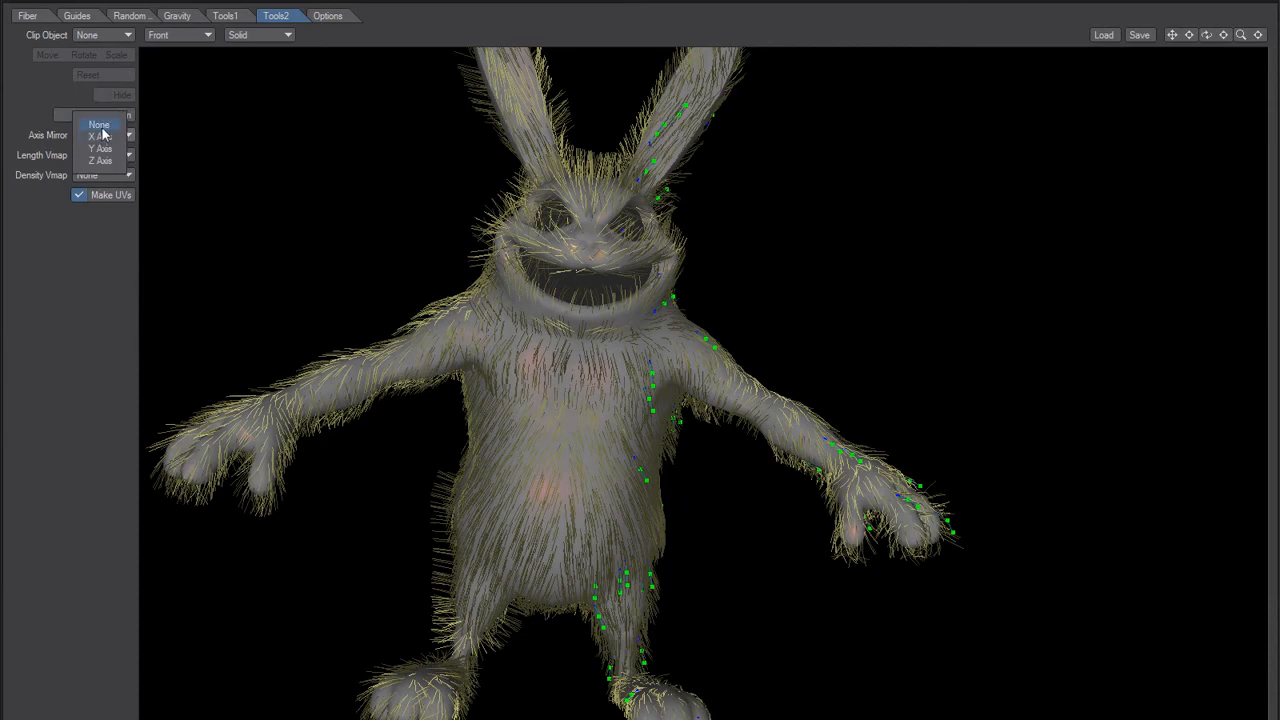
click(94, 120)
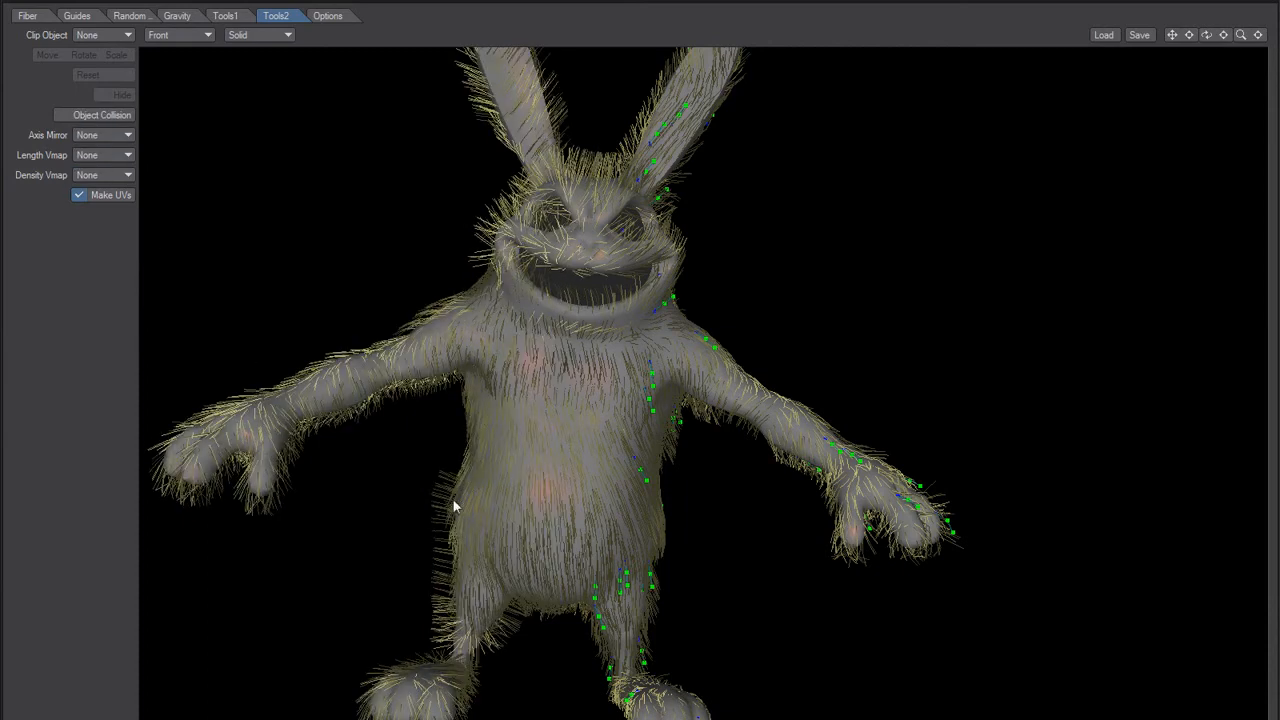
click(100, 155)
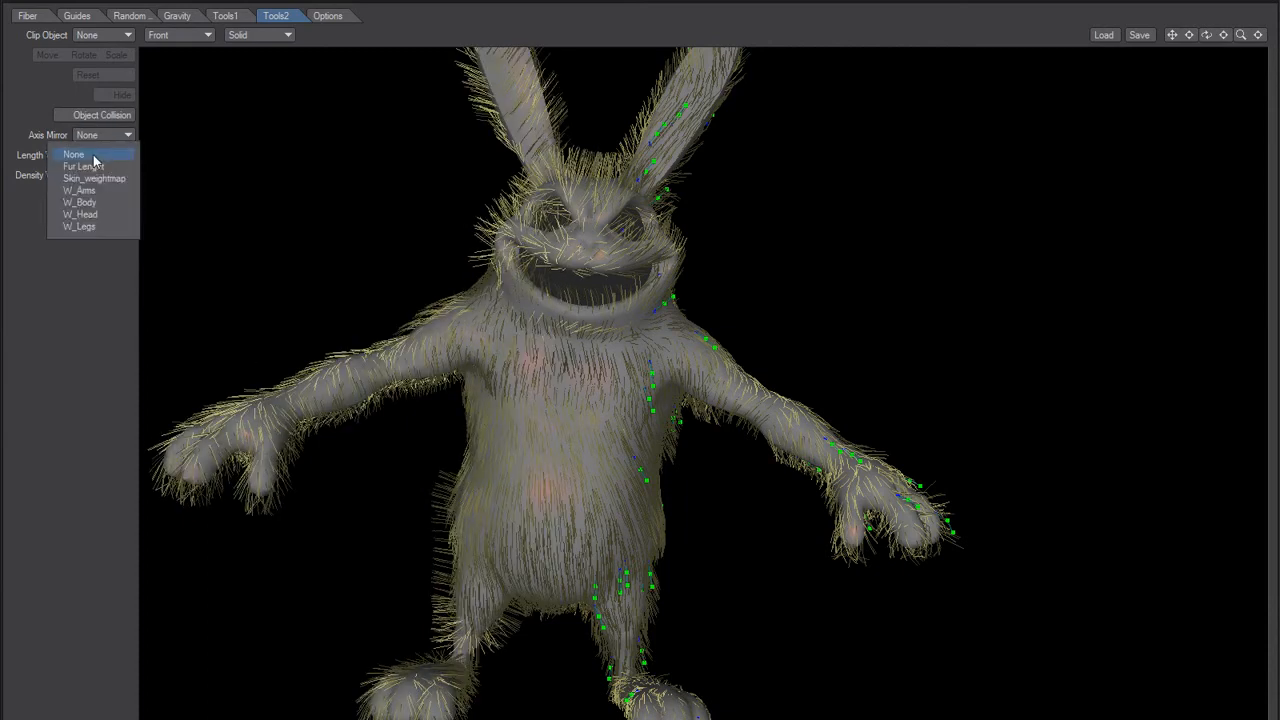
click(102, 135)
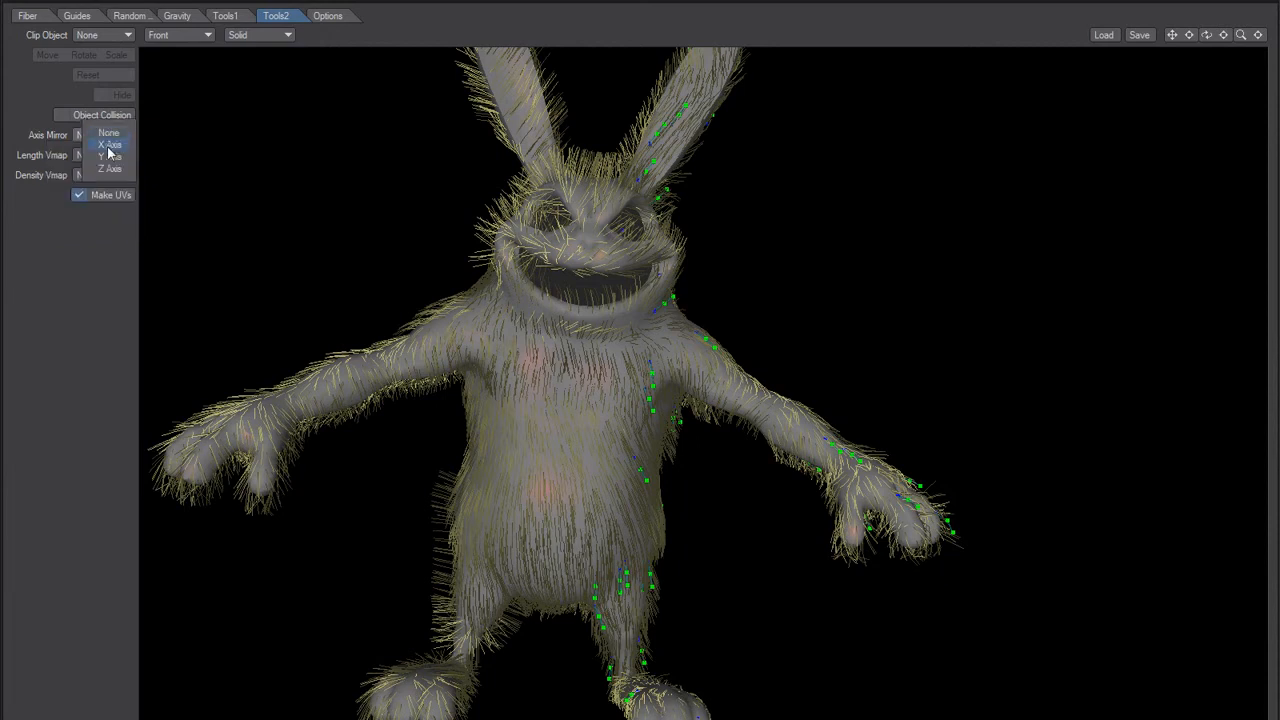
click(100, 147)
Step: Examine the mirrored fur from several angles and check the bug list in Notepad
alt+drag(388, 379, 549, 548)
alt+drag(555, 592, 760, 500)
alt+drag(615, 372, 563, 484)
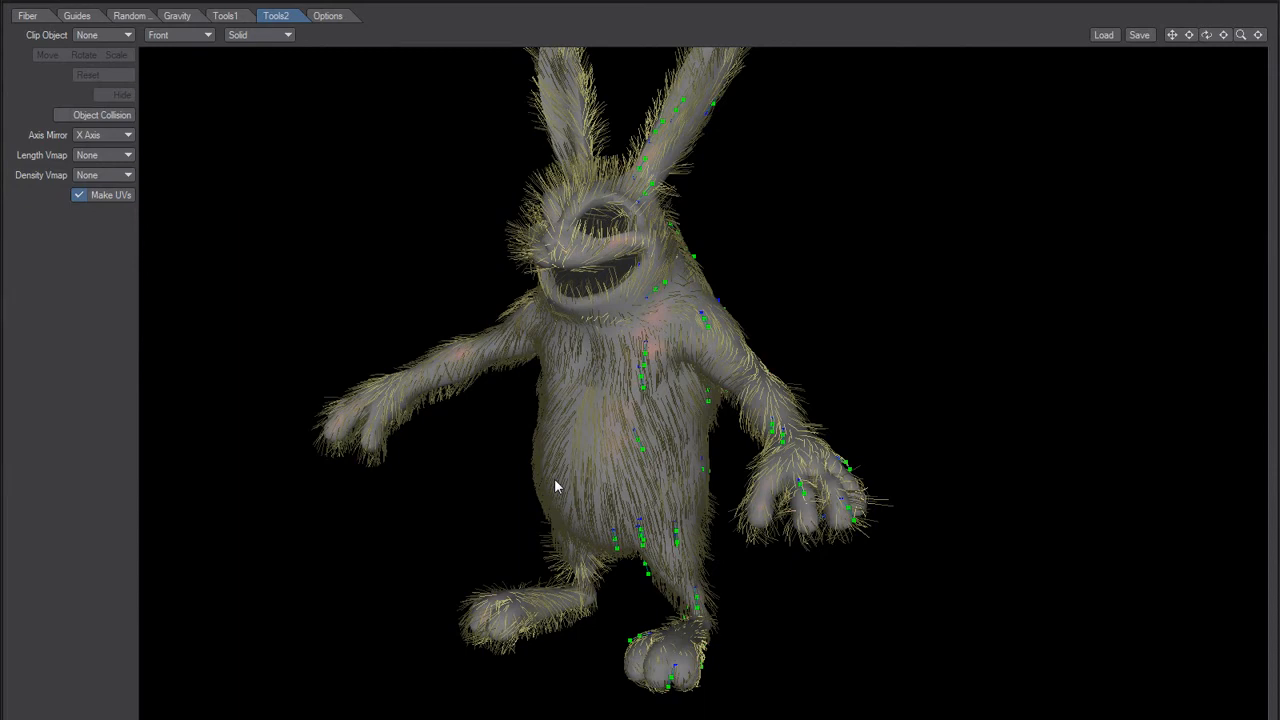
drag(451, 449, 519, 430)
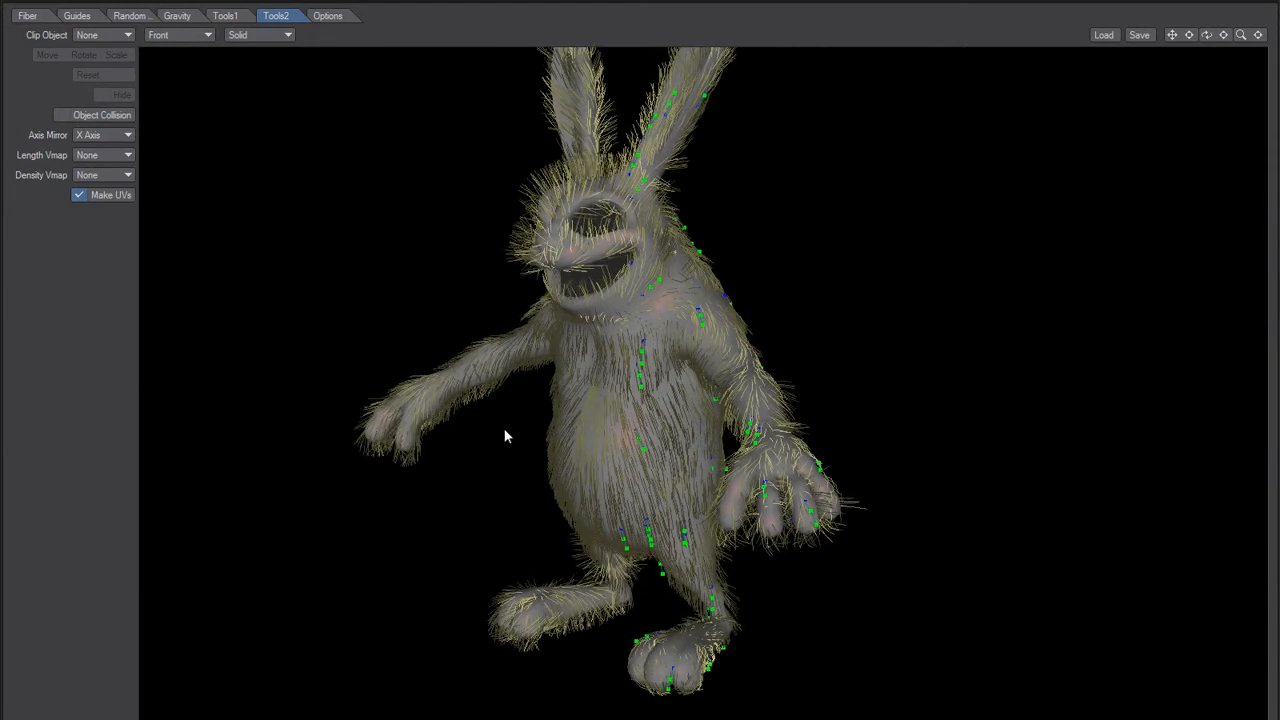
drag(622, 466, 581, 468)
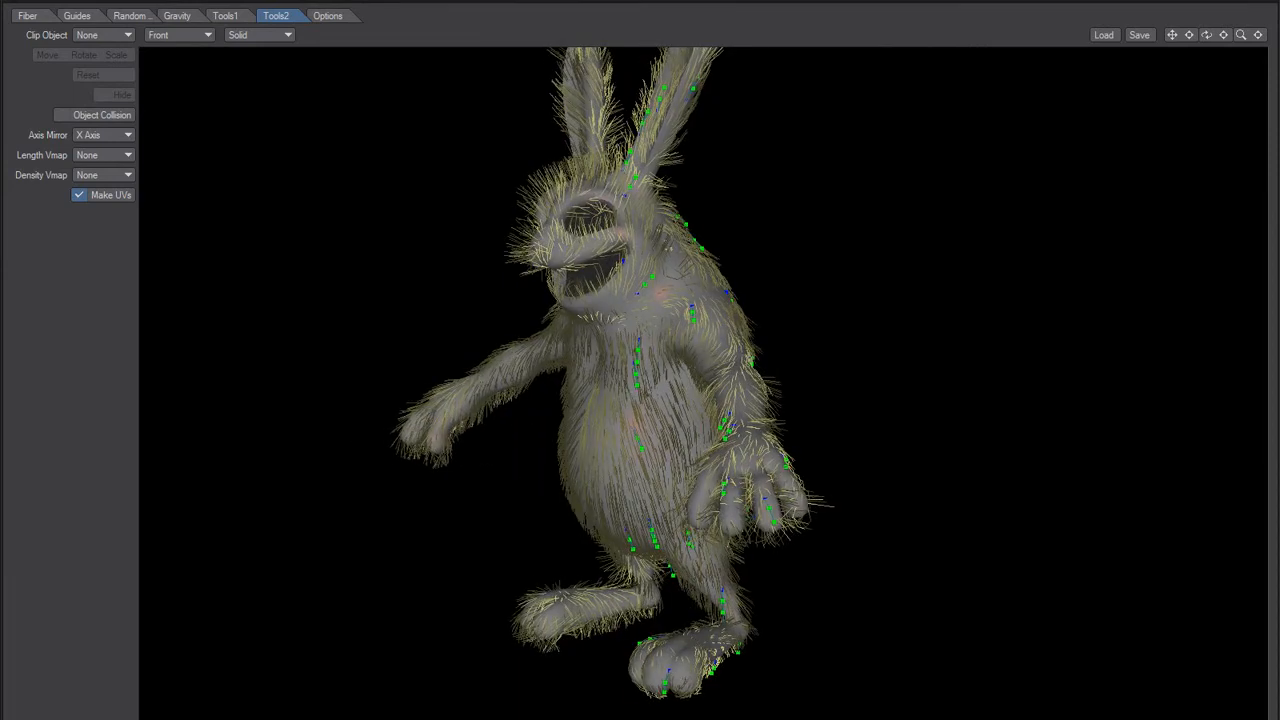
key(alt+Tab)
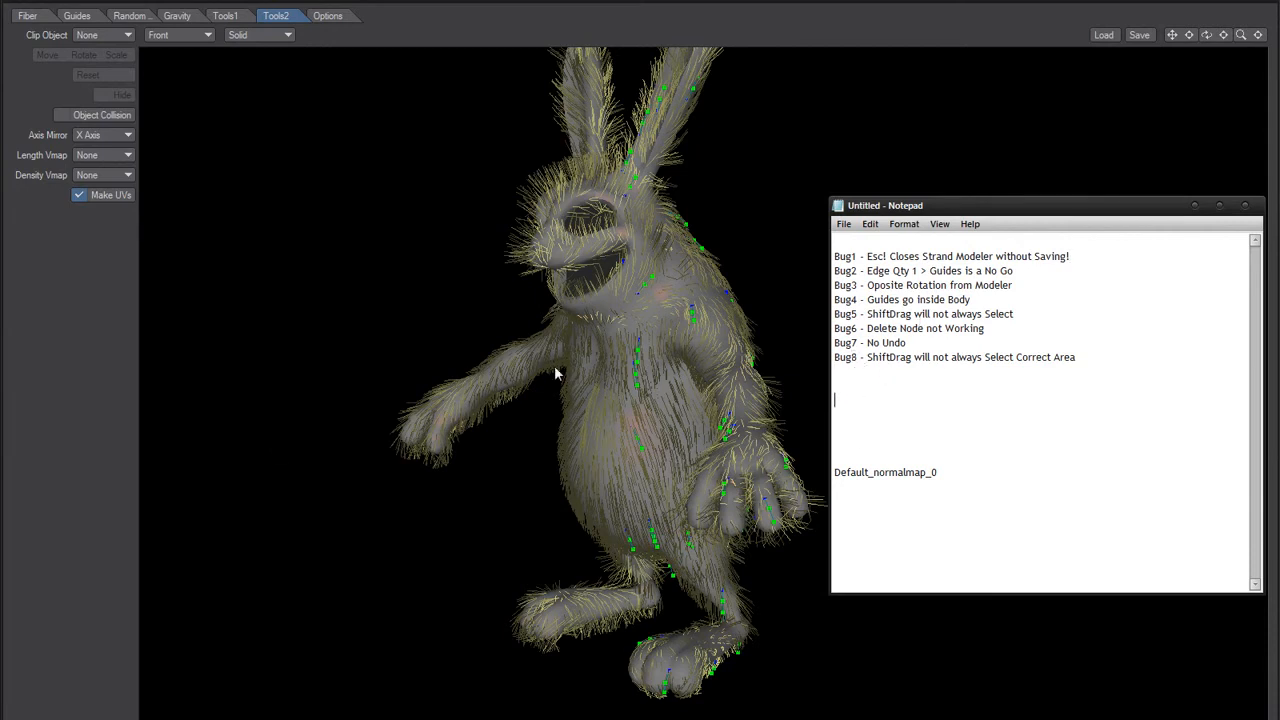
click(75, 524)
alt+drag(470, 480, 558, 499)
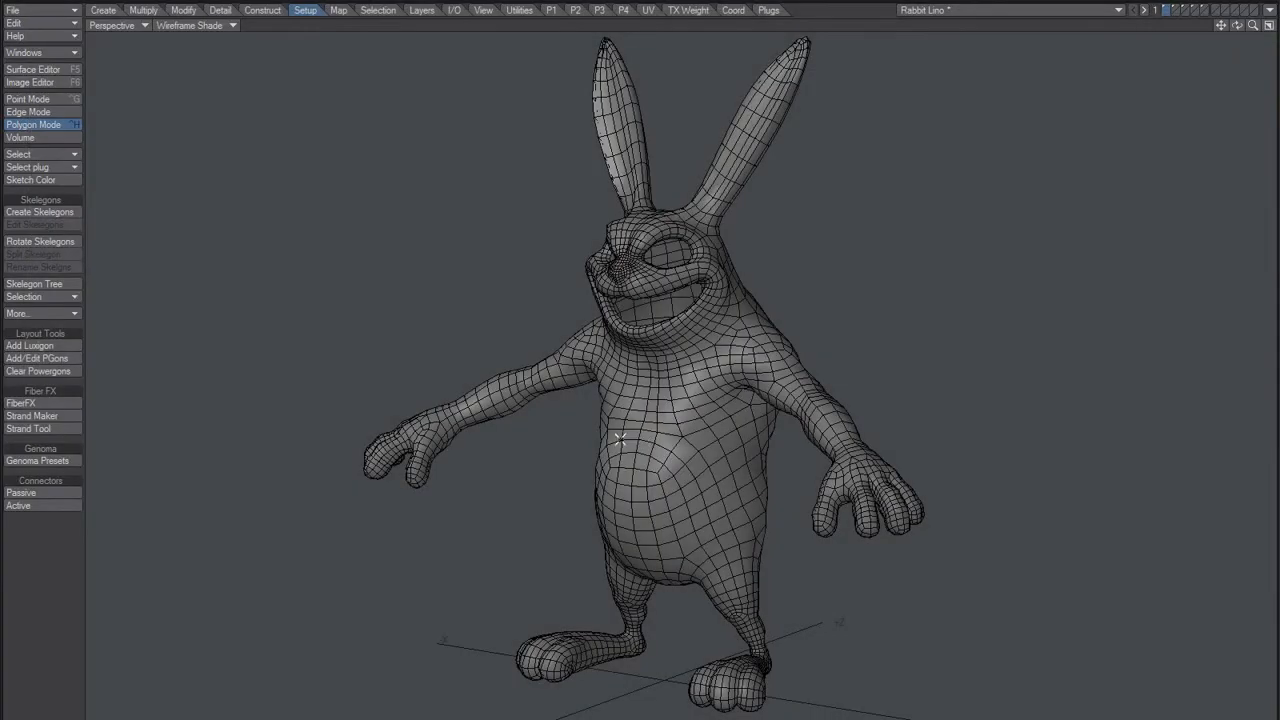
alt+drag(675, 449, 636, 448)
Step: Go through the Modeler layers and examine the generated fibers on layer 5 up close
key(4)
key(5)
key(6)
key(5)
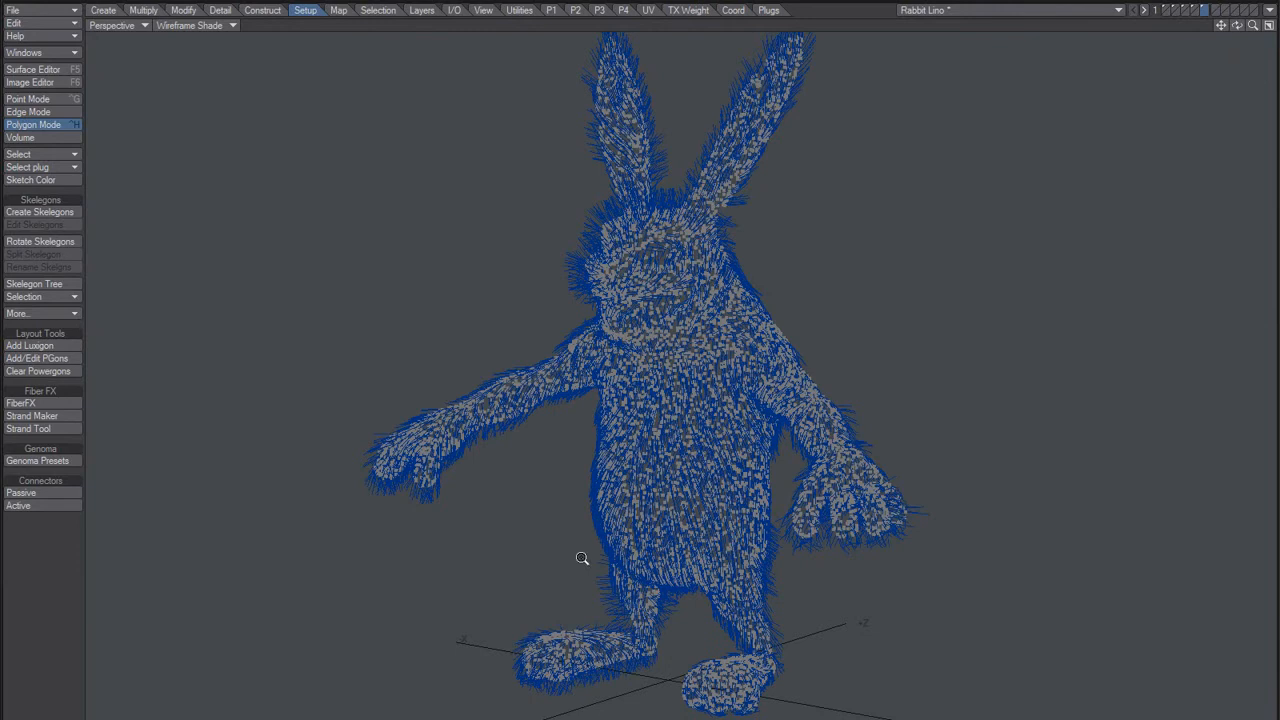
scroll(589, 579, up, 3)
alt+drag(650, 559, 530, 565)
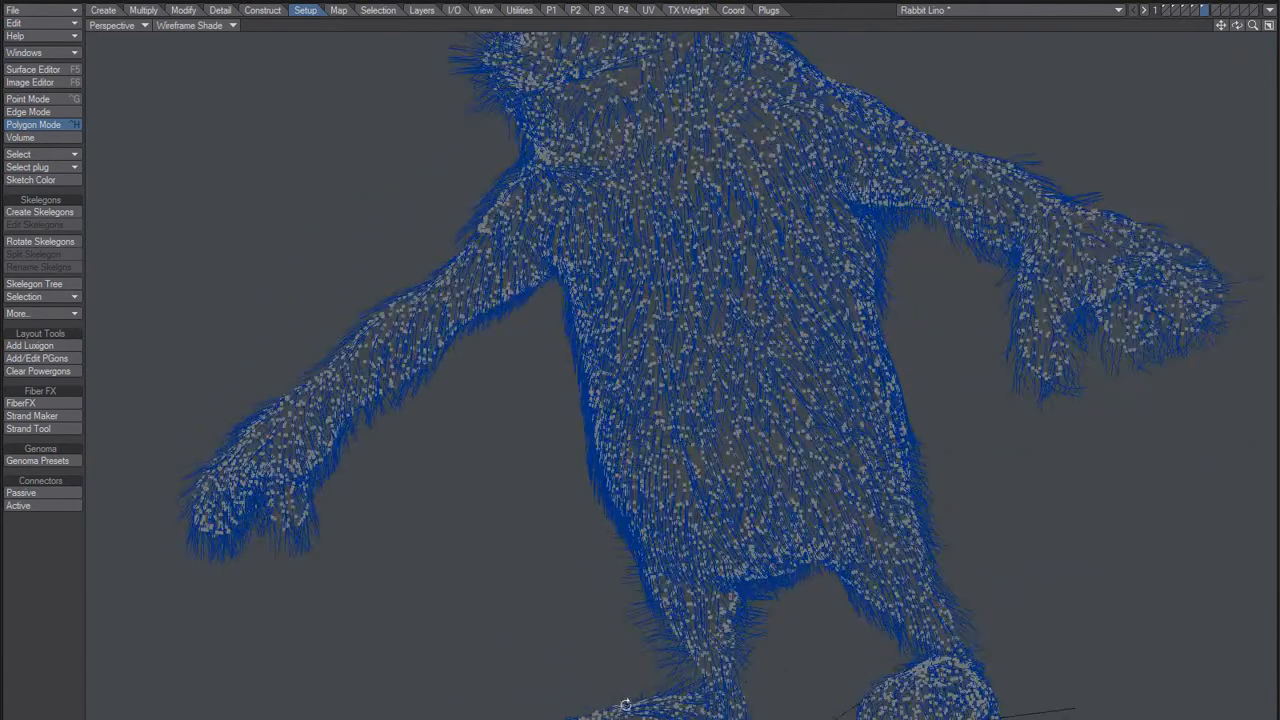
right_drag(643, 663, 702, 648)
Step: Display the styling guides on layer 4 and compare them with the rabbit mesh on layer 1
key(slash)
ctrl+alt+drag(697, 548, 592, 552)
alt+drag(810, 440, 757, 492)
mouse_move(843, 477)
right_down()
mouse_move(729, 485)
mouse_move(787, 407)
right_up()
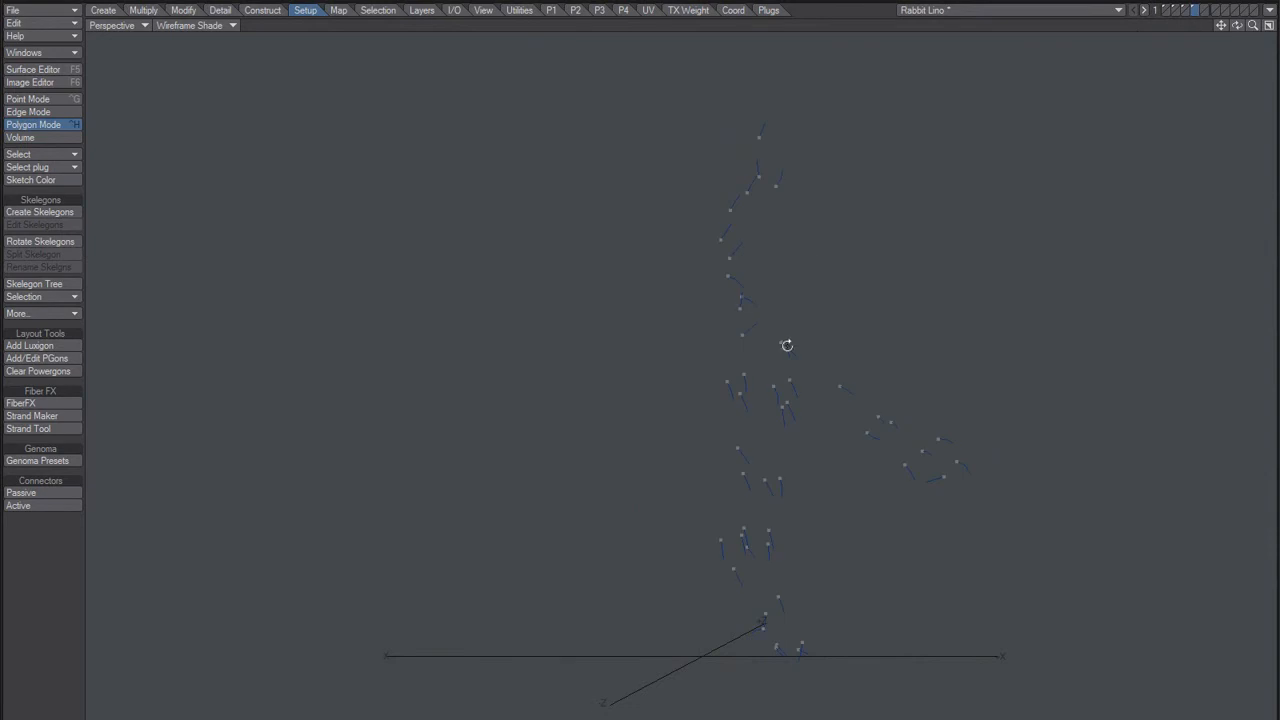
click(1158, 9)
alt+drag(727, 412, 792, 447)
scroll(763, 406, up, 4)
scroll(750, 435, down, 4)
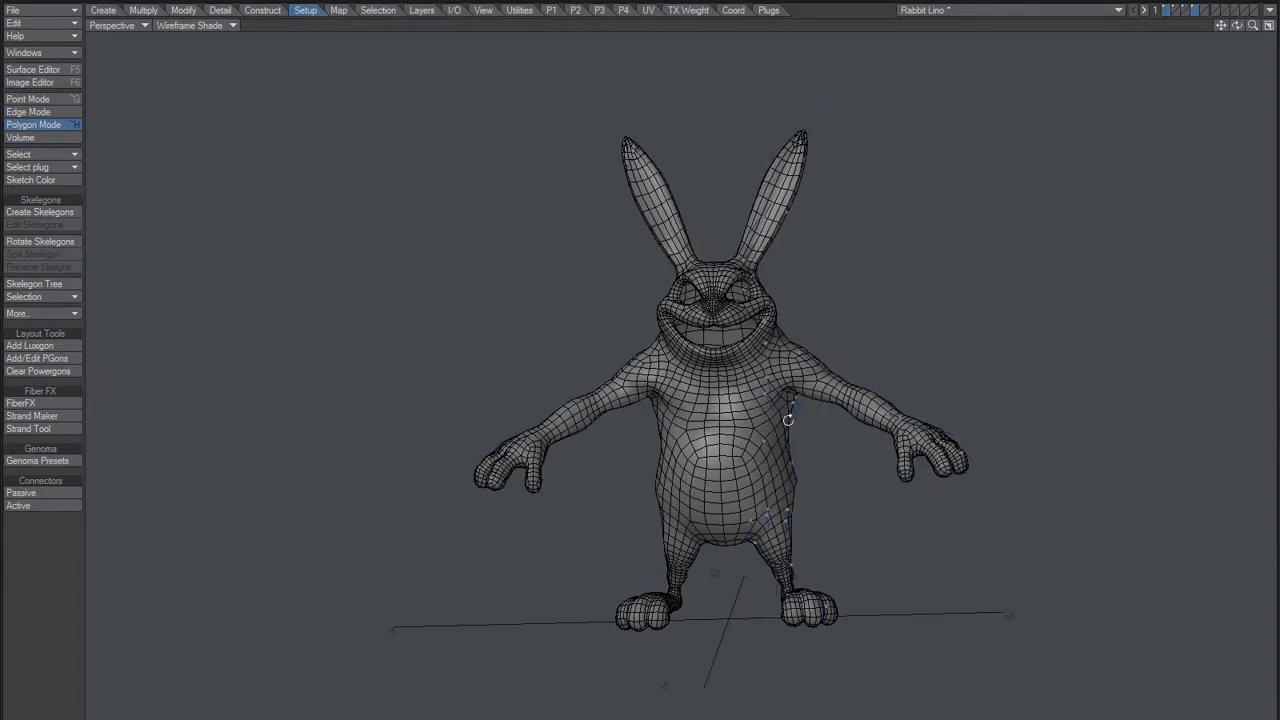
Step: Mirror the guides on layer 4 across the X axis with the center at 0 m and Merge Points enabled
click(1195, 9)
scroll(740, 437, up, 2)
alt+drag(734, 513, 720, 492)
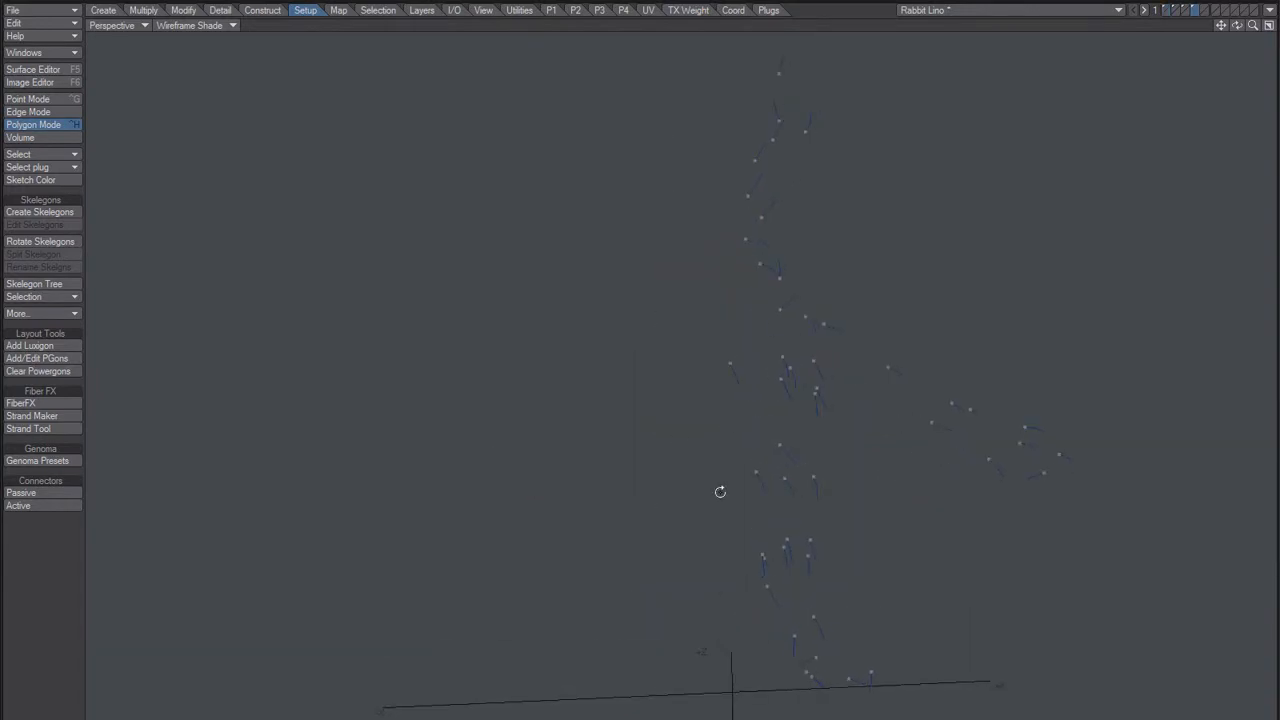
key(n)
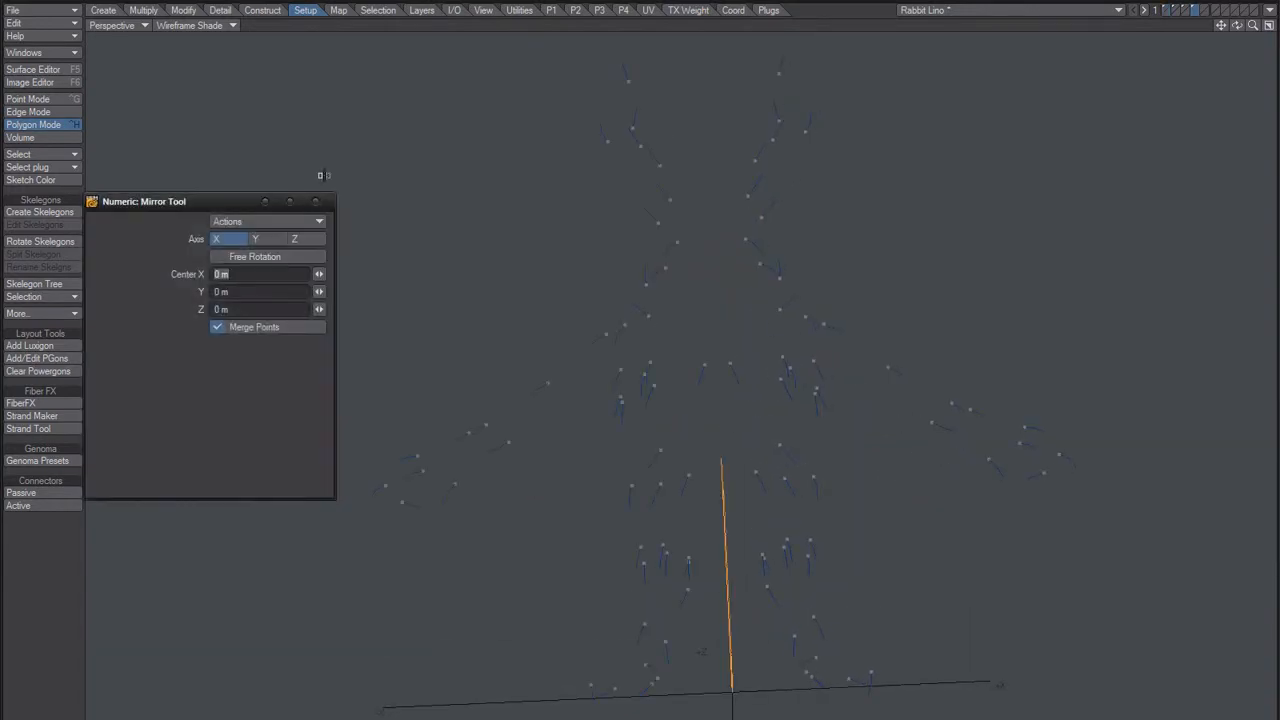
click(318, 203)
alt+drag(674, 449, 678, 365)
Step: Start FiberFX on the rabbit mesh and set the fiber quantity to 10000 and the fiber length to 40 mm
key(1)
click(37, 403)
alt+drag(554, 498, 495, 518)
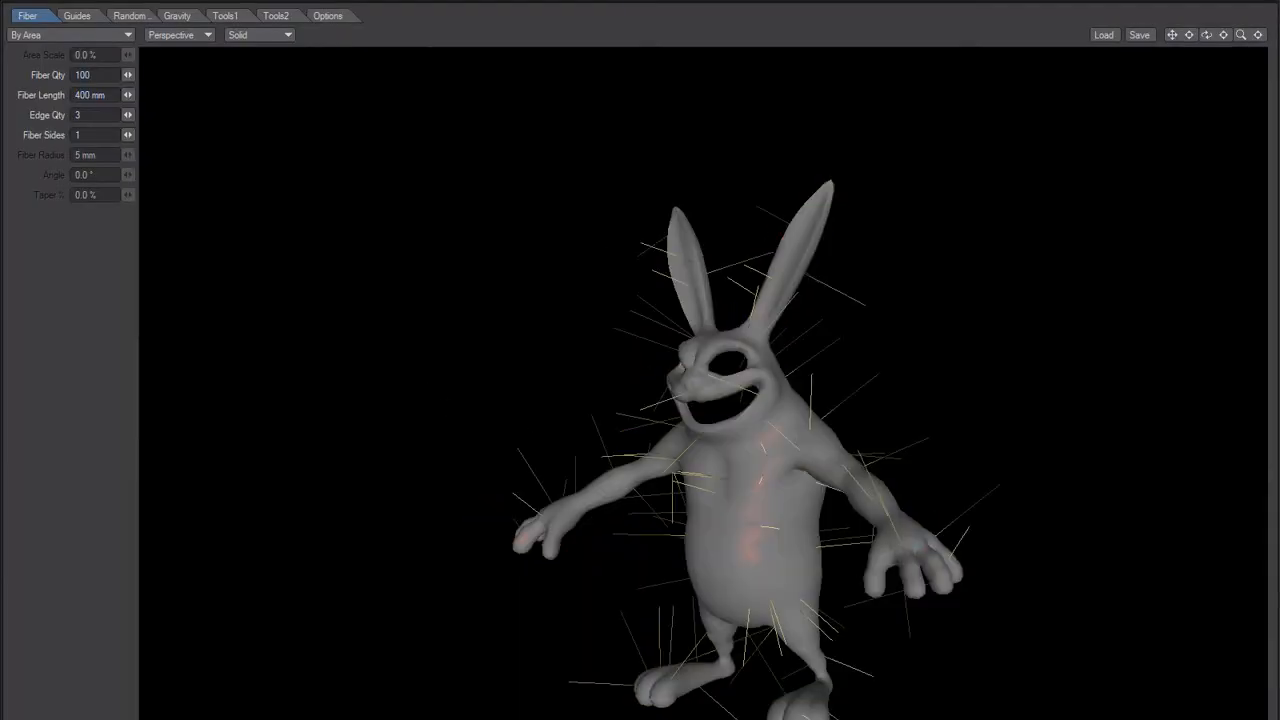
click(100, 76)
text(00)
key(Tab)
click(76, 95)
drag(75, 96, 16, 120)
text(40)
key(Tab)
click(55, 206)
Step: Add the styling guides from layer 3 to the fur
click(80, 16)
click(40, 73)
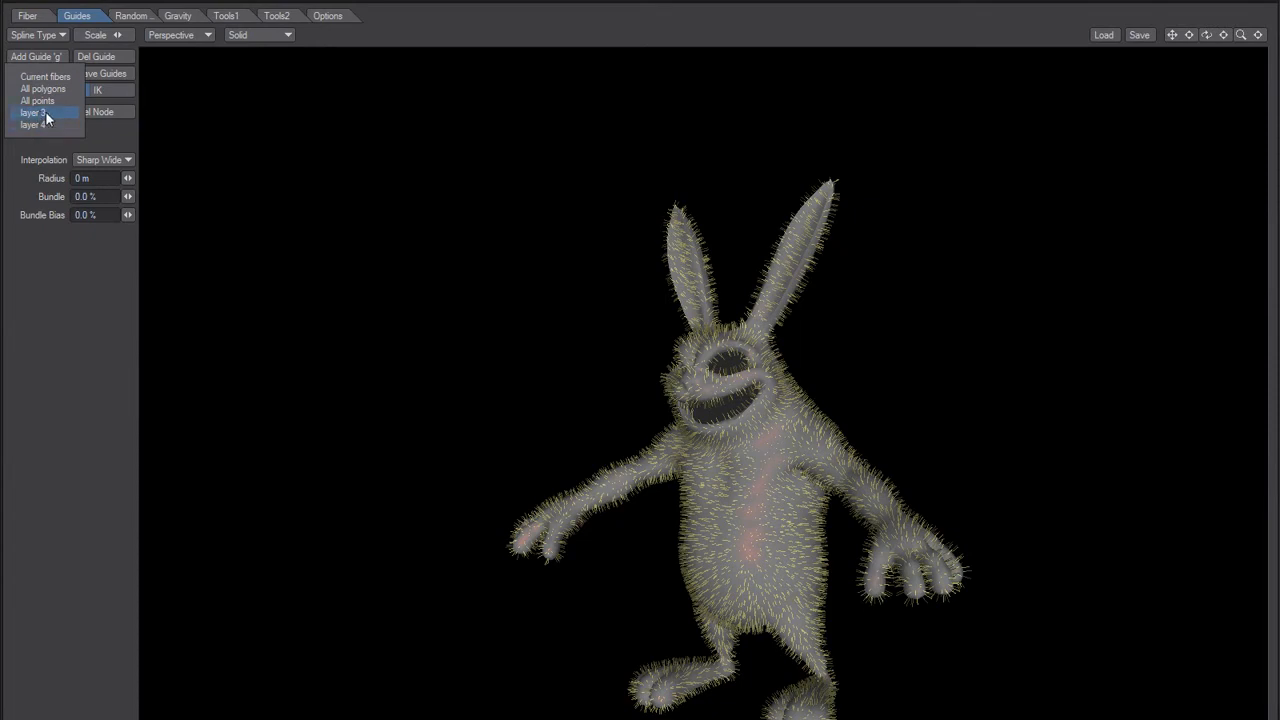
click(45, 113)
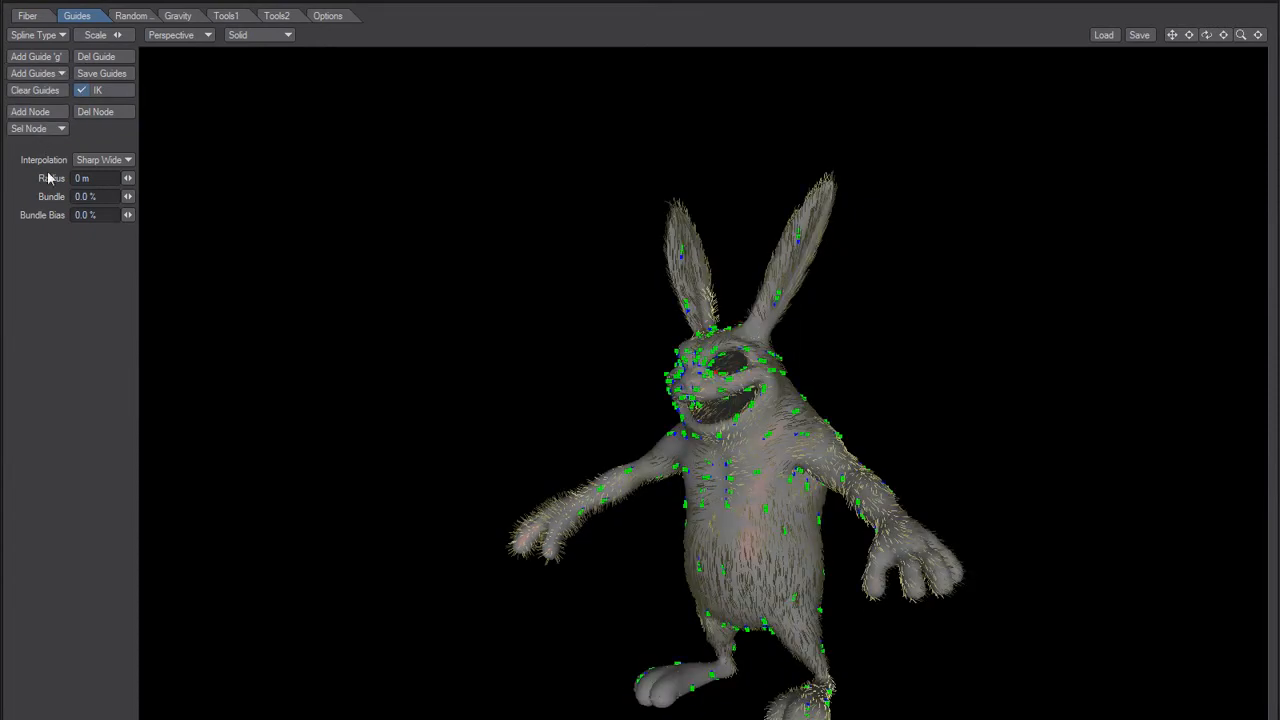
Step: Examine how the layer 3 guides shape the fur on the face, chest and arms from several angles
alt+drag(661, 615, 739, 564)
ctrl+alt+drag(641, 561, 726, 466)
alt+drag(599, 451, 565, 314)
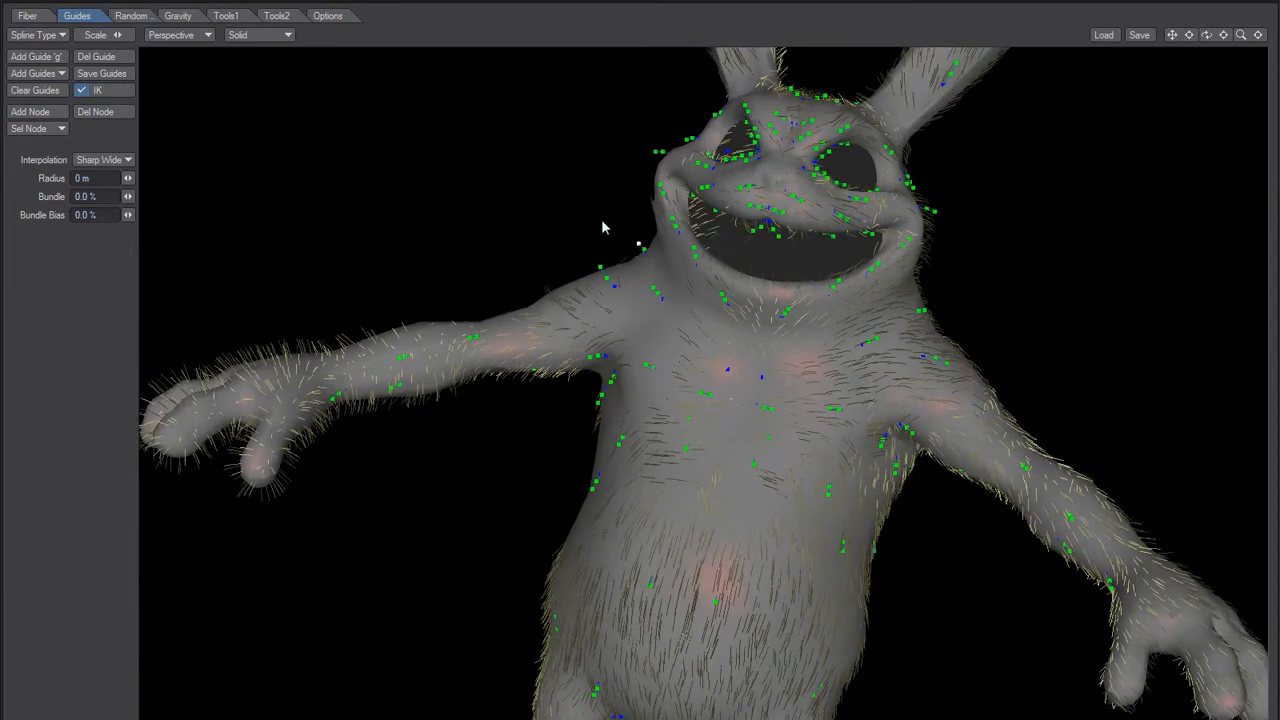
alt+drag(615, 450, 700, 449)
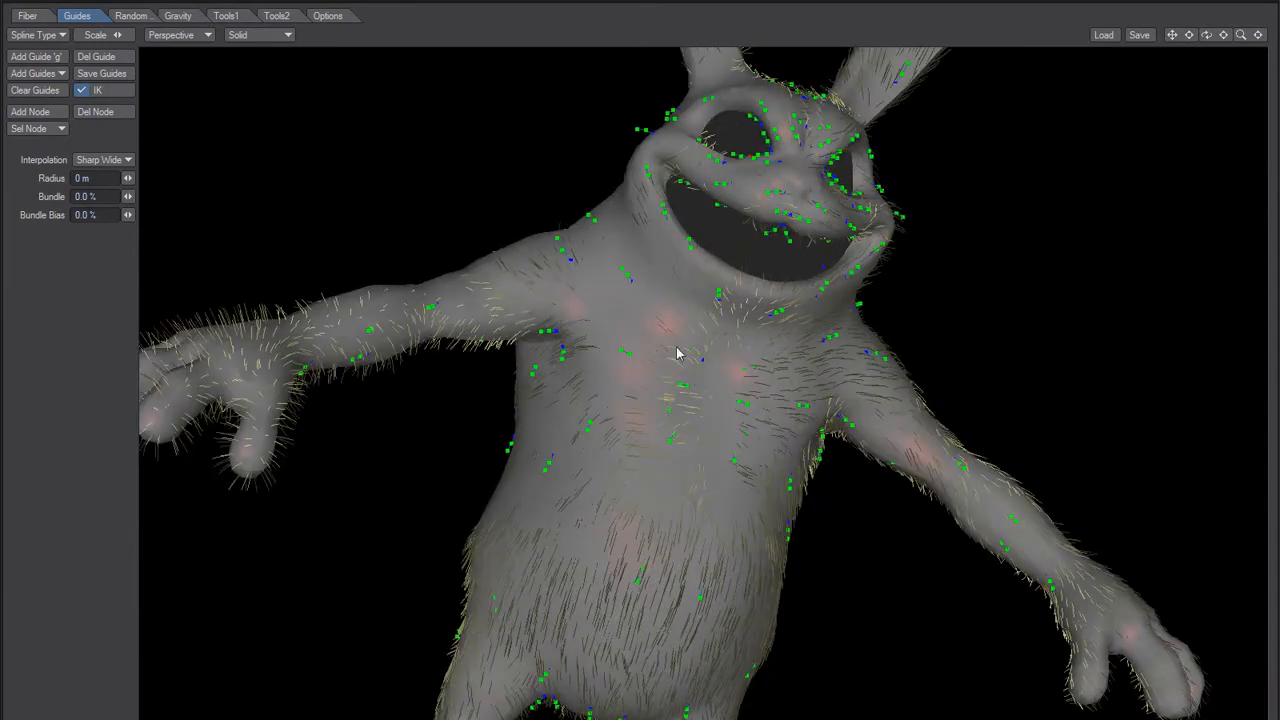
alt+drag(543, 337, 598, 279)
drag(560, 139, 589, 73)
drag(492, 179, 411, 159)
alt+drag(537, 210, 586, 380)
alt+drag(590, 268, 615, 331)
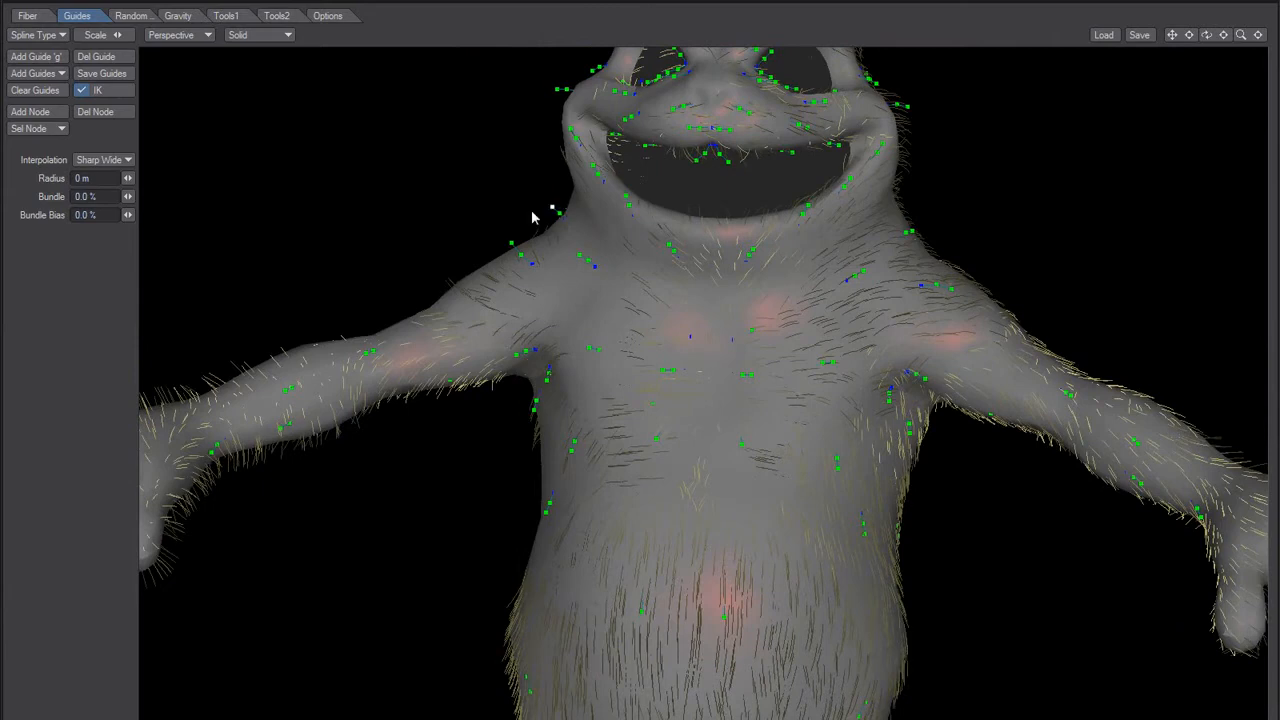
drag(511, 244, 586, 309)
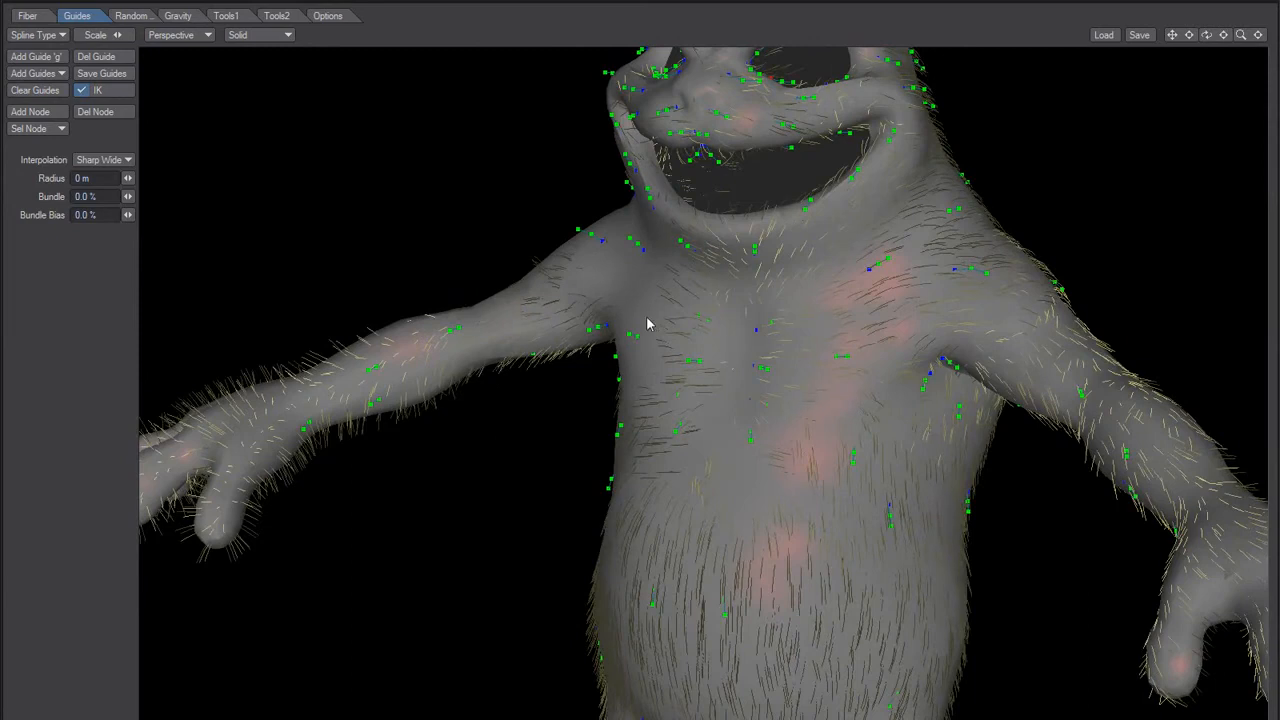
scroll(648, 325, down, 4)
alt+drag(675, 353, 604, 453)
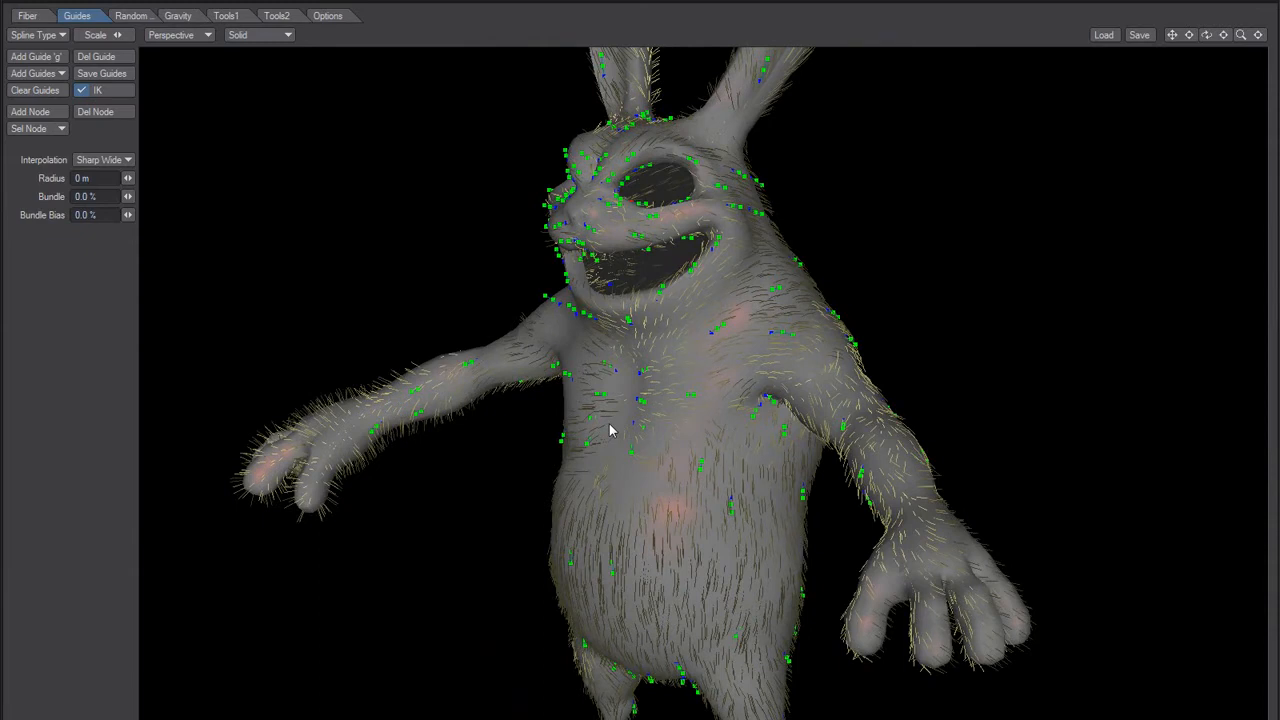
mouse_move(499, 451)
alt+mouse_down()
mouse_move(591, 449)
mouse_move(686, 420)
mouse_move(520, 537)
mouse_move(563, 486)
mouse_move(597, 490)
mouse_move(490, 468)
alt+mouse_up()
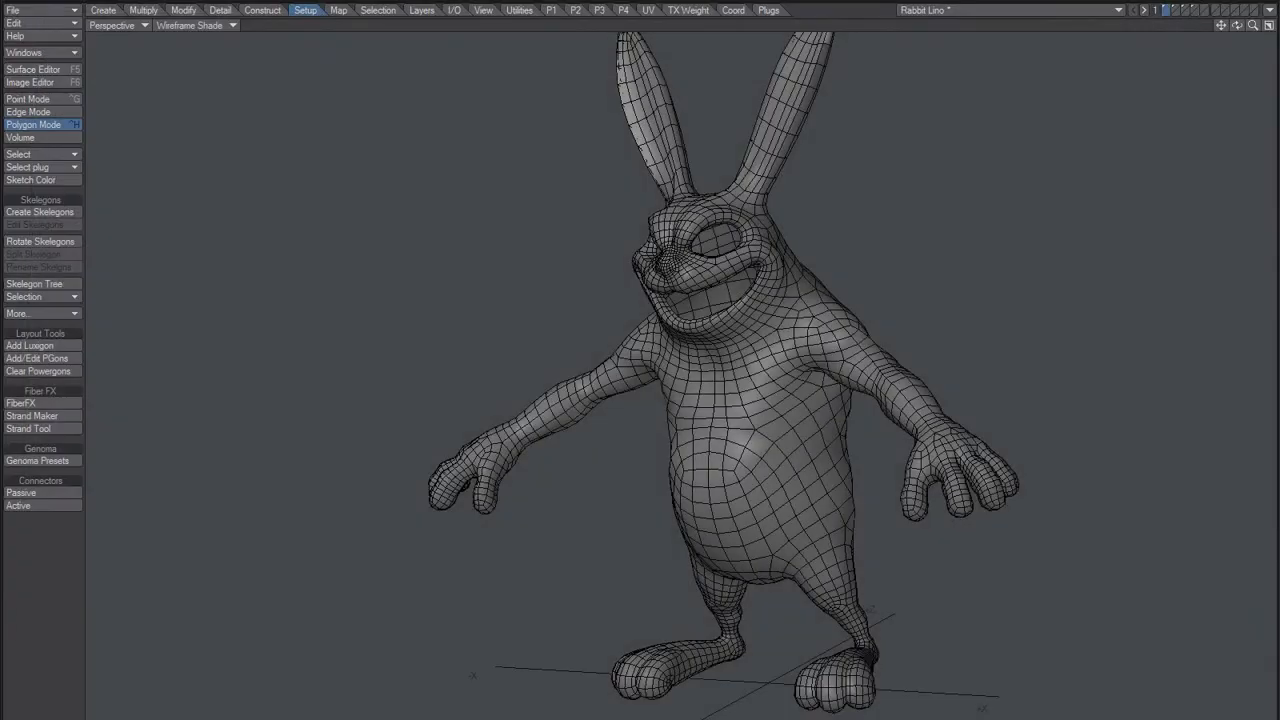
Step: Compare the guides on layers 4 and 3, checking the symmetry of layer 3 in the top view
alt+shift+drag(739, 371, 725, 371)
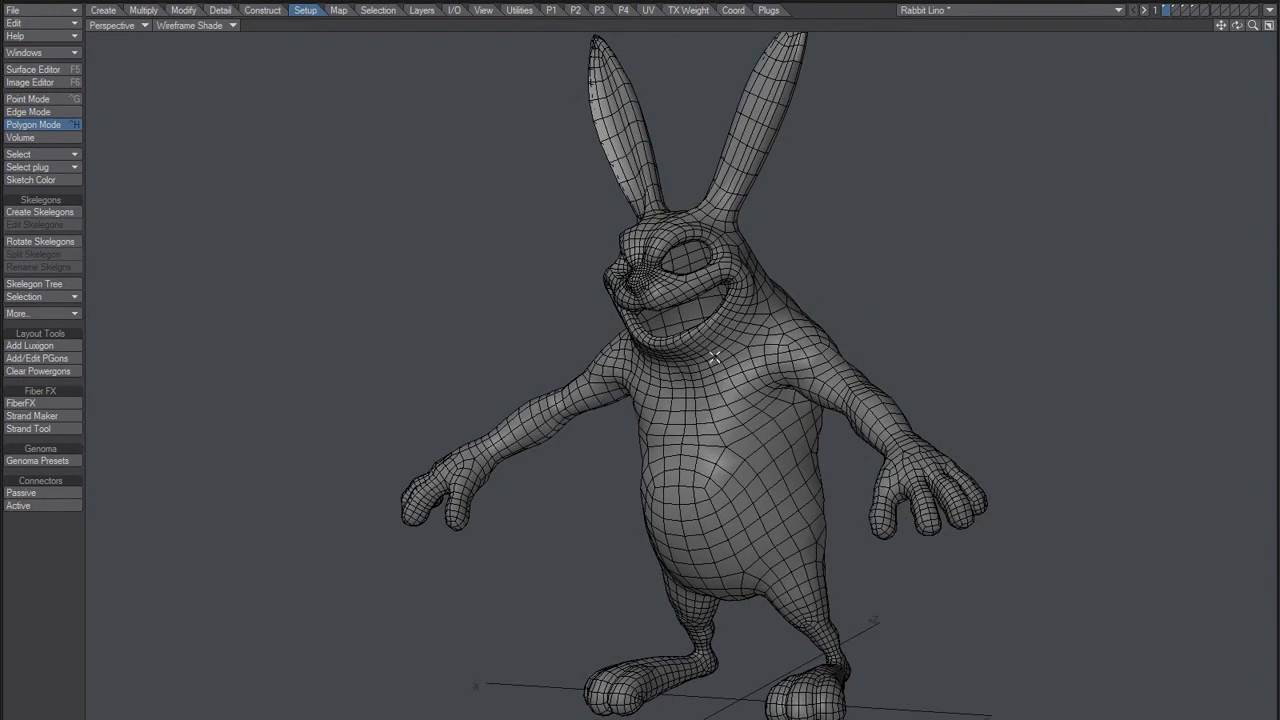
key(4)
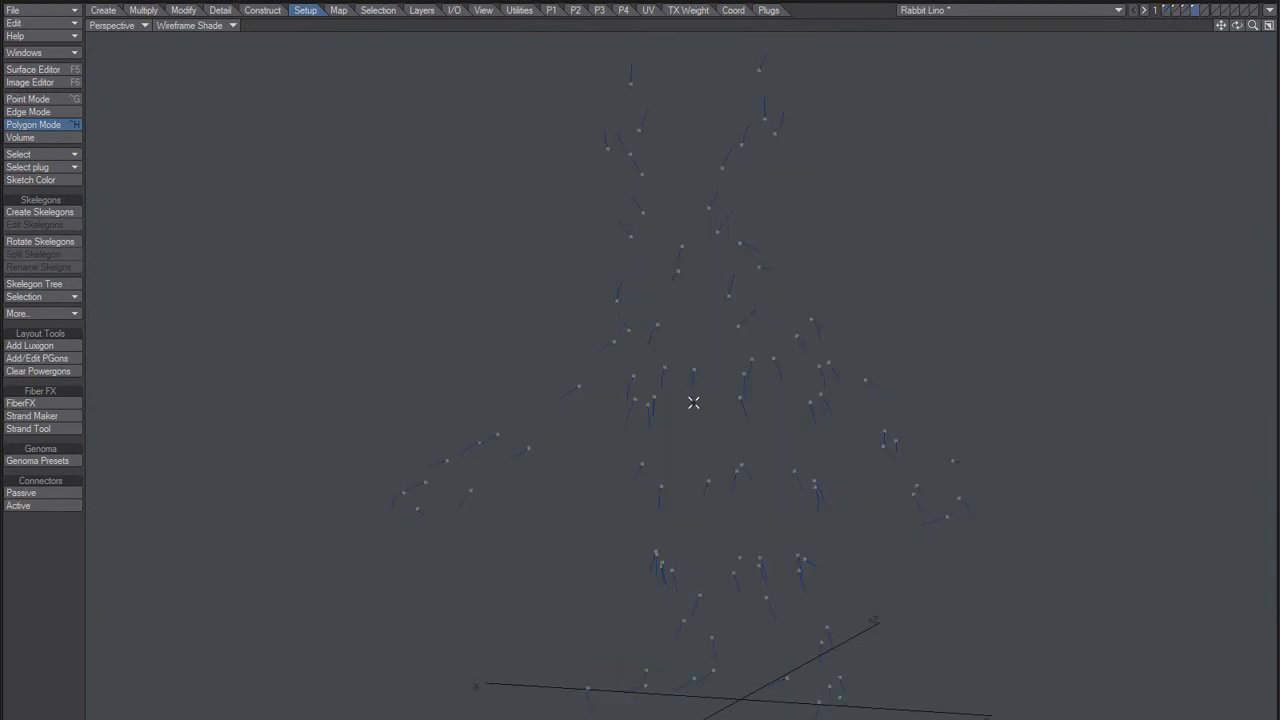
key(3)
alt+drag(697, 405, 662, 476)
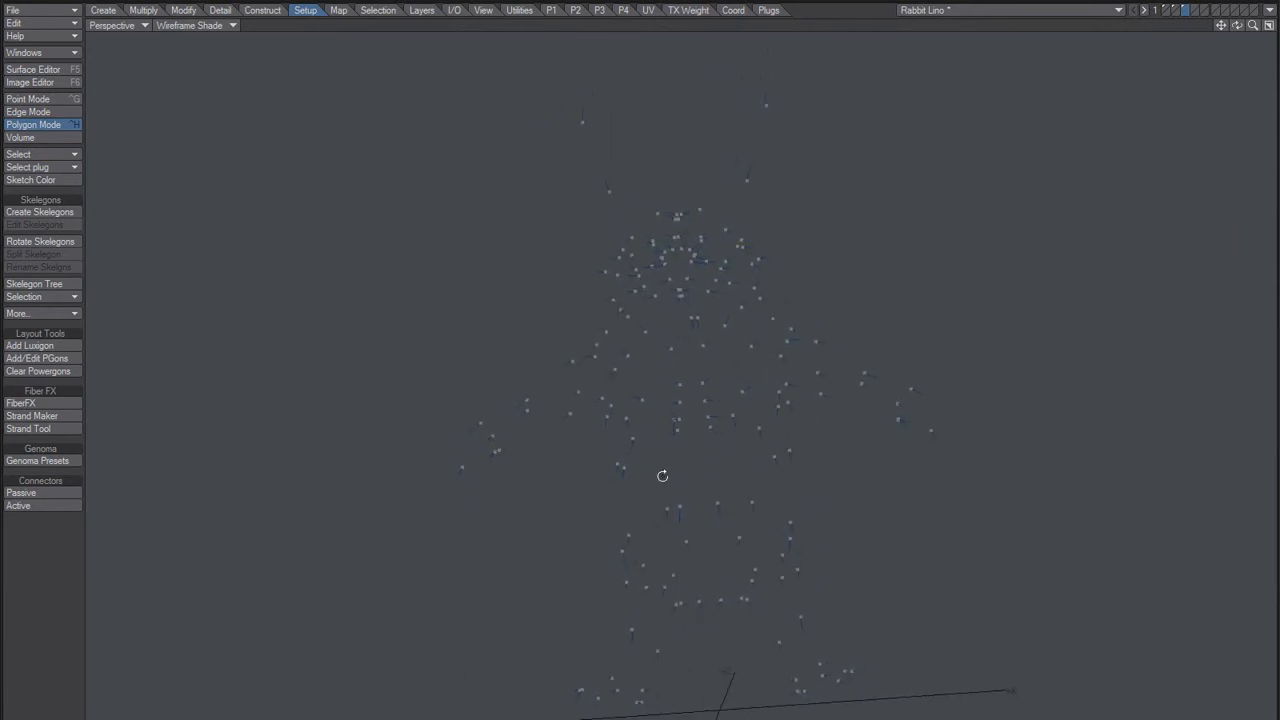
click(112, 25)
click(114, 18)
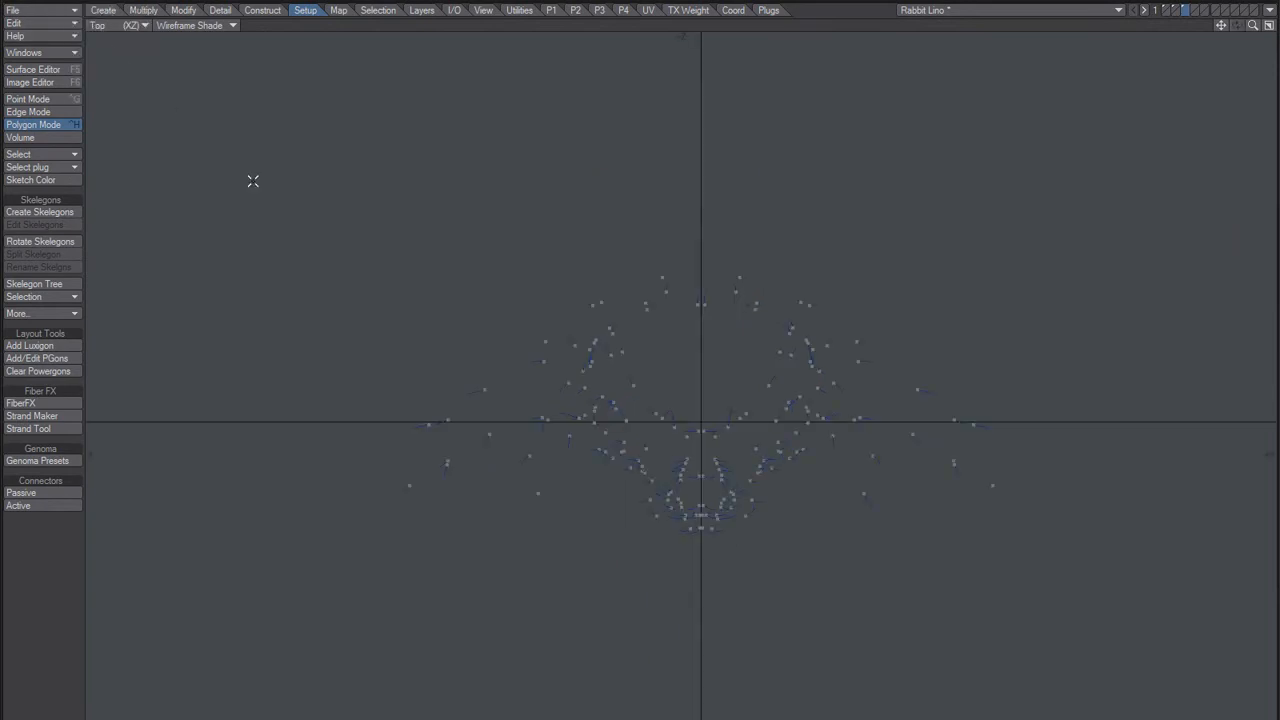
alt+drag(677, 504, 685, 439)
ctrl+alt+drag(685, 439, 739, 483)
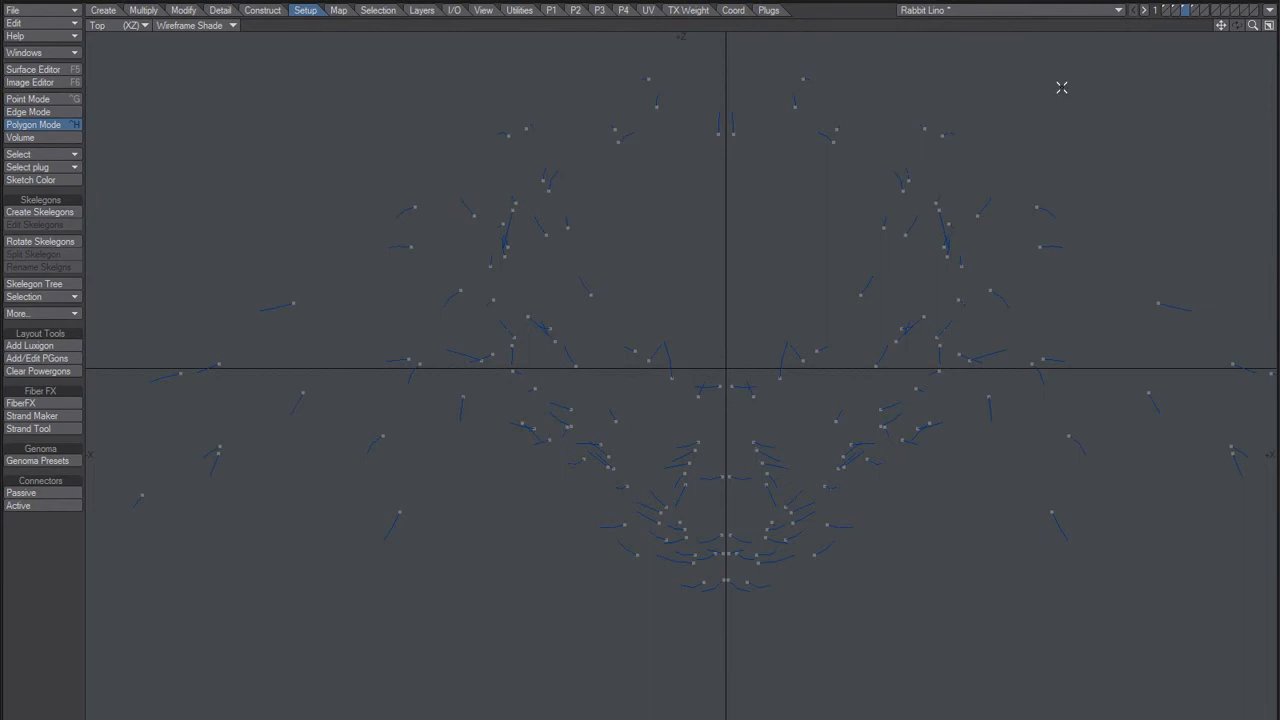
Step: Delete the mirrored guides on the negative X side of layer 4
click(1196, 10)
key(a)
mouse_move(753, 158)
right_down()
mouse_move(189, 340)
mouse_move(740, 510)
mouse_move(760, 451)
right_up()
key(Delete)
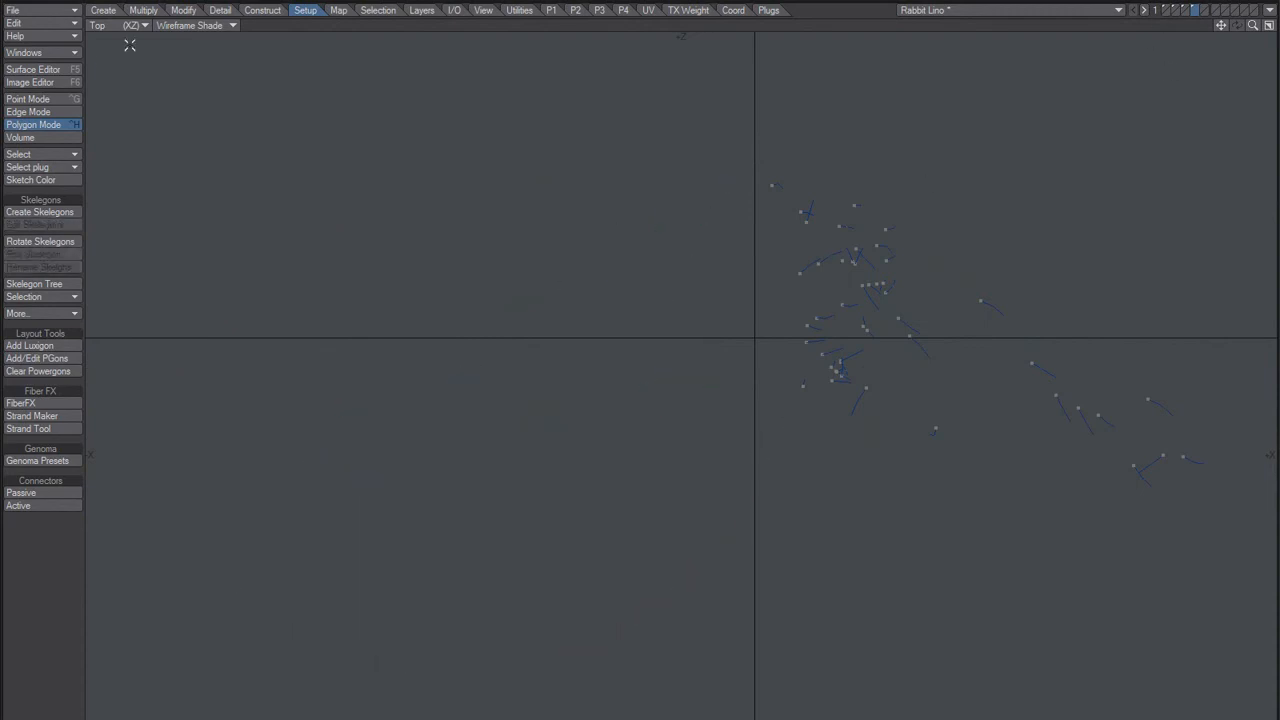
Step: Compare the guides on layers 3 and 4 from above and return layer 4 to the perspective view
click(199, 27)
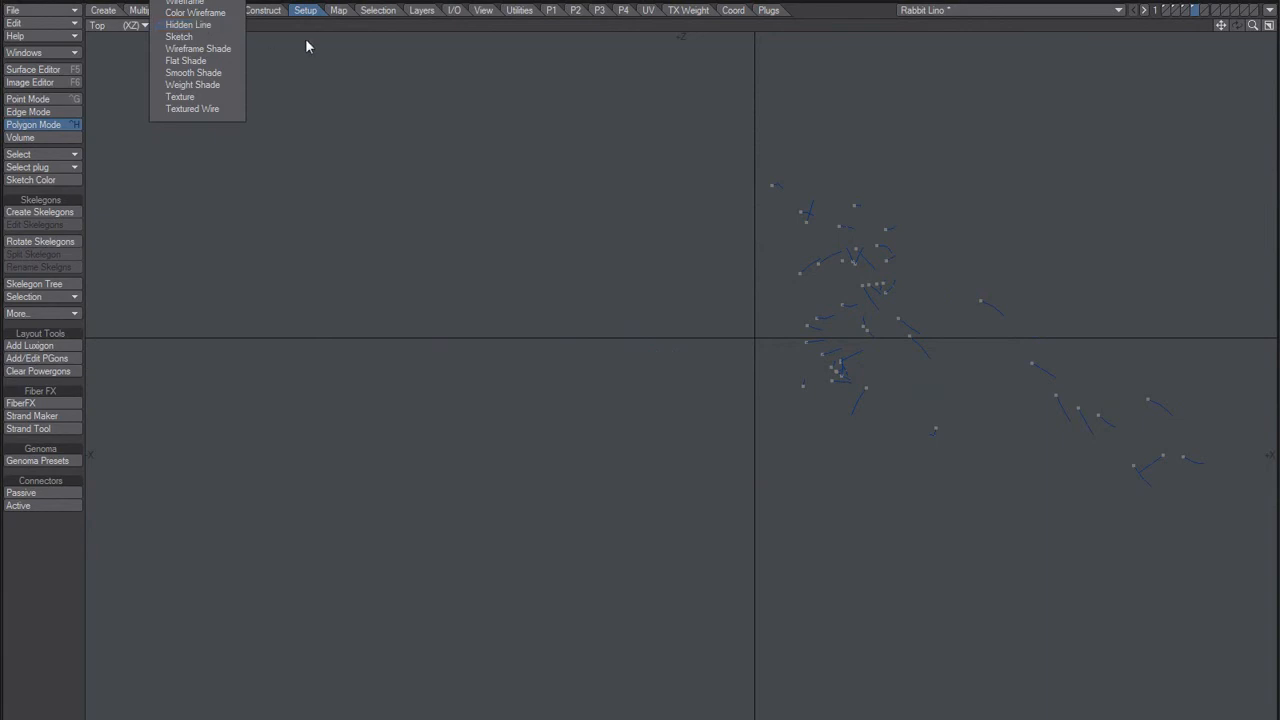
click(1166, 9)
click(1184, 8)
click(1192, 8)
click(1184, 9)
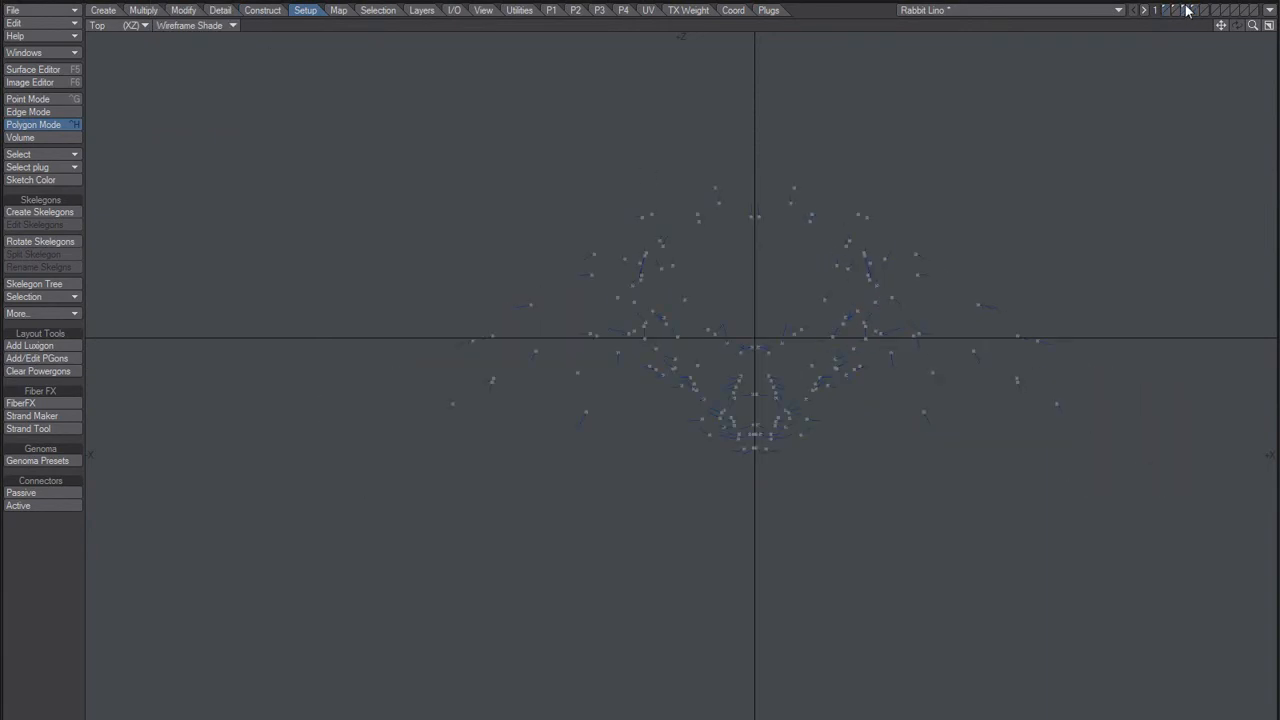
click(1193, 9)
click(100, 25)
click(105, 98)
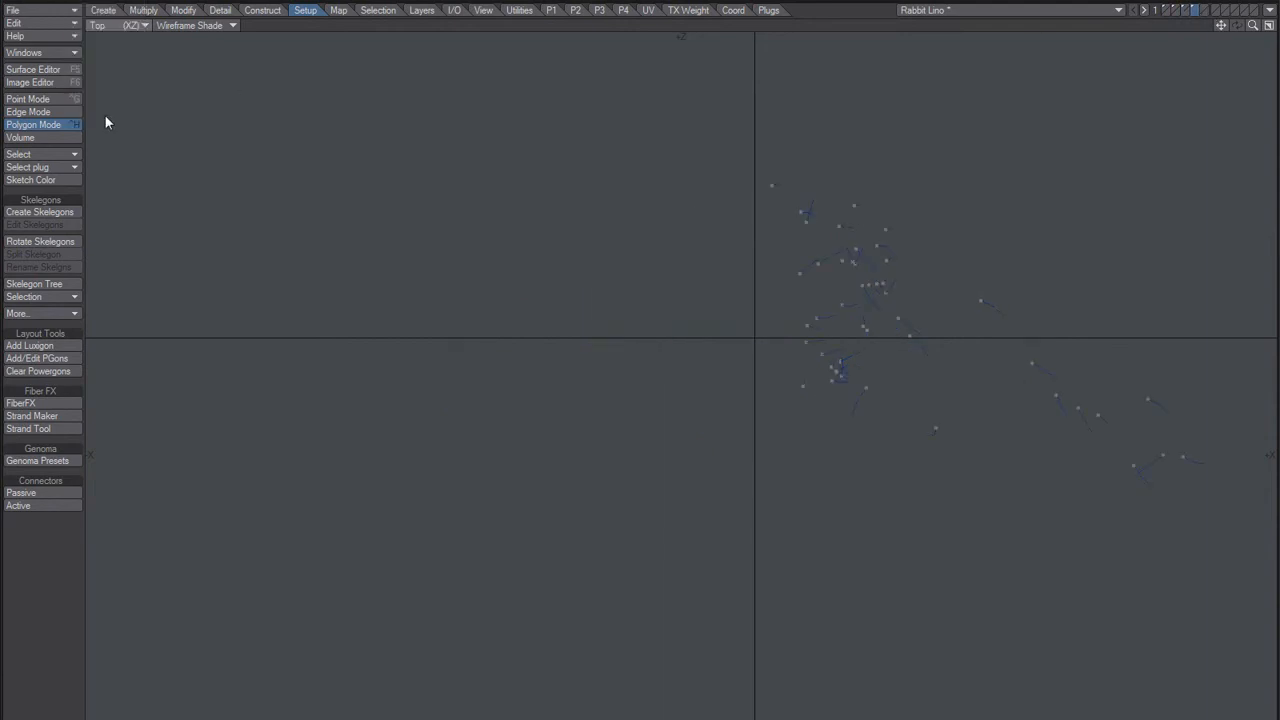
Step: Copy all half-body guides from layer 4 to layer 5
alt+drag(797, 417, 760, 427)
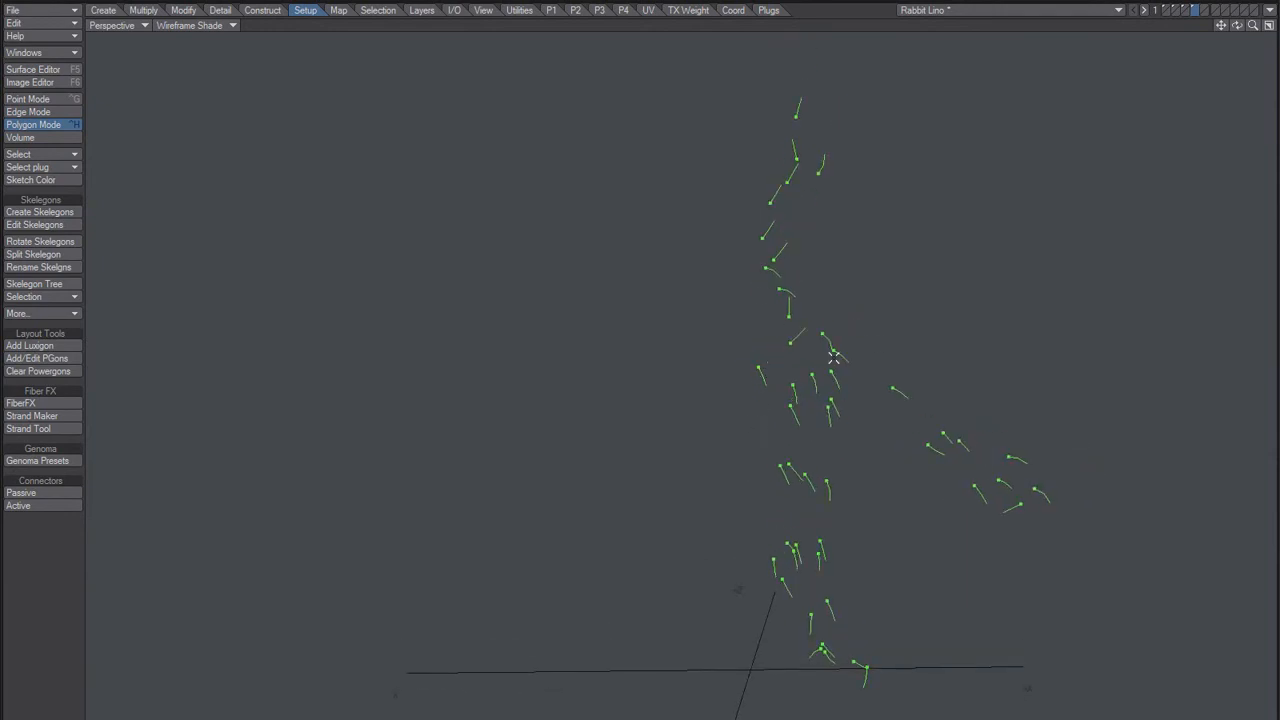
alt+drag(731, 403, 798, 372)
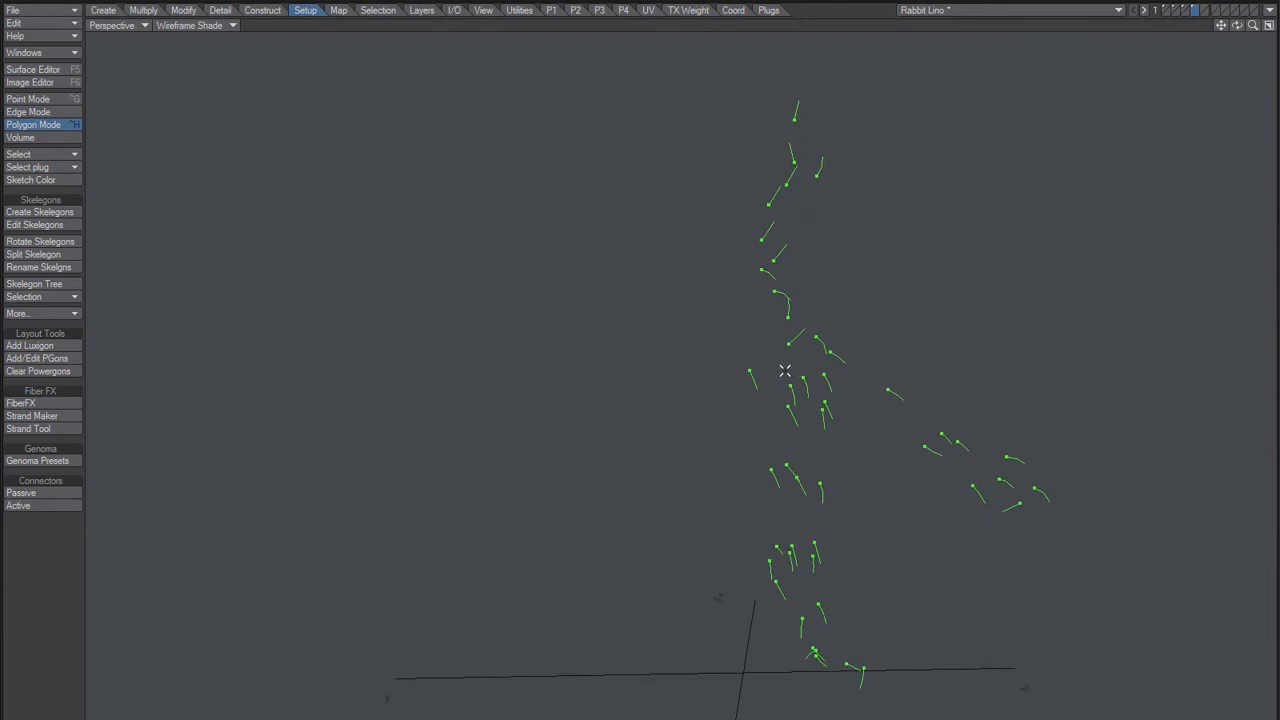
key(k)
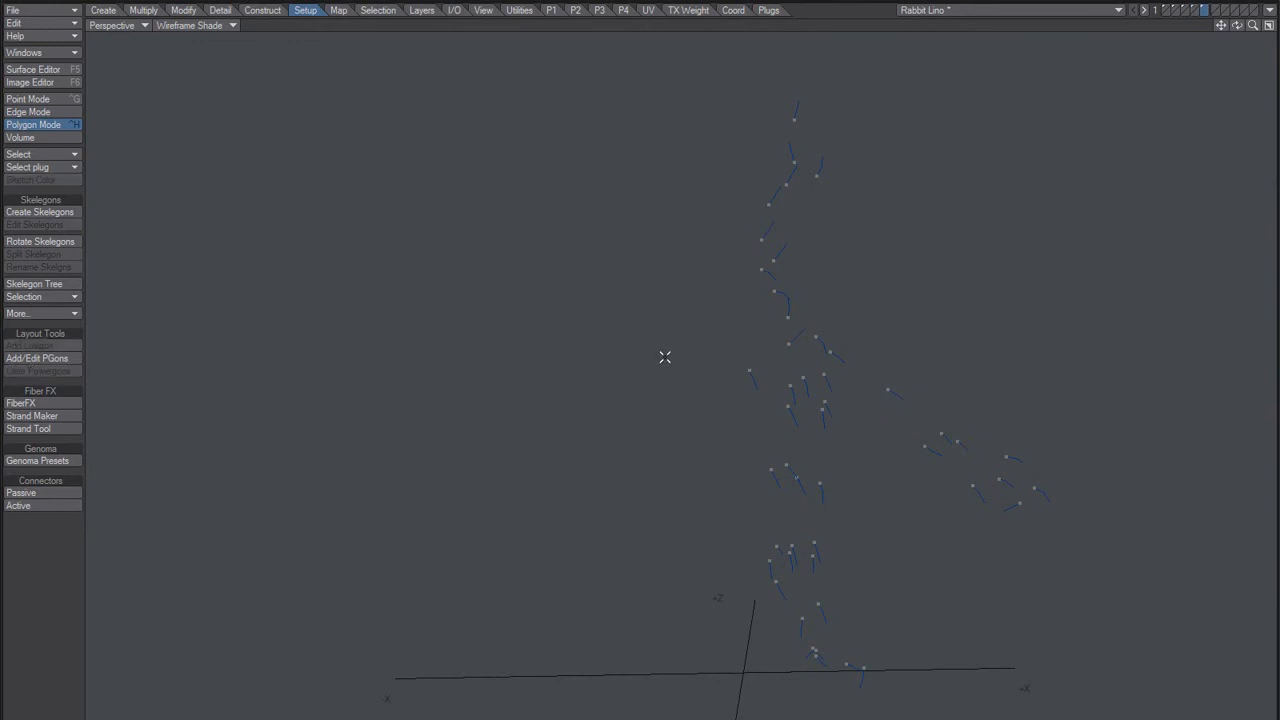
Step: Select all one-vertex polygons among the layer 5 guides and remove them
key(w)
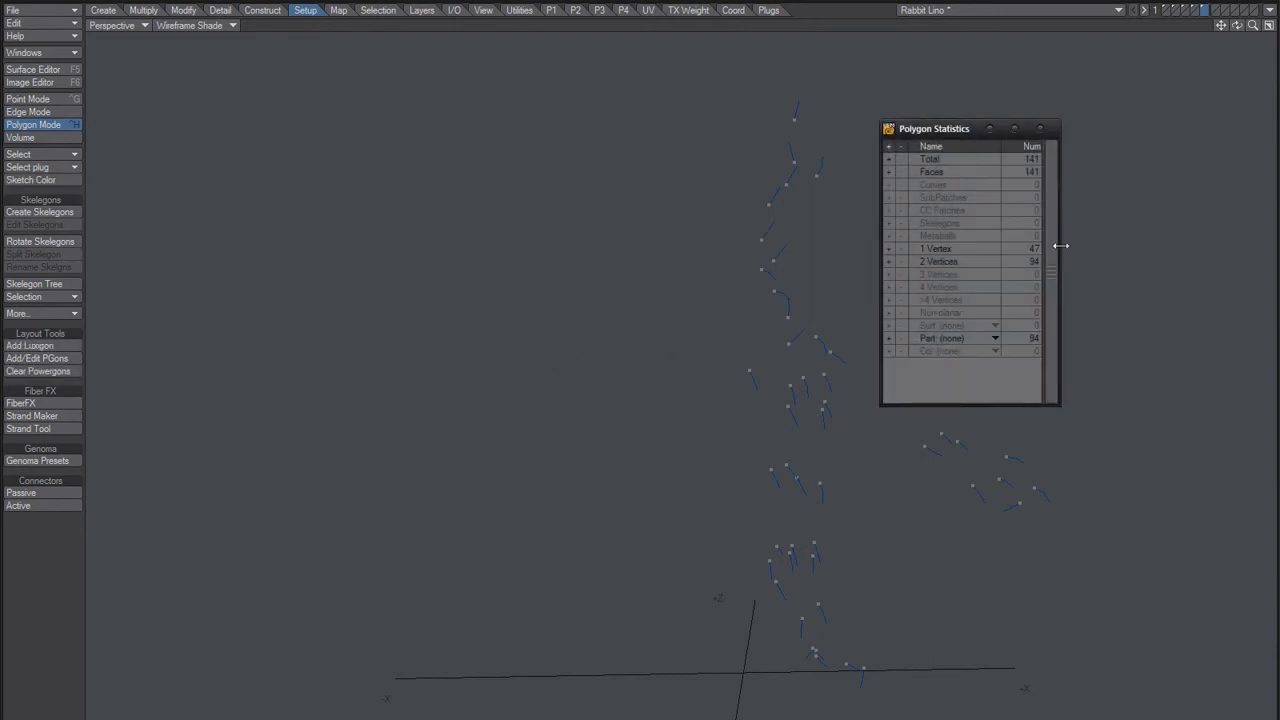
click(894, 249)
click(1041, 130)
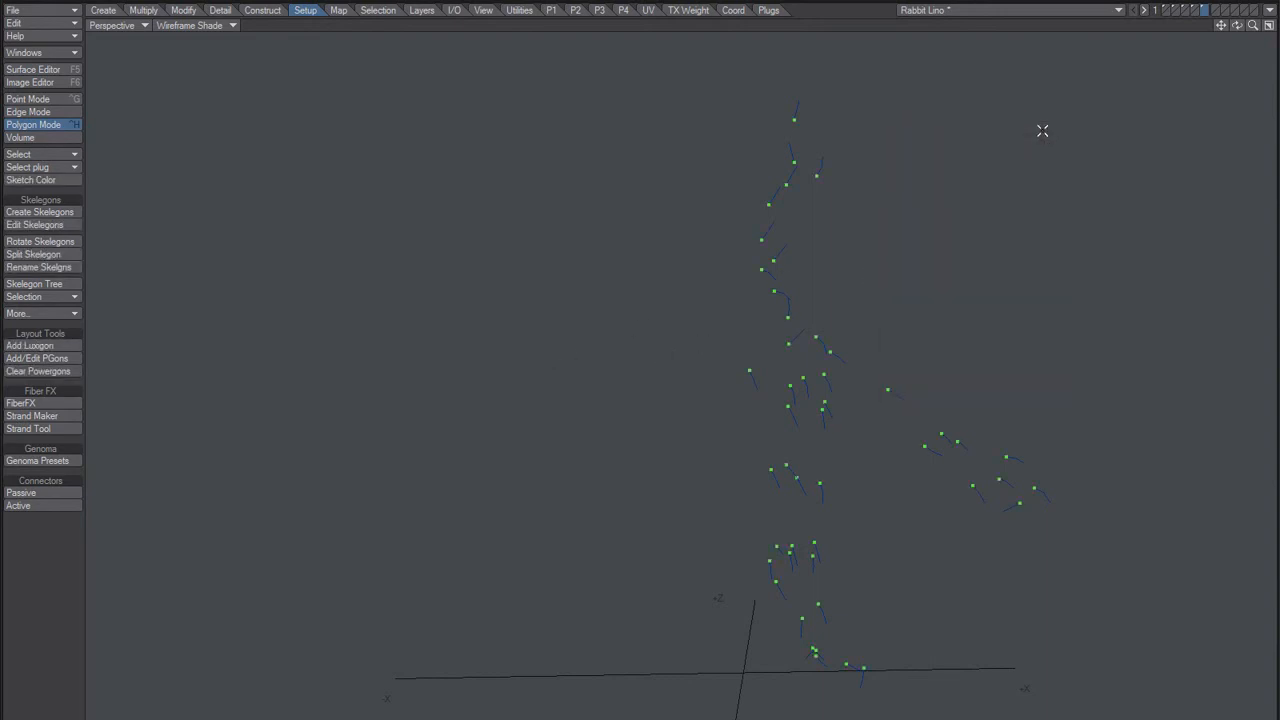
key(slash)
ctrl+alt+drag(784, 297, 815, 285)
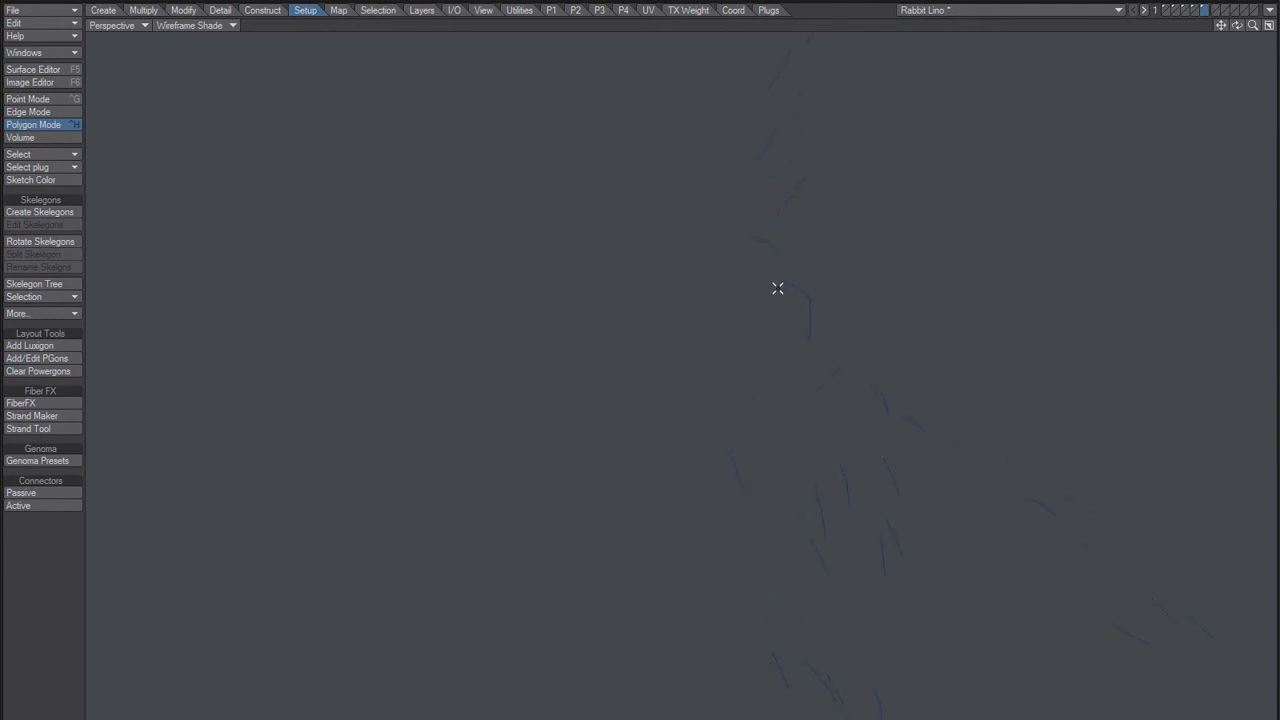
Step: Check the end points of a single guide on layer 5 up close in point mode
key(ctrl+g)
click(780, 283)
click(781, 282)
click(780, 283)
click(780, 282)
click(776, 282)
click(779, 284)
click(780, 282)
click(789, 300)
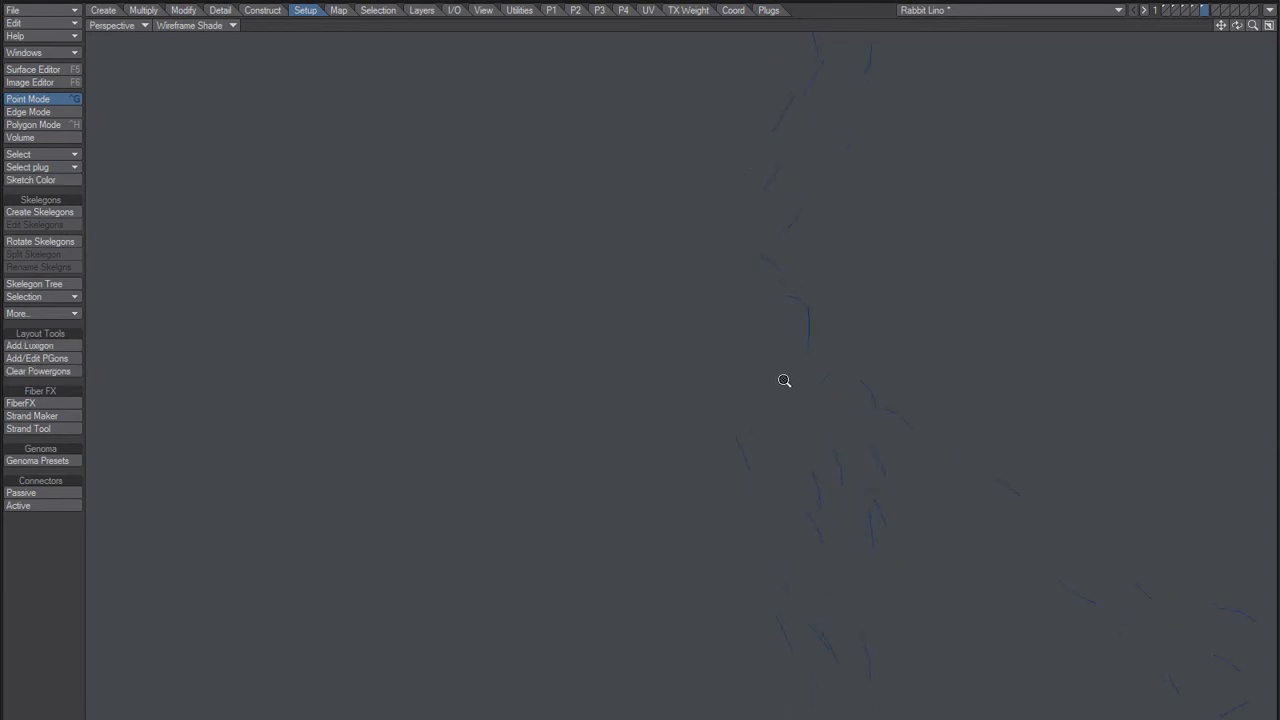
Step: Merge the guide points on layer 5 with the Automatic range and Keep 1-Point Polygons enabled
ctrl+alt+drag(784, 380, 764, 353)
ctrl+alt+drag(773, 344, 742, 370)
key(m)
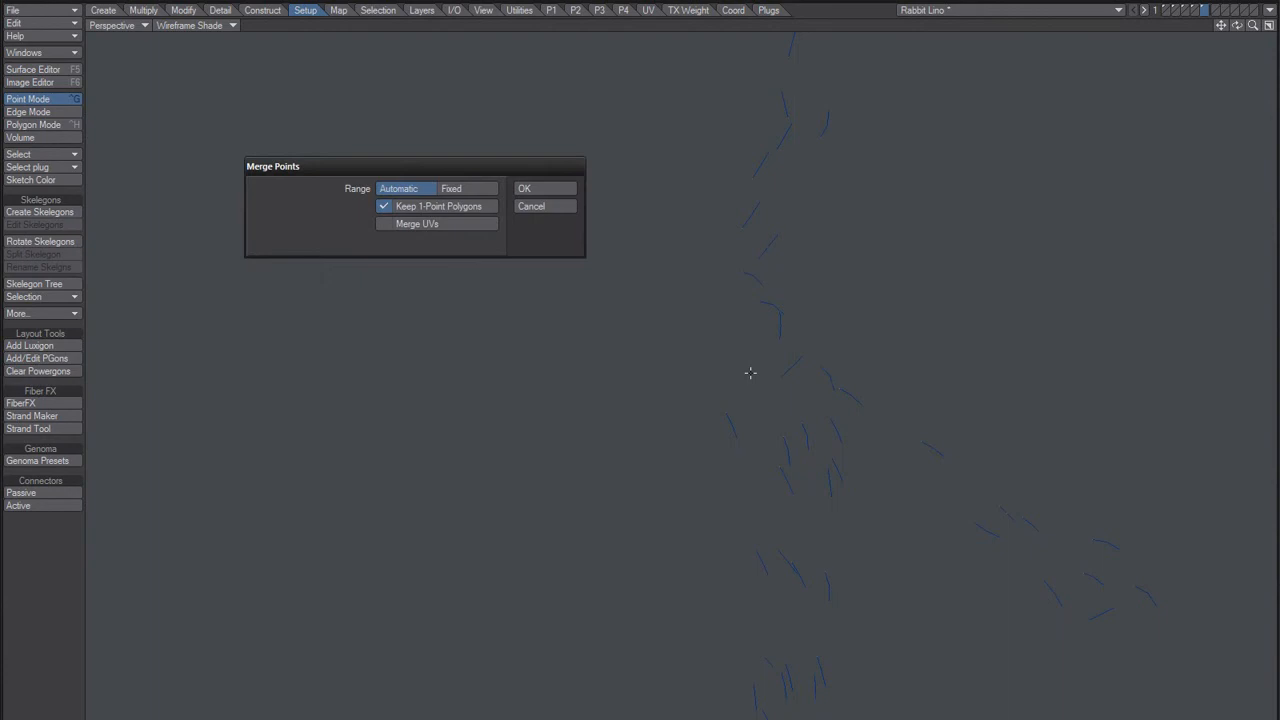
key(Return)
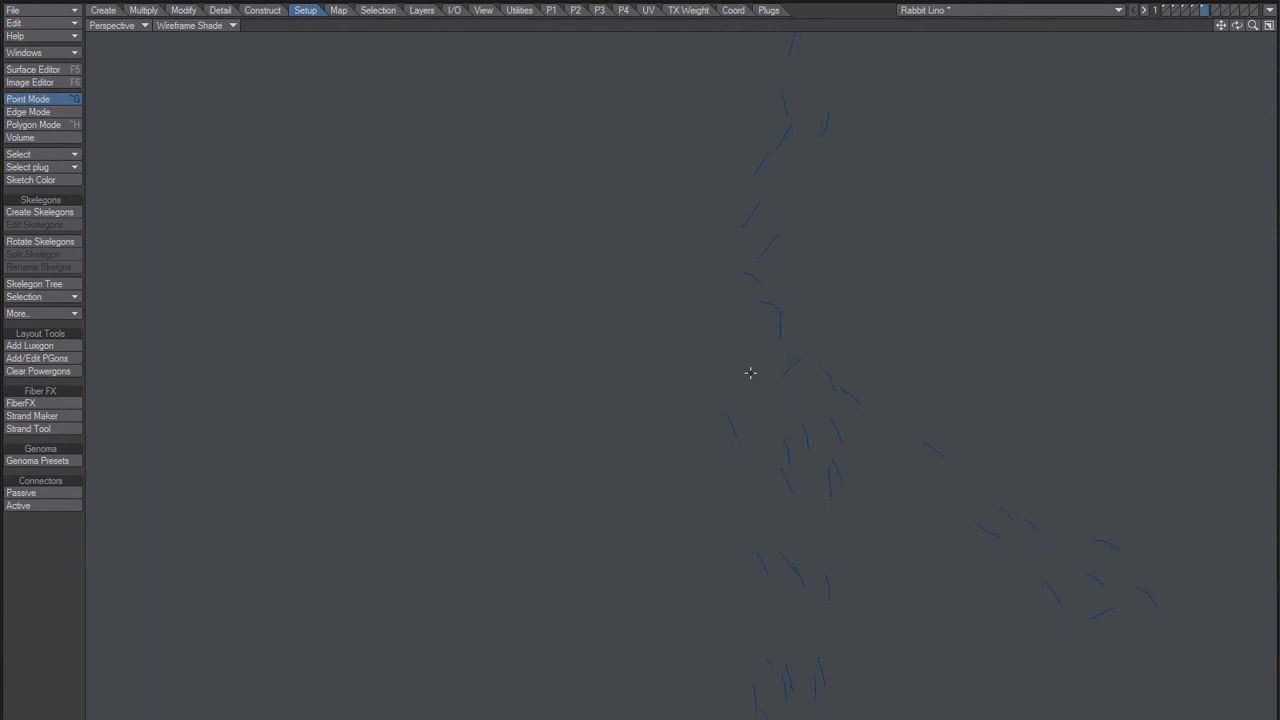
Step: Mirror the cleaned-up guides on layer 5 to the other half of the body
ctrl+alt+drag(742, 249, 648, 400)
alt+shift+drag(648, 400, 639, 322)
alt+drag(729, 426, 687, 332)
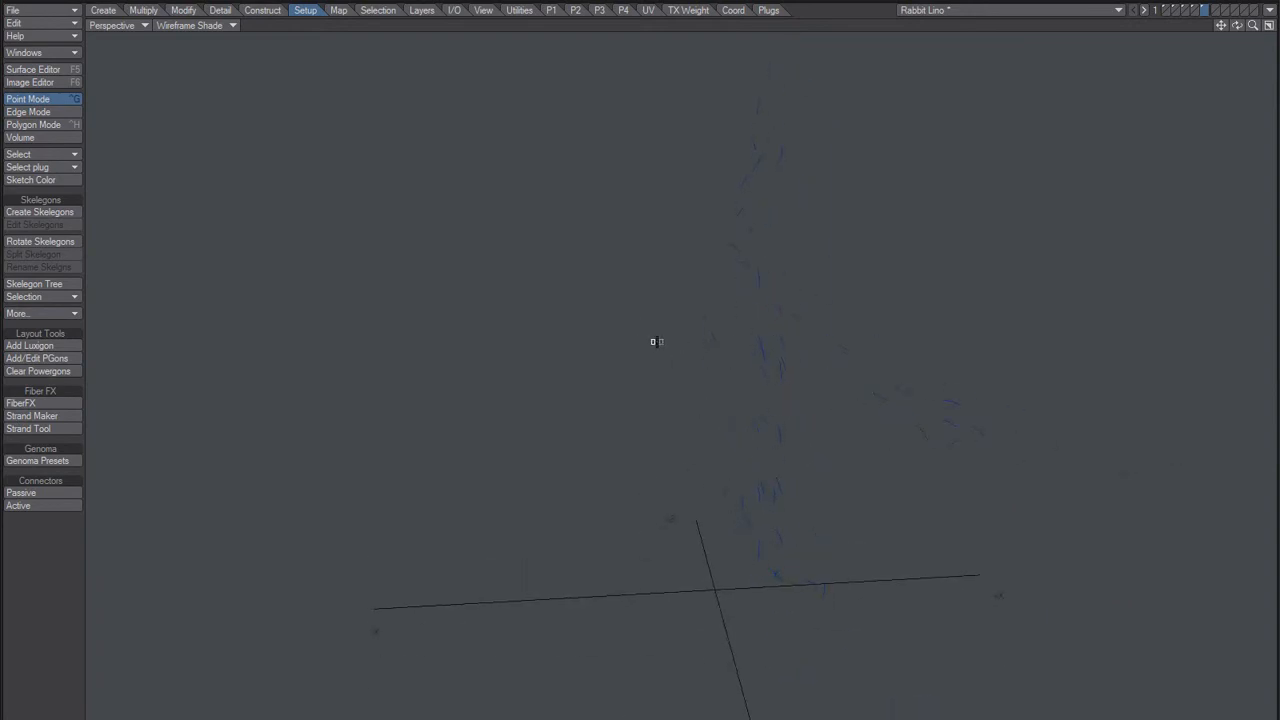
key(n)
click(314, 202)
key(space)
Step: Start FiberFX on the rabbit mesh in layer 1 with a fiber quantity of 10000 and a fiber length of 50 mm
key(1)
alt+drag(324, 417, 116, 446)
click(30, 404)
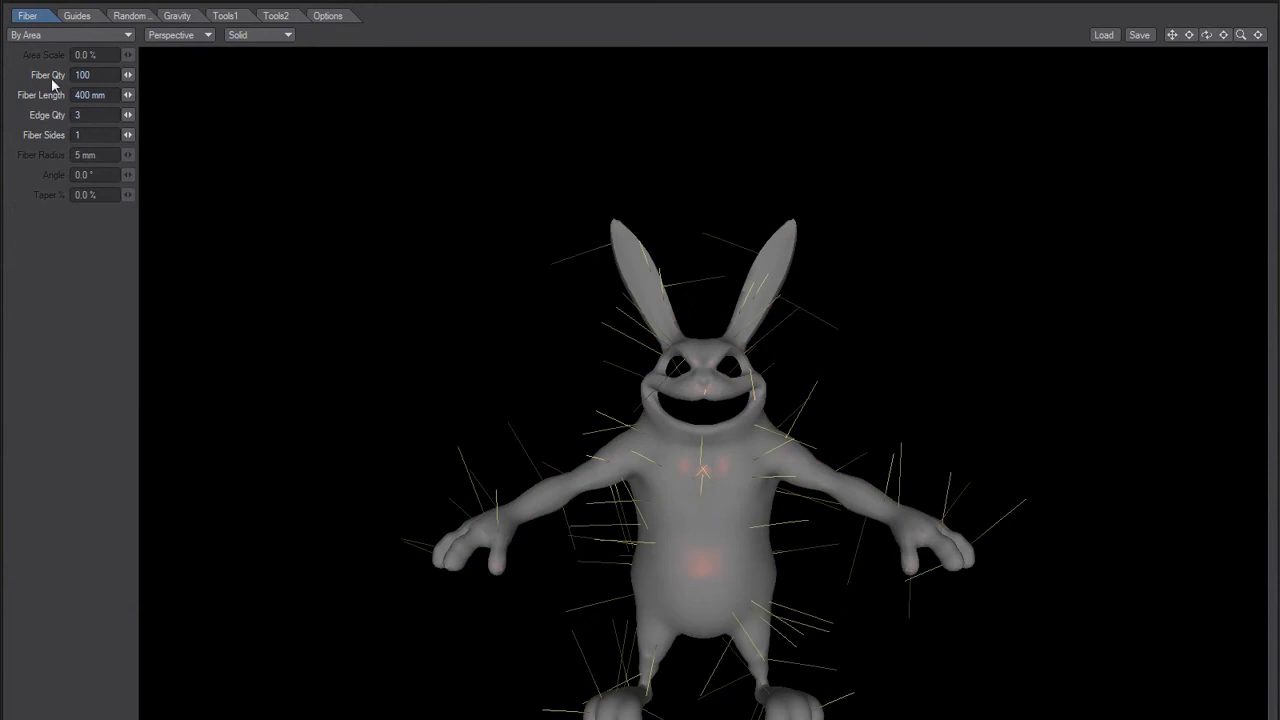
key(Tab)
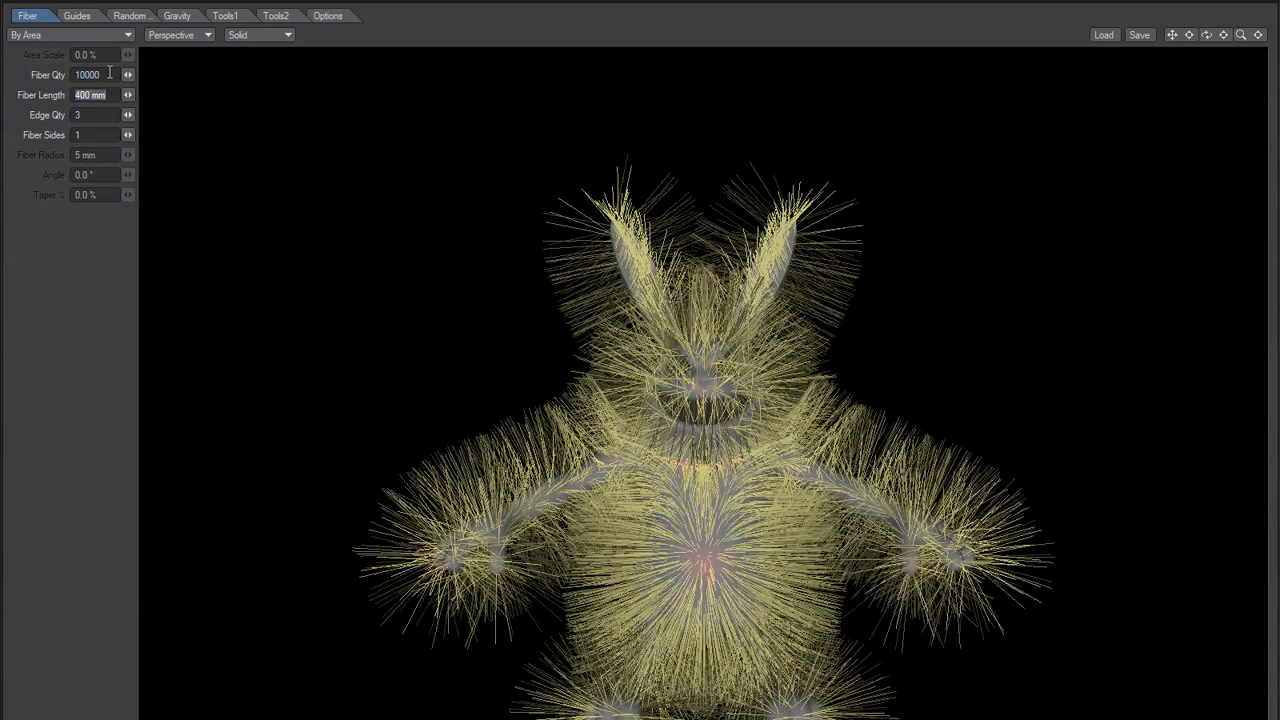
text(50)
key(Tab)
Step: Add the half-body styling guides from layer 4 to the fur and check them from the side
click(76, 16)
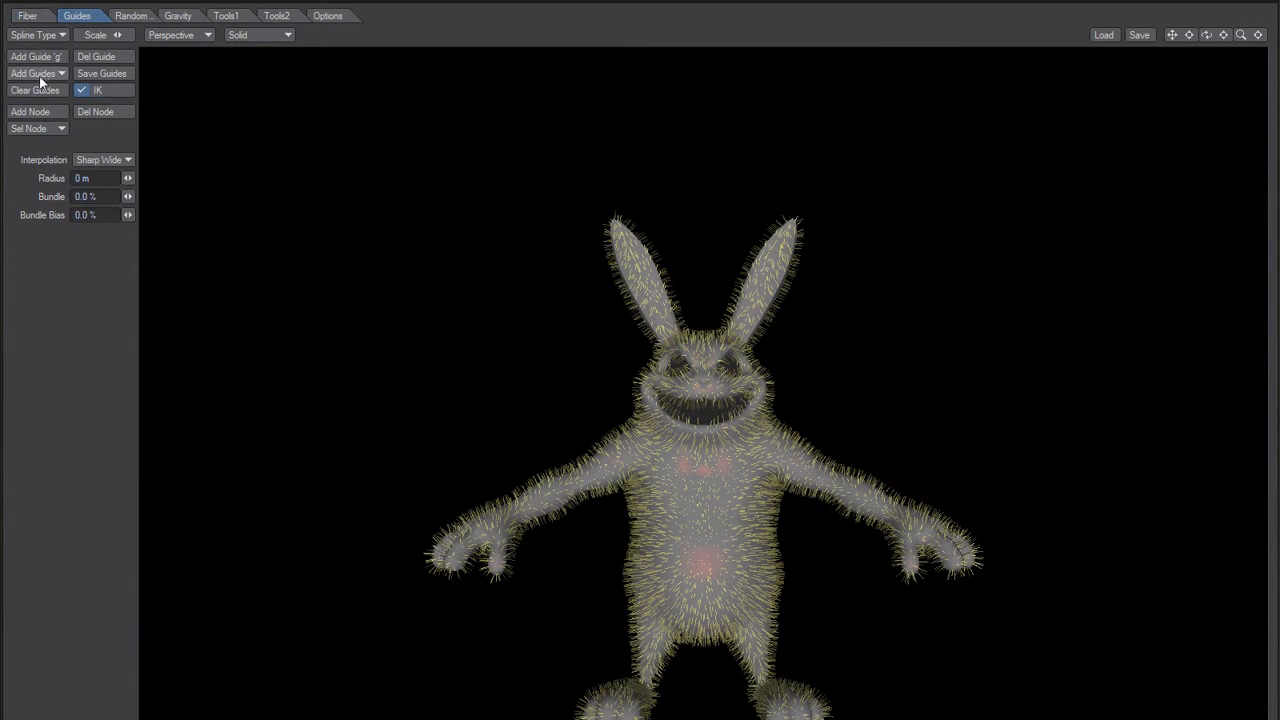
click(46, 77)
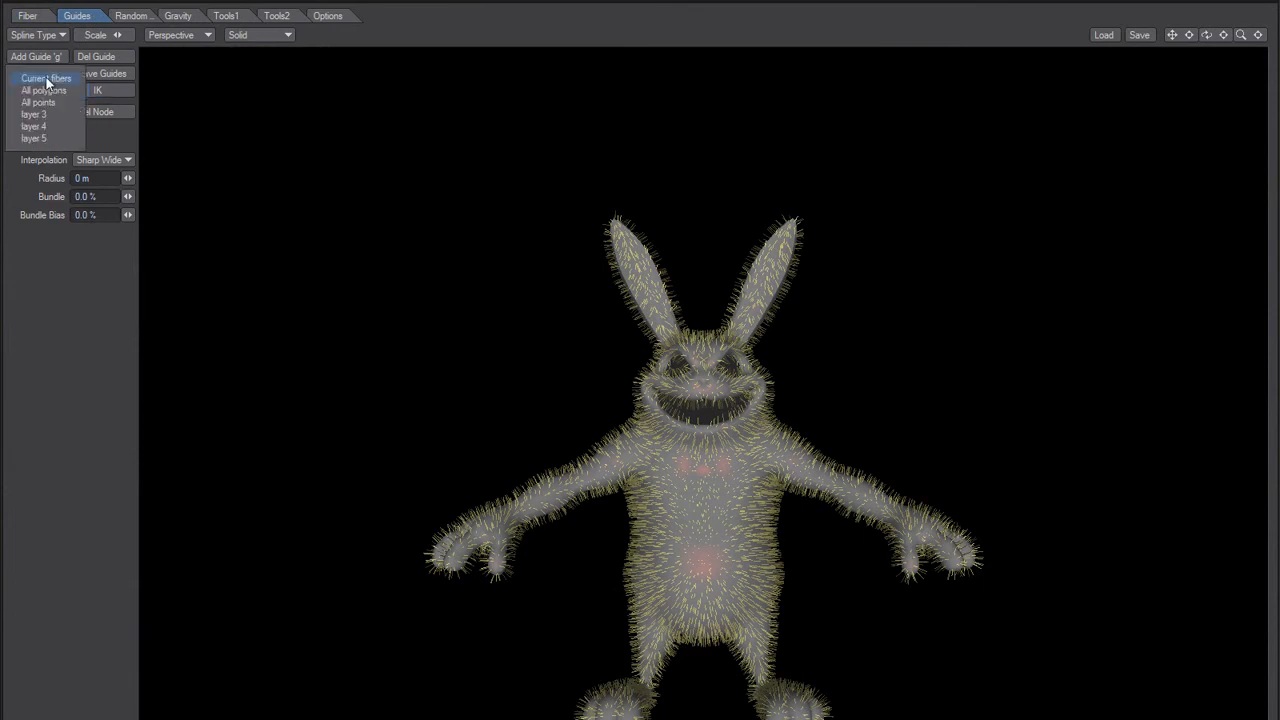
click(58, 126)
alt+drag(690, 520, 557, 534)
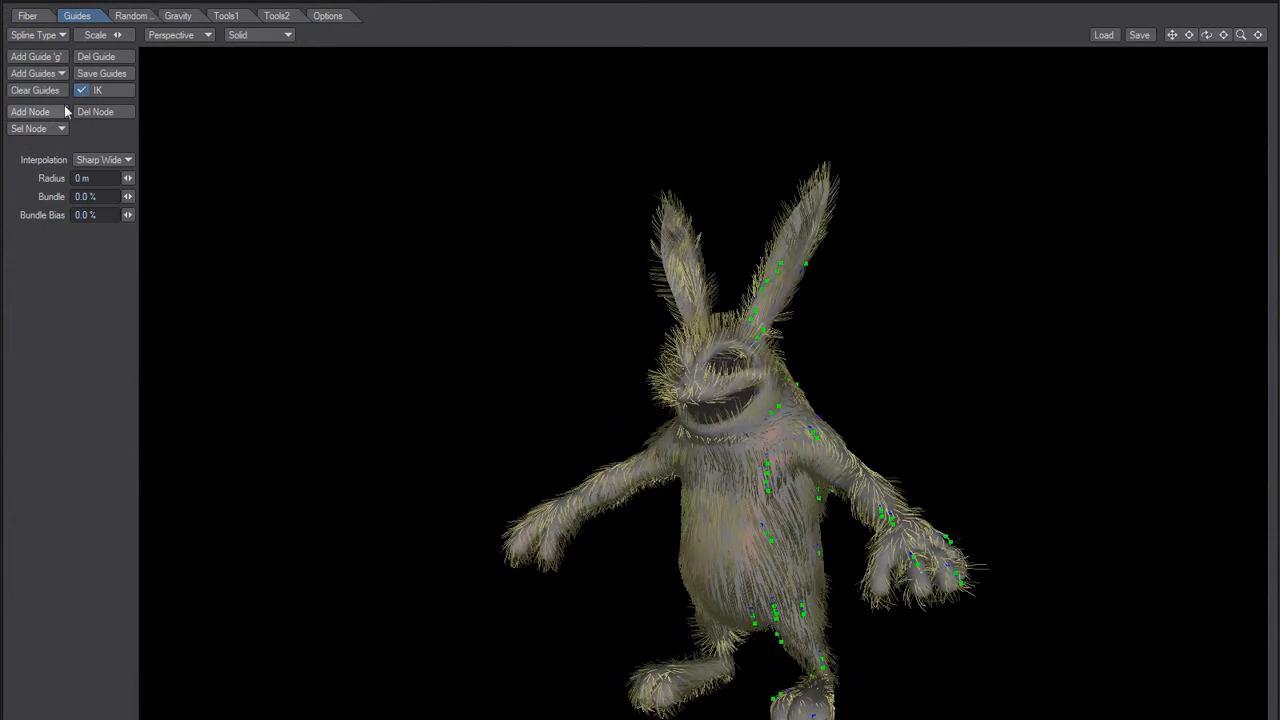
Step: Replace the half-body styling guides with the mirrored guides from layer 5 and inspect the resulting fur on both sides of the body
click(50, 75)
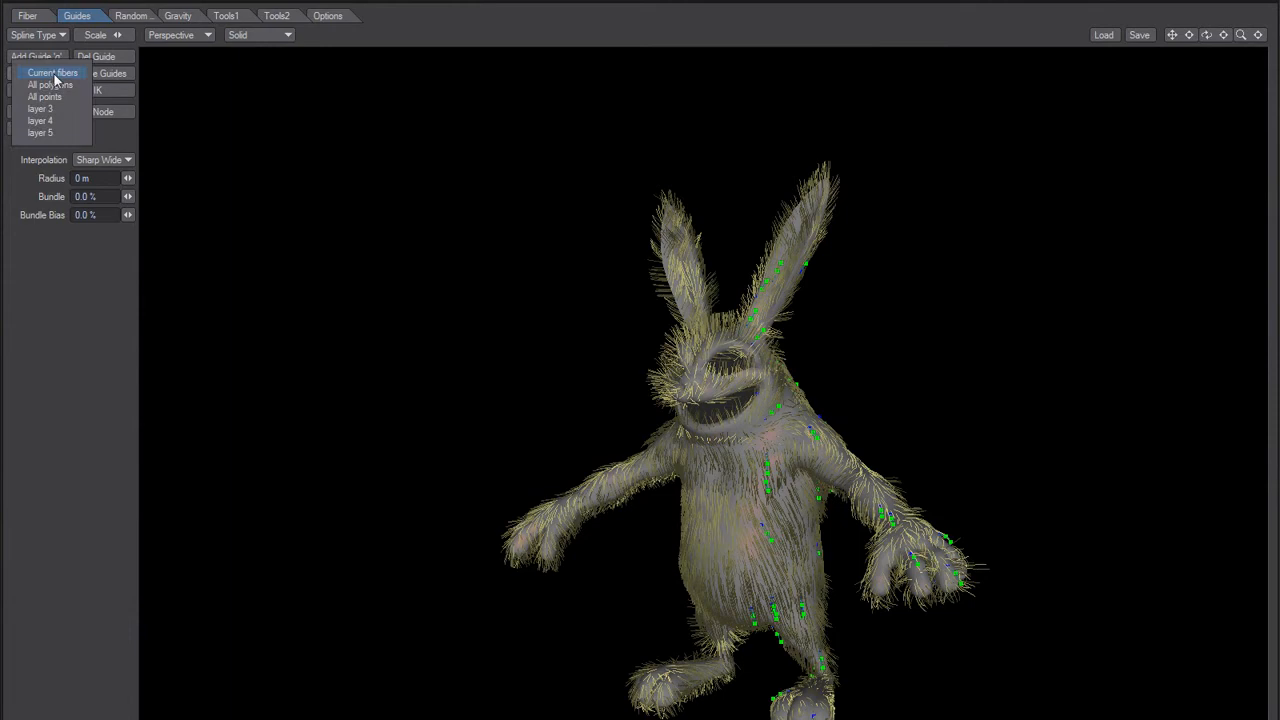
click(52, 74)
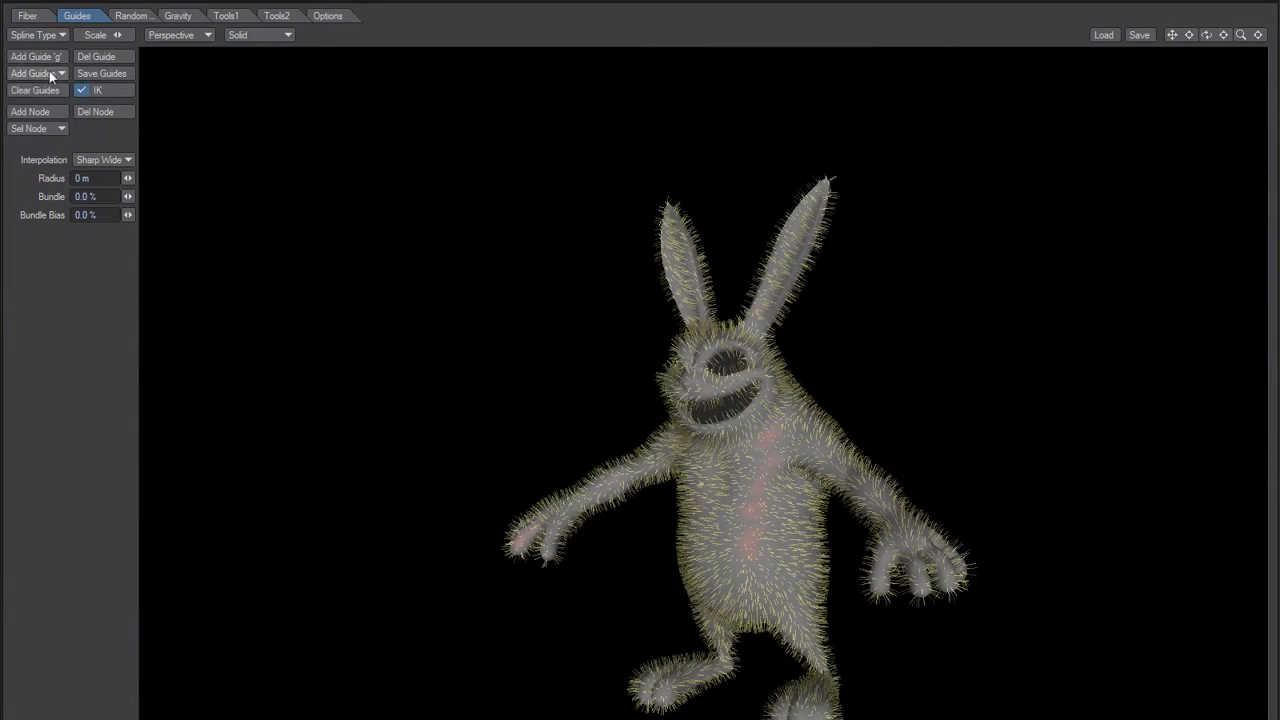
click(44, 78)
click(45, 135)
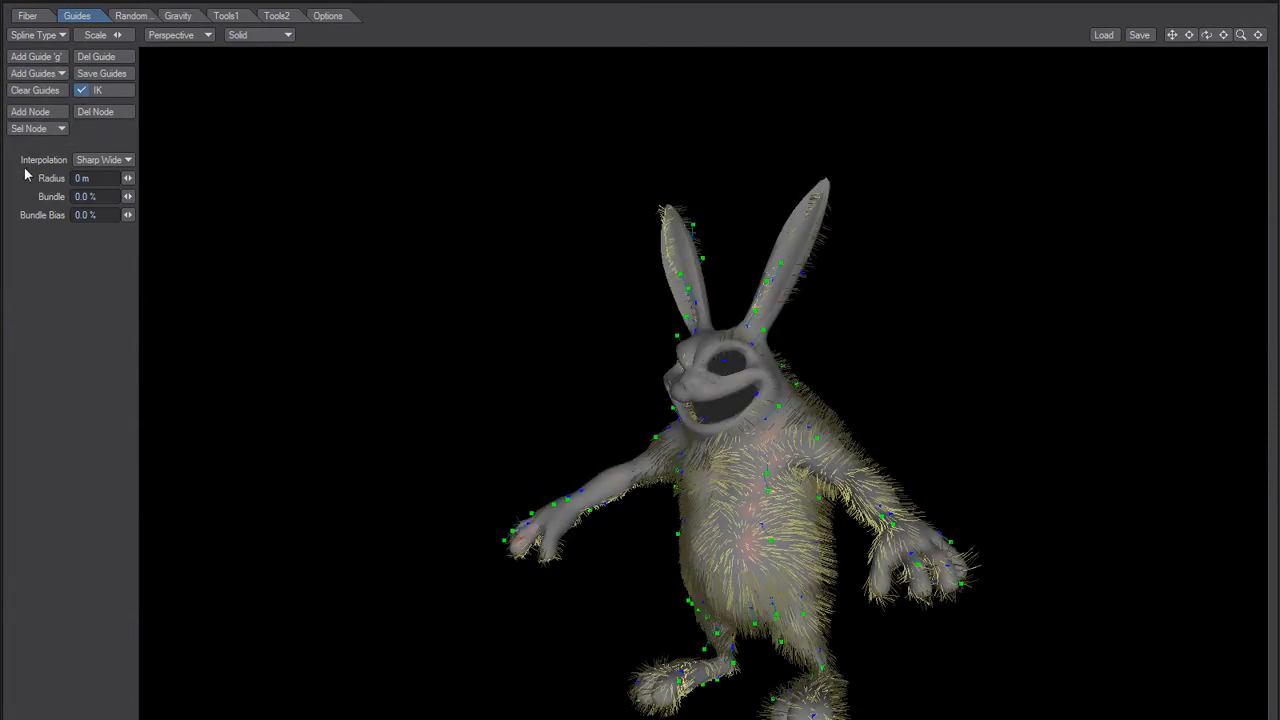
scroll(786, 487, up, 5)
alt+drag(786, 486, 502, 244)
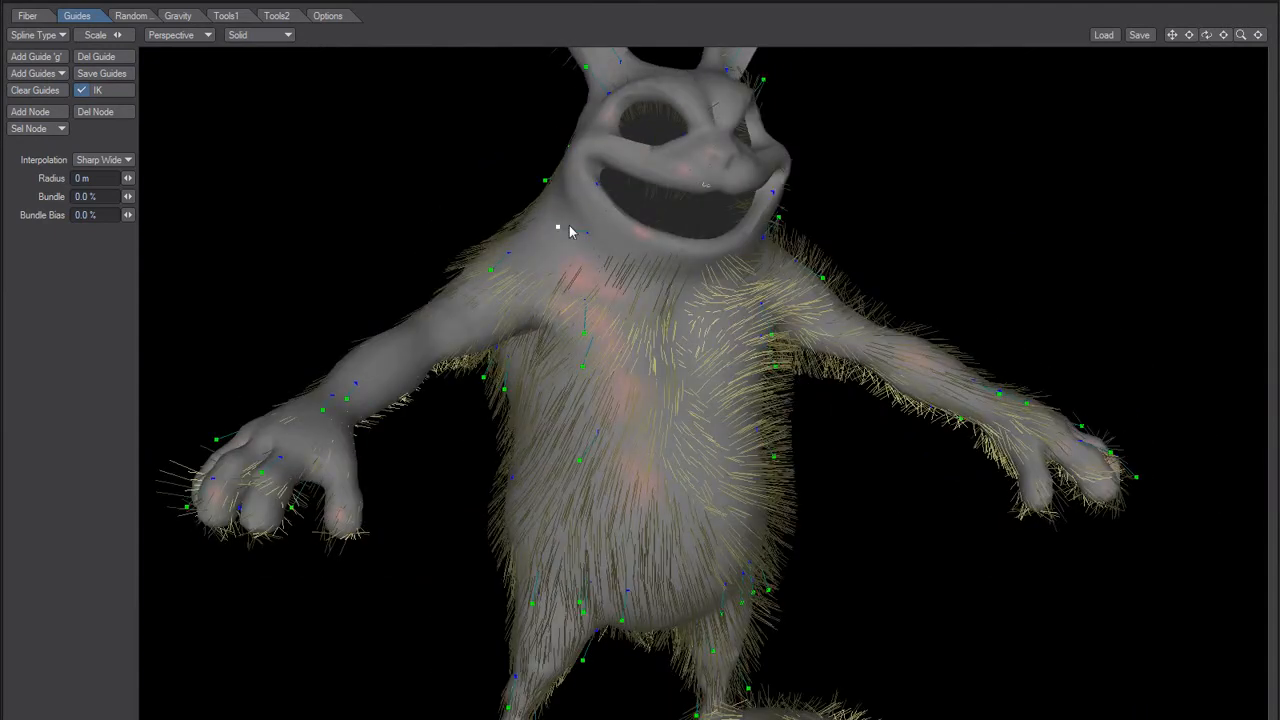
alt+drag(628, 307, 829, 240)
alt+drag(548, 378, 441, 385)
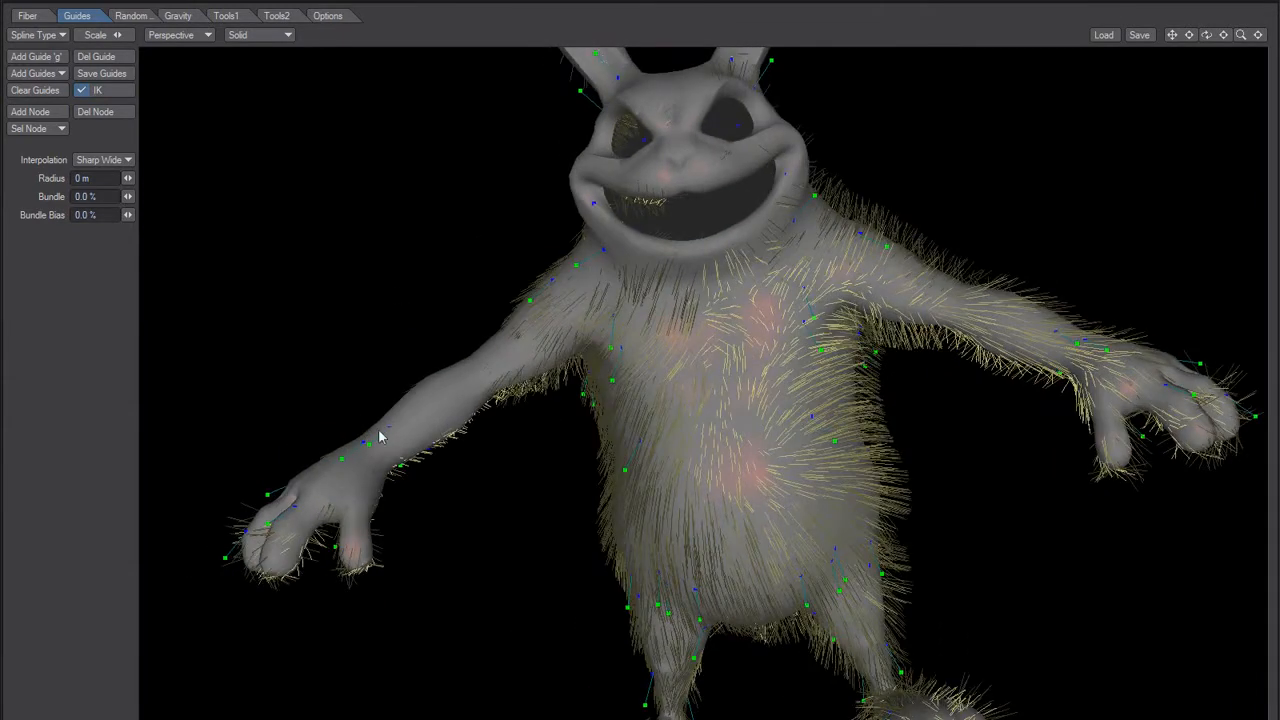
alt+drag(358, 461, 407, 440)
alt+drag(543, 382, 578, 369)
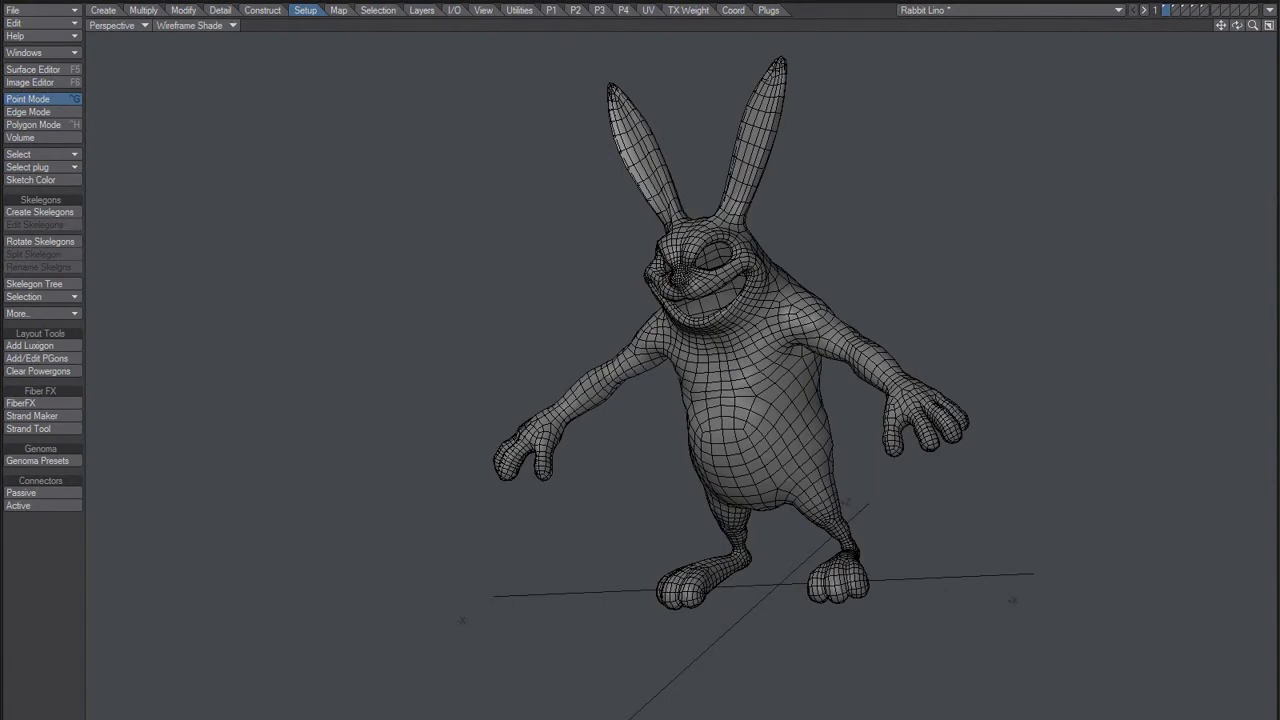
Step: Switch to Notepad and add the line "Bug9 - Mirroring Guides in 'Modeler' doesn't work" directly below the Bug8 entry
key(alt+Tab)
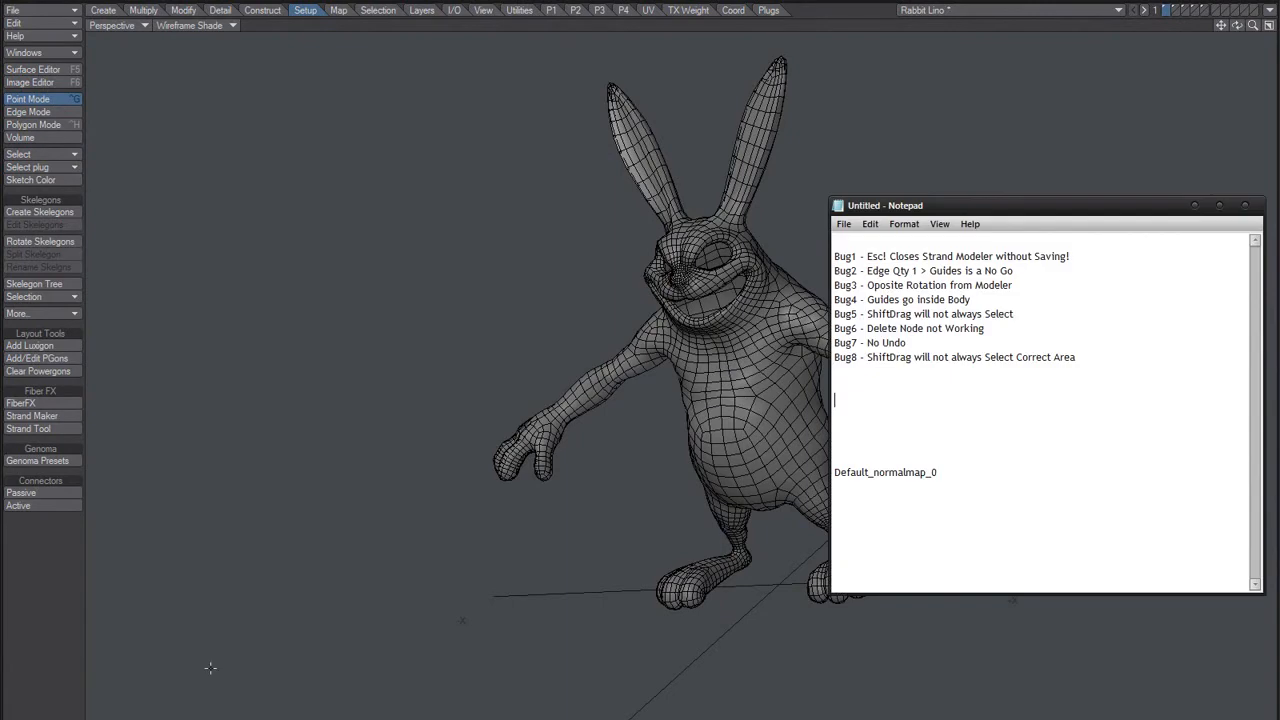
mouse_move(982, 211)
mouse_down()
mouse_move(951, 233)
mouse_move(982, 203)
mouse_up()
click(854, 363)
text(B)
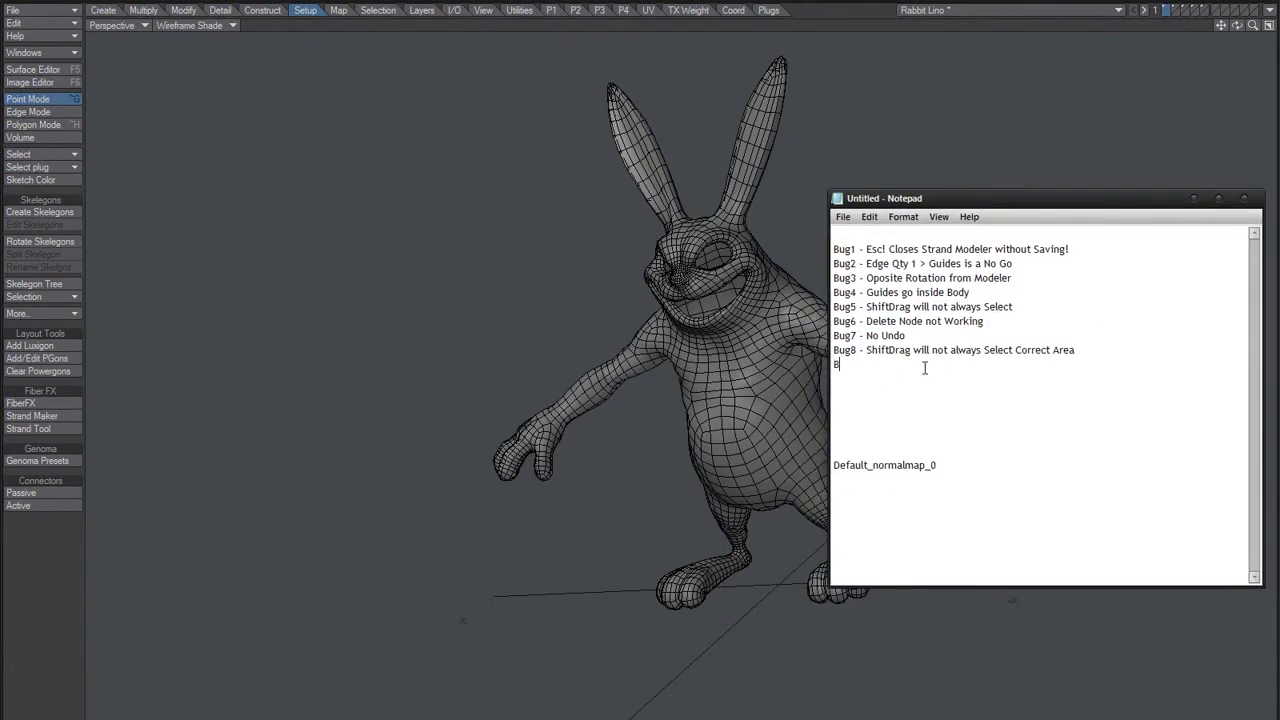
text(ug9 - Mirroring Guides in)
key(BackSpace)
key(BackSpace)
key(BackSpace)
text(u)
key(BackSpace)
text(in 'Modeler)
text(' doesn't work)
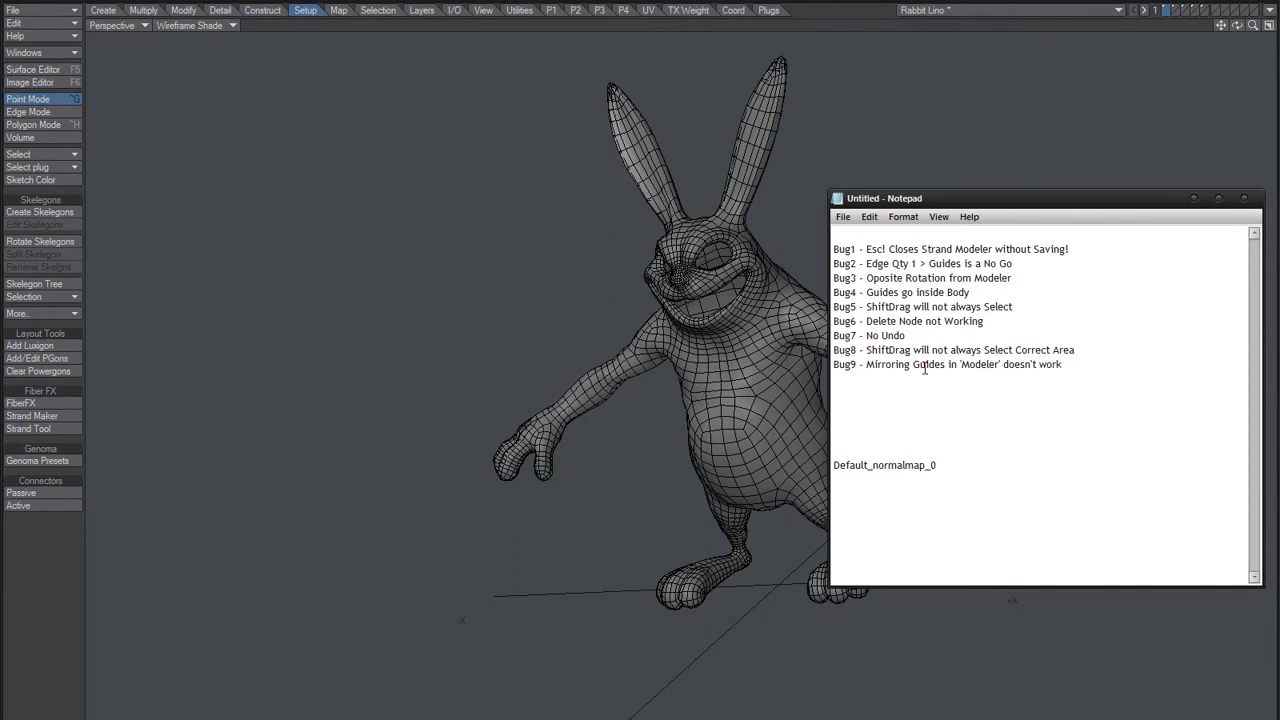
text( ())
Step: Append "(for StrandM import)" to the end of the Bug9 line
key(Return)
text(for import)
text([IMG] HTTP://ERIKALSTAD.COM/BACKUP/MISC.PHP_FILES/SMILE.GIF[/IMG])
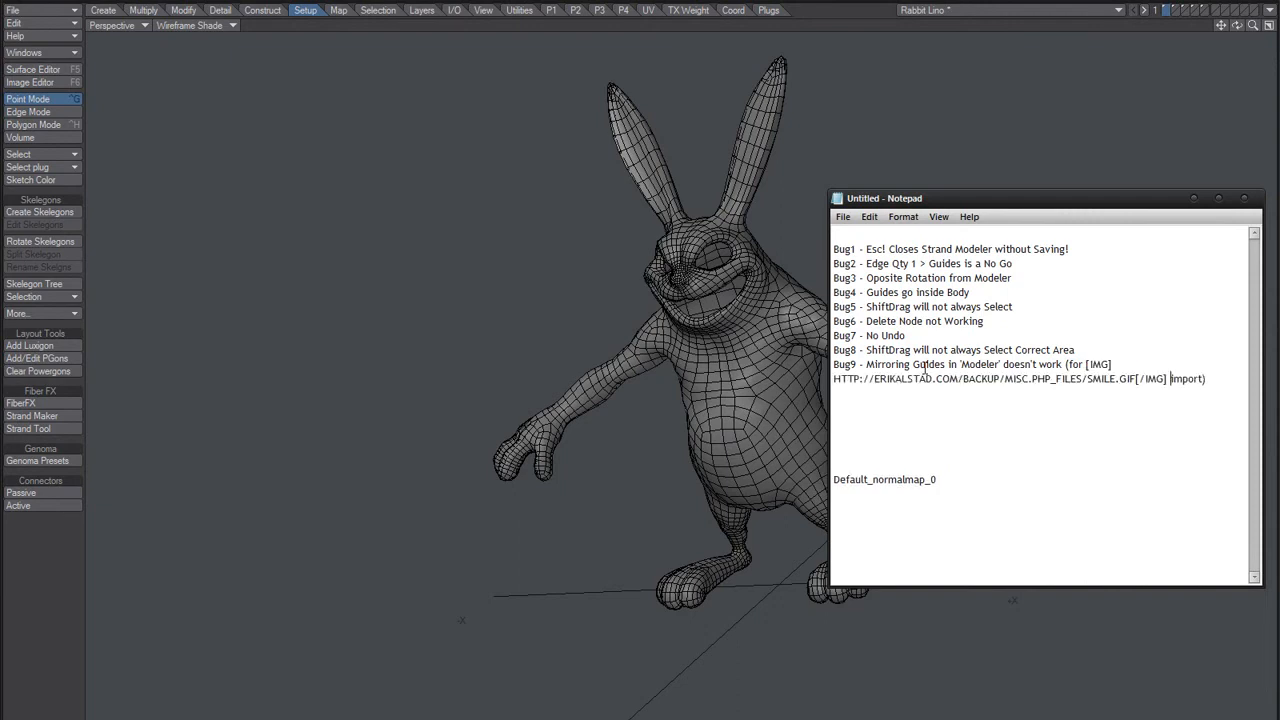
key(ctrl+z)
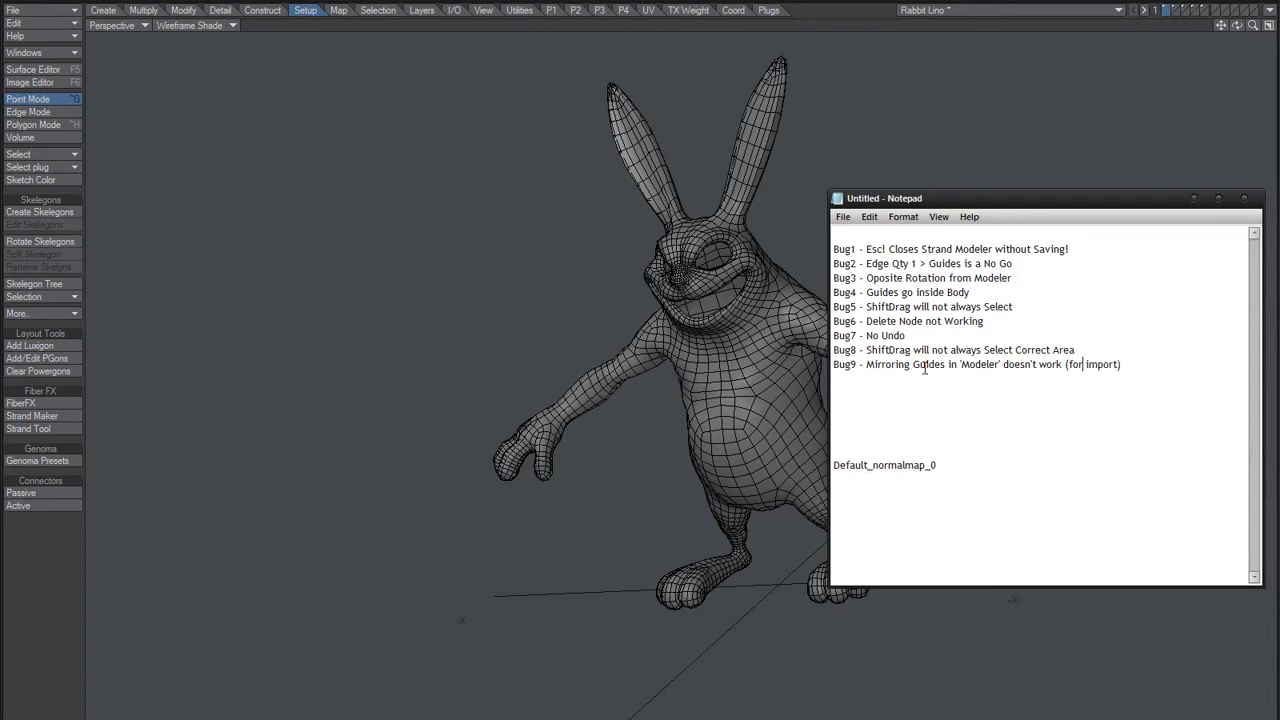
text(M StrandM)
key(Down)
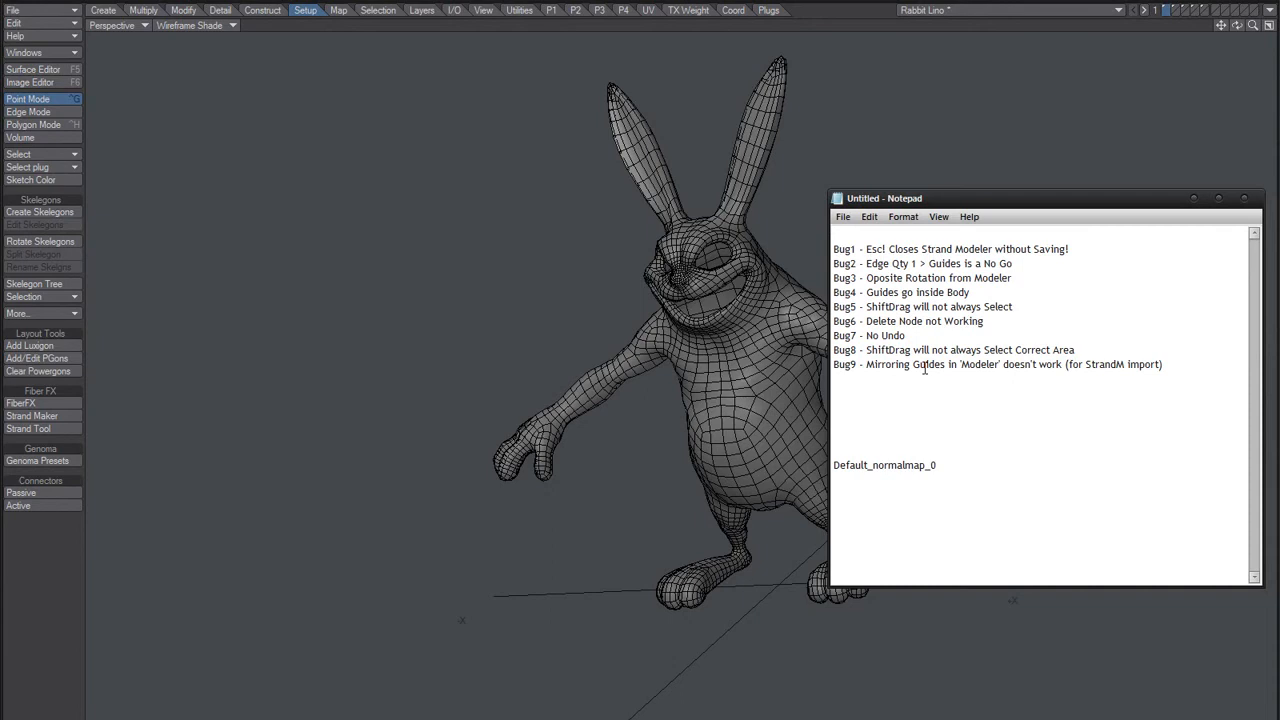
Step: Move the notes window aside, switch to Modeler and view the half-body guides on layer 4 from different angles
drag(890, 207, 919, 208)
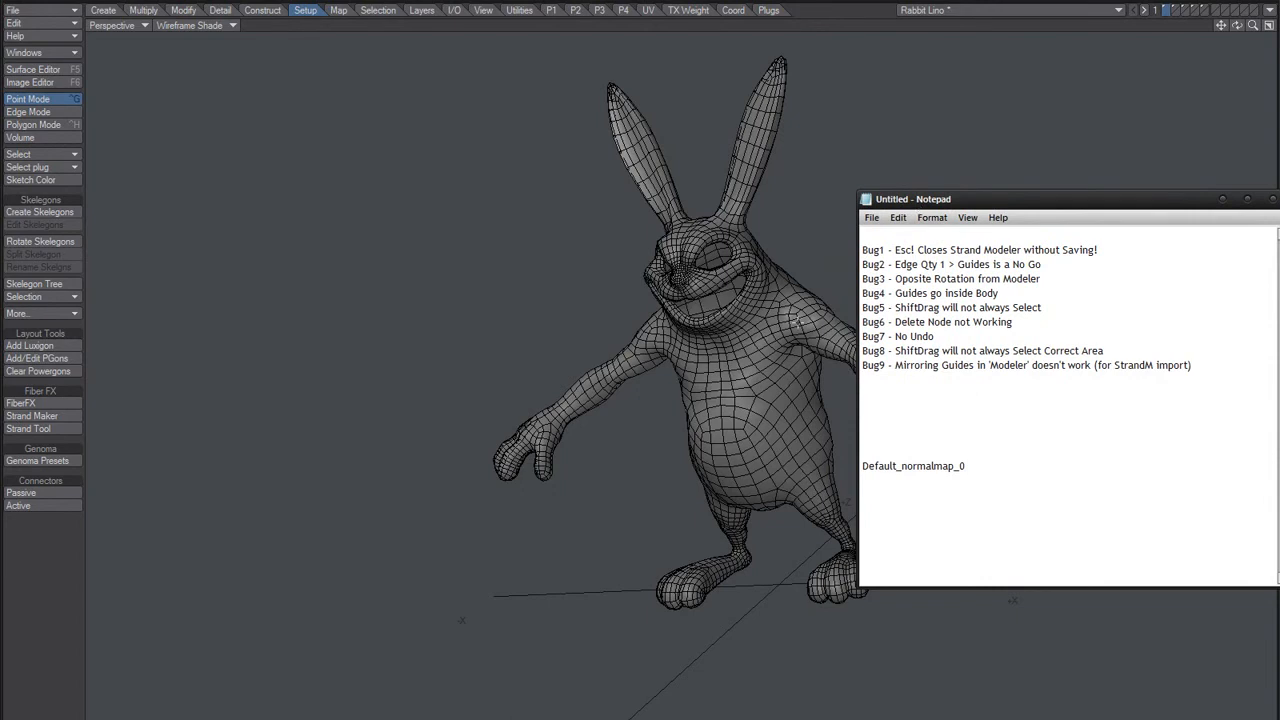
click(427, 358)
alt+drag(586, 461, 674, 310)
key(4)
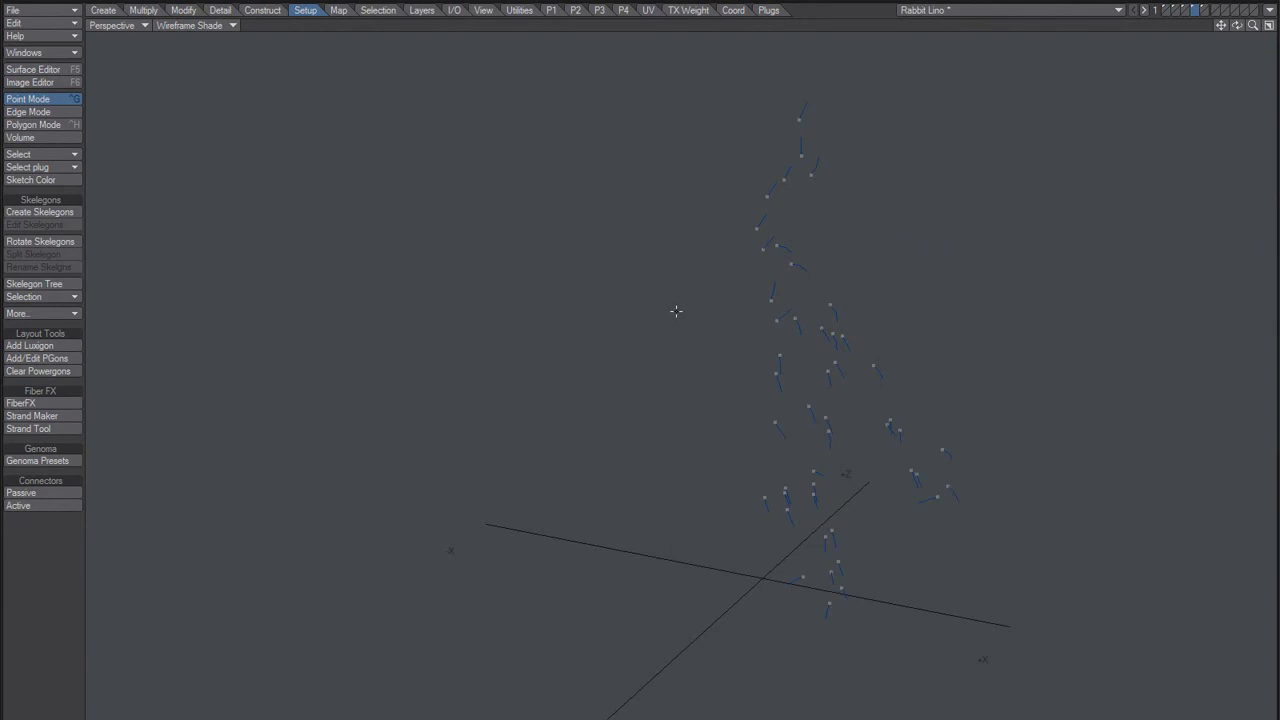
alt+drag(912, 305, 774, 351)
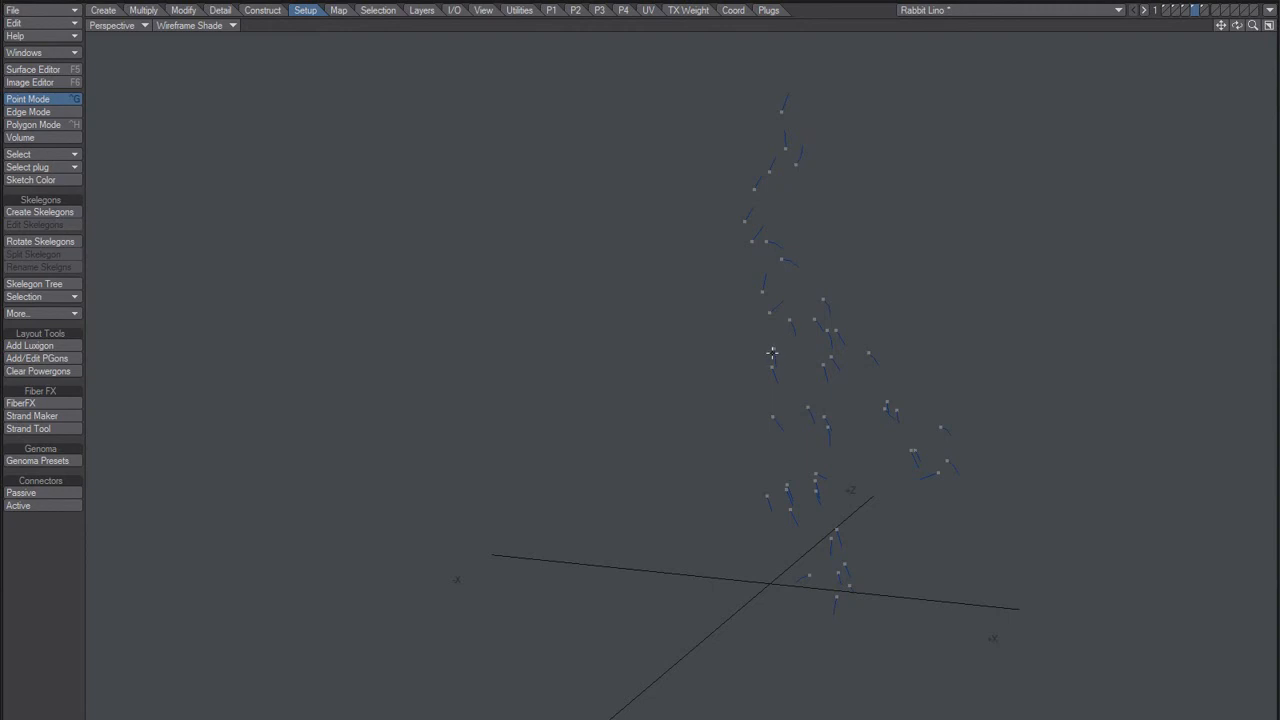
Step: Switch to Notepad and start a new "Bug10 -" entry directly below the Bug9 line
key(alt+Tab)
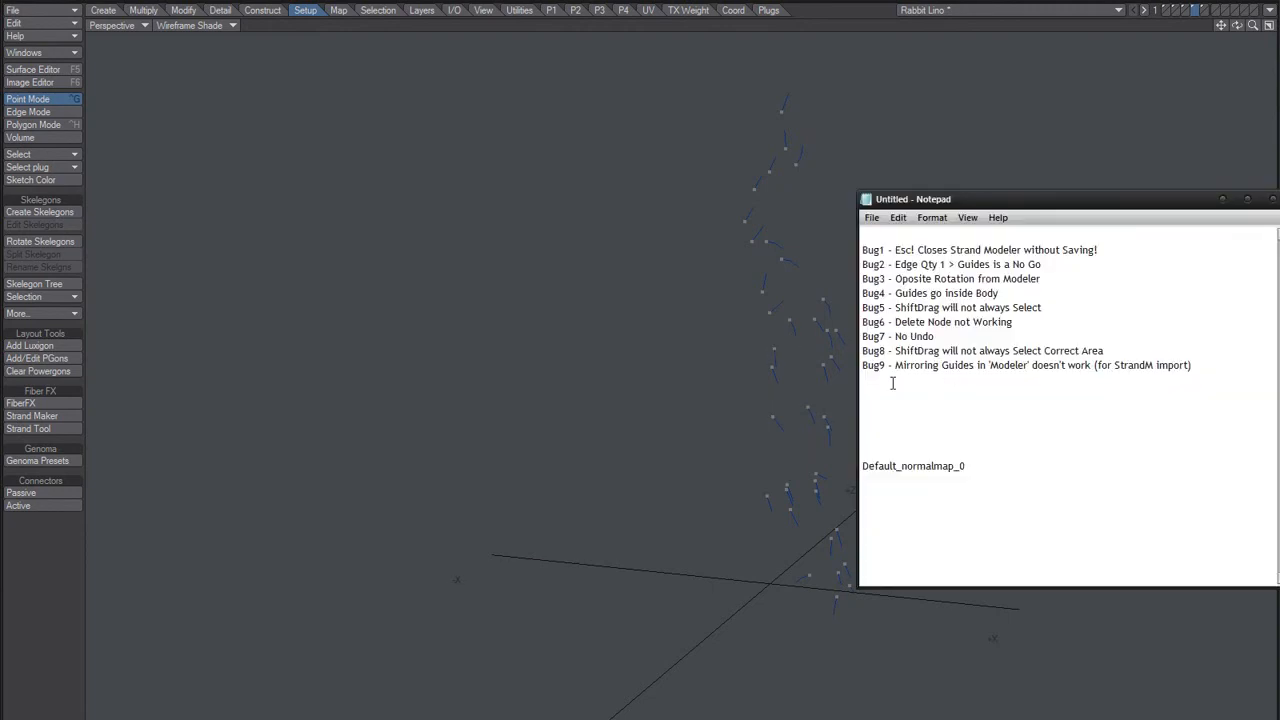
text(Bug10 -)
key(Down)
key(Down)
key(Down)
key(Down)
key(Down)
key(shift+End)
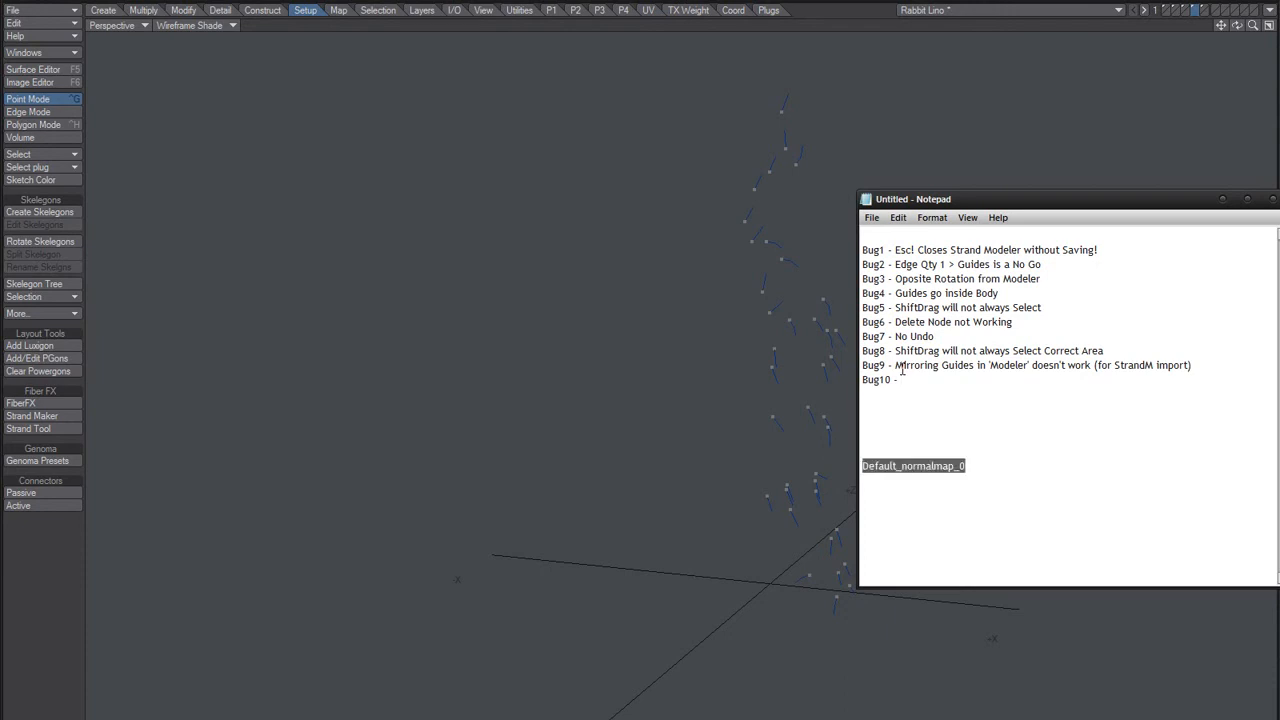
key(Up)
key(Up)
key(Up)
key(Up)
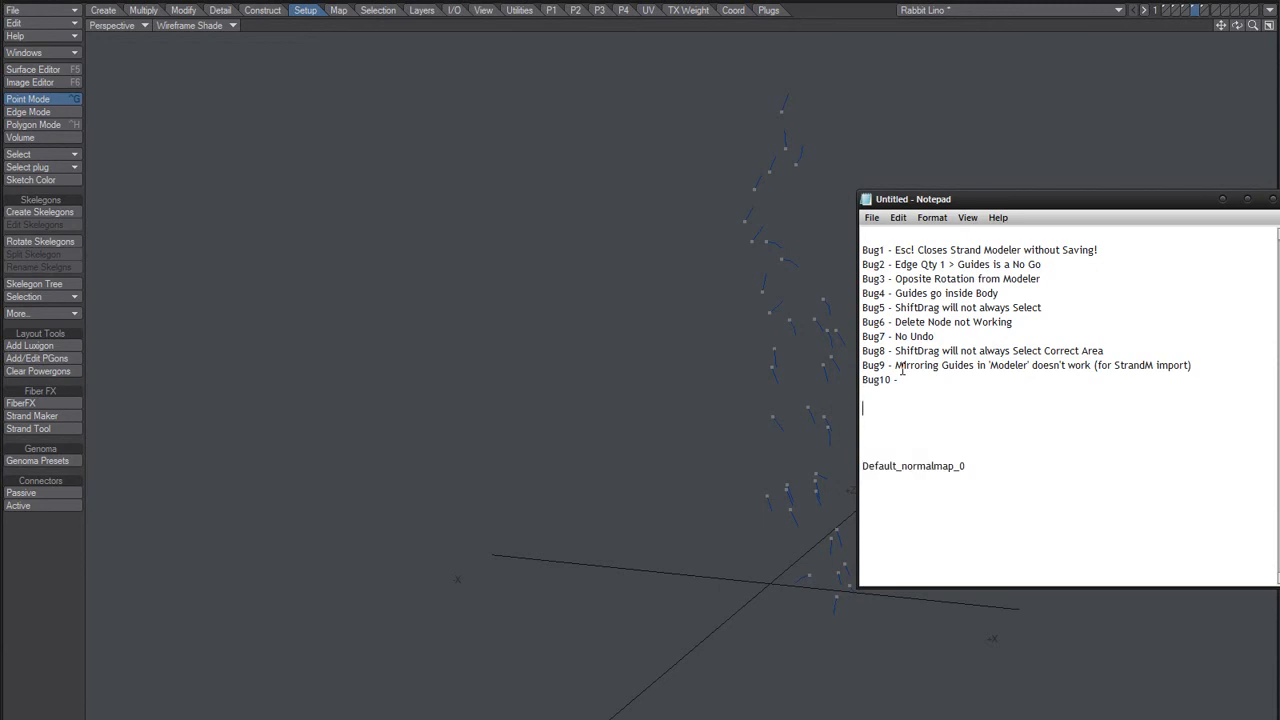
Step: Describe Bug10 with the text "BiasMap will not be created"
text(Bias Map will not be creates)
key(BackSpace)
text(d un)
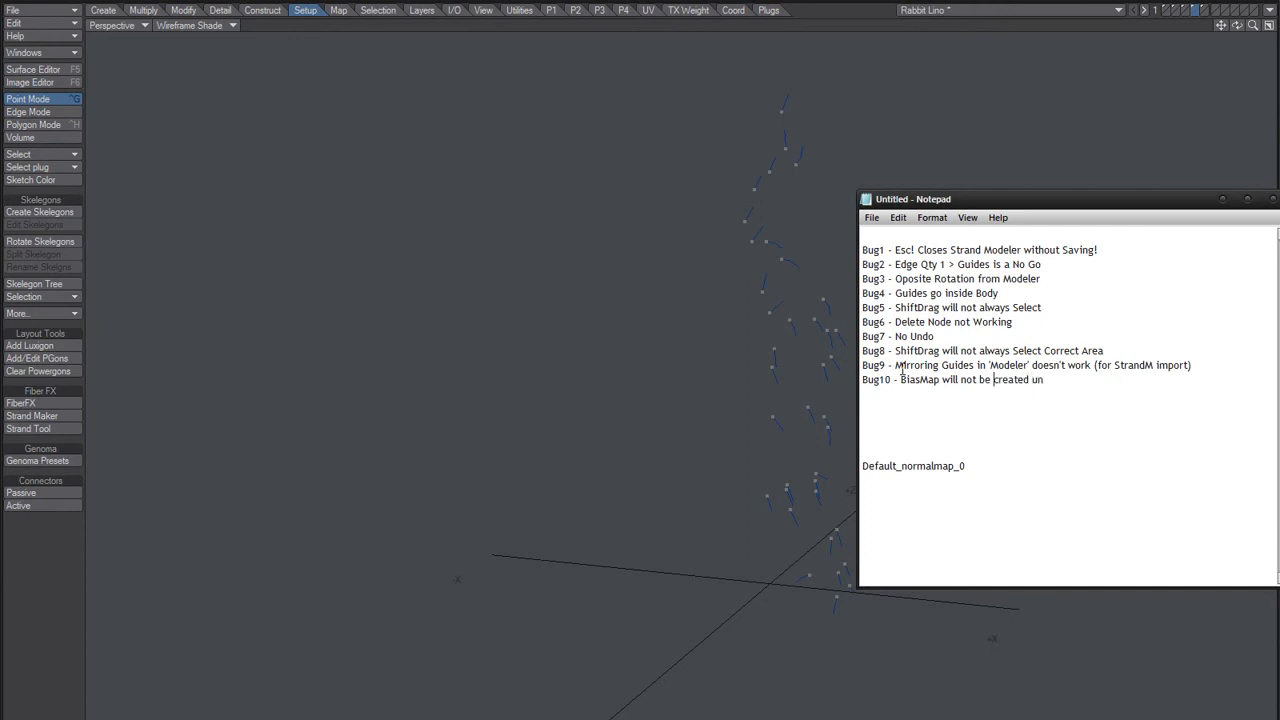
Step: Insert "(often)" after "will" in the Bug10 line
key(ctrl+Left)
key(ctrl+Left)
key(ctrl+Left)
key(ctrl+Left)
text(())
text(often)
key(Right)
Step: Complete the Bug10 line with "unless Modeler is Closed/Opened" and add a new line below it
text(unle)
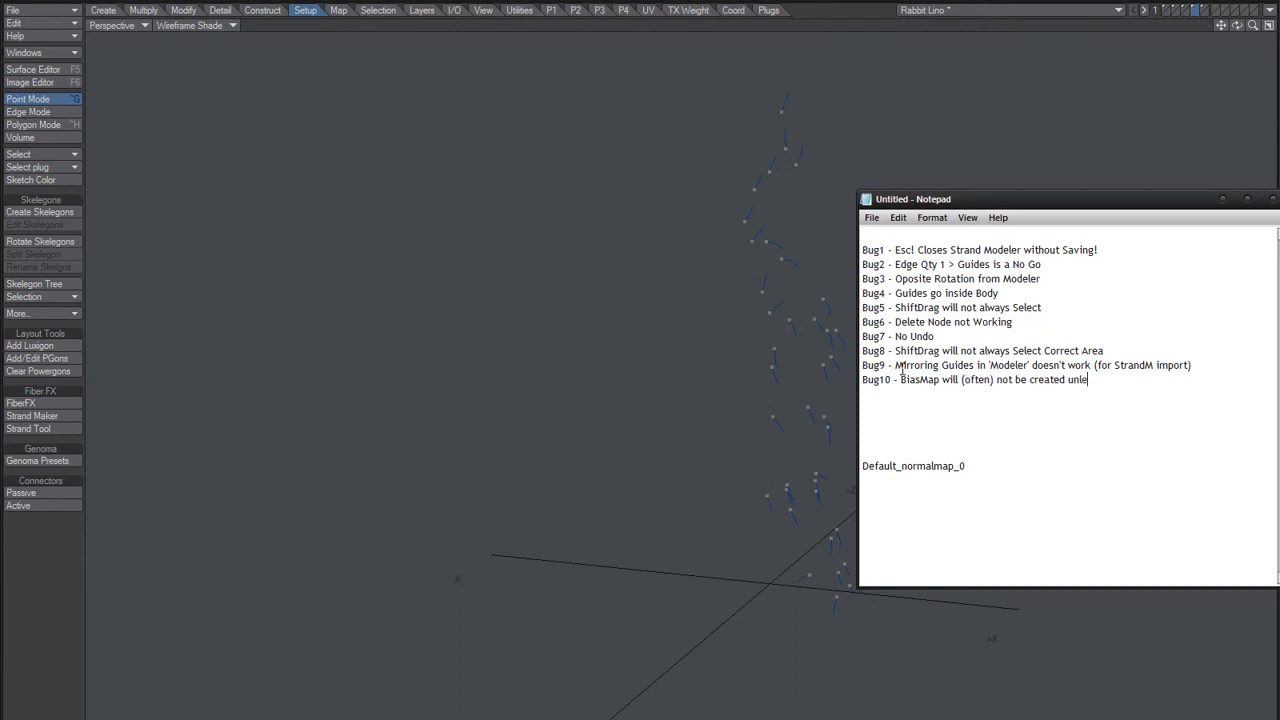
text(ss Modeler is Closed/Opened)
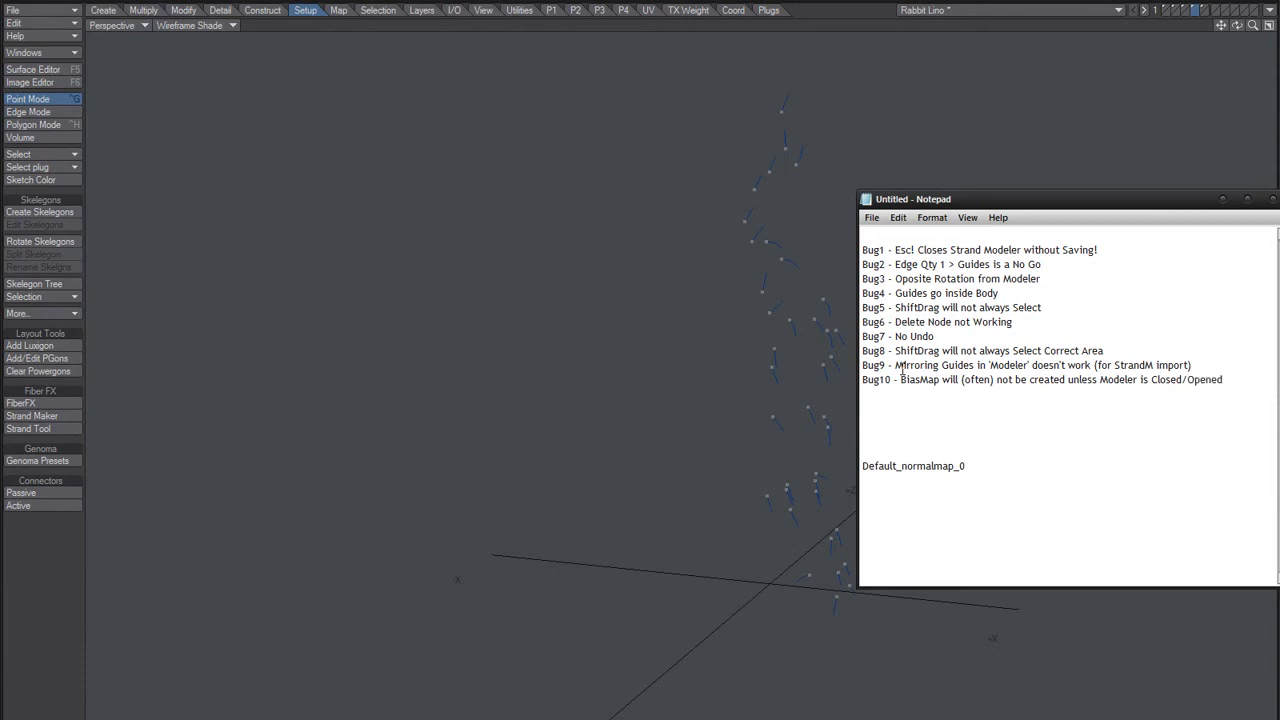
key(Return)
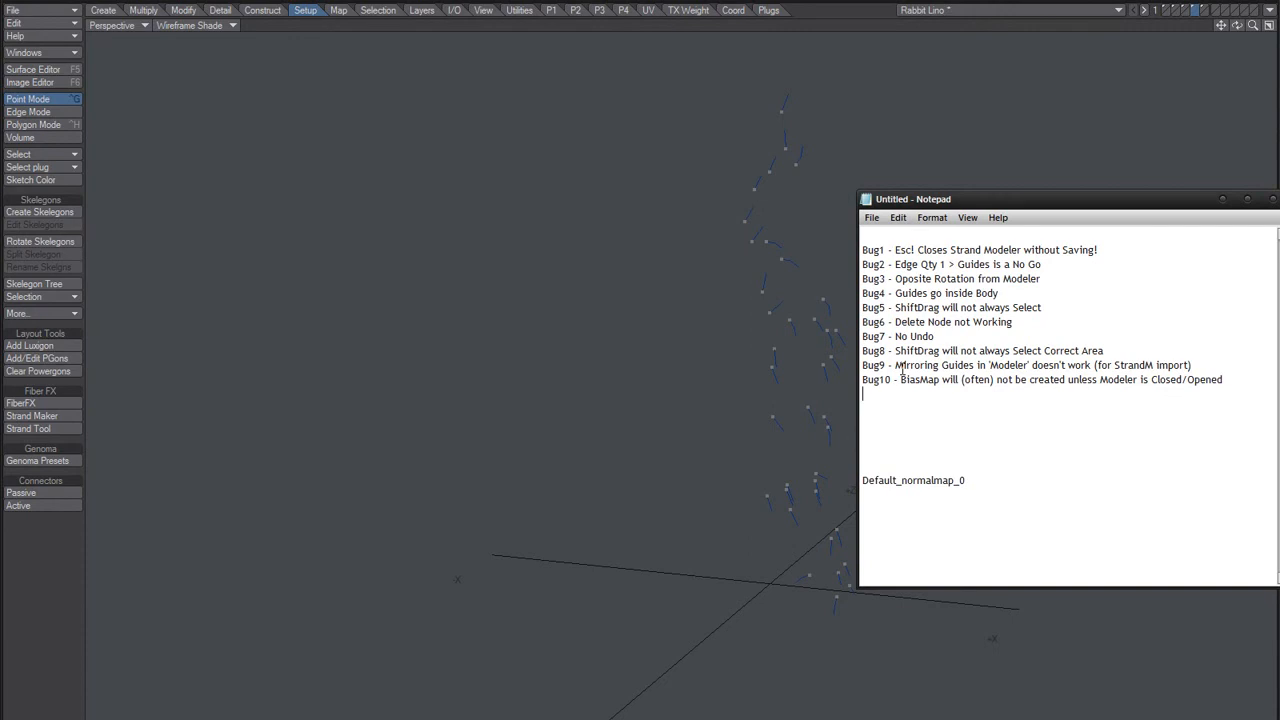
Step: Duplicate the Bug10 line directly below and renumber the copy as Bug11
key(Up)
key(shift+End)
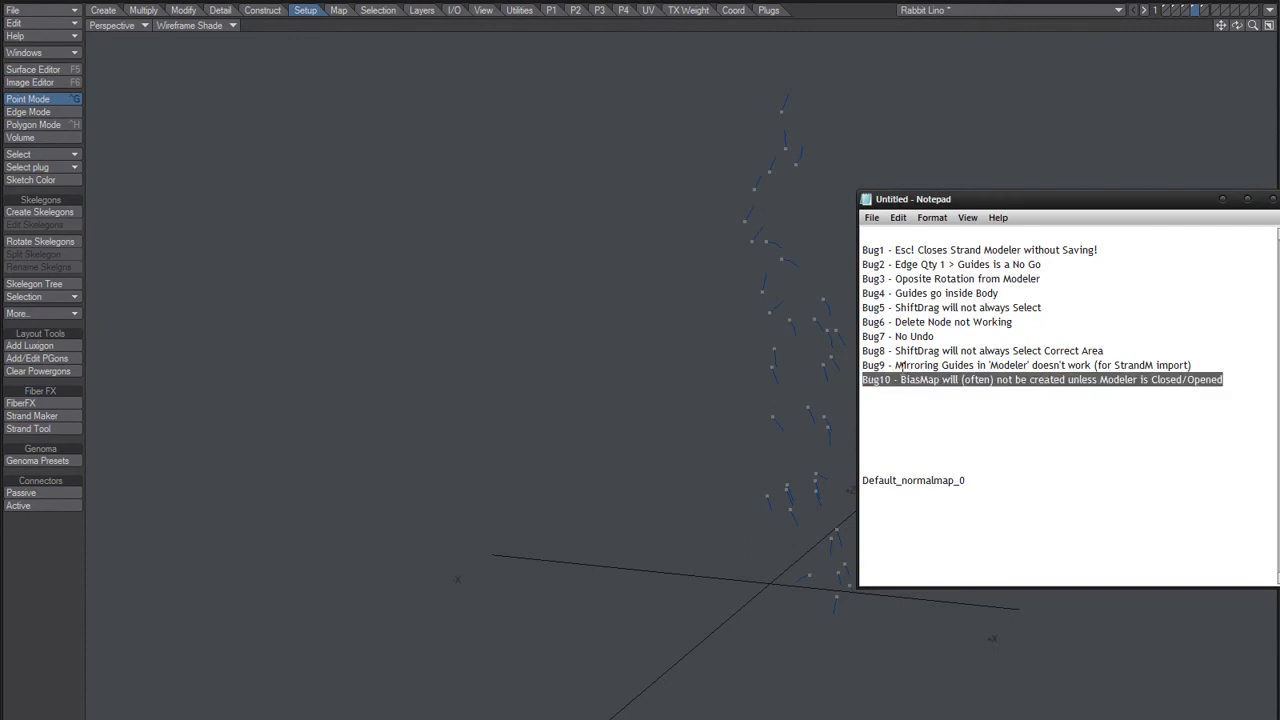
key(ctrl+c)
key(Down)
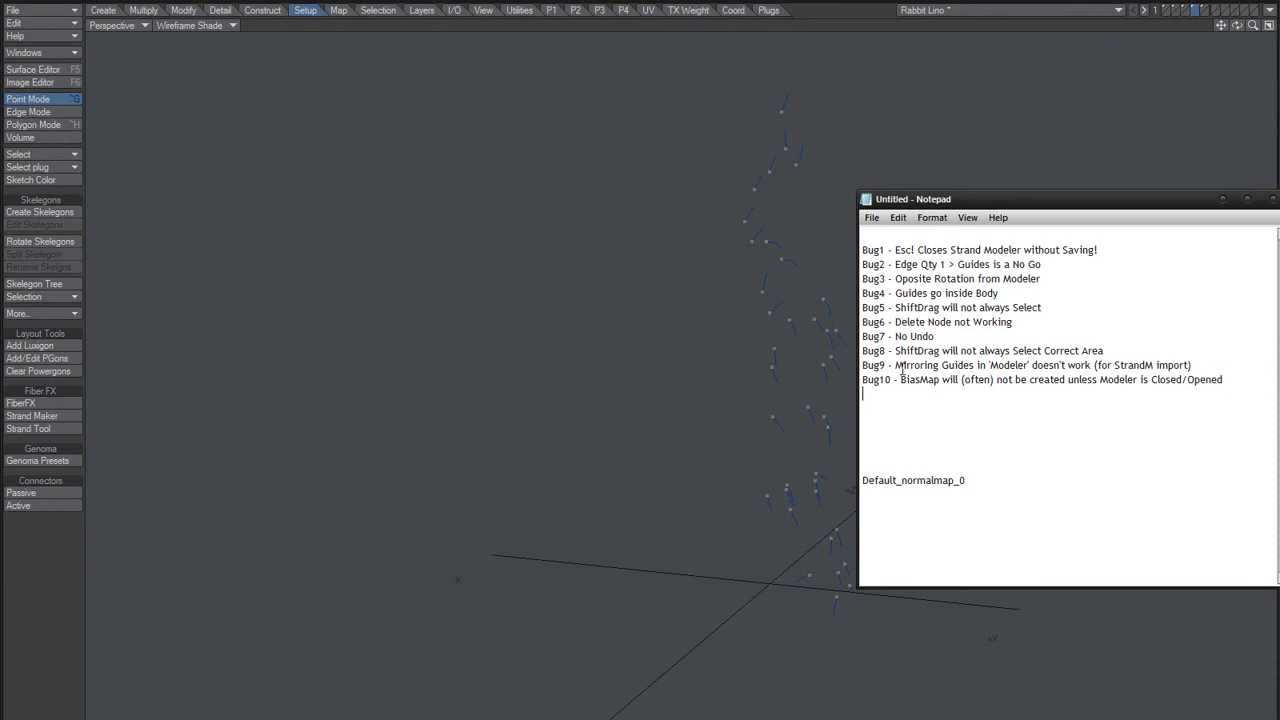
key(ctrl+v)
key(Right)
key(Right)
key(Right)
key(shift+Right)
text(1)
Step: Replace the text after "BiasMap will" in the Bug11 line with "show in Flat Shade", checking the shading mode's name in Modeler
key(Right)
key(Right)
key(Right)
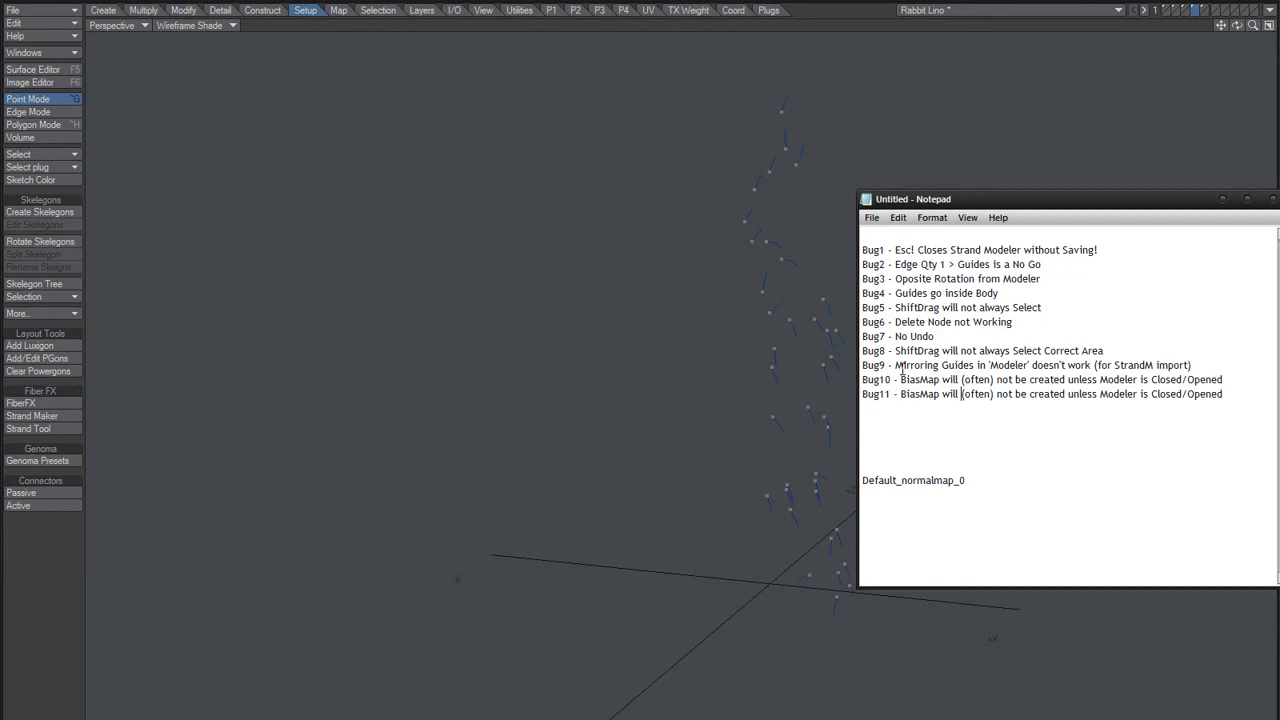
key(shift+End)
text(s)
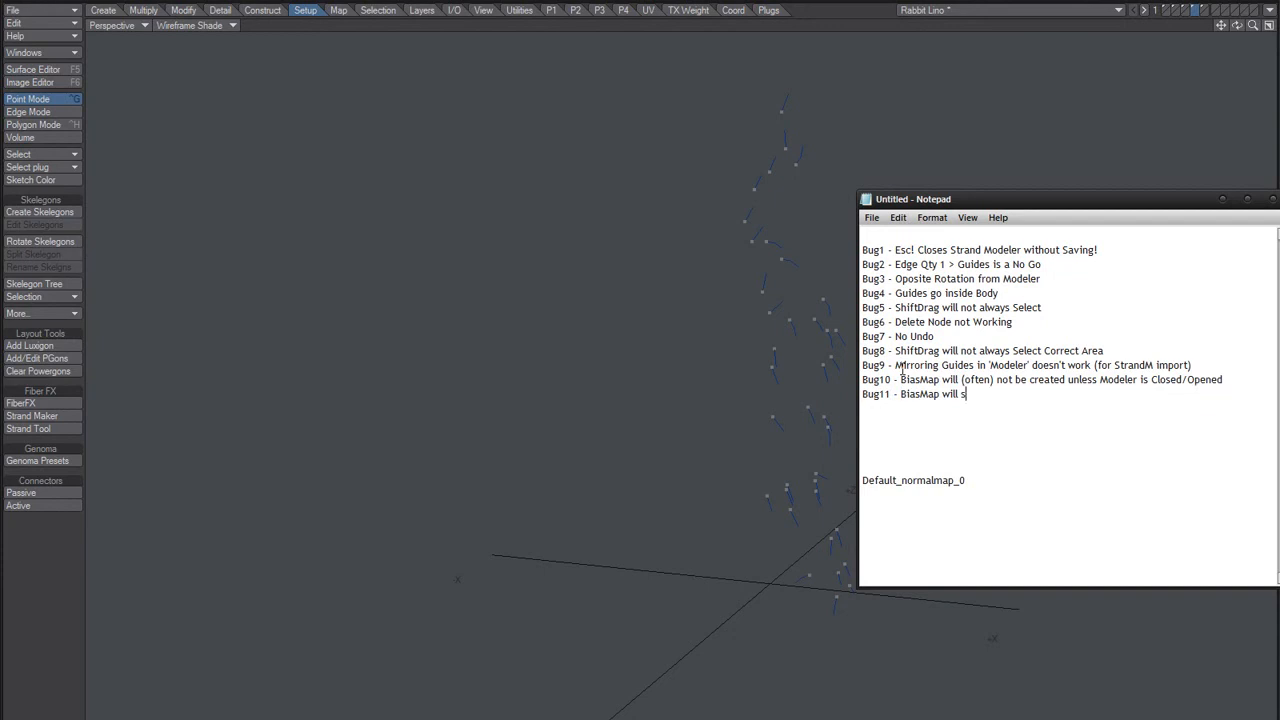
text(how in)
click(194, 26)
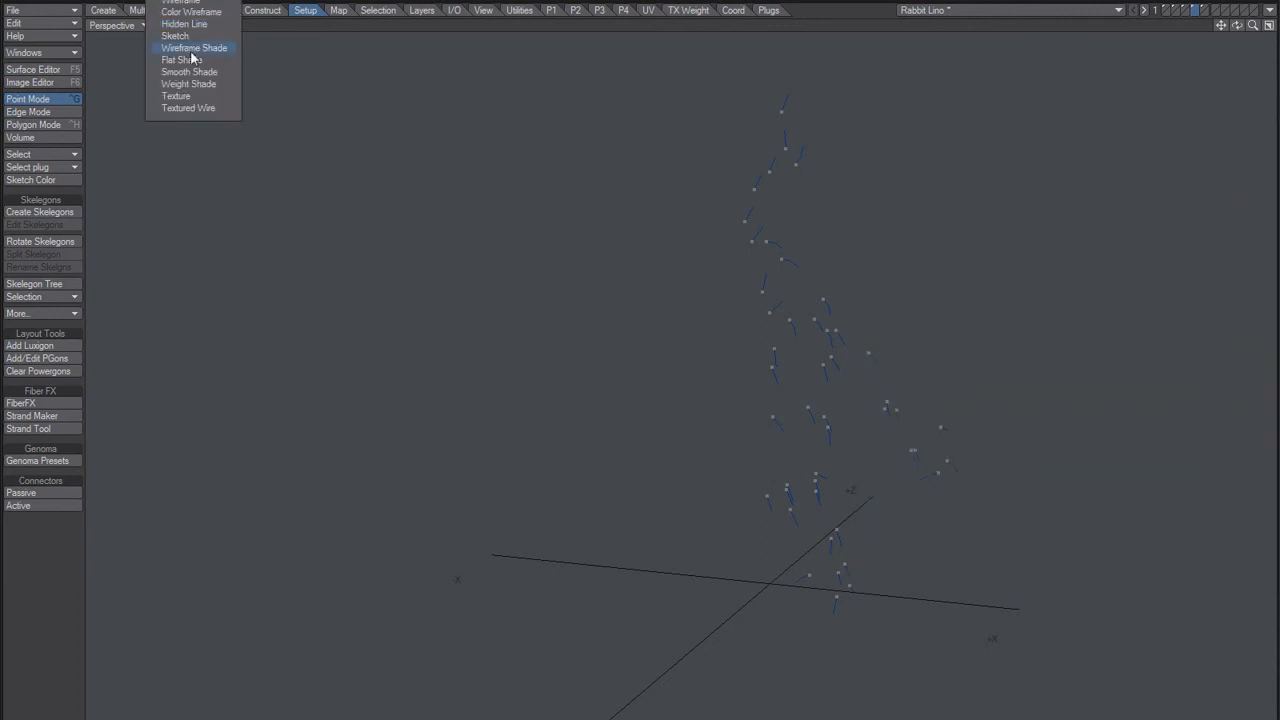
click(420, 237)
key(alt+Tab)
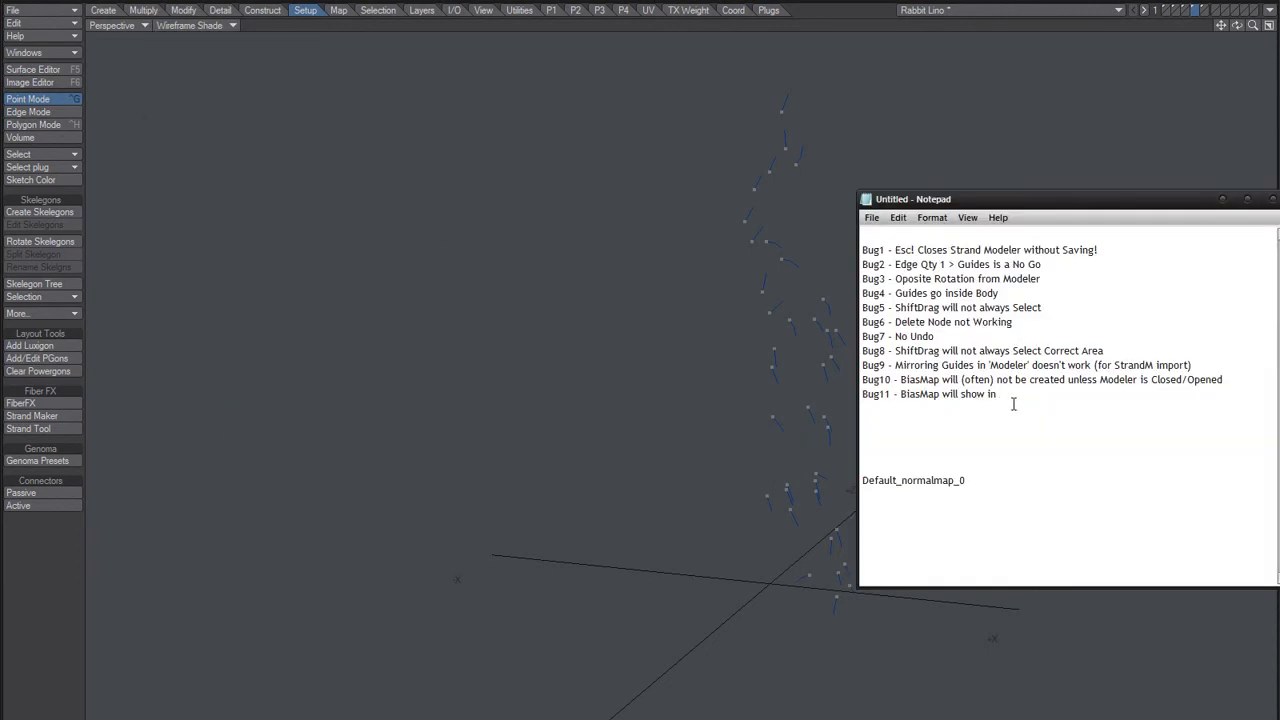
text(Flat Shade)
Step: Copy the Bug11 line onto a new line below and change "Flat Shade" in the copy to "SubD Mode"
key(Return)
key(ctrl+v)
key(ctrl+shift+Left)
key(ctrl+shift+Left)
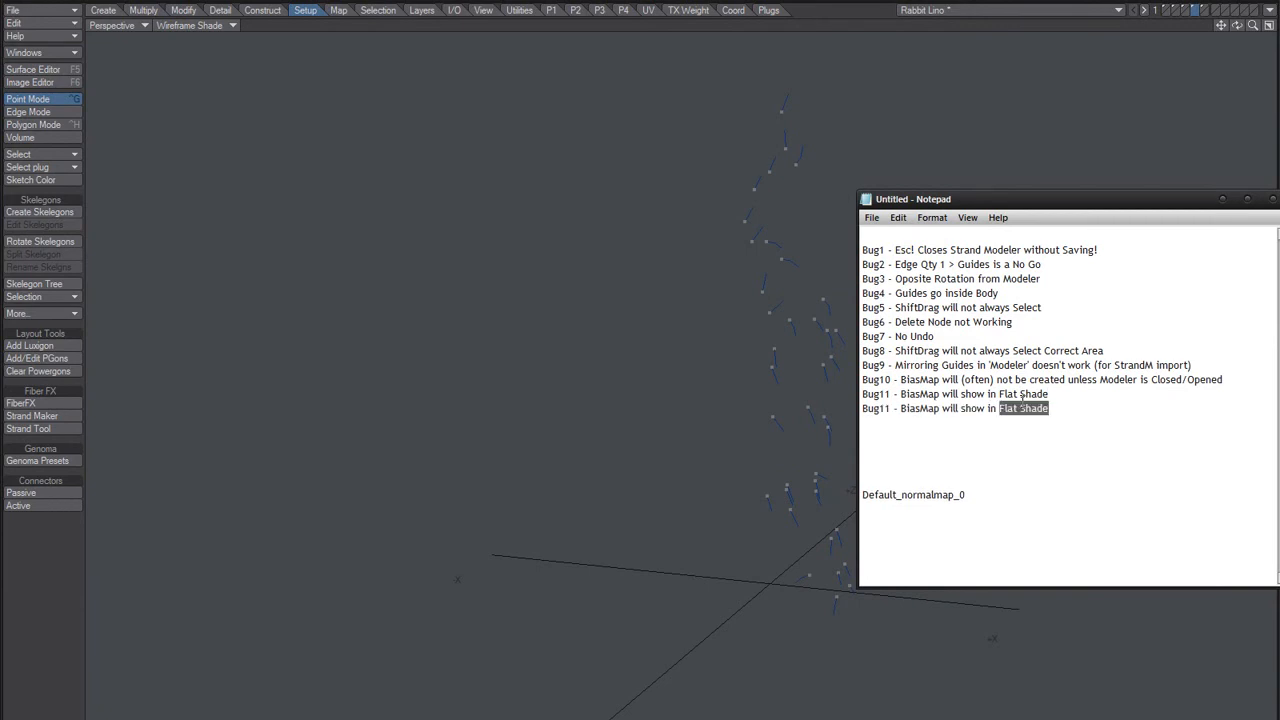
text(SubD-Mode)
Step: Renumber the copied SubD Mode line as Bug12 and add an empty line after it
key(Right)
key(Right)
key(Right)
key(Right)
key(Right)
key(shift+Left)
text(2)
key(End)
key(Return)
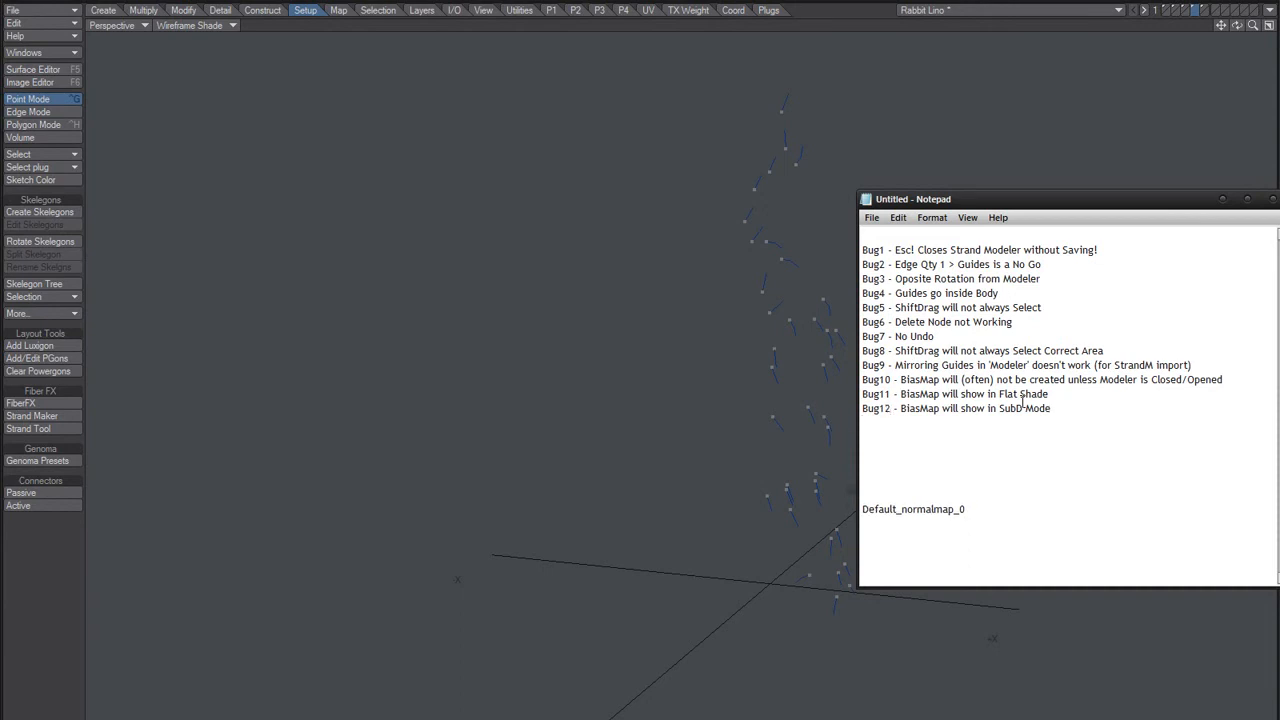
Step: Remove the leftover "Default_normalmap_0" line from below the bug list
key(Down)
key(Down)
key(Down)
key(Down)
key(Down)
key(Down)
key(shift+End)
click(538, 355)
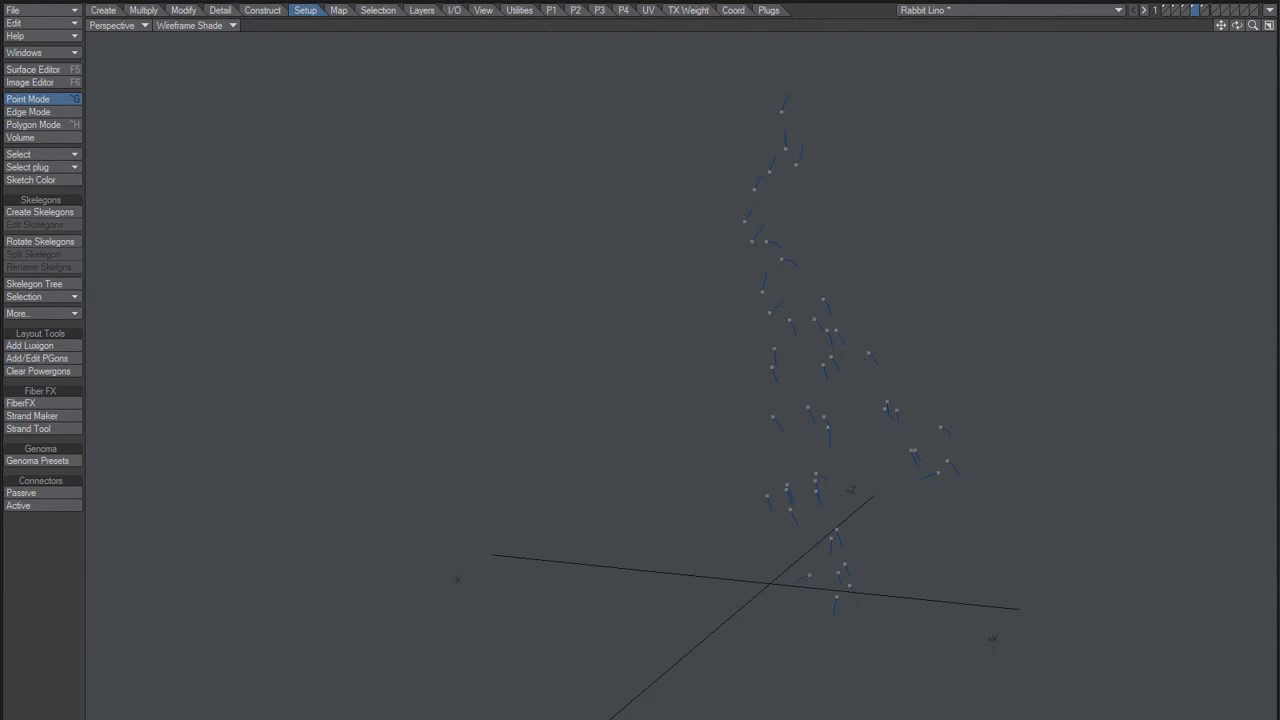
key(alt+Tab)
click(1122, 440)
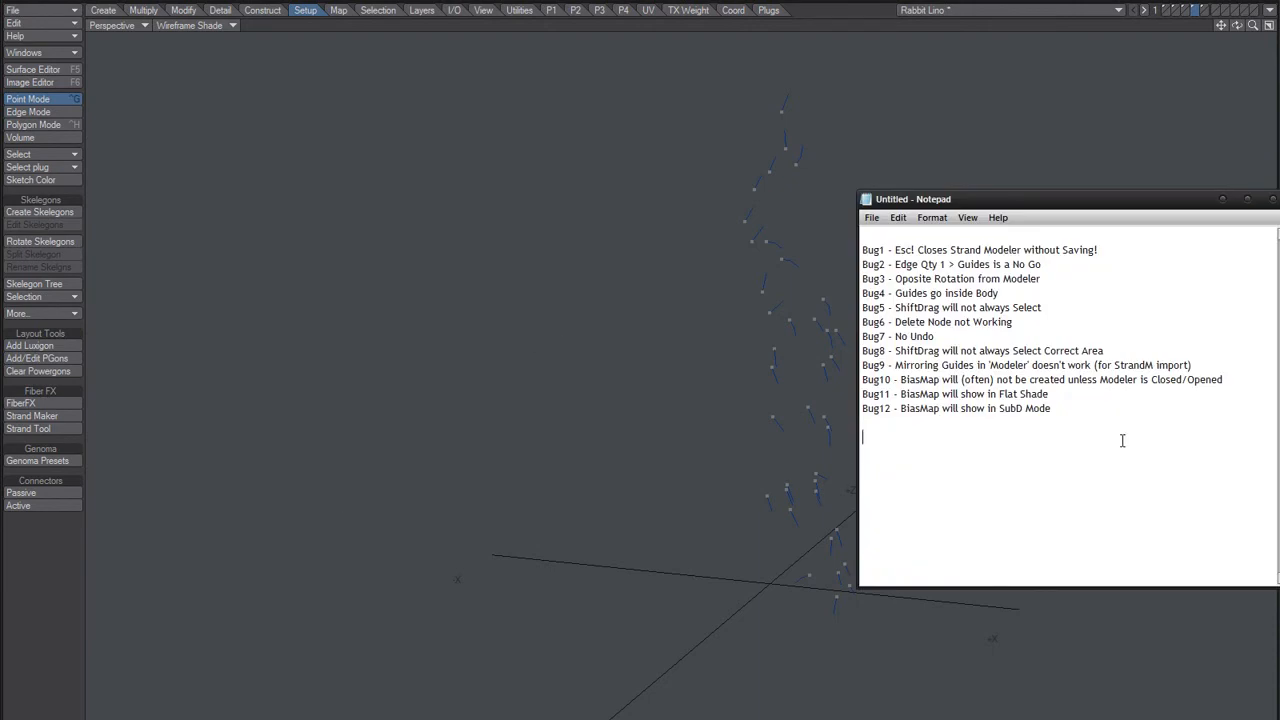
click(886, 422)
click(872, 424)
click(760, 419)
alt+drag(868, 424, 839, 435)
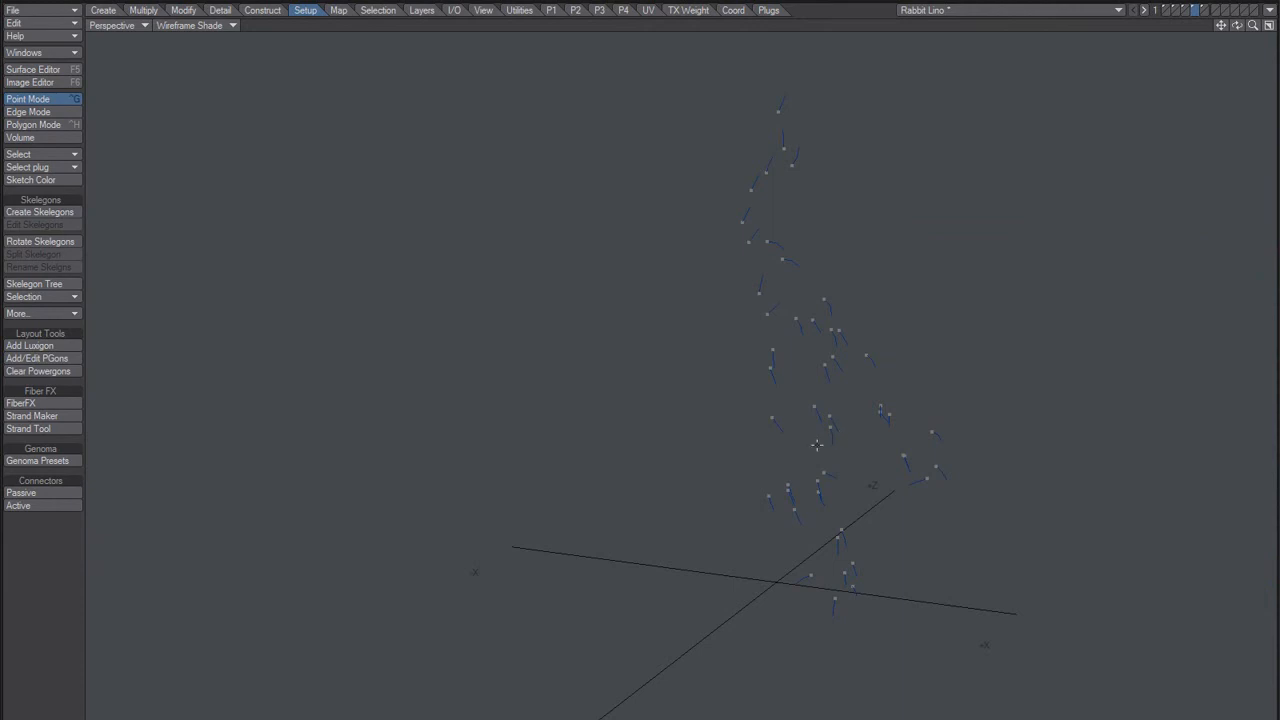
key(alt+Tab)
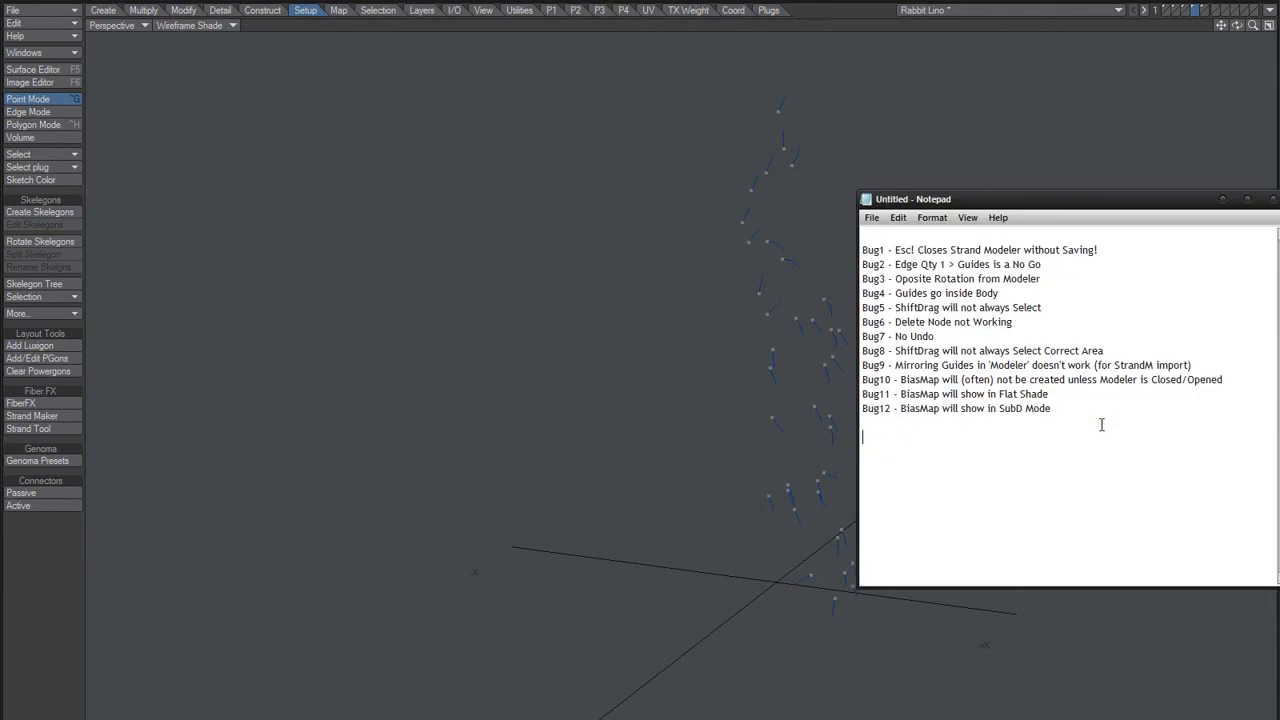
key(ctrl+a)
click(1068, 381)
mouse_move(965, 199)
mouse_down()
mouse_move(1022, 201)
mouse_move(956, 192)
mouse_up()
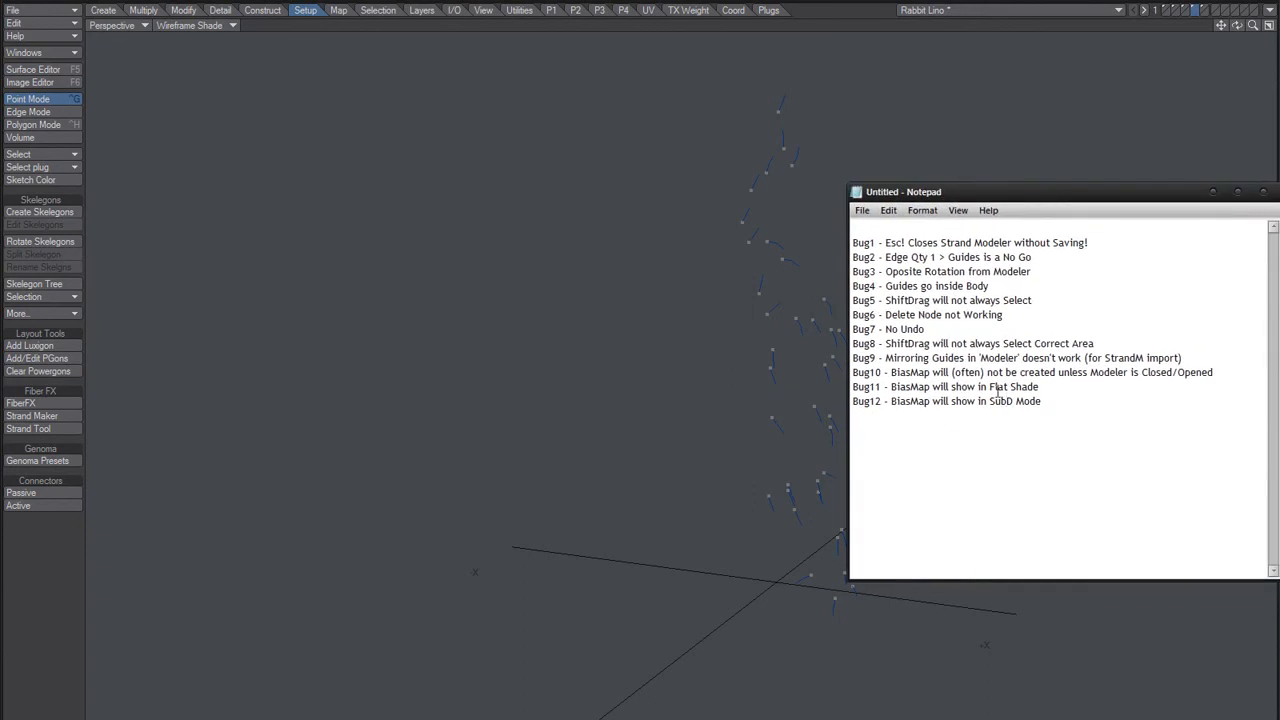
drag(1142, 372, 1228, 371)
Step: Duplicate the Bug12 line directly below and renumber the copy as Bug13
click(1136, 410)
key(shift+Home)
key(ctrl+c)
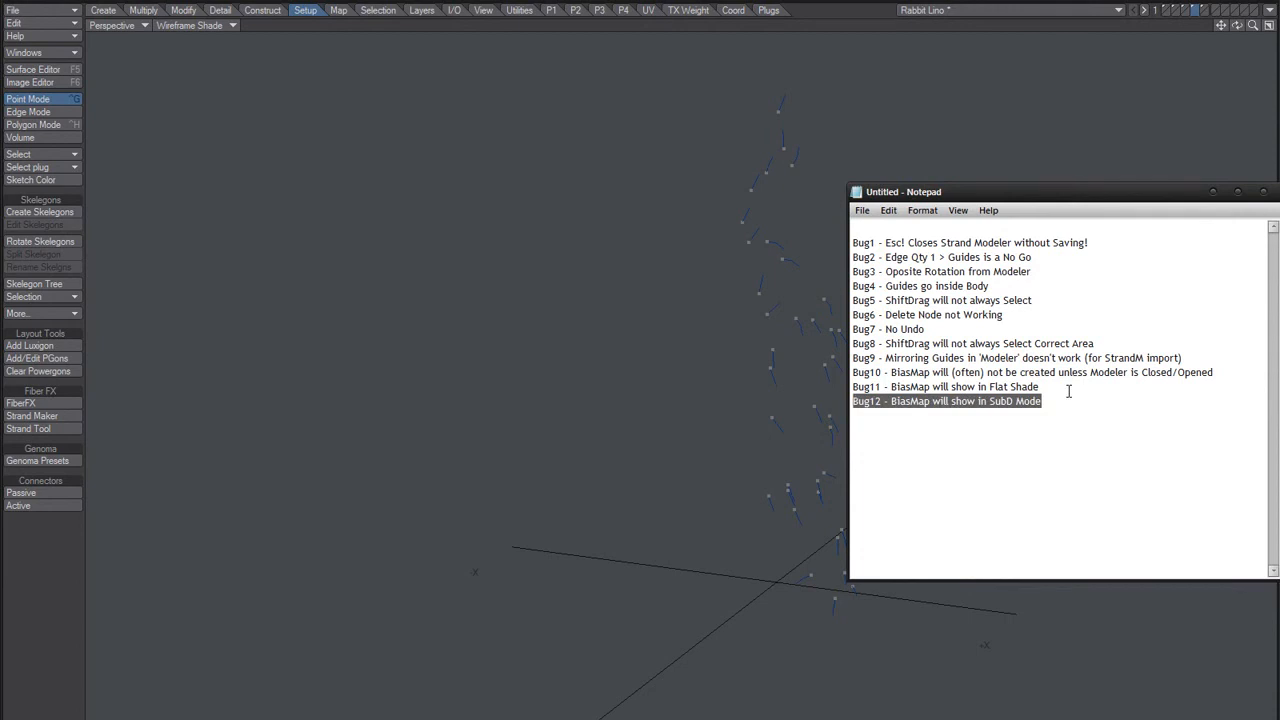
key(End)
key(ctrl+v)
key(Home)
key(Right)
key(Right)
key(Right)
key(Right)
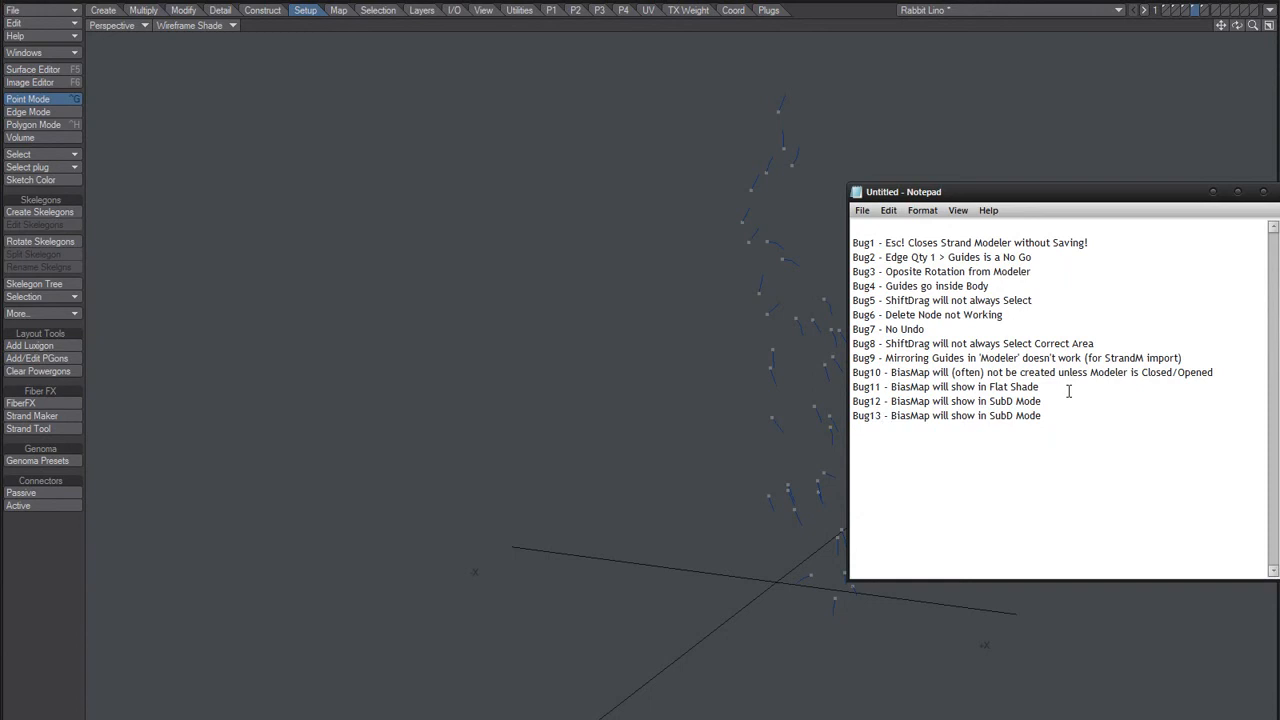
Step: Replace the text after "BiasMap" in the Bug13 line with "Must be saved before exiting Modeler"
key(shift+End)
text(must be saved before)
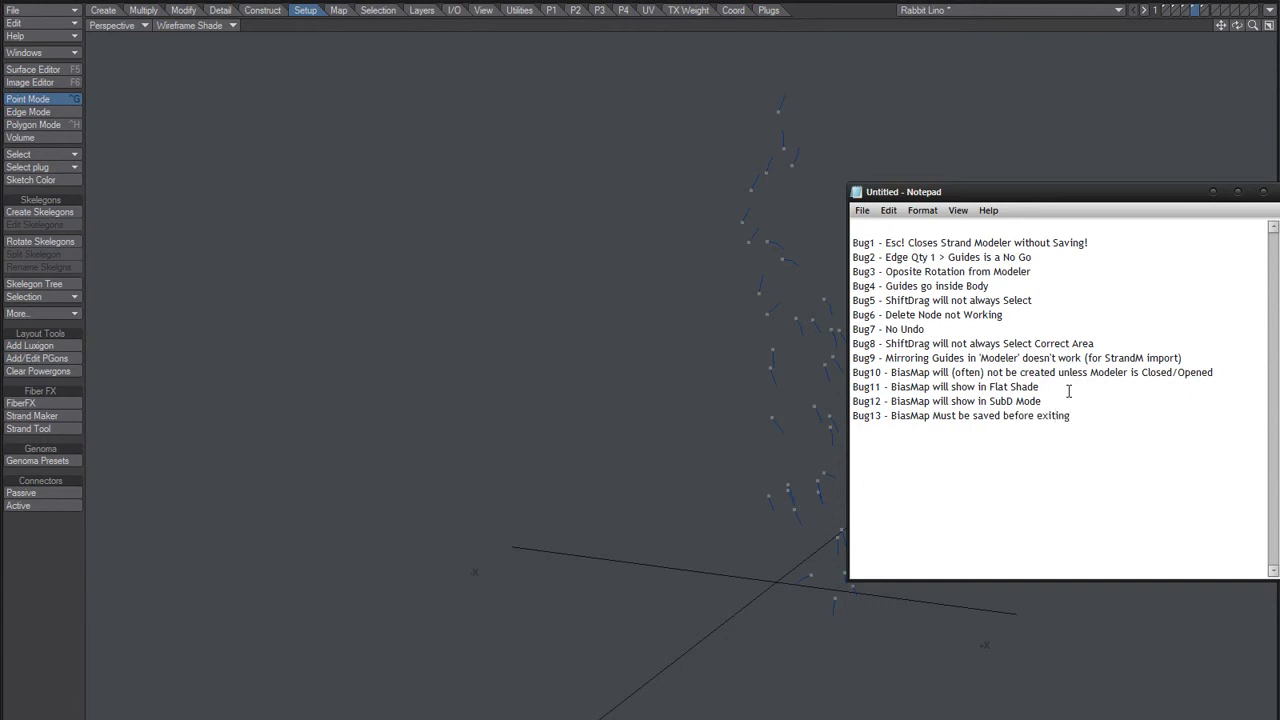
text(exiting Modeler)
Step: Save the bug list to the Desktop as a text document named "FiberFX Strand Modeler"
click(888, 210)
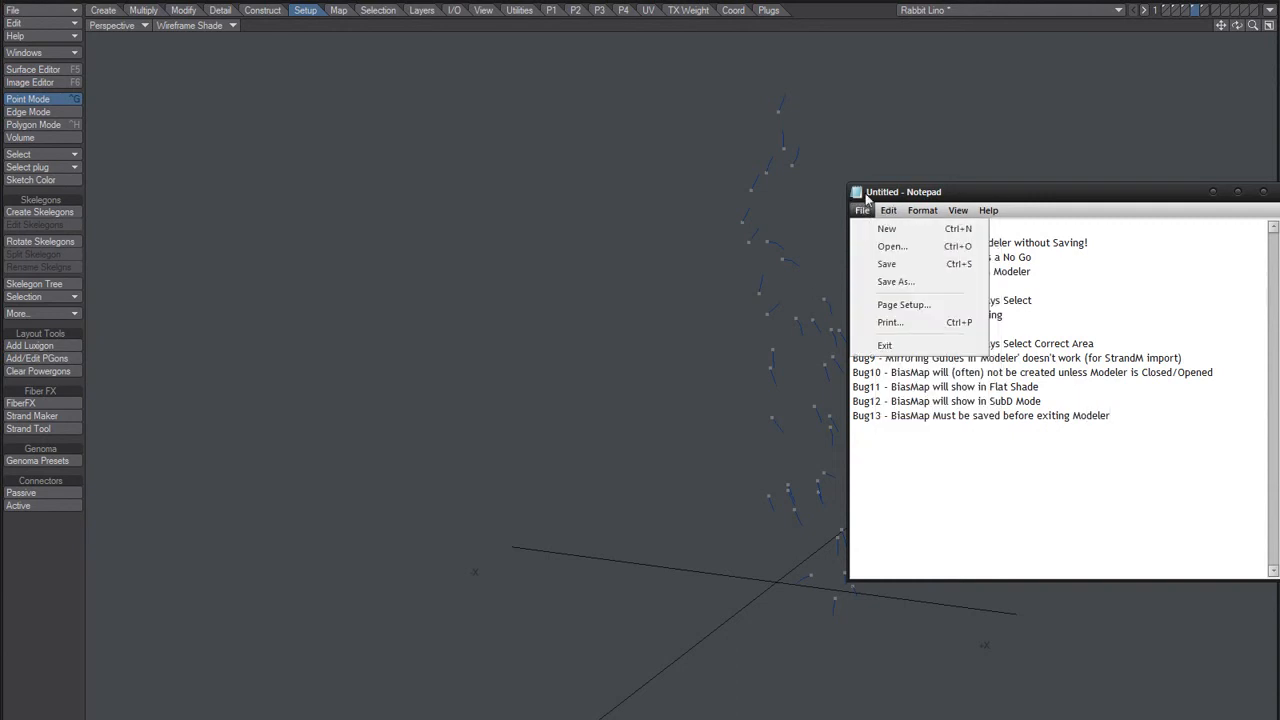
click(880, 283)
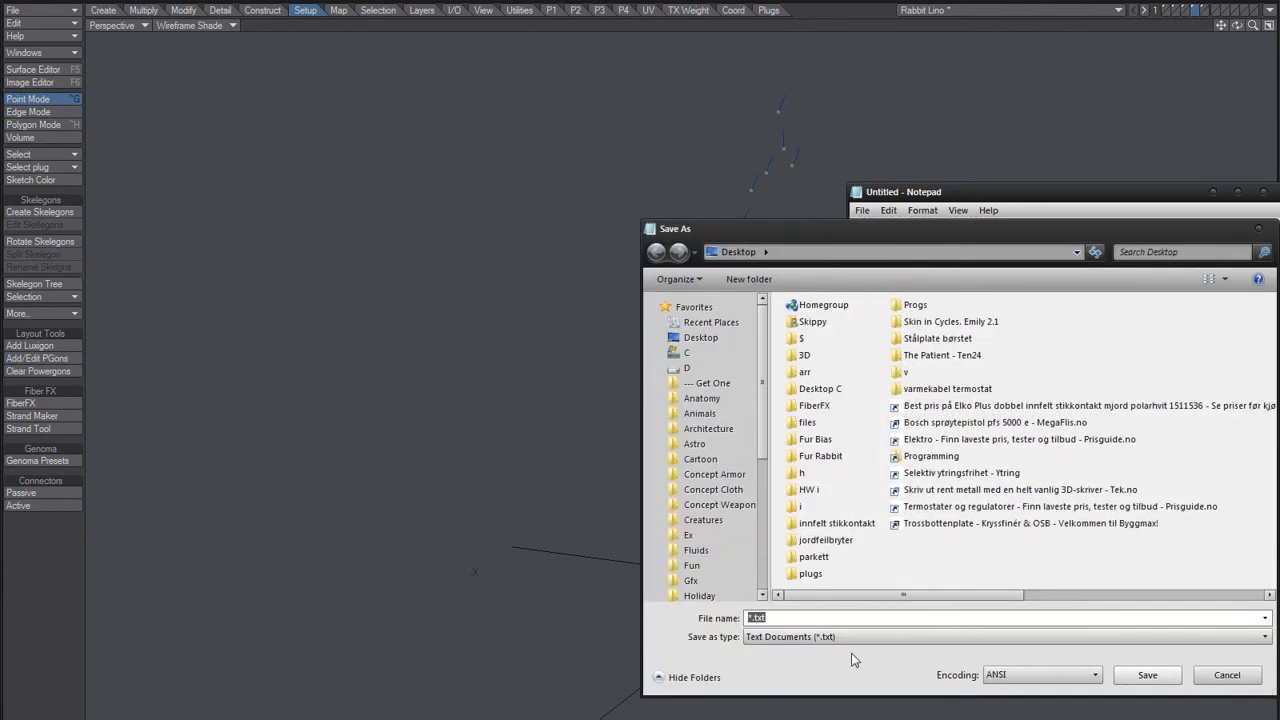
text(ffberFX StrandMode)
key(ctrl+shift+Right)
key(Right)
key(Return)
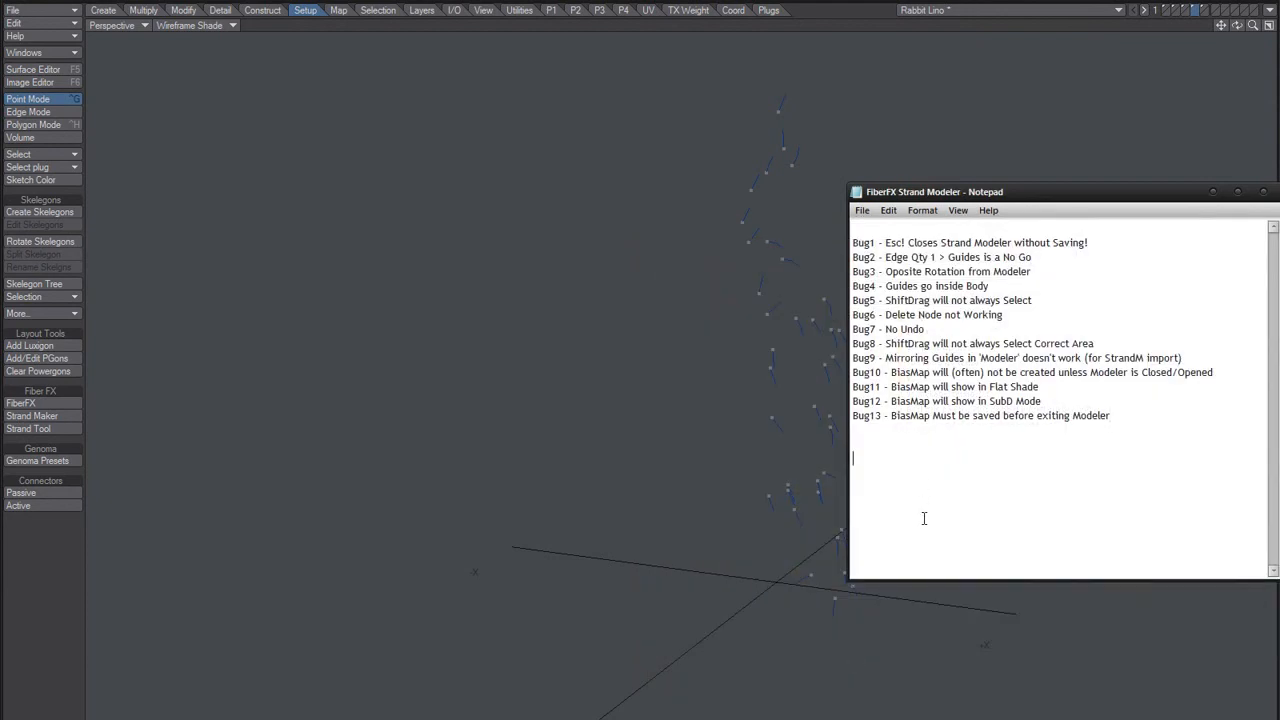
Step: Switch to Modeler, look through layers 3 to 5 and bring up the rabbit body on layer 1
click(683, 444)
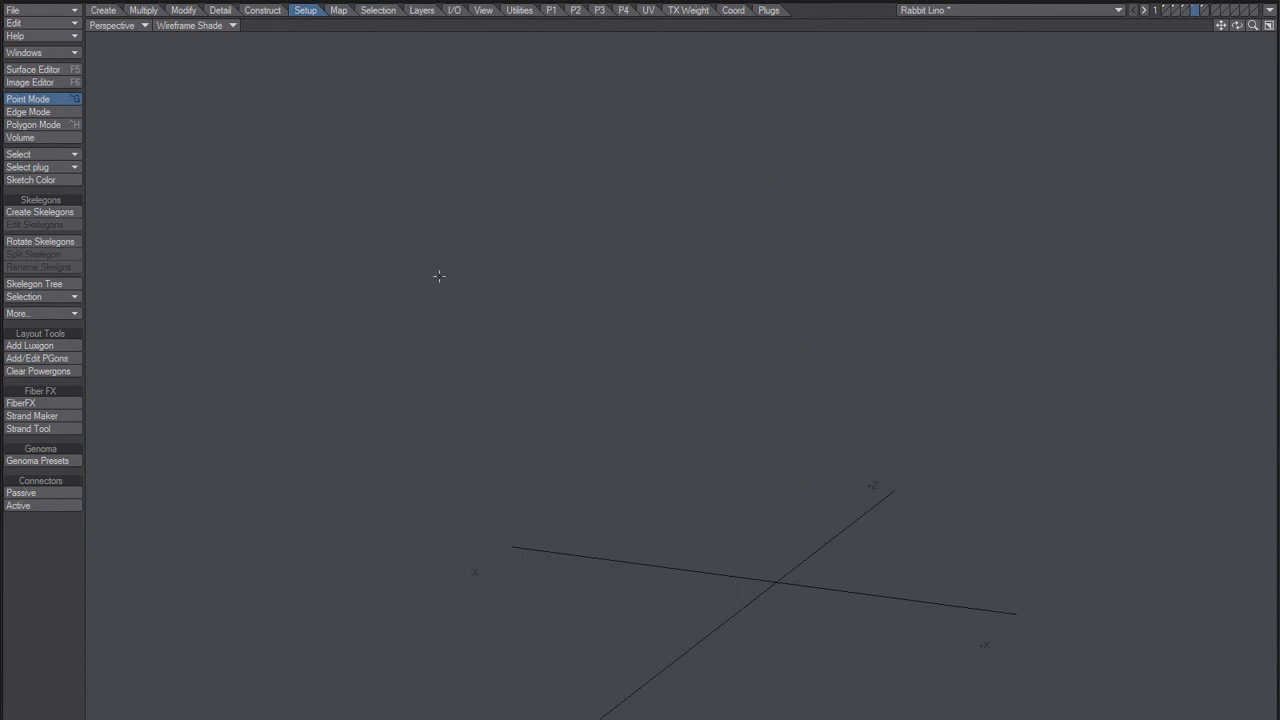
key(3)
key(4)
key(5)
key(1)
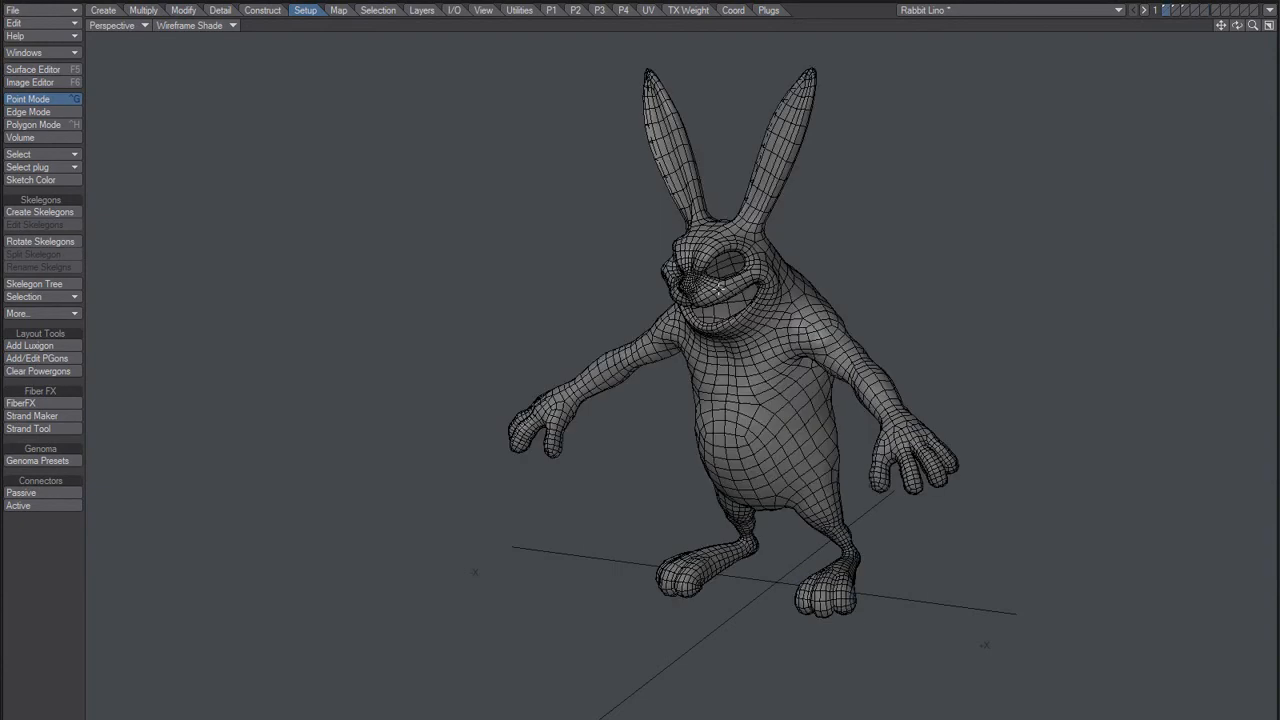
alt+drag(612, 344, 666, 350)
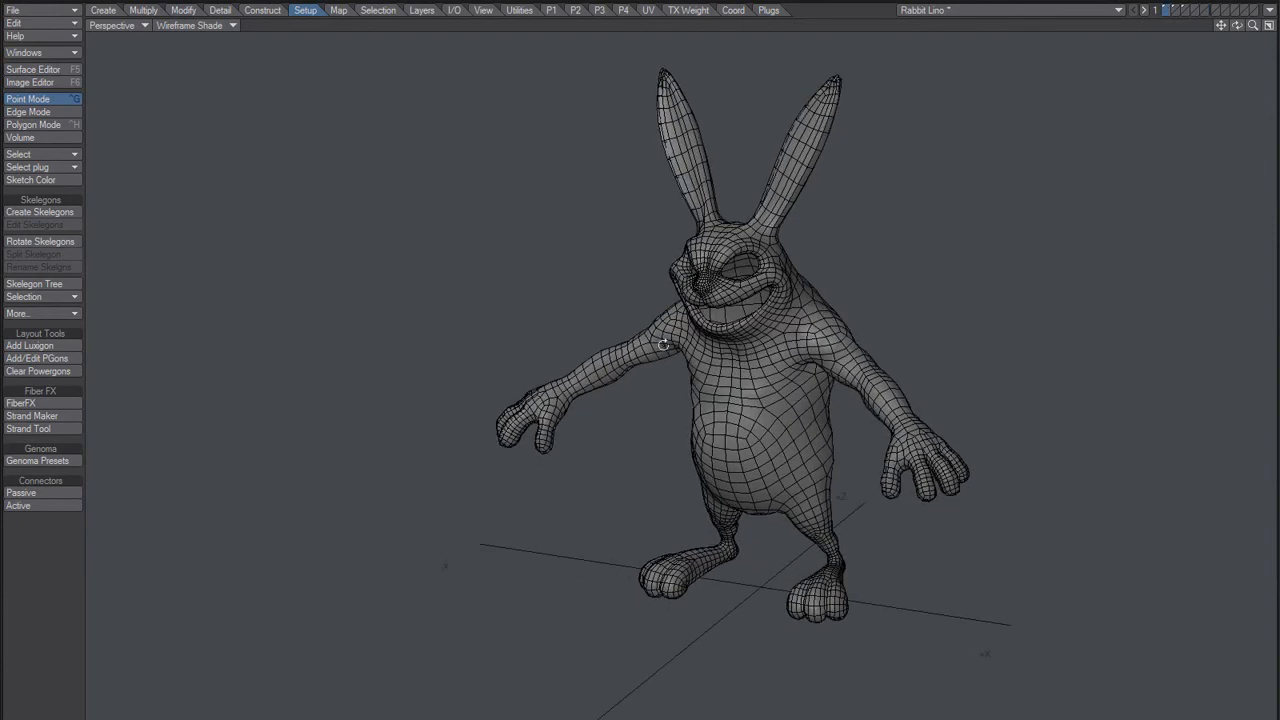
Step: Open FiberFX on the rabbit body and set the fiber length to 50 mm
click(33, 403)
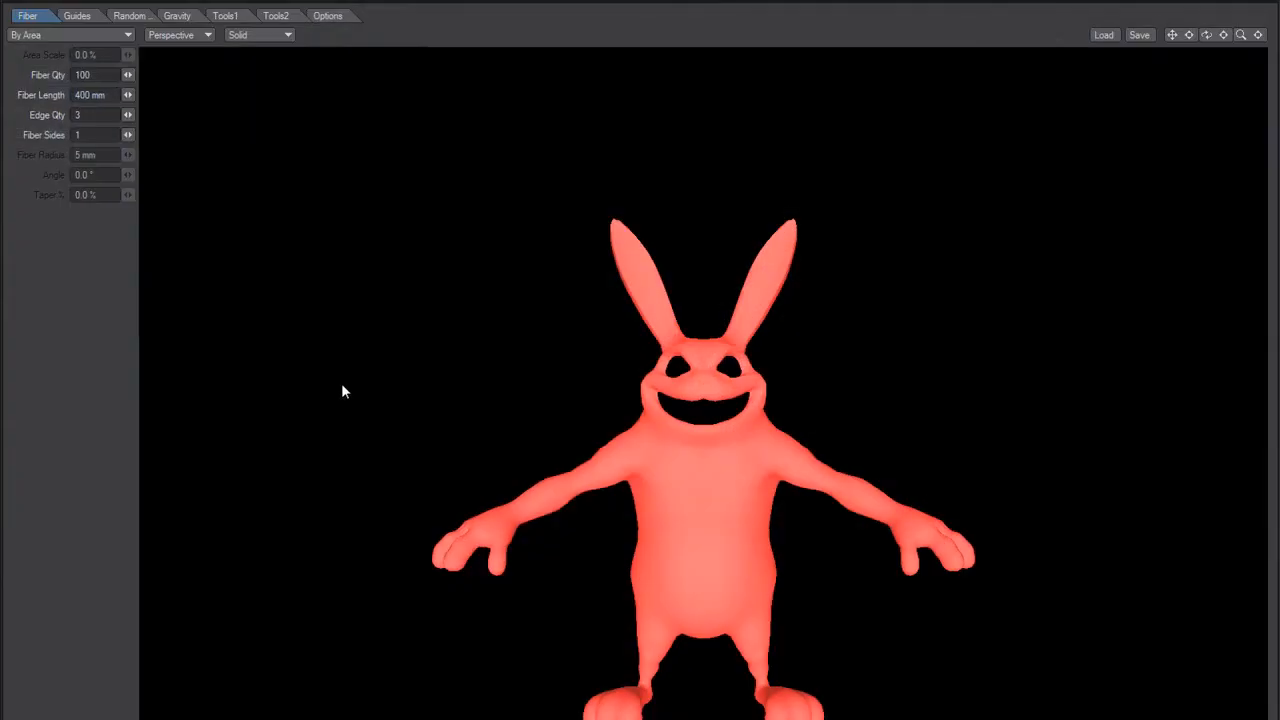
mouse_move(607, 443)
alt+mouse_down()
mouse_move(617, 461)
mouse_move(601, 433)
mouse_move(620, 435)
mouse_move(608, 450)
alt+mouse_up()
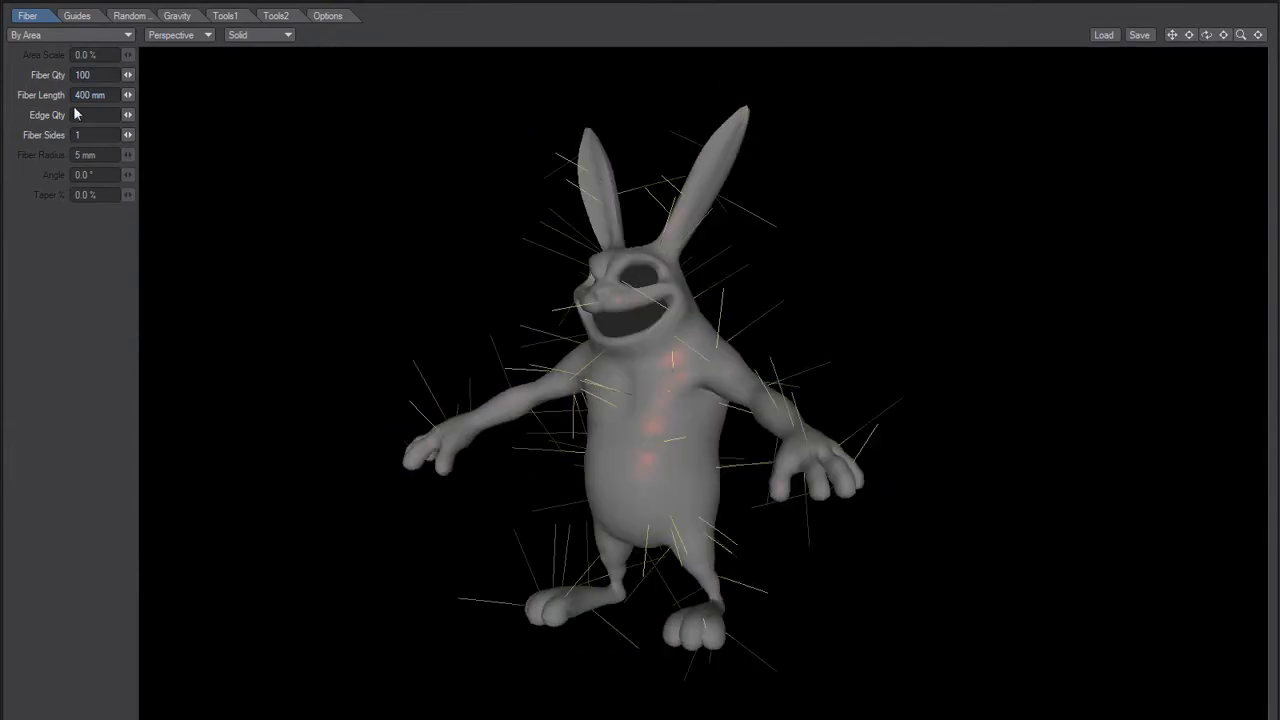
double_click(88, 94)
text(50)
key(Tab)
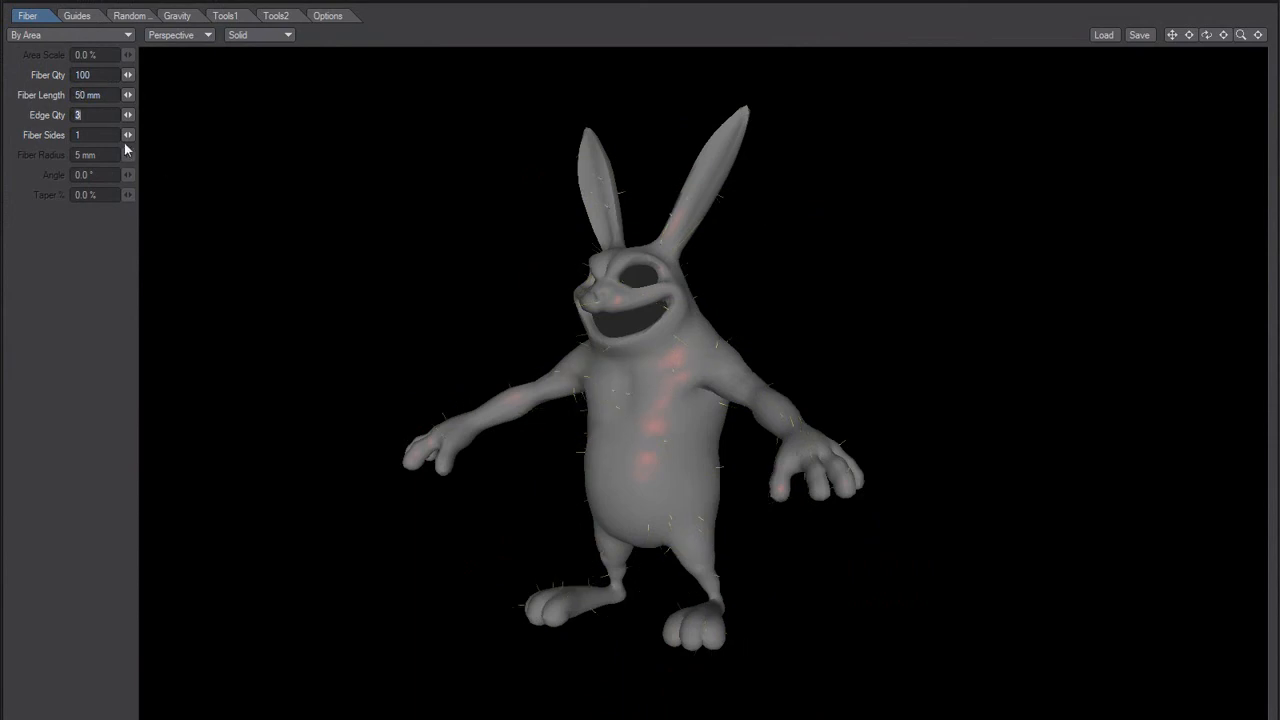
Step: Generate guides from the current fibers on the rabbit body and clear them again
click(78, 16)
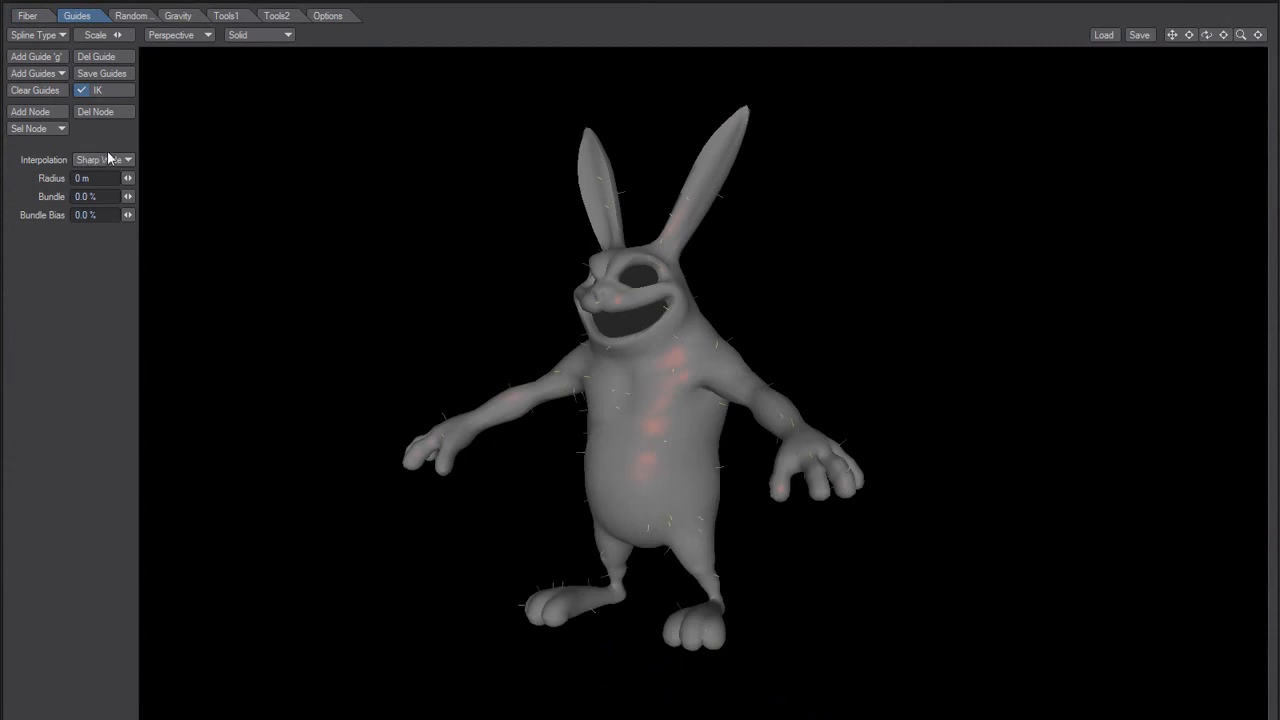
click(55, 72)
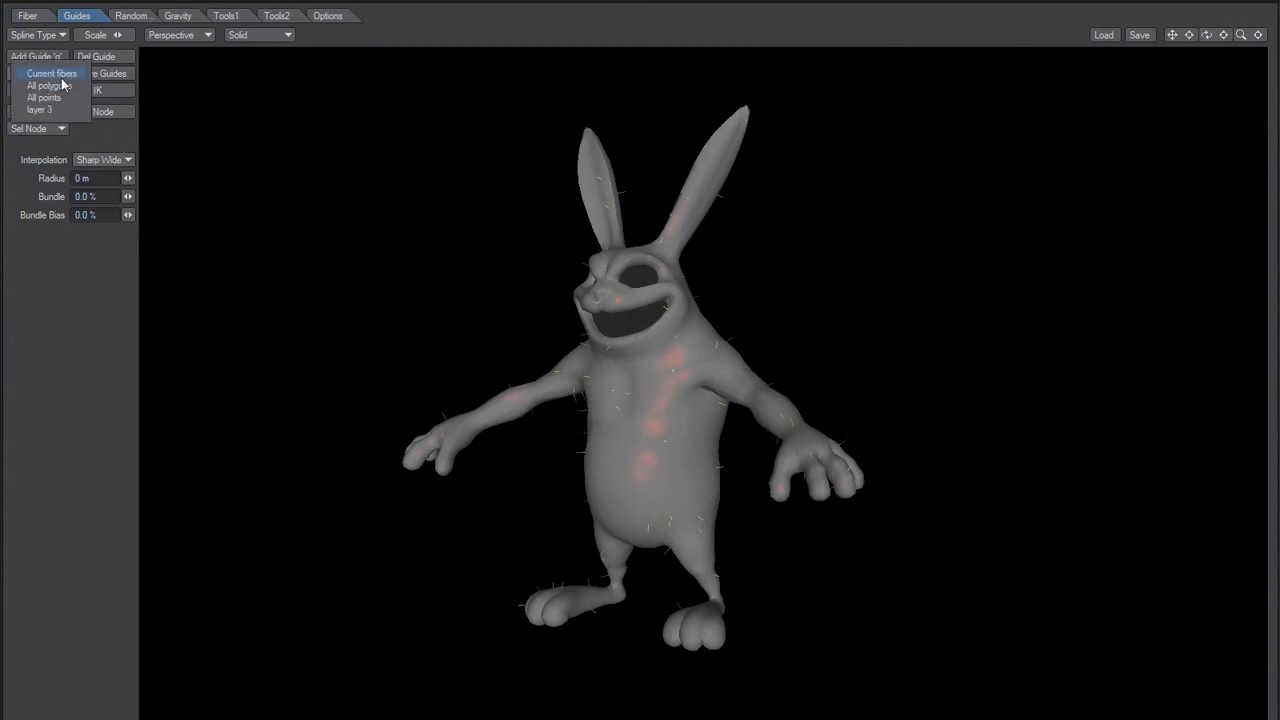
click(63, 73)
drag(328, 286, 383, 331)
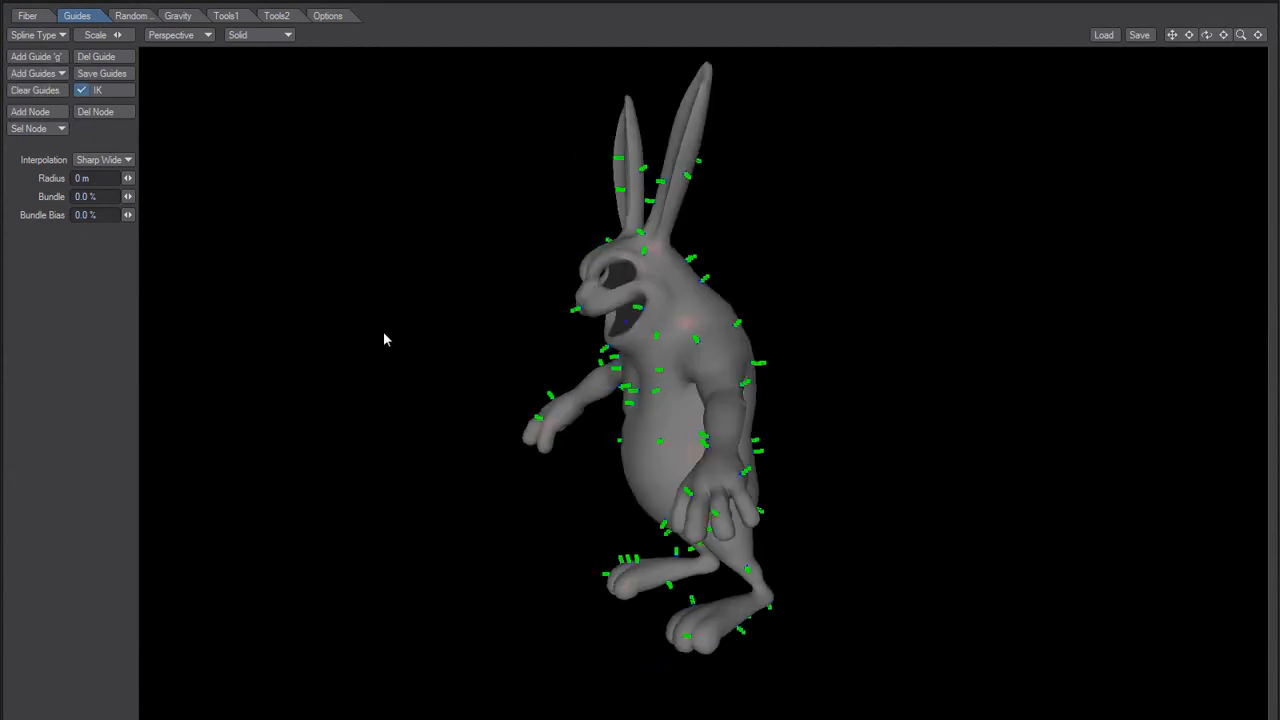
click(40, 92)
Step: Set the fibers' edge quantity to 2 and generate guides from the current fibers on the rabbit
click(38, 16)
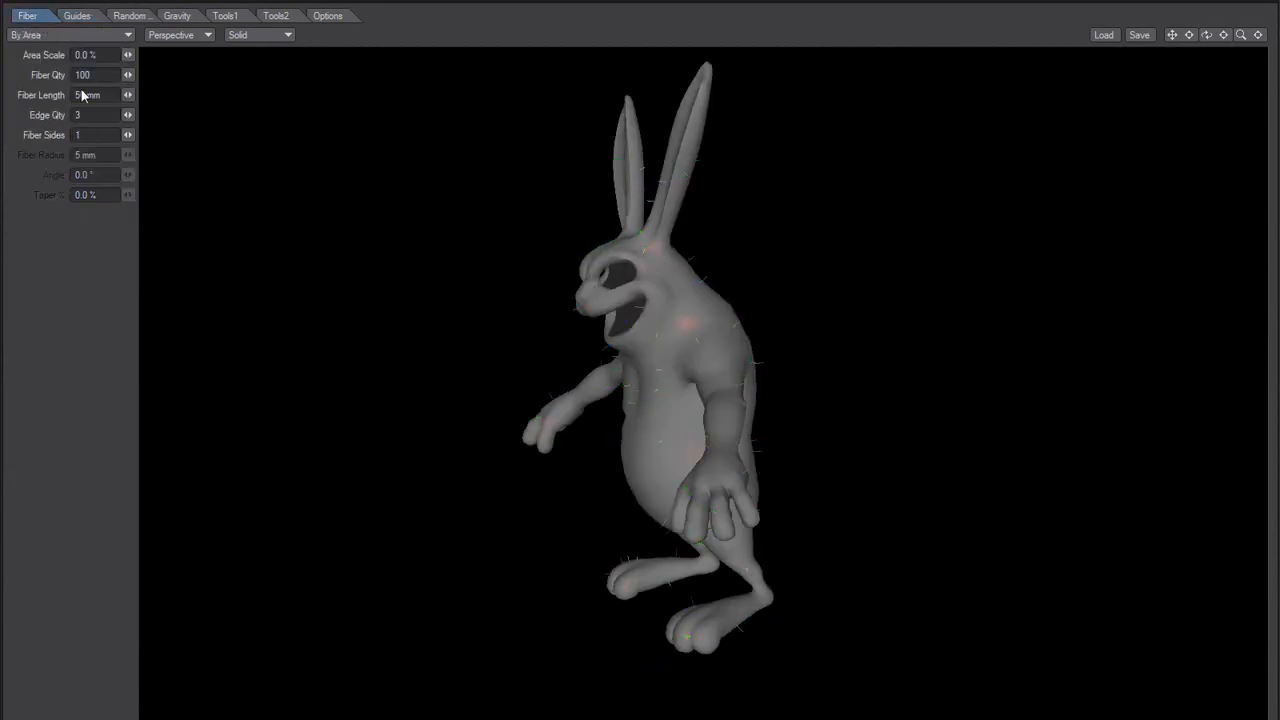
click(77, 16)
click(53, 75)
click(55, 75)
drag(496, 418, 631, 439)
Step: Set the fiber quantity to 10000 to cover the rabbit body densely
click(28, 16)
click(100, 75)
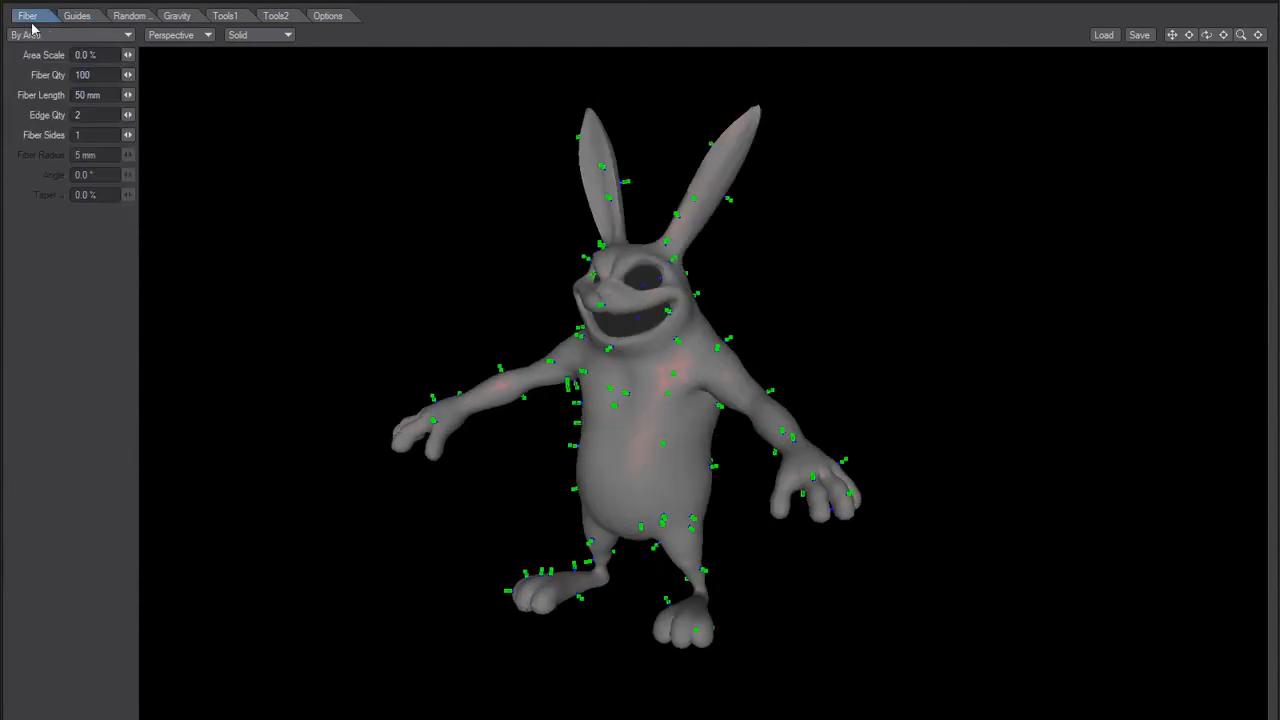
text(00)
key(Tab)
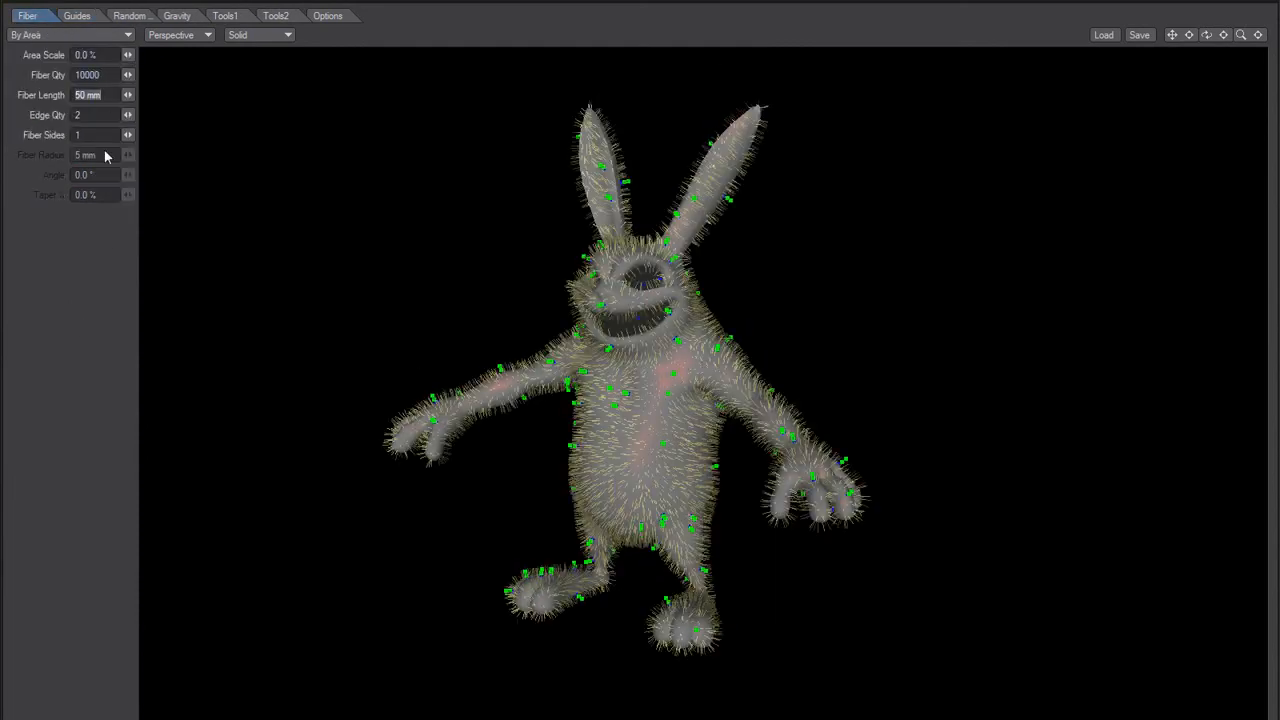
Step: Comb the guides on the rabbit's chest downward so the fur lies along the torso
drag(510, 400, 432, 303)
drag(341, 303, 683, 410)
scroll(689, 396, up, 3)
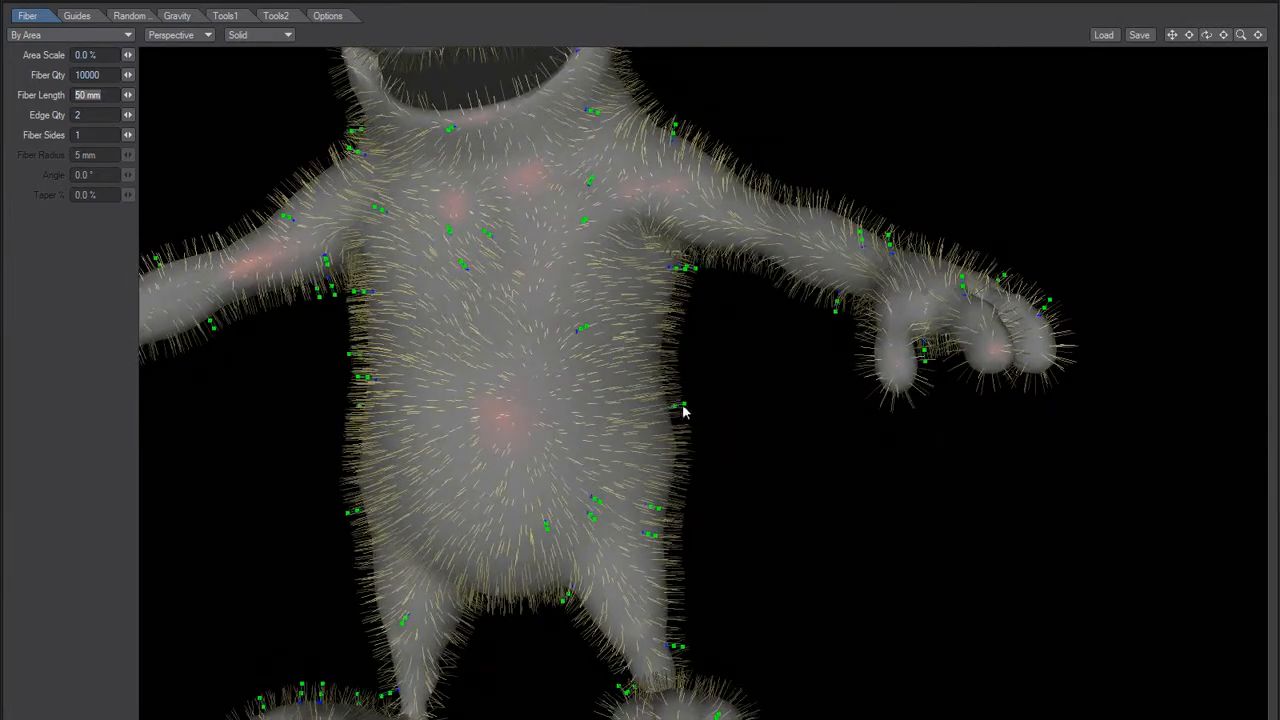
drag(680, 543, 517, 289)
drag(606, 288, 449, 266)
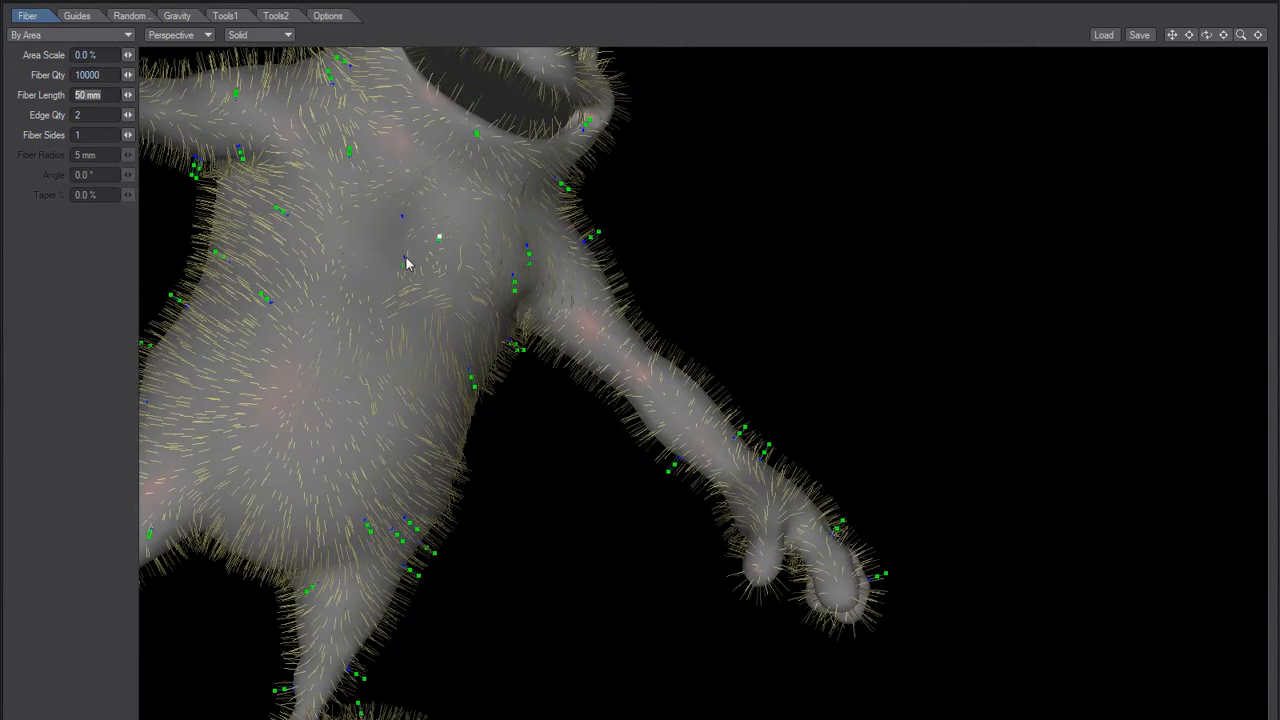
drag(431, 280, 491, 263)
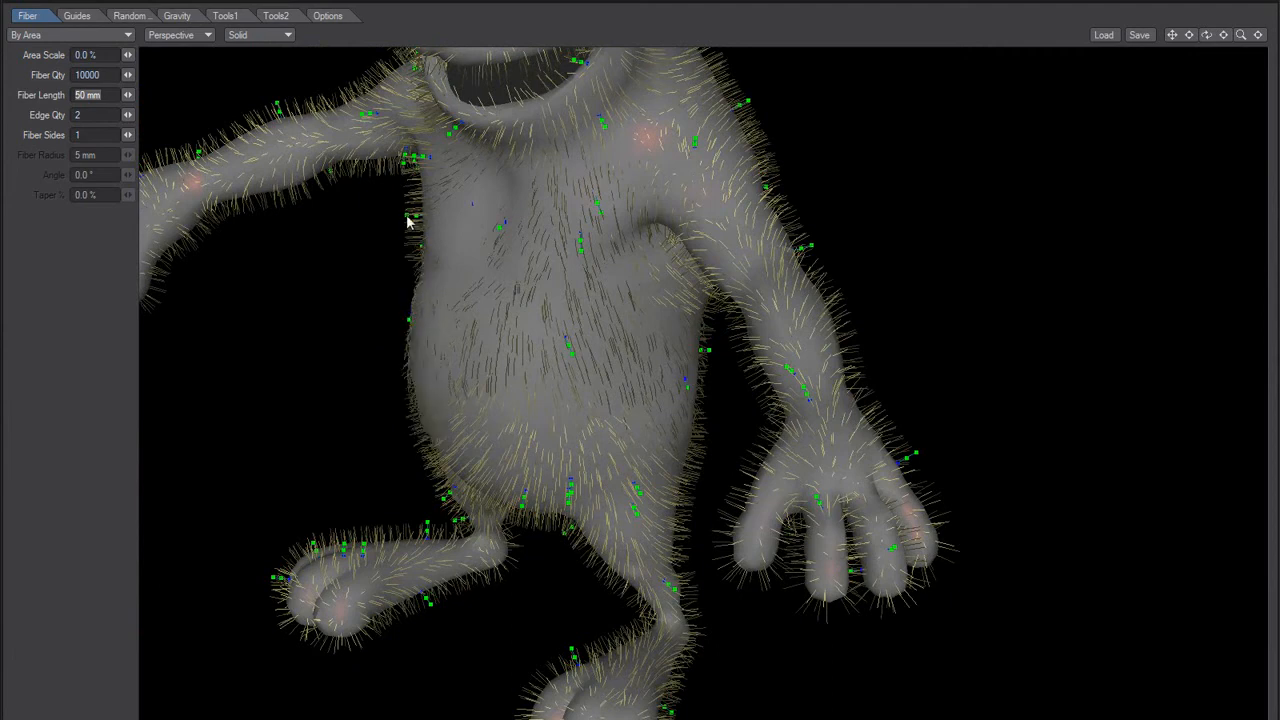
drag(417, 337, 397, 171)
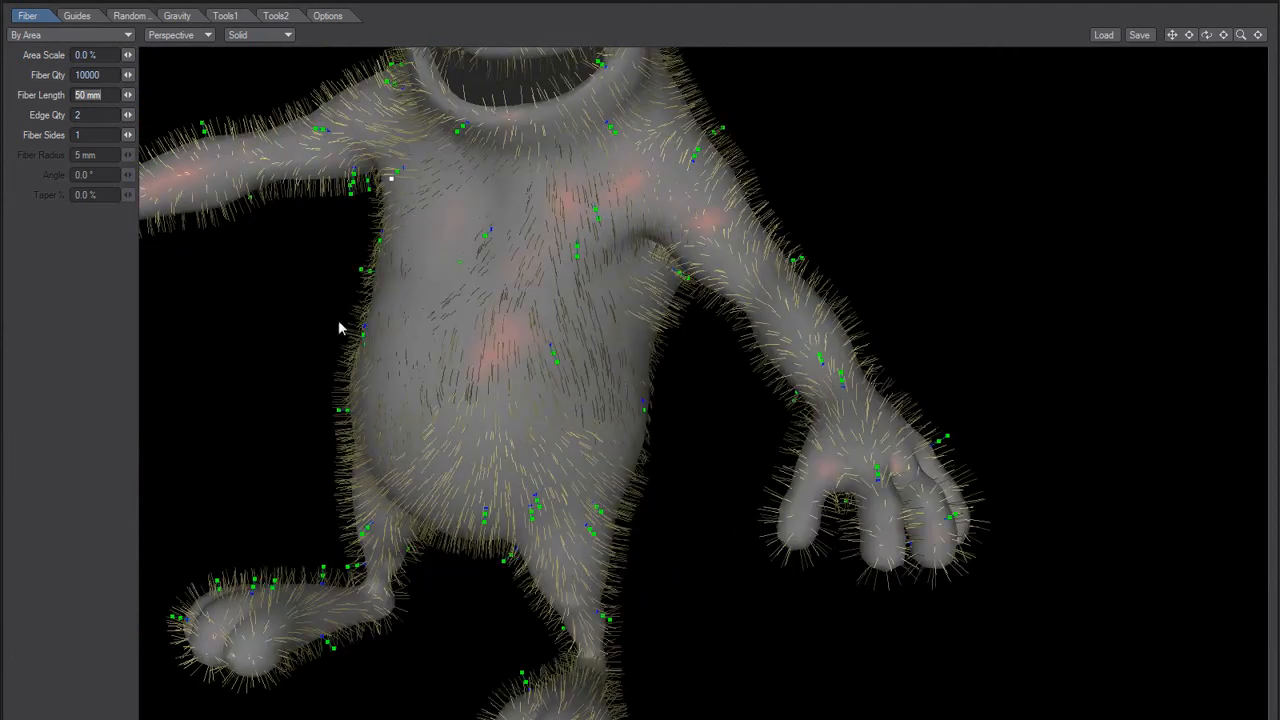
drag(386, 266, 503, 203)
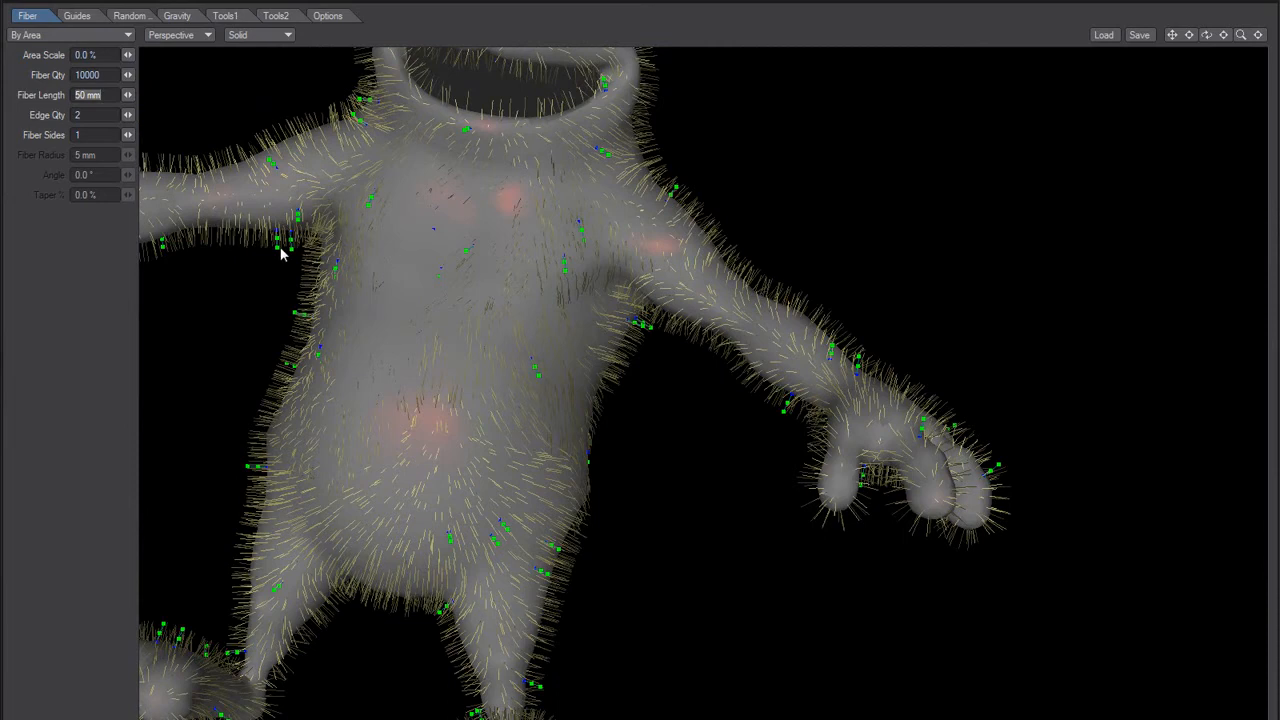
drag(437, 309, 523, 274)
Step: Comb the guides on the rabbit's flank below the armpit down toward the belly
drag(543, 443, 202, 566)
drag(327, 456, 201, 591)
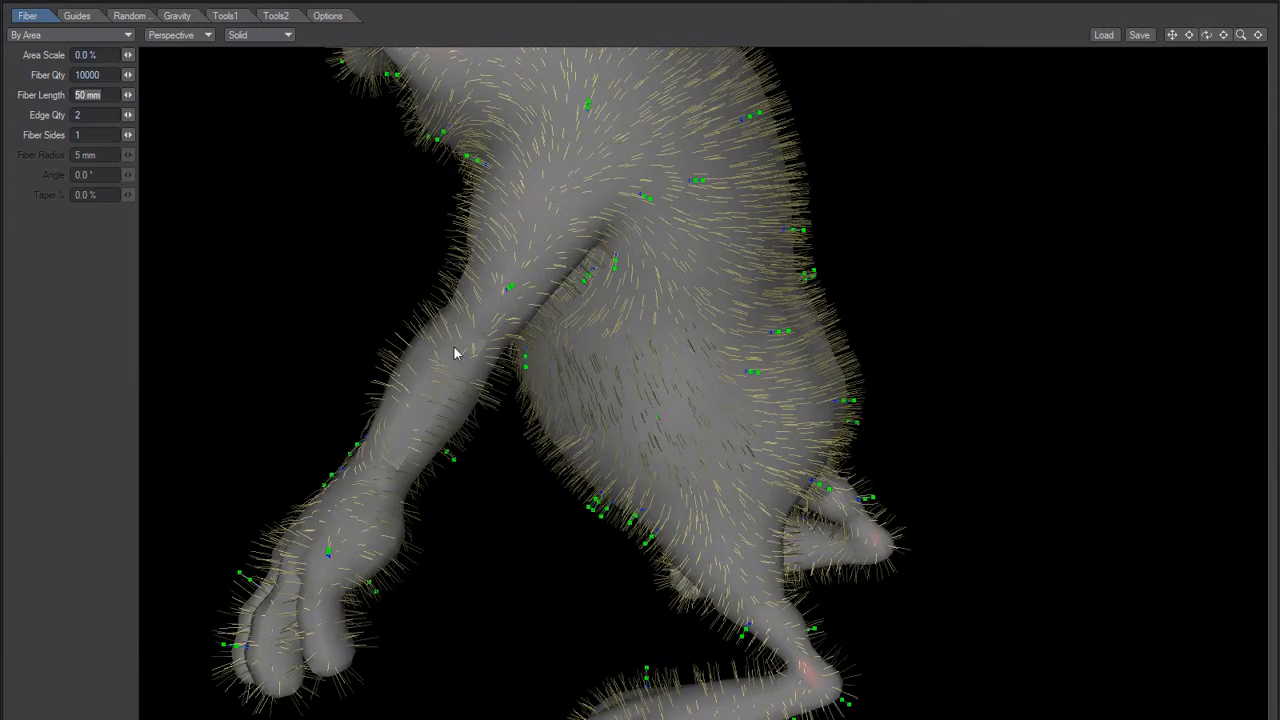
drag(520, 311, 390, 394)
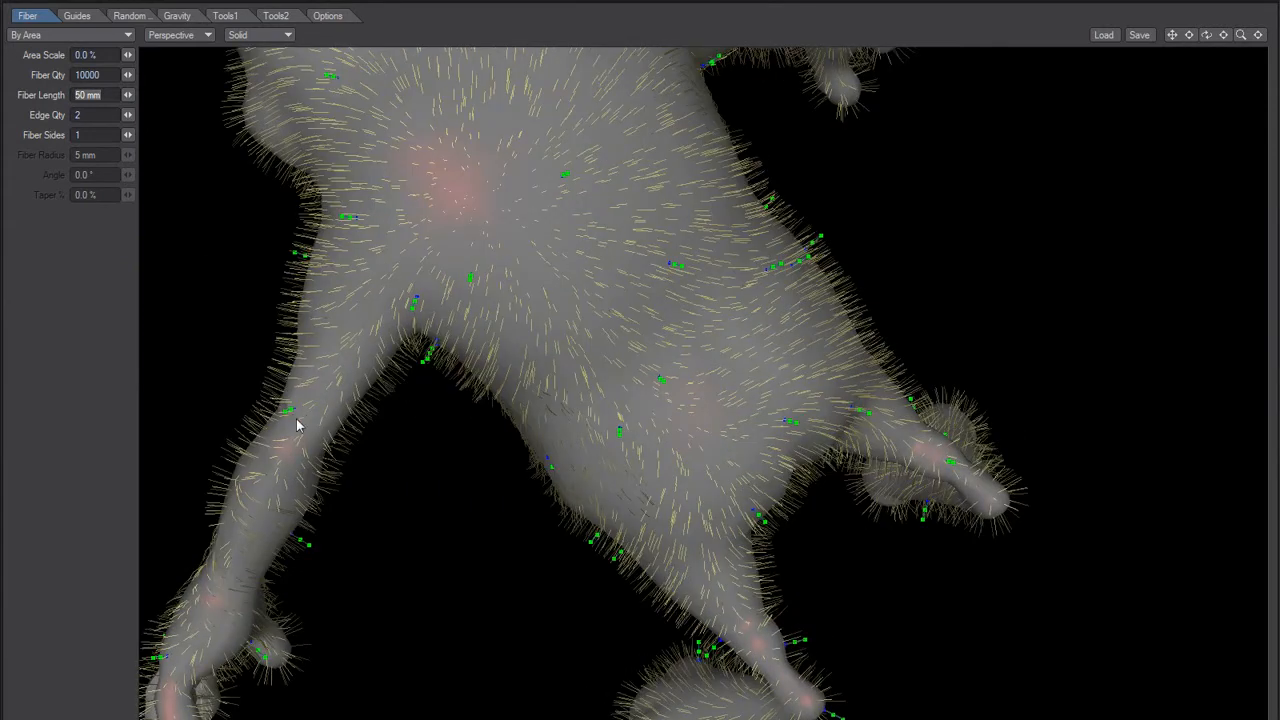
alt+drag(289, 417, 269, 412)
mouse_move(326, 266)
alt+mouse_down()
mouse_move(320, 294)
mouse_move(373, 238)
mouse_move(339, 250)
alt+mouse_up()
drag(418, 326, 203, 546)
alt+drag(438, 374, 669, 480)
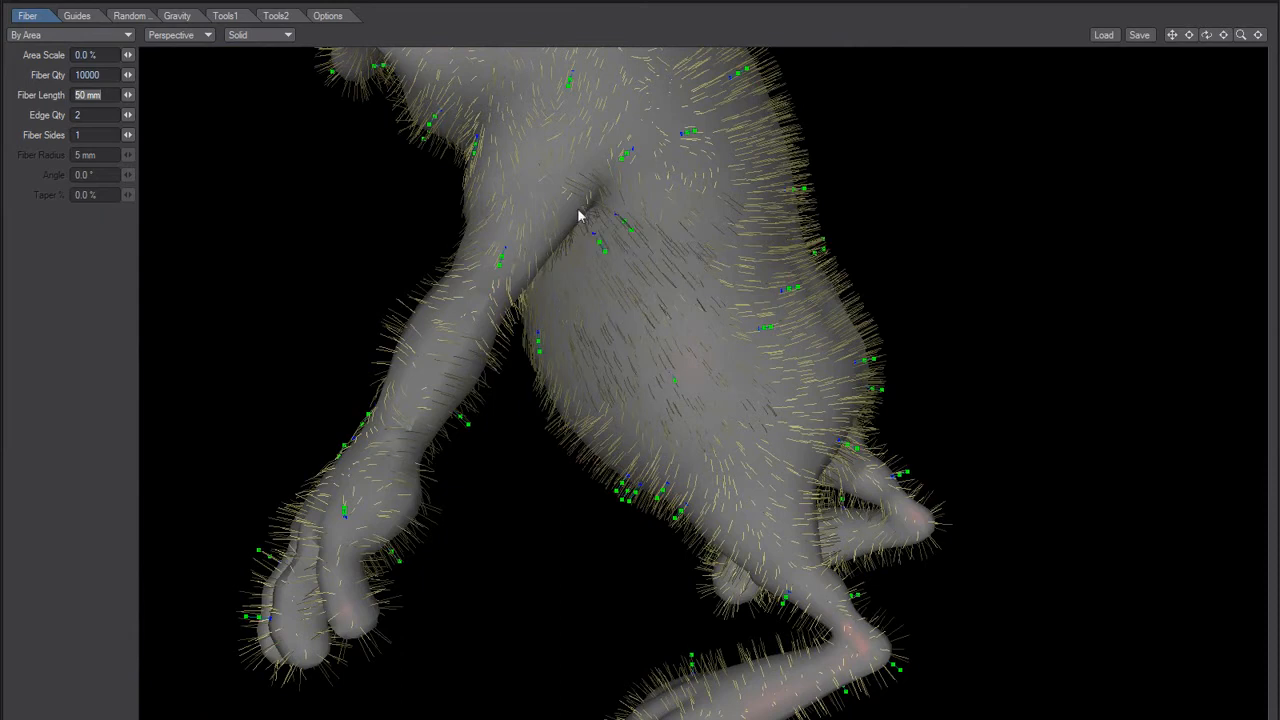
Step: Bend the guides behind the shoulder and on the upper arm downward along the body
drag(691, 131, 775, 328)
drag(568, 86, 641, 290)
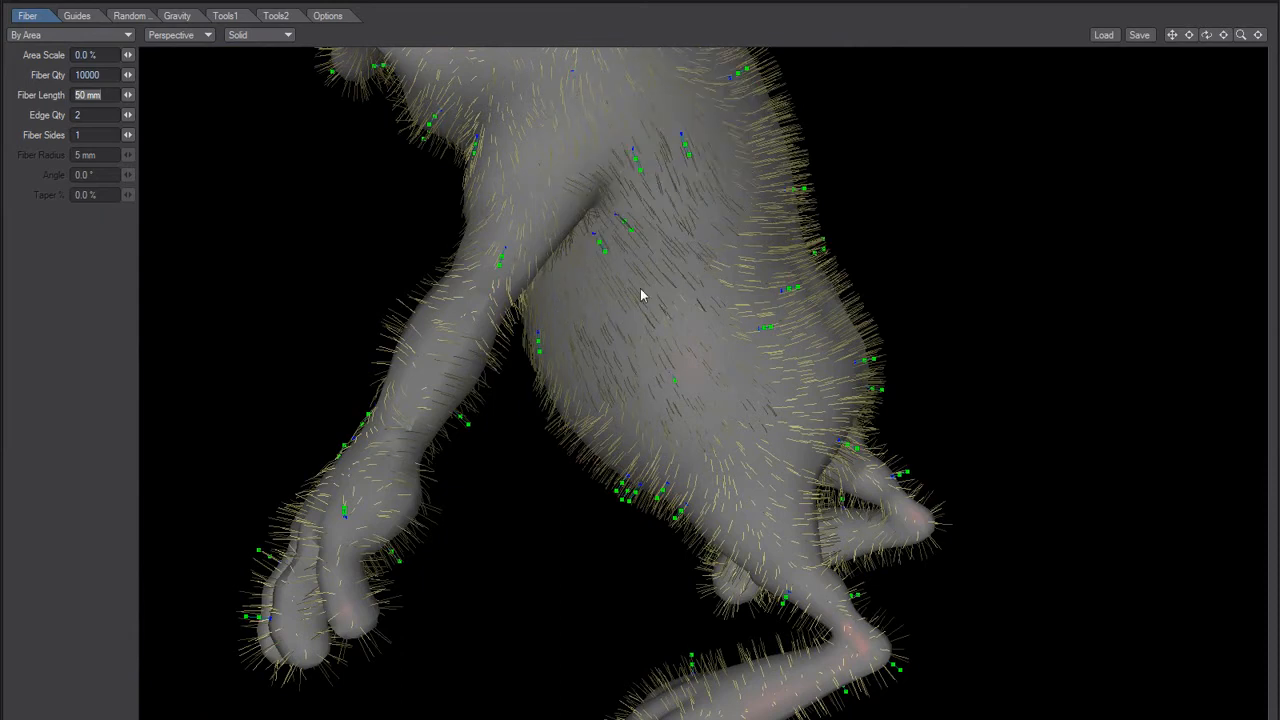
middle_drag(468, 152, 475, 328)
drag(623, 329, 639, 523)
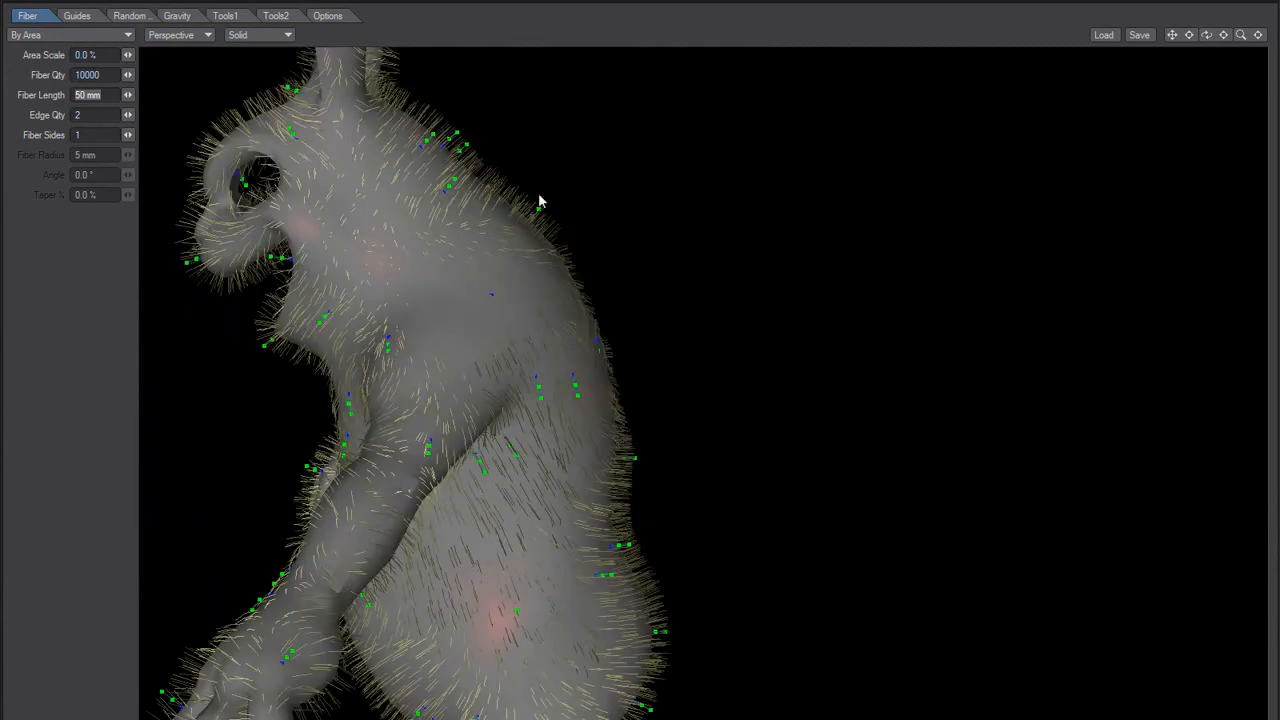
Step: Comb the guides on the nape and upper back flat and down along the spine
drag(538, 209, 609, 403)
drag(455, 179, 544, 289)
drag(466, 144, 556, 318)
drag(457, 132, 518, 283)
drag(432, 134, 590, 403)
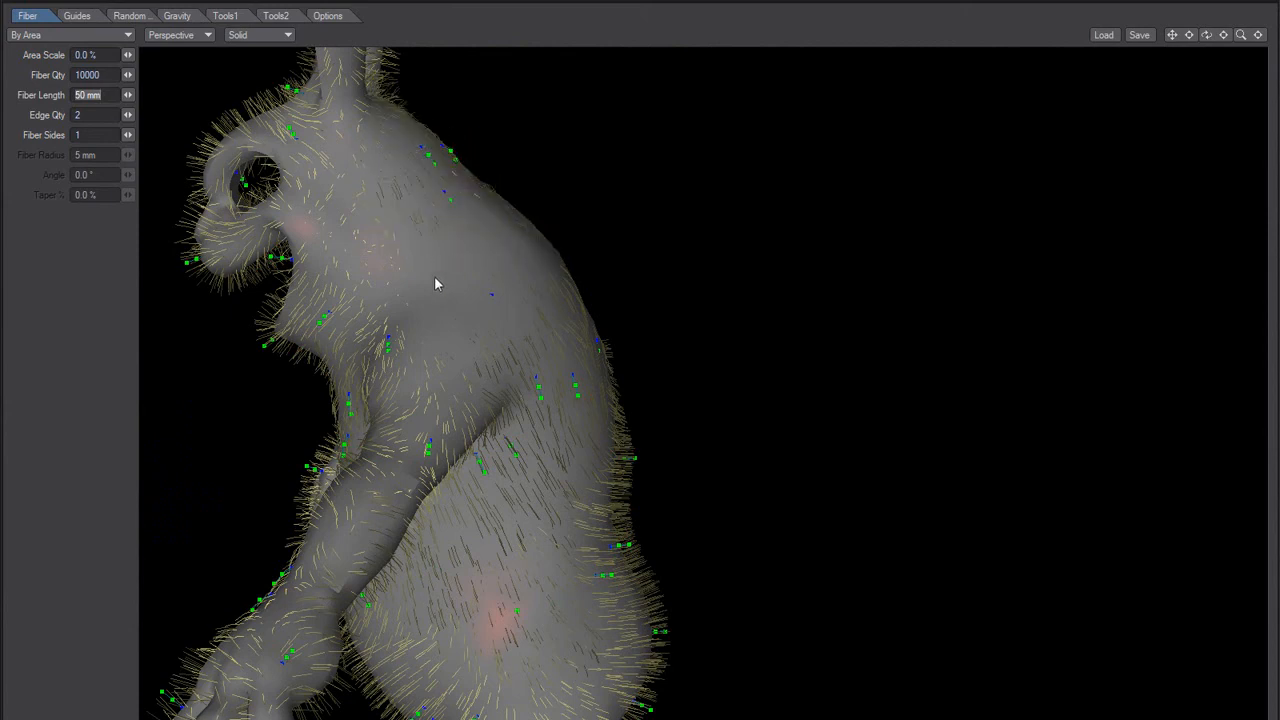
Step: Comb the guides around the rabbit's throat and shoulders downward
alt+drag(461, 257, 526, 303)
mouse_move(380, 311)
alt+mouse_down()
mouse_move(407, 232)
mouse_move(354, 289)
mouse_move(341, 326)
mouse_move(380, 336)
alt+mouse_up()
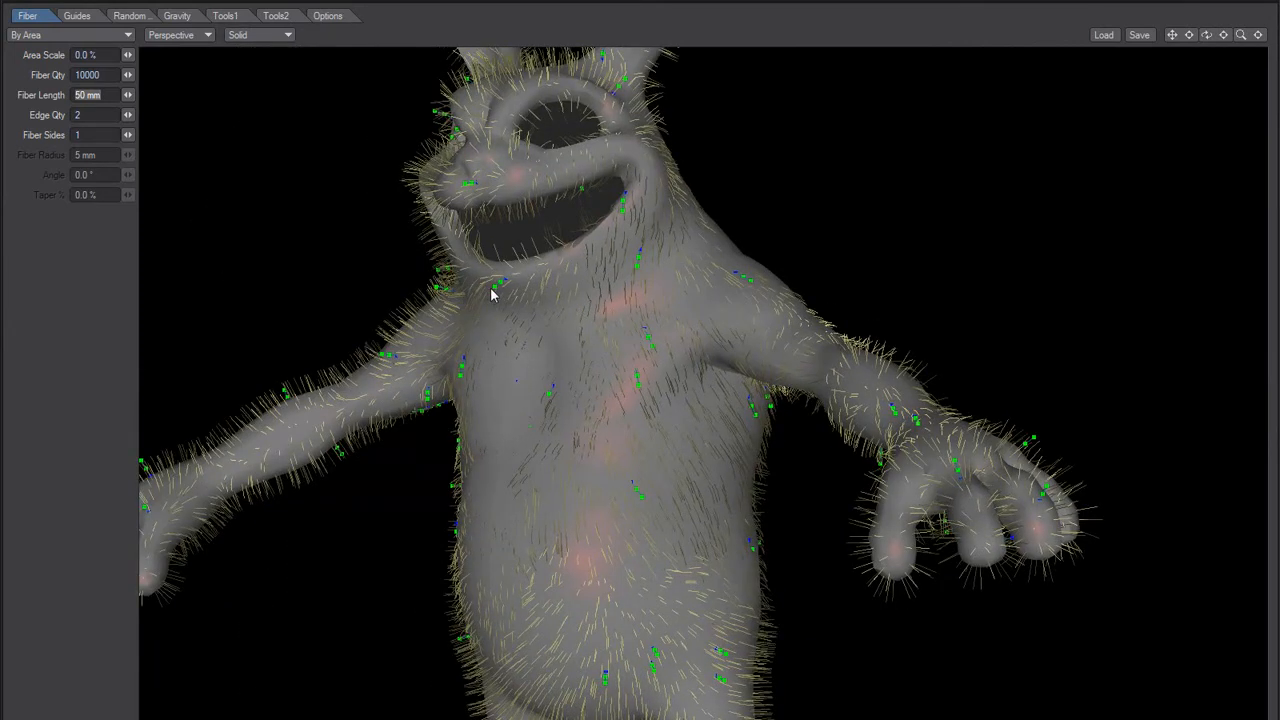
alt+drag(474, 326, 433, 343)
alt+drag(312, 401, 386, 378)
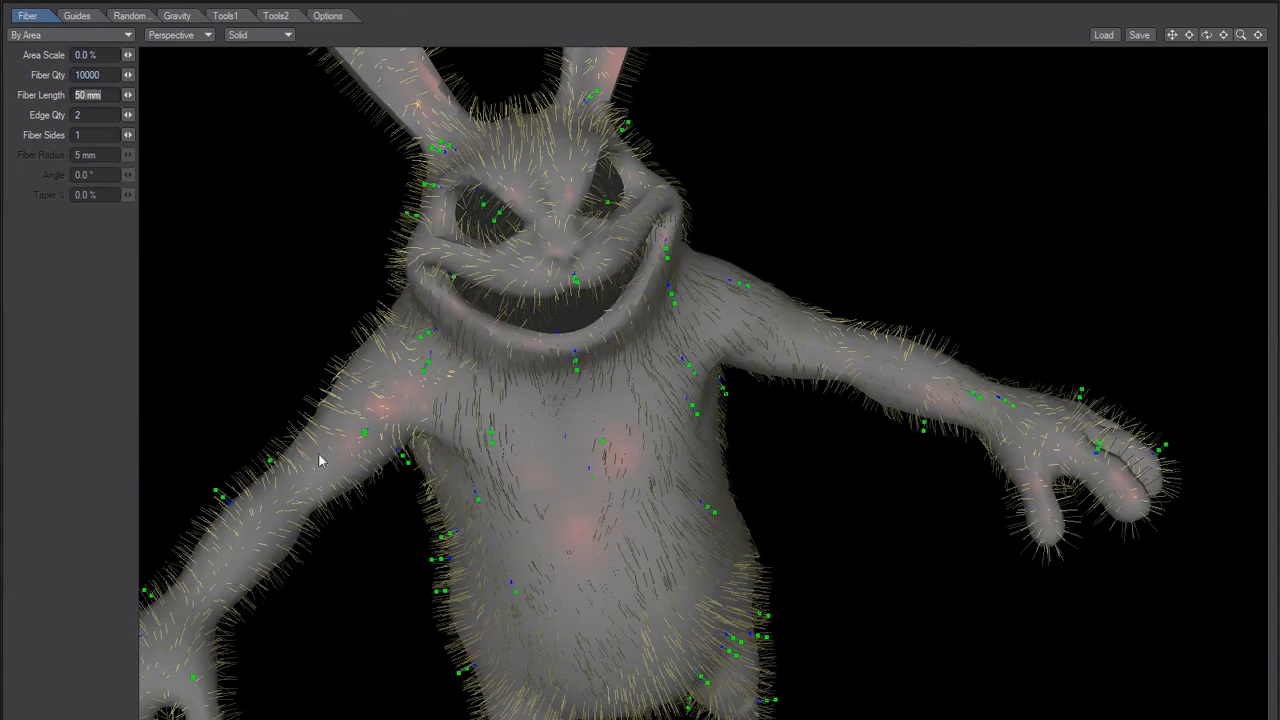
Step: Bend the guides at the base of the ear and around the eye flat against the head
alt+drag(463, 341, 404, 447)
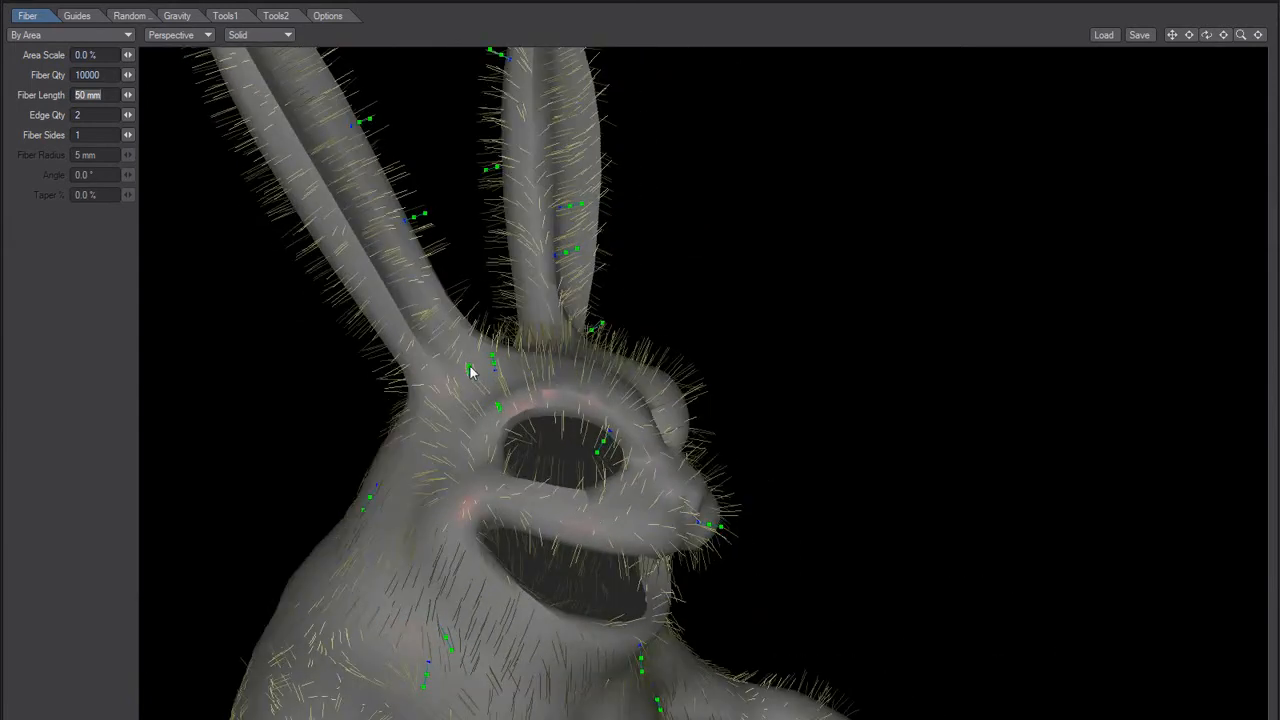
alt+drag(491, 410, 446, 430)
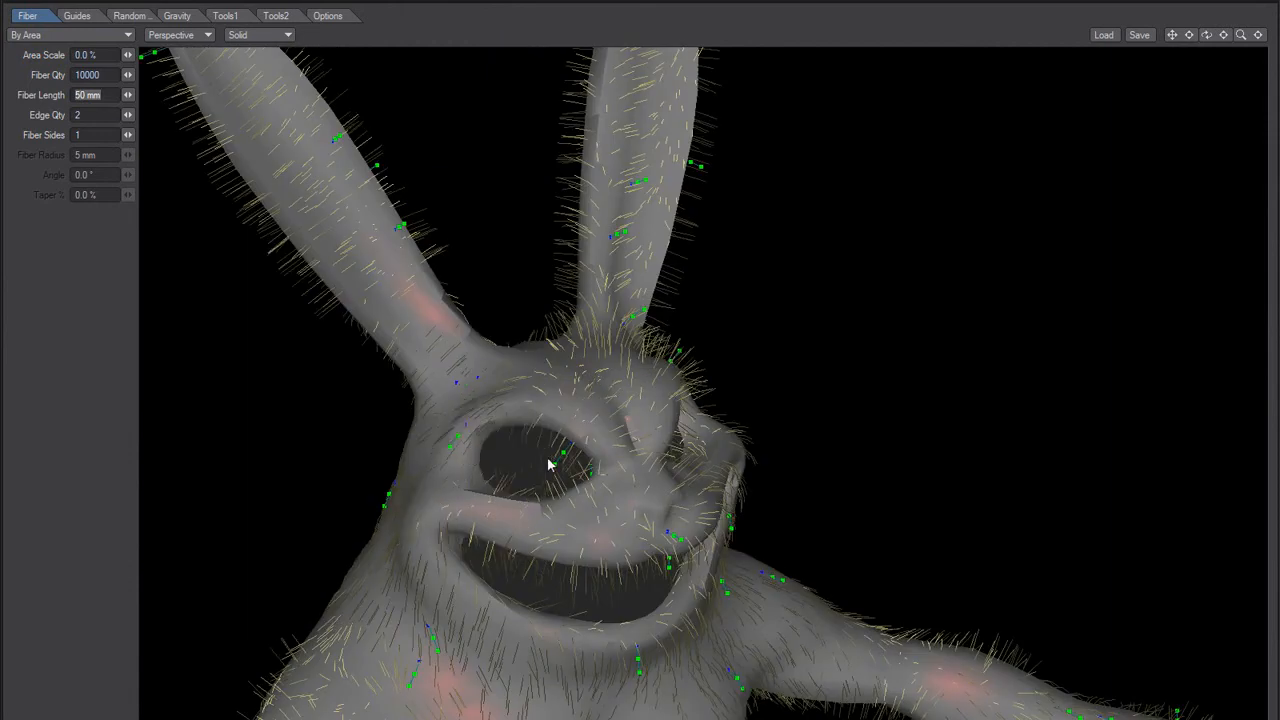
alt+drag(526, 454, 492, 461)
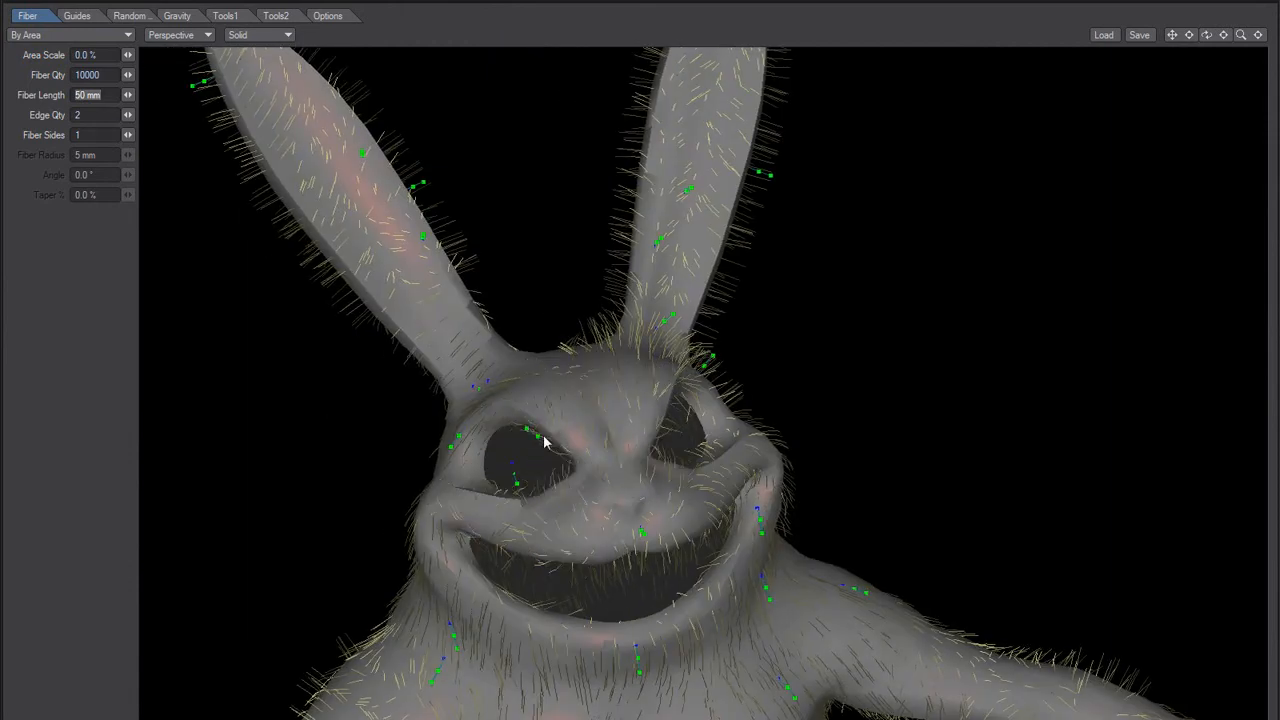
alt+drag(548, 462, 194, 689)
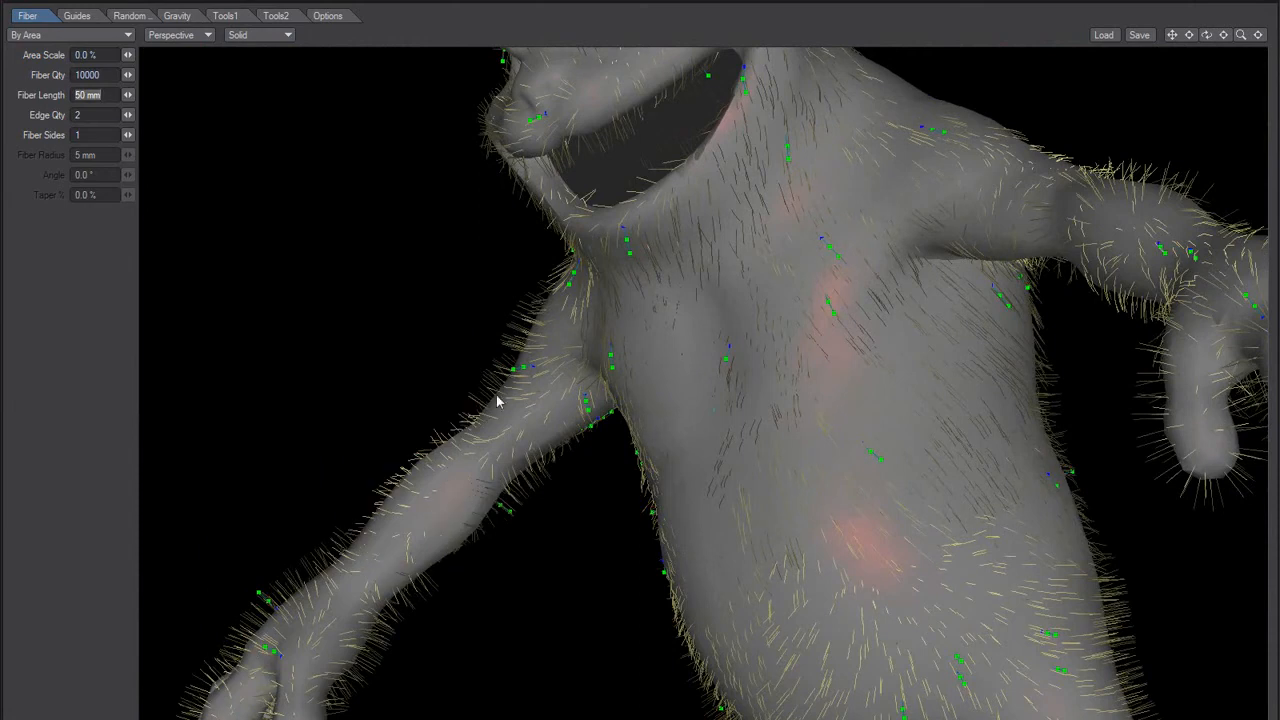
Step: Comb the guides along the rabbit's arm and hand toward the fingers
drag(514, 369, 337, 558)
alt+drag(592, 436, 444, 479)
drag(522, 490, 314, 702)
alt+drag(399, 495, 516, 436)
drag(432, 361, 301, 507)
drag(490, 325, 361, 445)
alt+drag(463, 435, 580, 466)
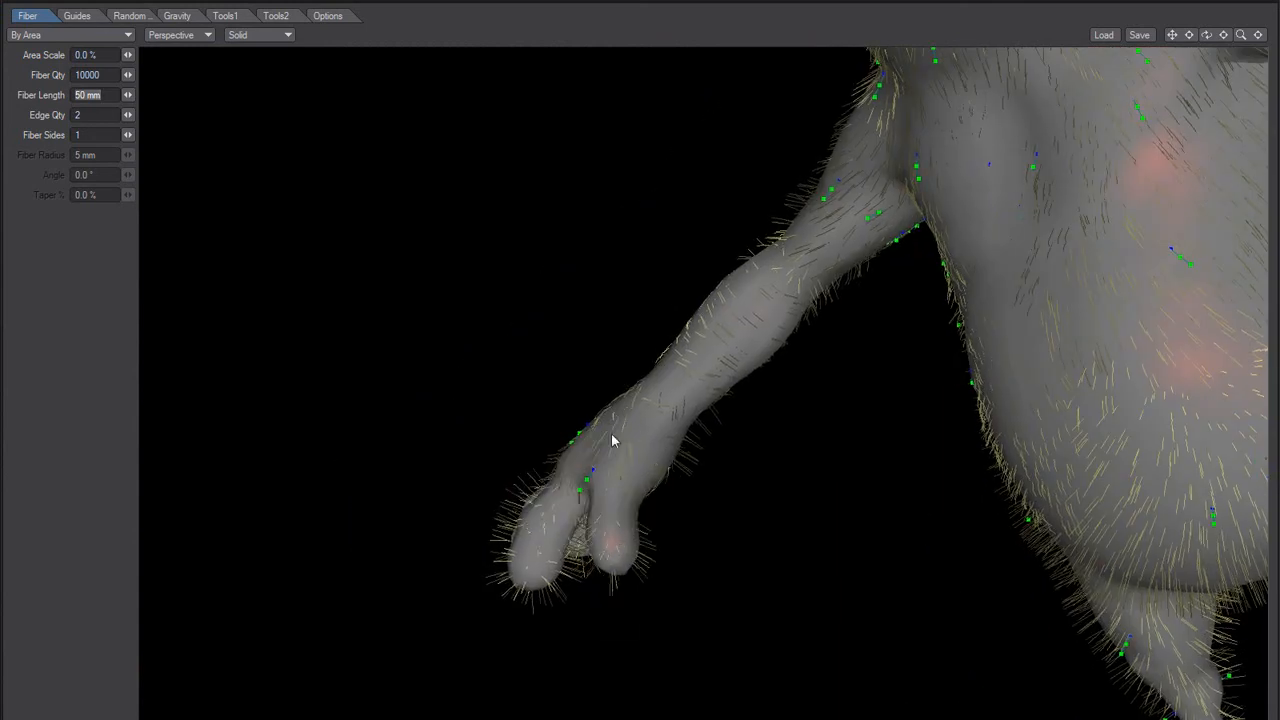
alt+drag(530, 543, 632, 477)
alt+shift+drag(438, 680, 453, 577)
drag(458, 474, 497, 577)
drag(449, 537, 458, 620)
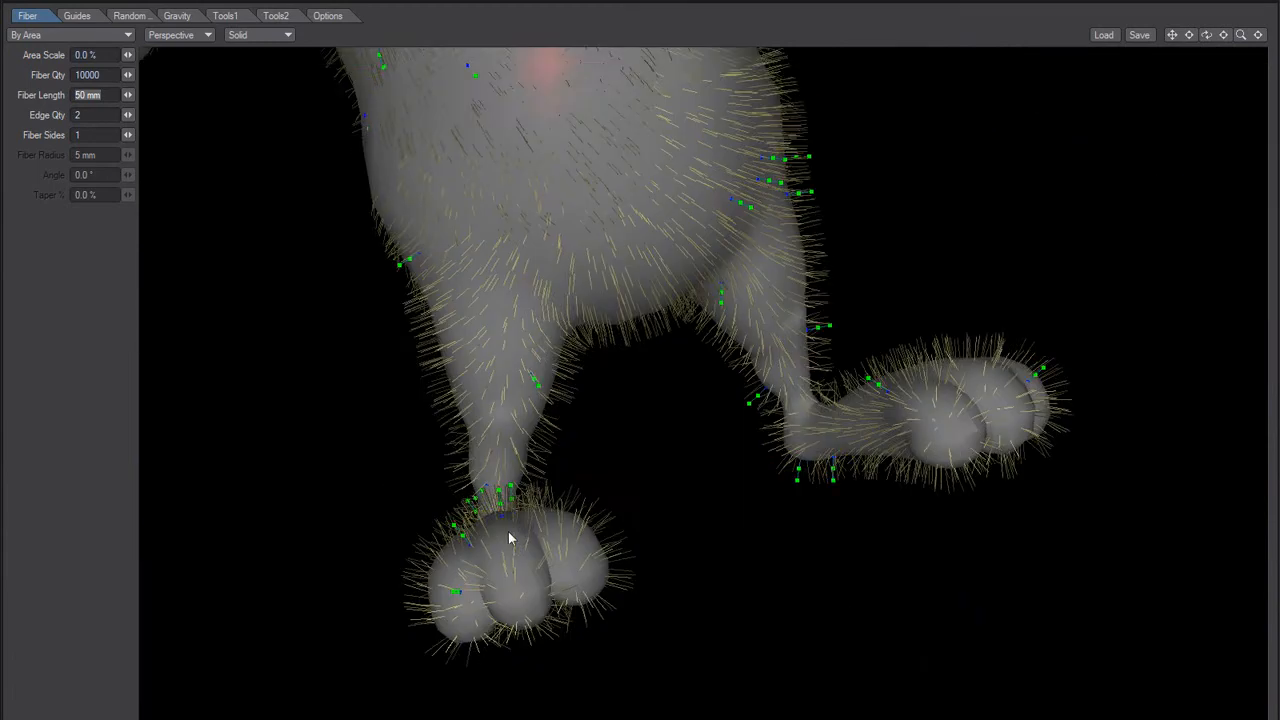
Step: Comb the guides on the rabbit's hip and lower back downward
alt+shift+drag(509, 531, 411, 311)
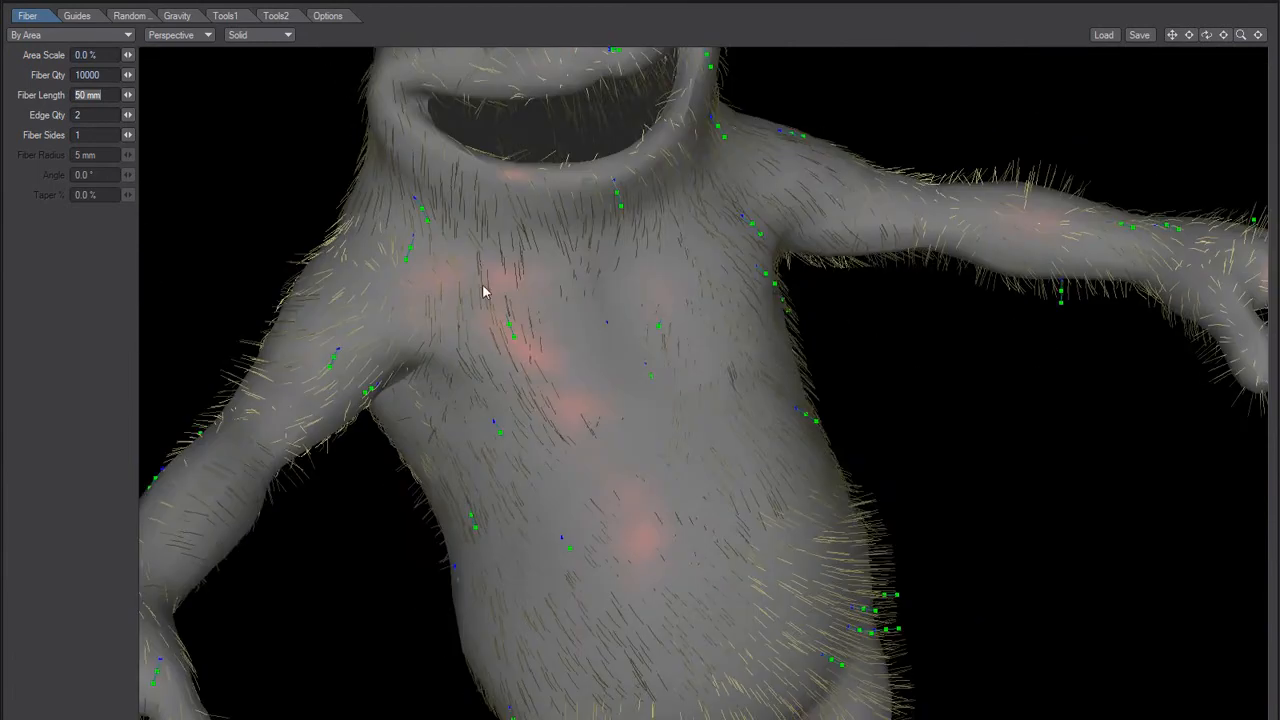
ctrl+alt+drag(486, 289, 400, 494)
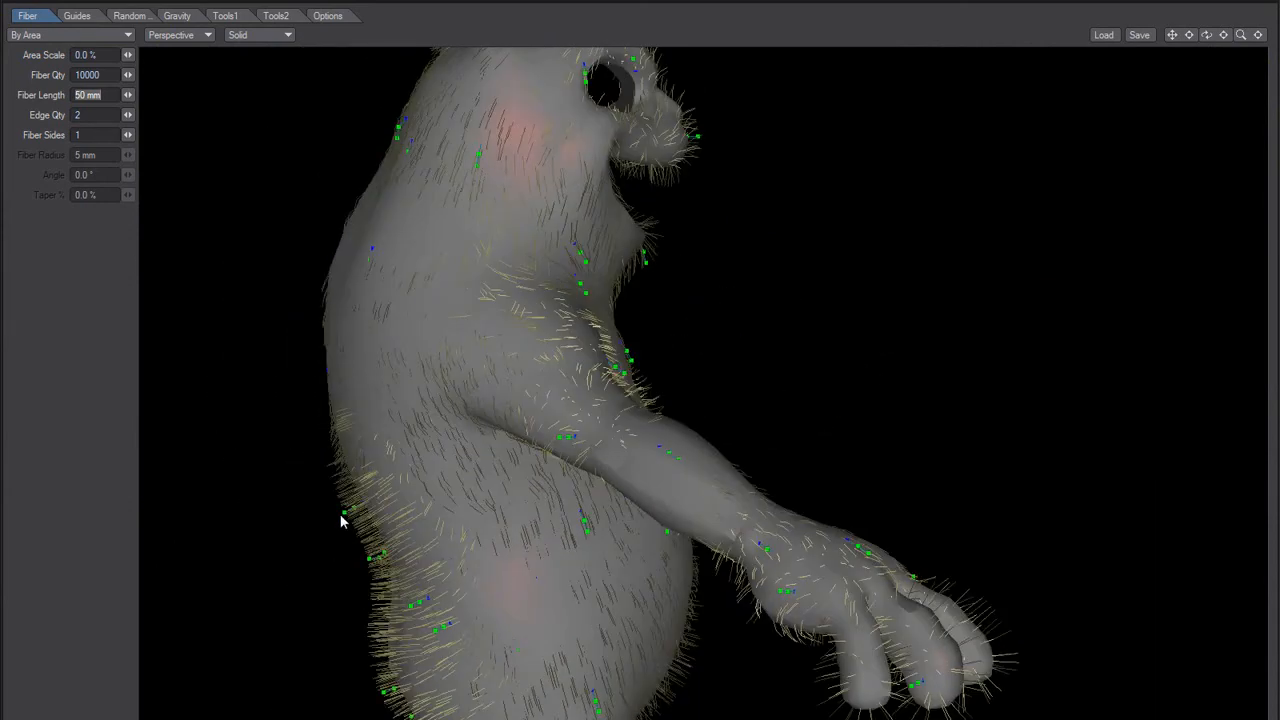
key(Delete)
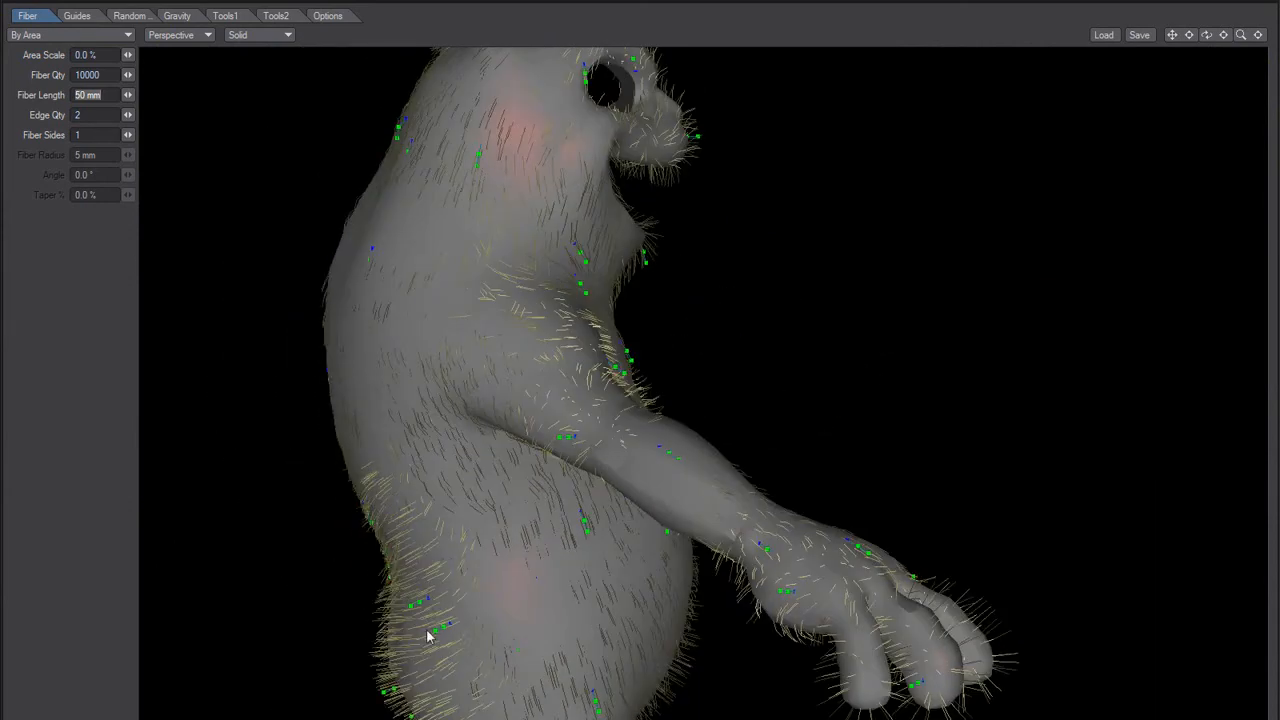
drag(419, 618, 453, 645)
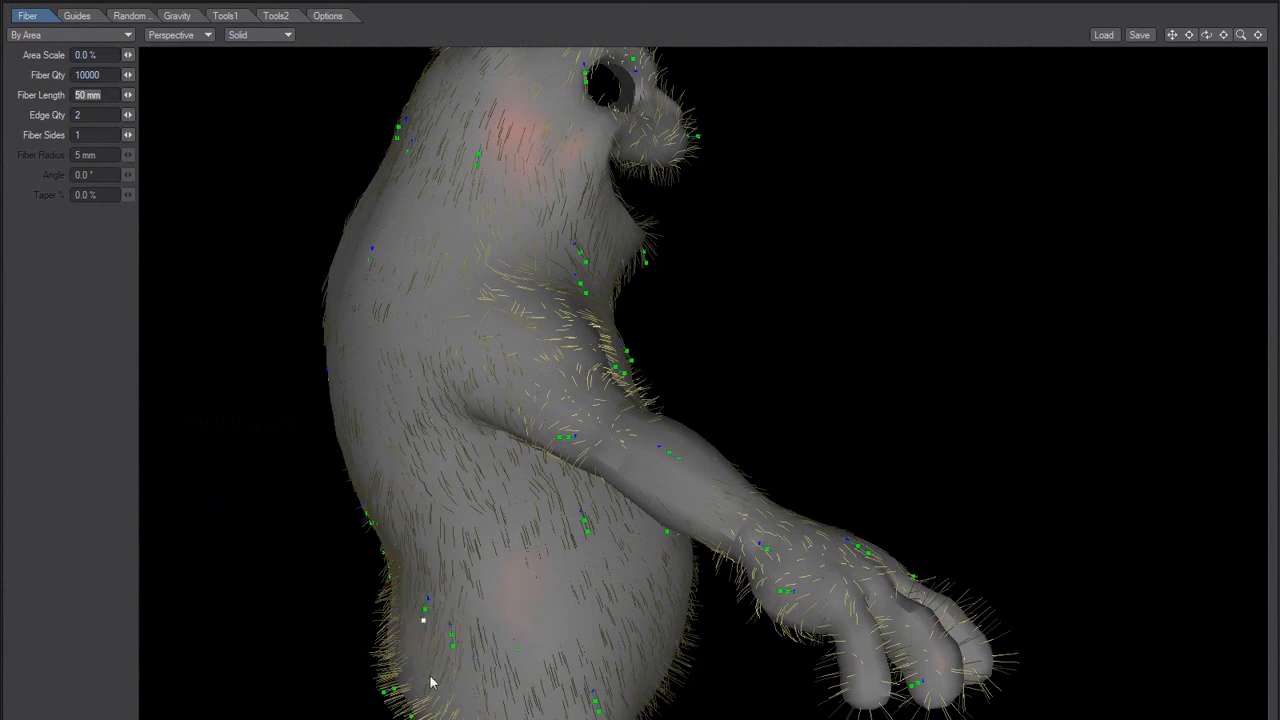
alt+drag(428, 600, 535, 535)
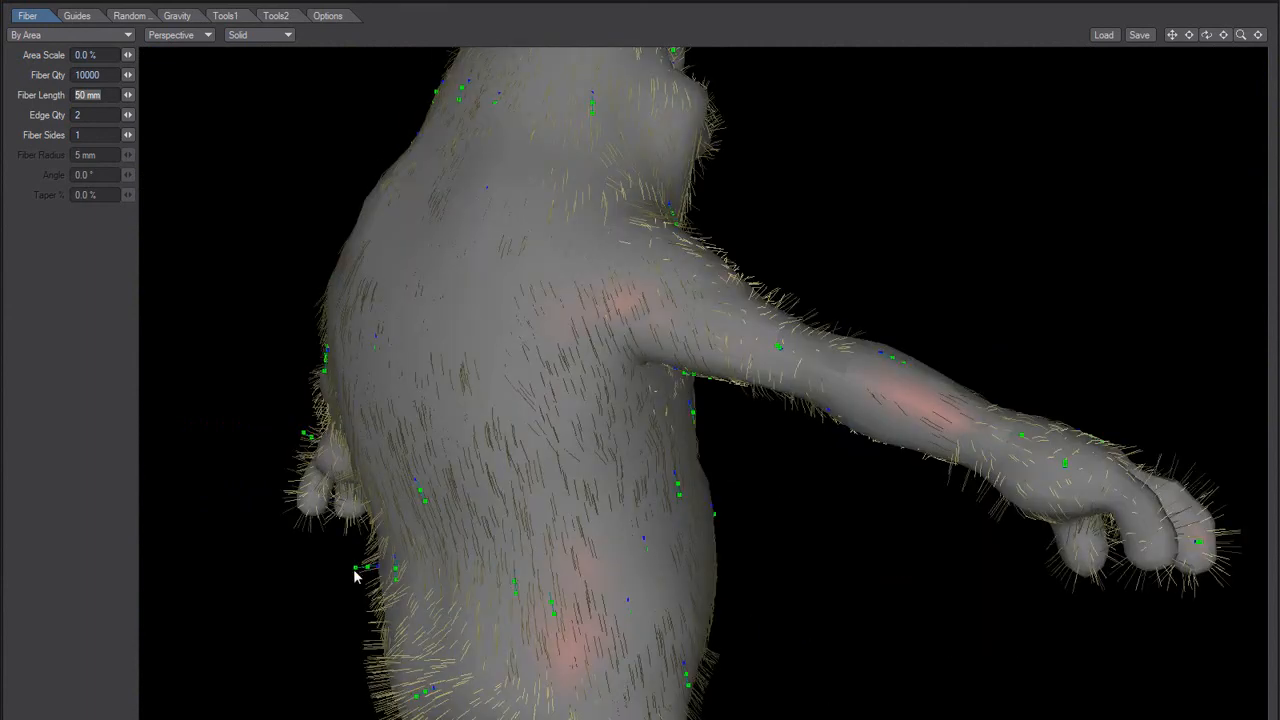
alt+drag(383, 625, 564, 527)
alt+drag(463, 363, 308, 522)
alt+drag(480, 386, 543, 376)
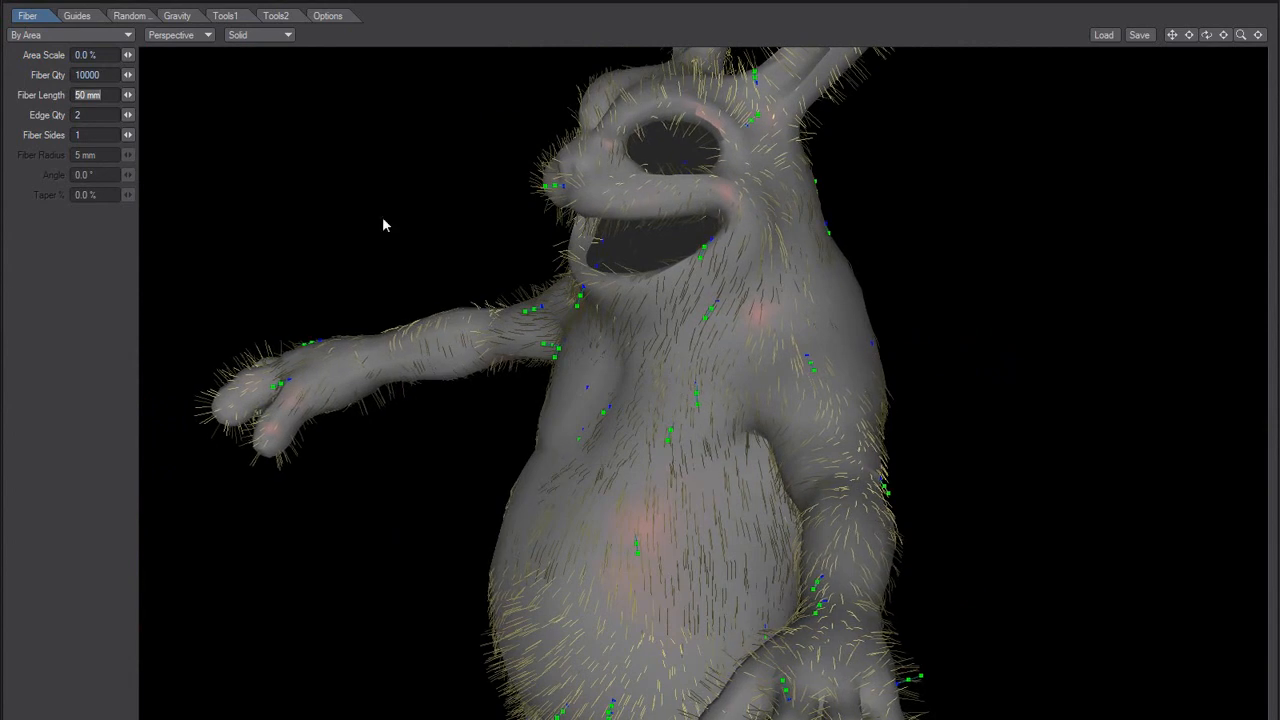
Step: Display the rabbit in wireframe and comb the guides on its chest and below the outstretched arm along the body
click(262, 35)
click(274, 50)
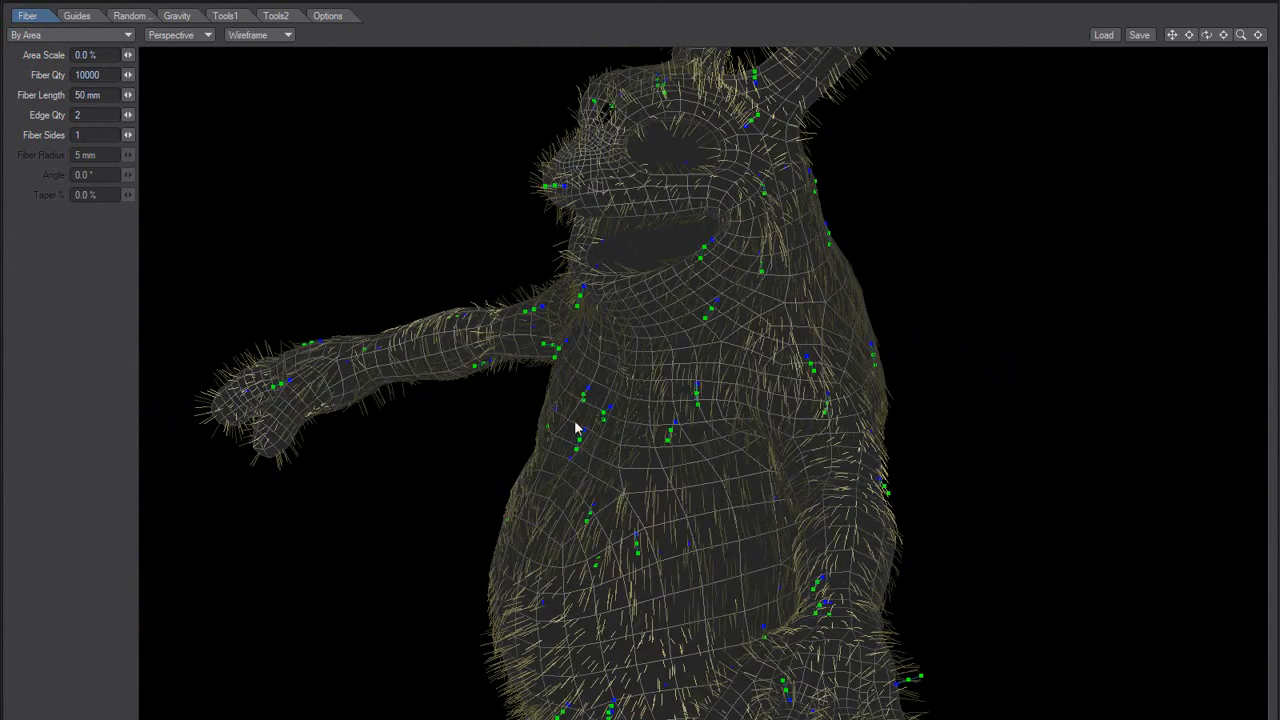
ctrl+alt+drag(569, 441, 490, 415)
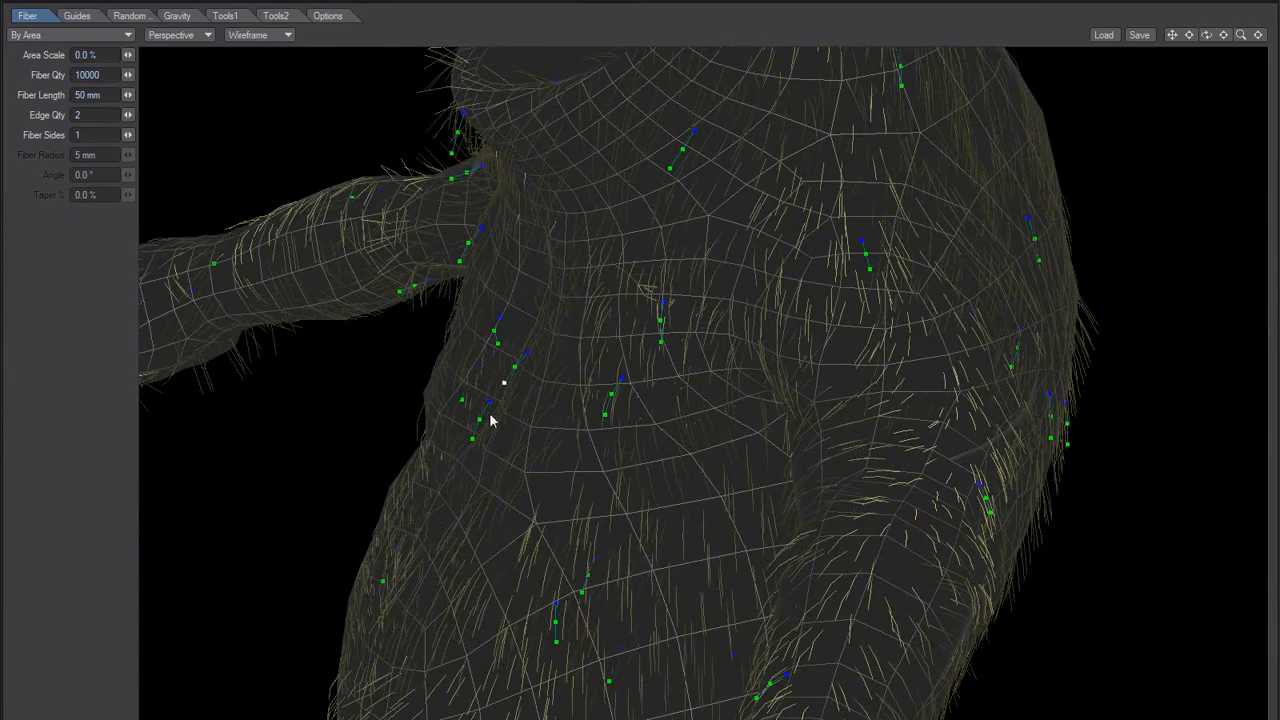
drag(498, 347, 668, 406)
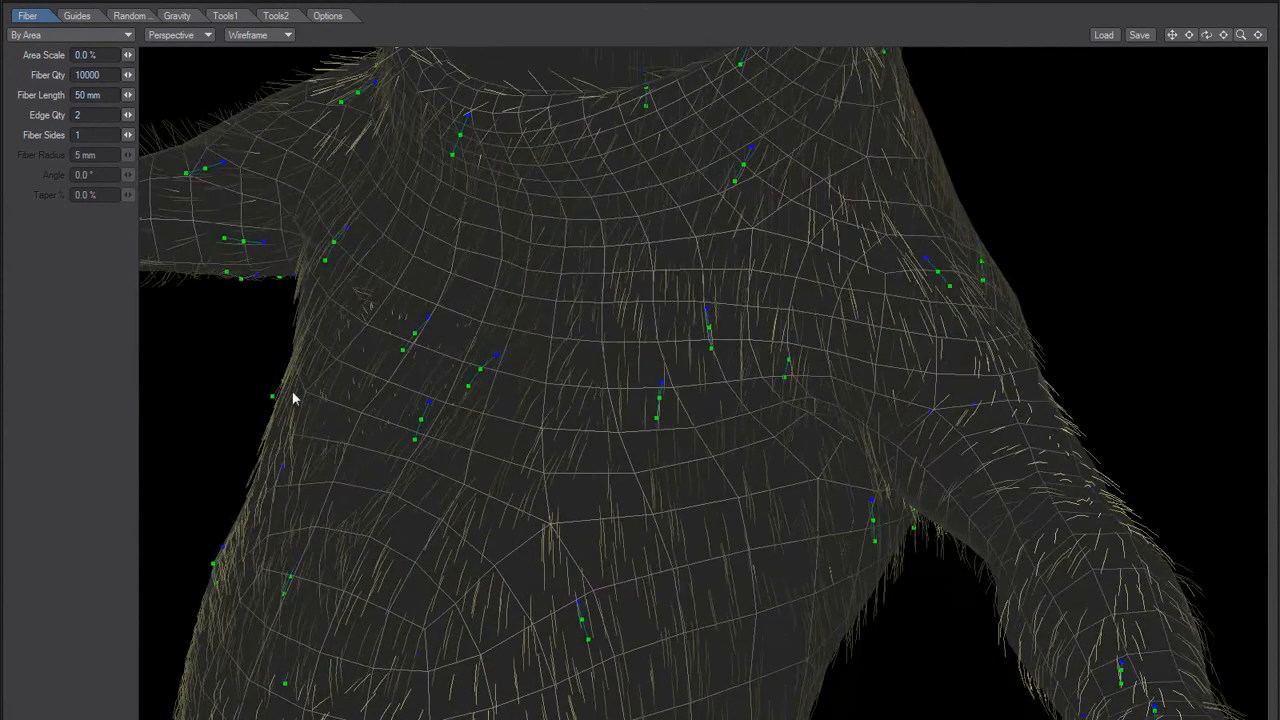
alt+drag(250, 388, 274, 379)
alt+drag(580, 429, 433, 413)
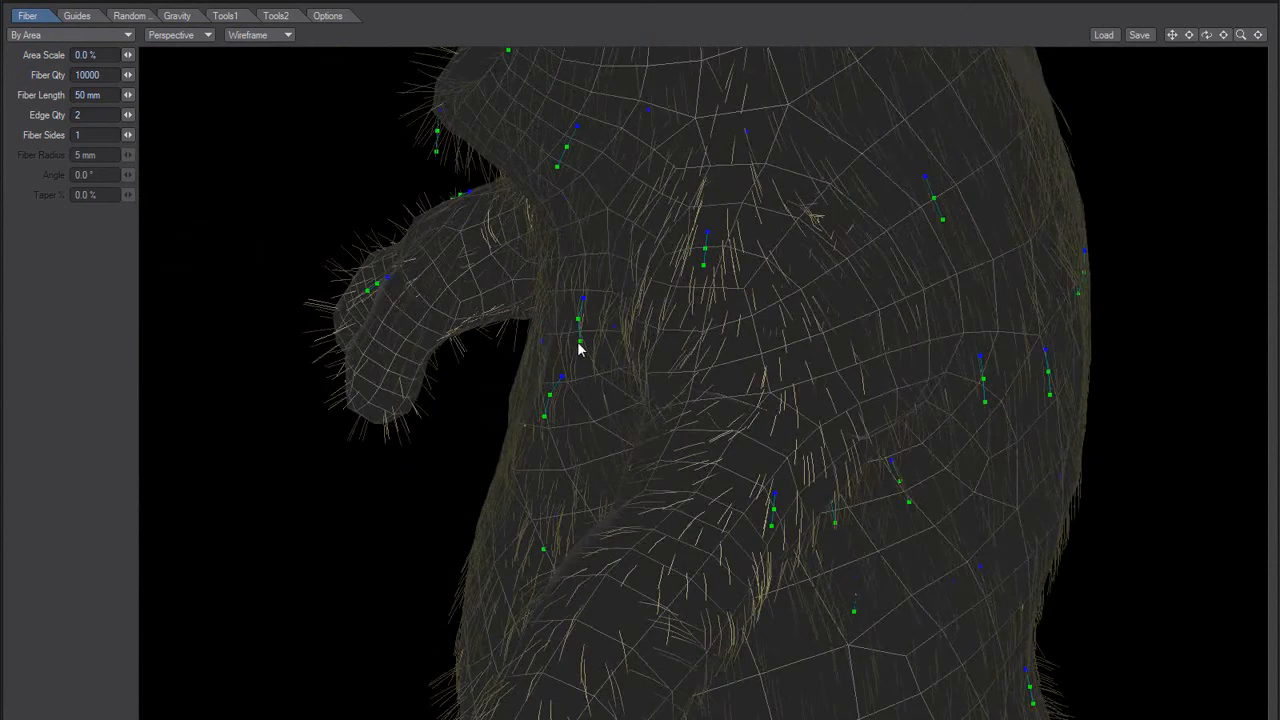
alt+drag(570, 350, 586, 370)
Step: Fine-tune the guides along the rabbit's flank, alternating between solid and wireframe display and finishing in solid
click(258, 34)
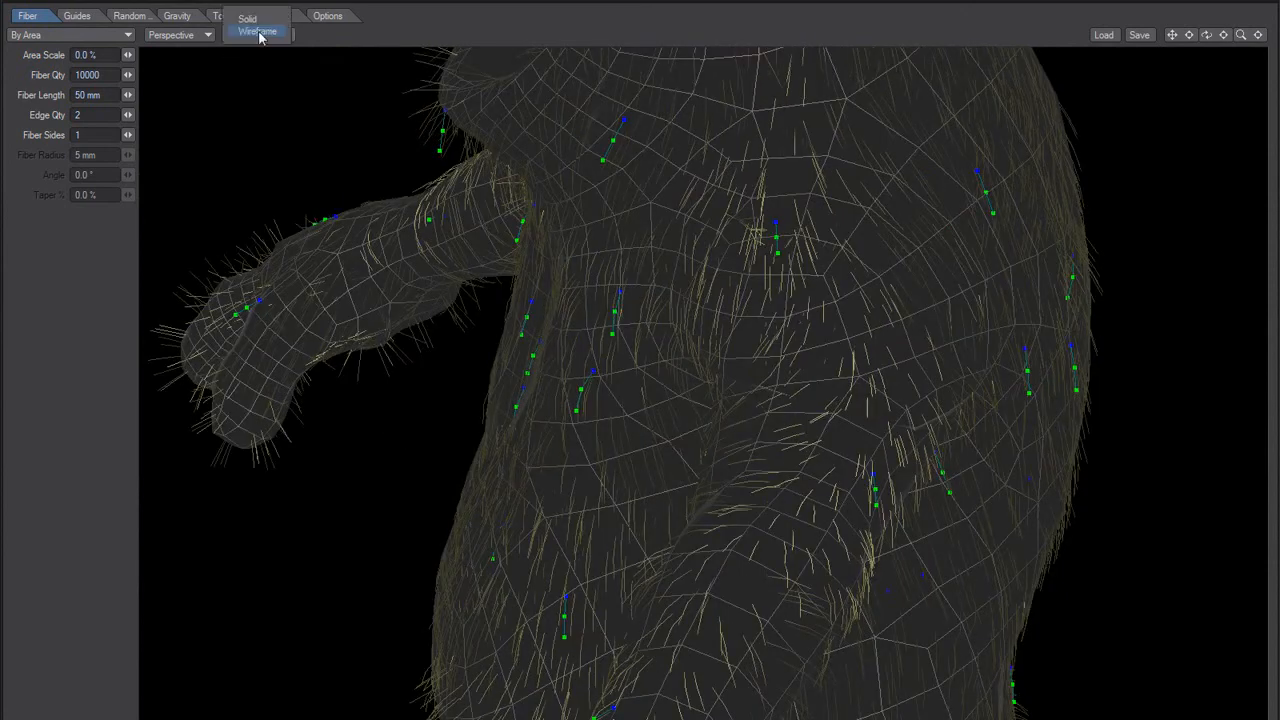
click(257, 23)
mouse_move(491, 363)
alt+mouse_down()
mouse_move(547, 462)
mouse_move(594, 460)
mouse_move(569, 469)
mouse_move(637, 397)
mouse_move(515, 340)
alt+mouse_up()
click(258, 34)
click(257, 45)
drag(479, 336, 461, 354)
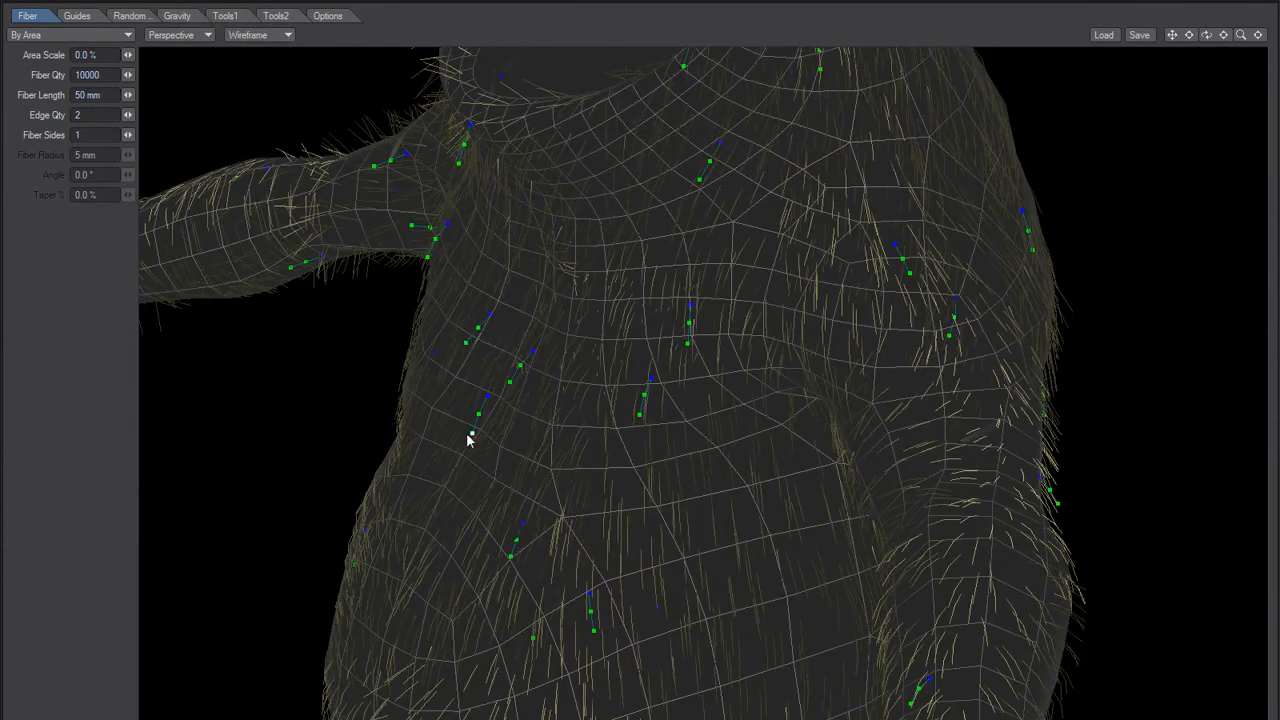
click(248, 34)
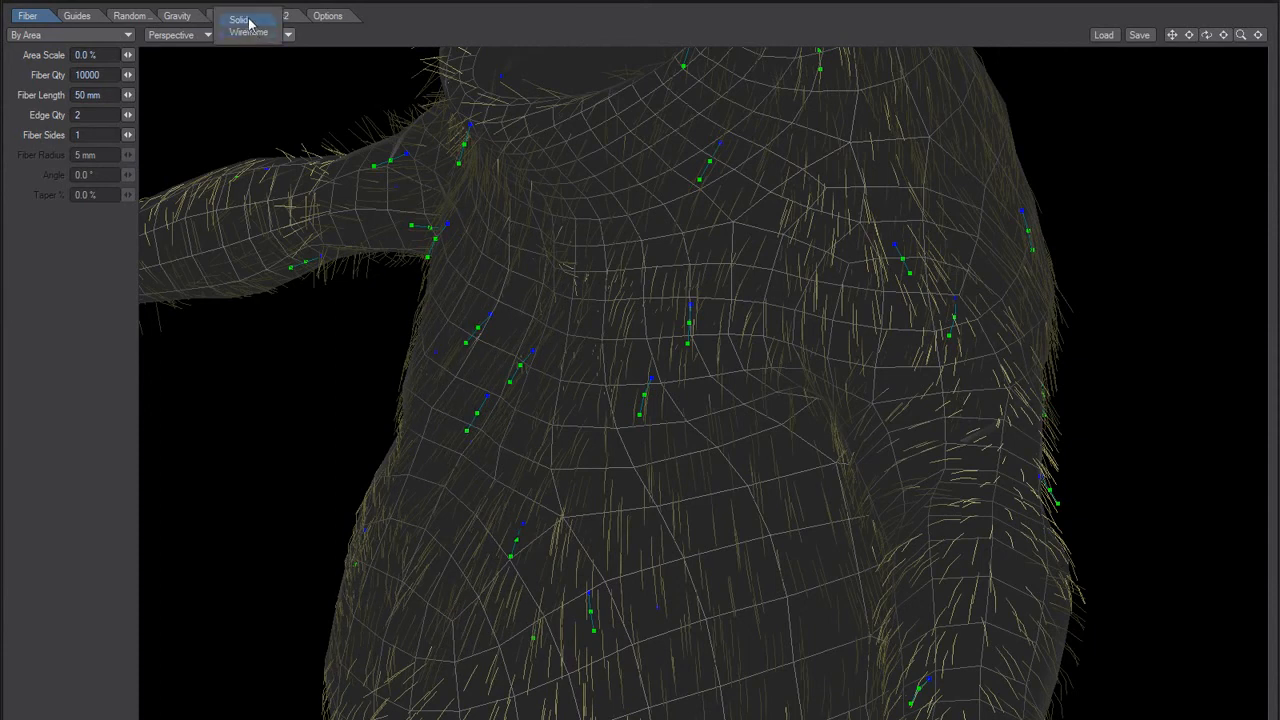
click(240, 20)
mouse_move(440, 337)
mouse_down()
mouse_move(383, 440)
mouse_move(477, 466)
mouse_move(427, 505)
mouse_up()
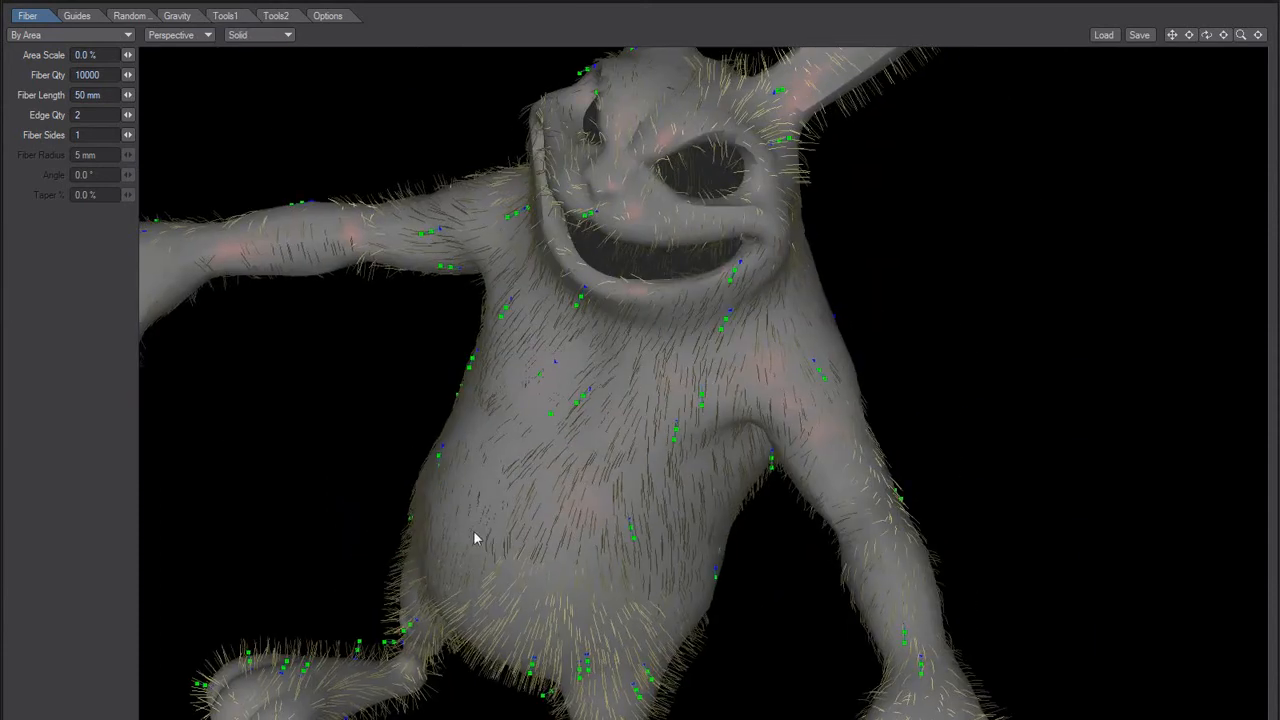
drag(543, 563, 620, 492)
drag(487, 491, 514, 315)
Step: Add two guides on the front of the rabbit's torso between the chest and the belly
key(Tab)
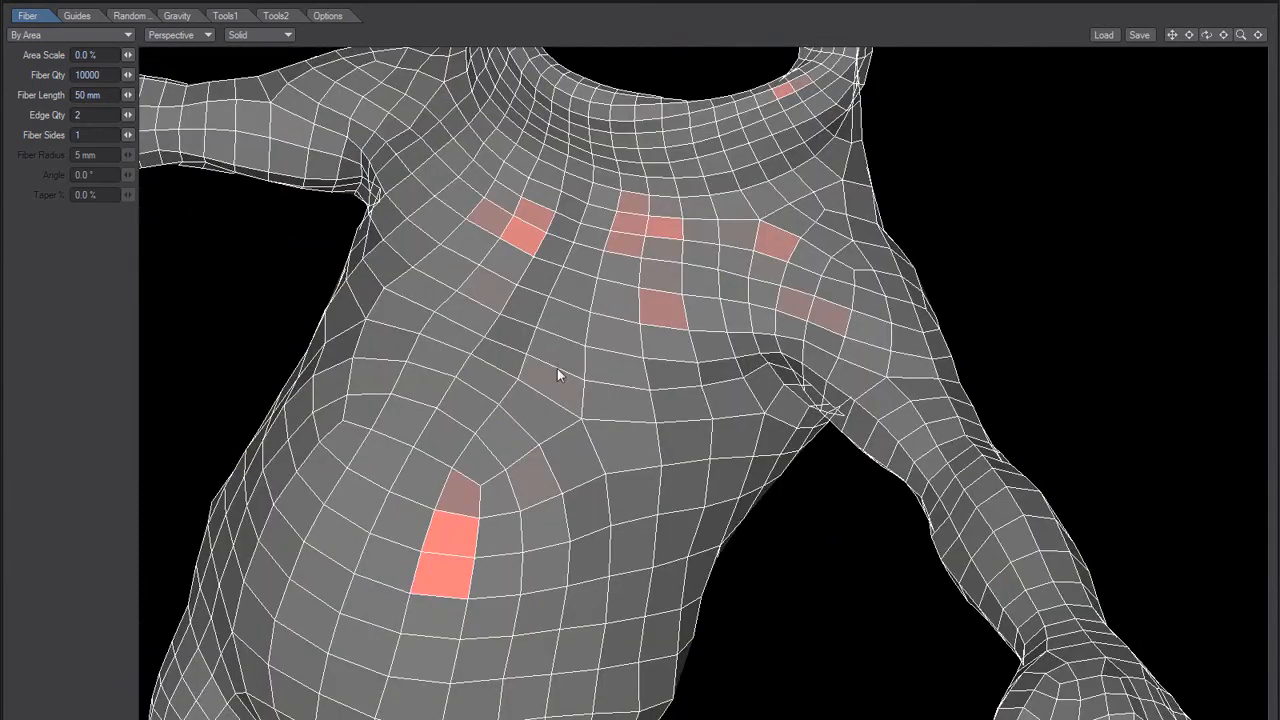
key(Tab)
drag(591, 377, 662, 441)
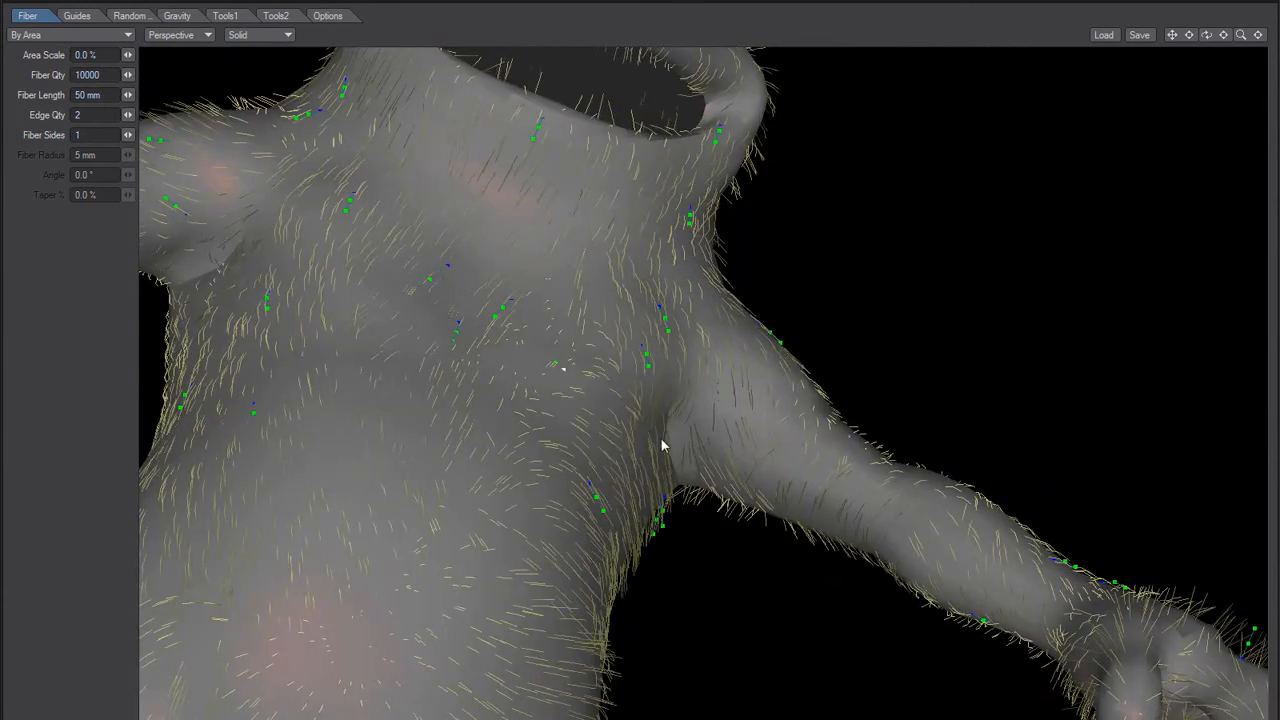
alt+drag(513, 406, 495, 423)
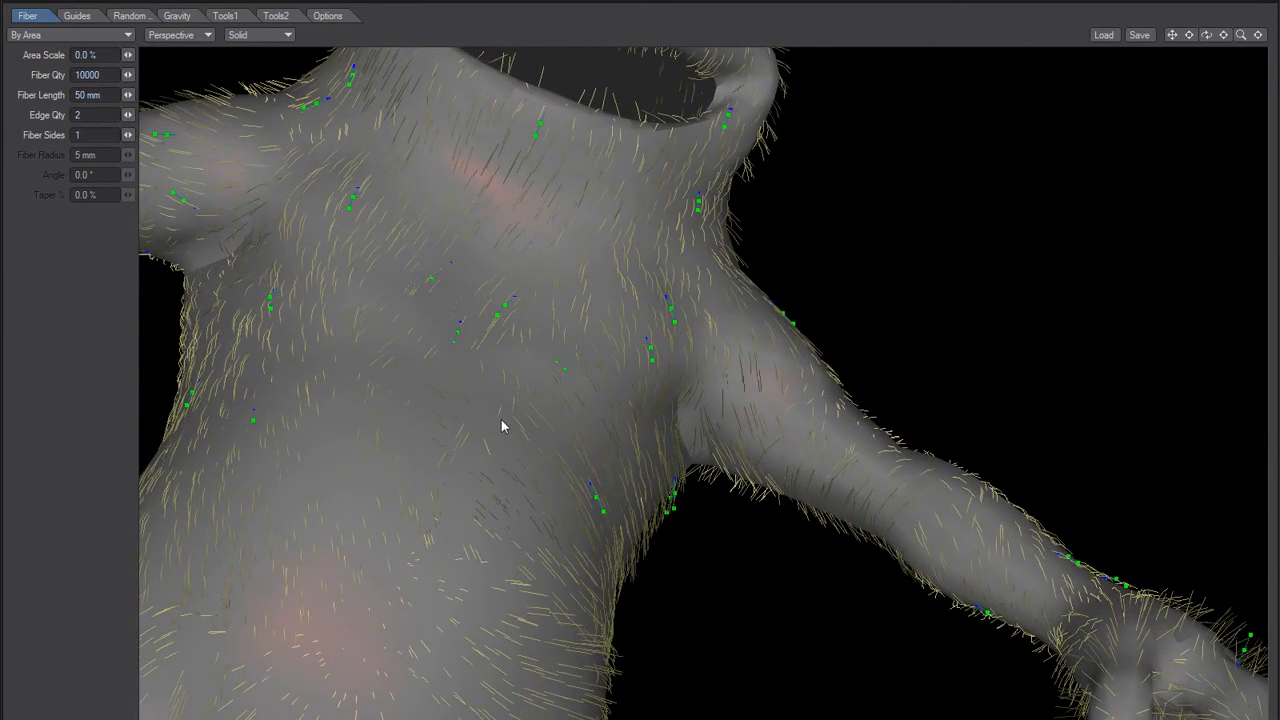
key(Tab)
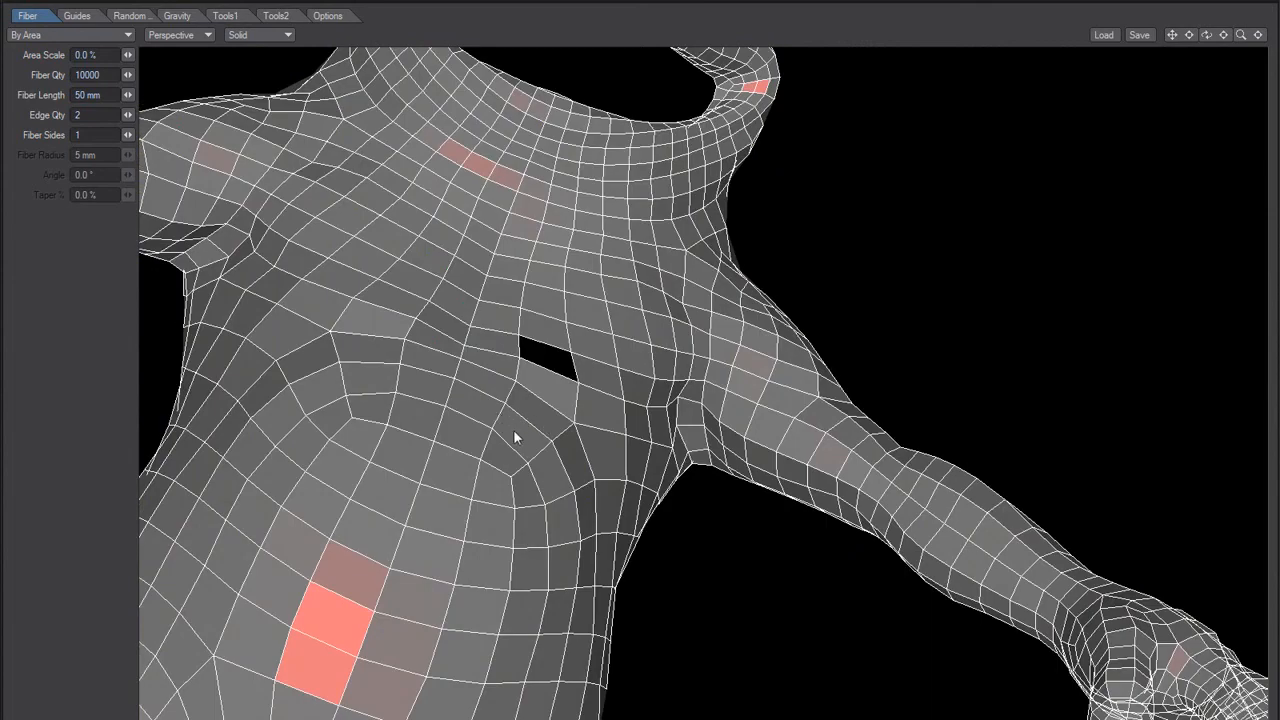
key(Tab)
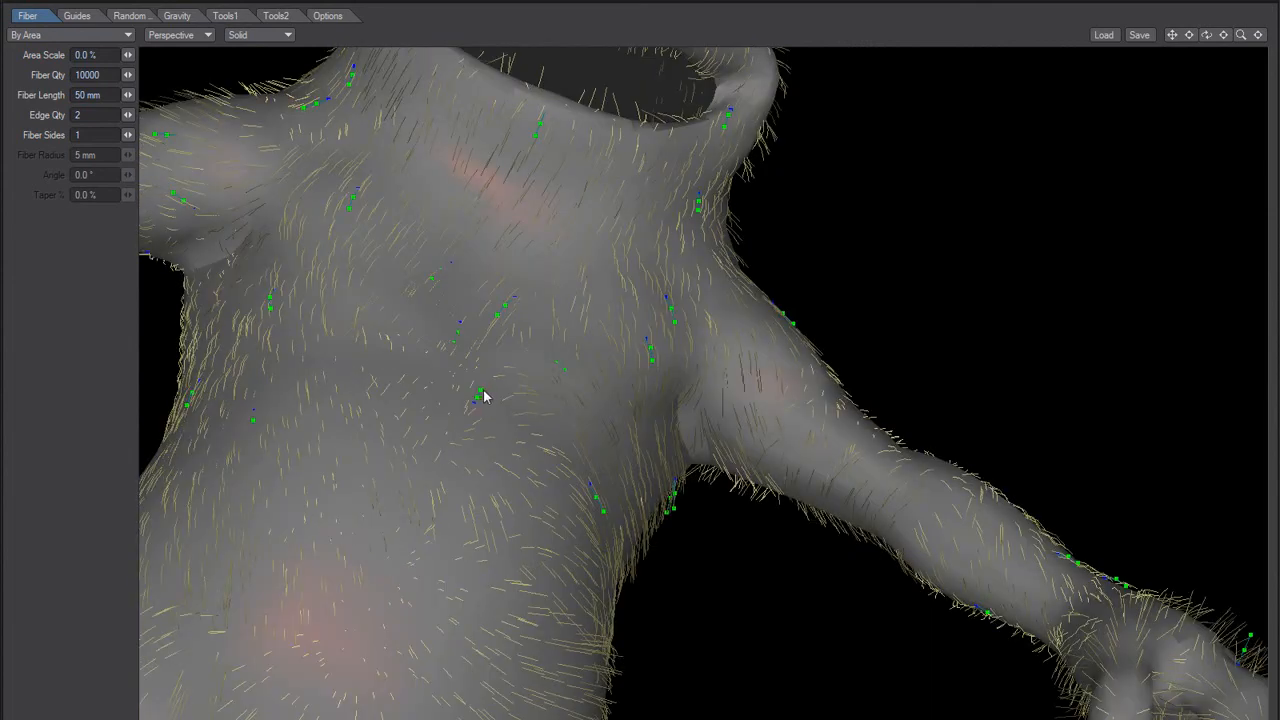
alt+drag(588, 486, 508, 312)
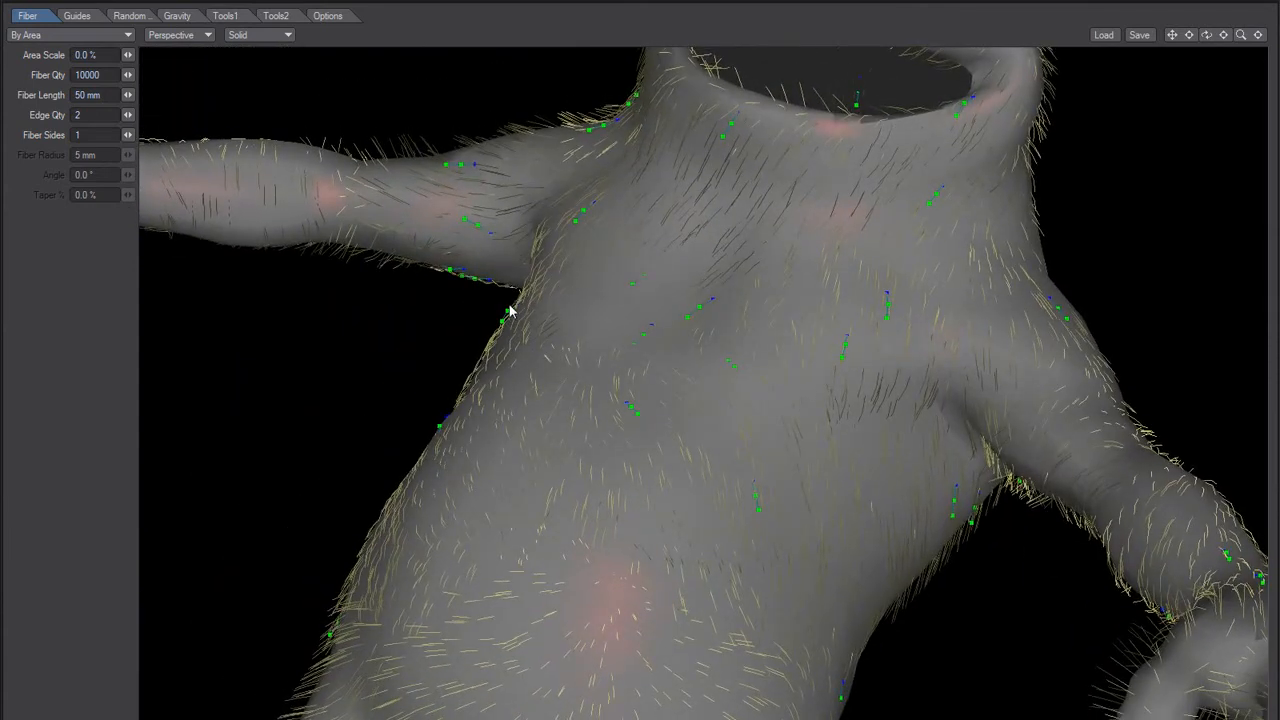
Step: Switch to Notepad and add the line "Bug14 - Add Guide Lenght is not based on Current Guide Lenghts"
key(alt+Tab)
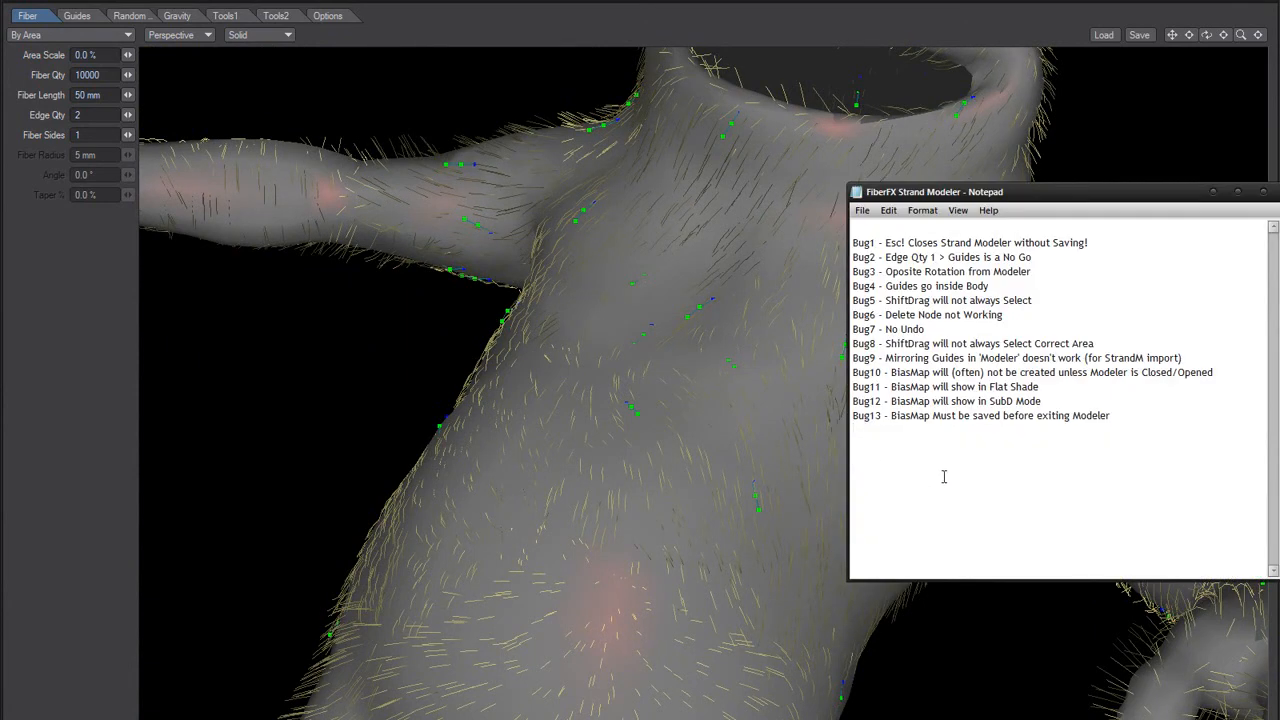
key(ctrl+shift+Right)
key(ctrl+c)
key(End)
key(Return)
key(ctrl+v)
click(77, 15)
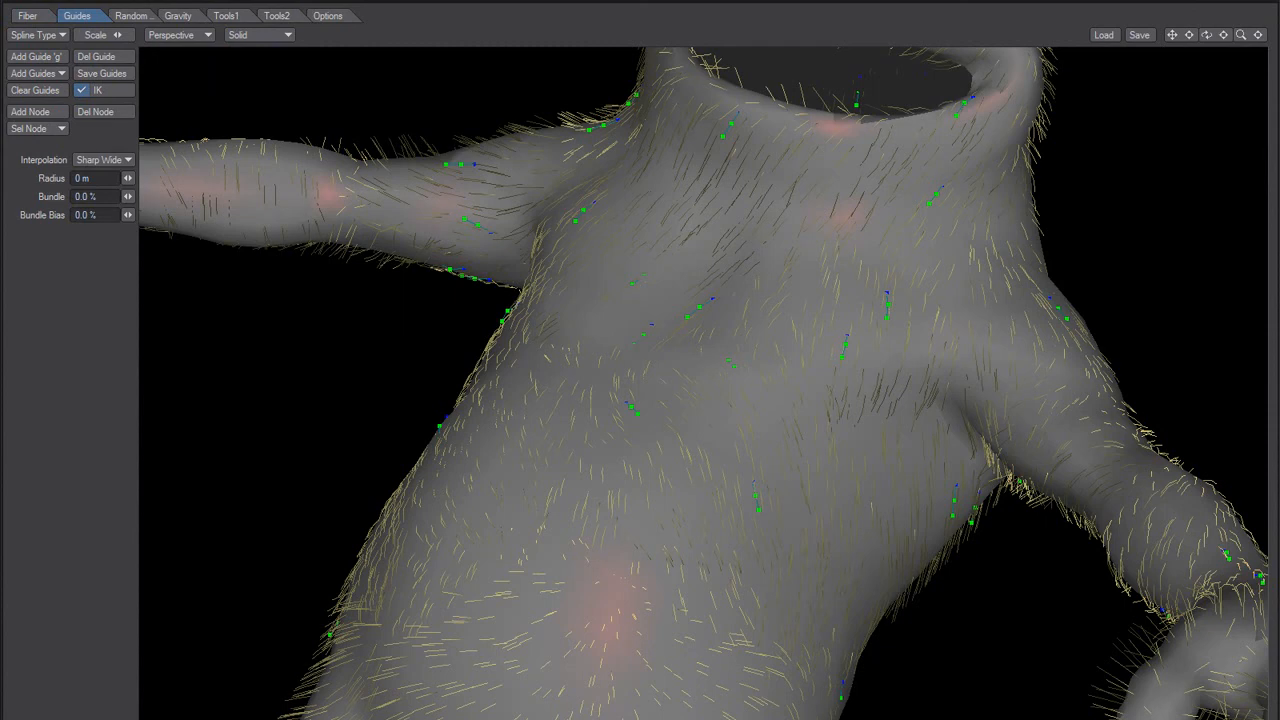
key(alt+Tab)
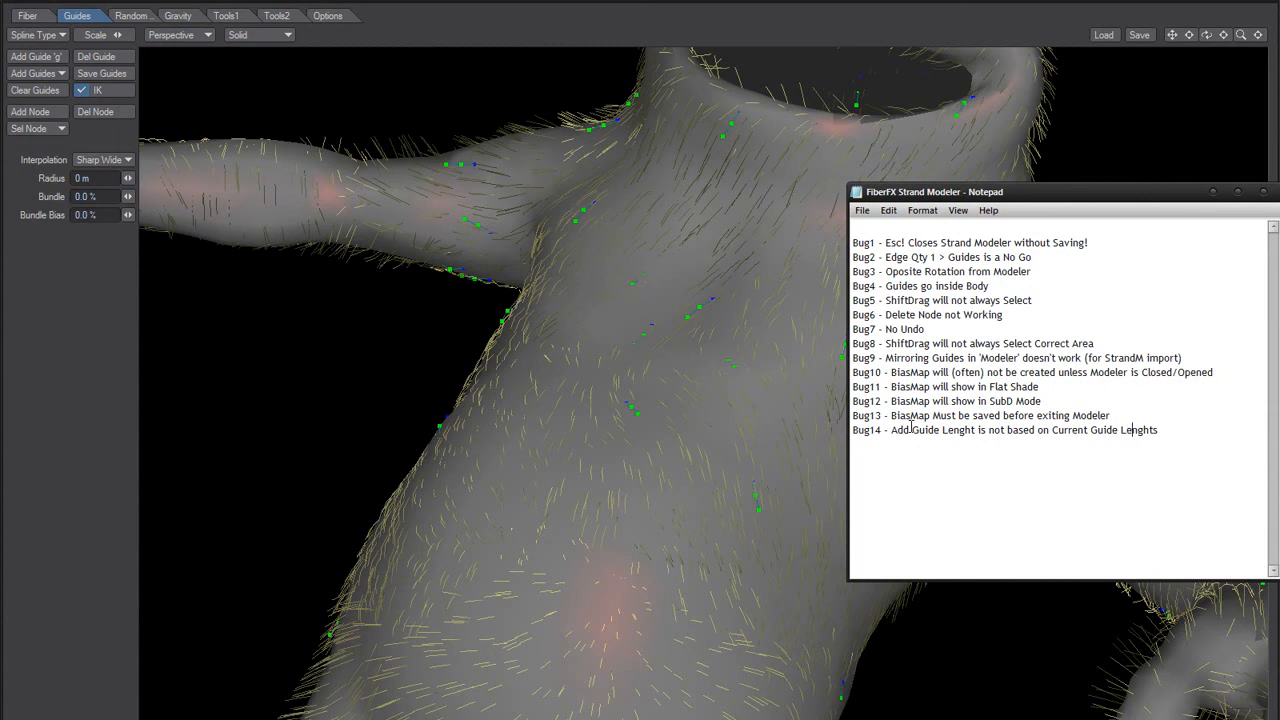
Step: Switch to Strand Modeler, set the fiber length to 500 mm, and add a guide on the rabbit's flank
alt+drag(584, 342, 495, 317)
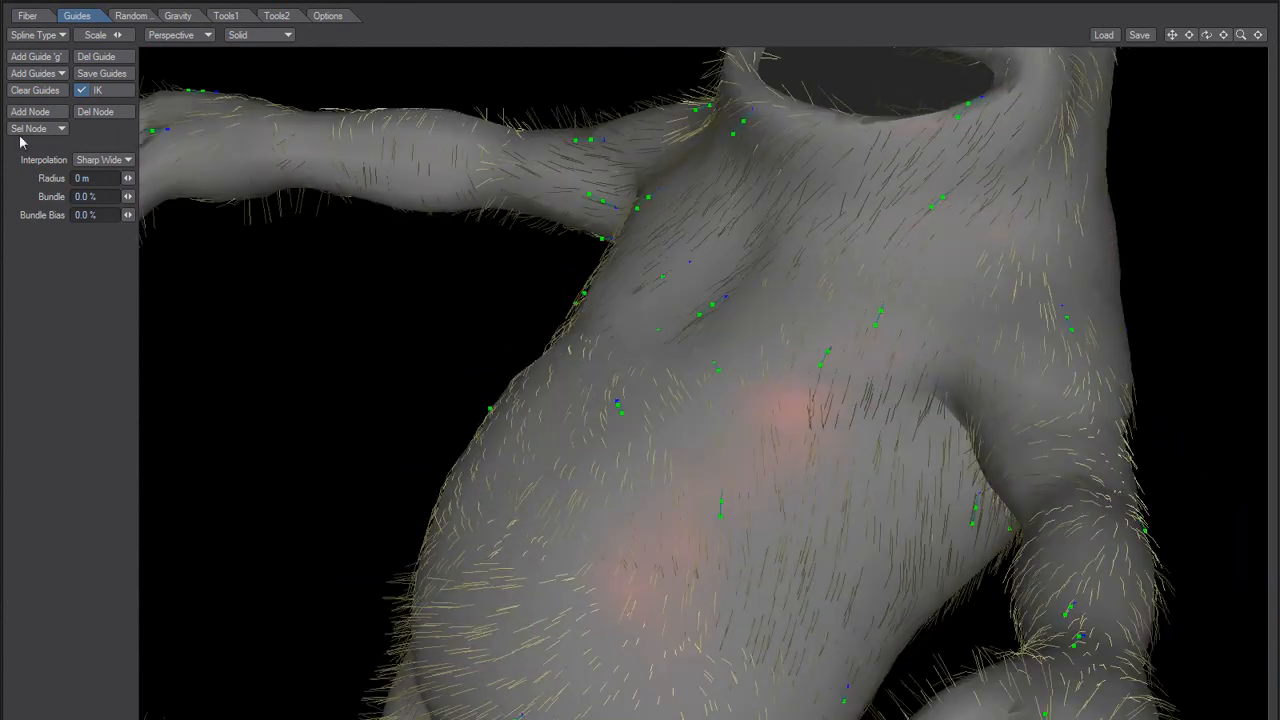
click(27, 15)
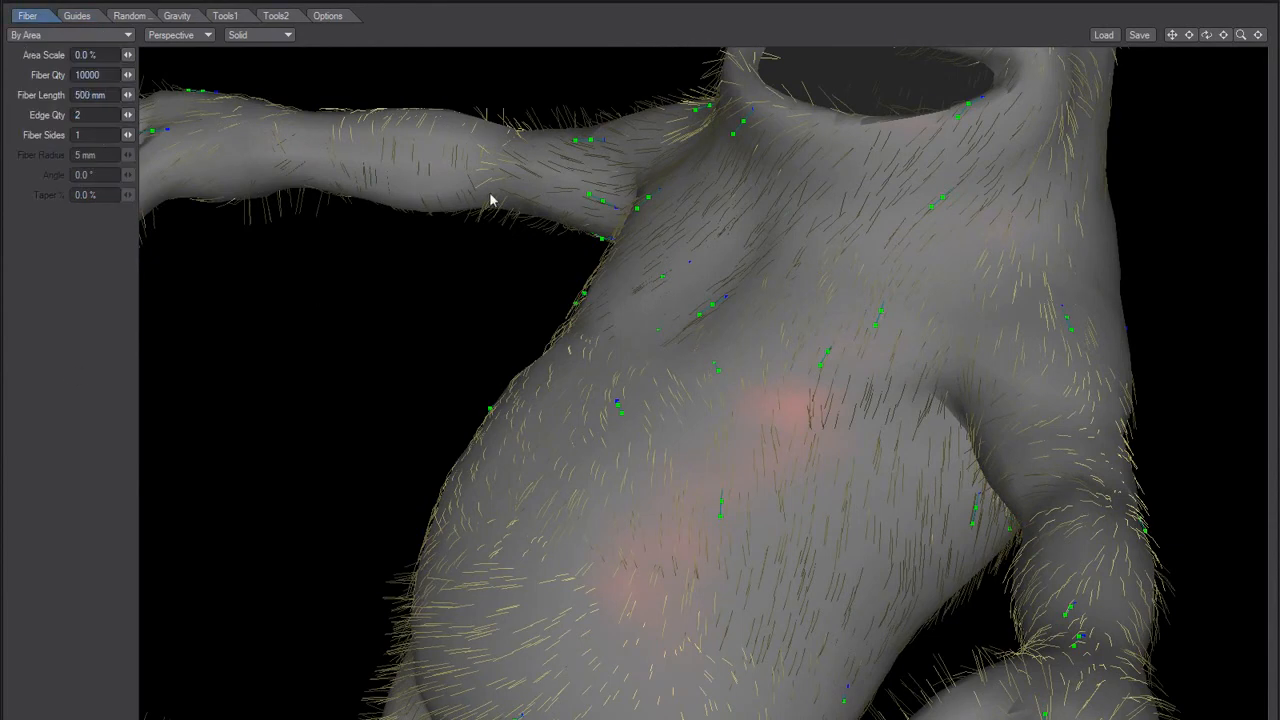
ctrl+click(554, 422)
alt+drag(573, 334, 452, 284)
key(Up)
alt+drag(505, 385, 495, 320)
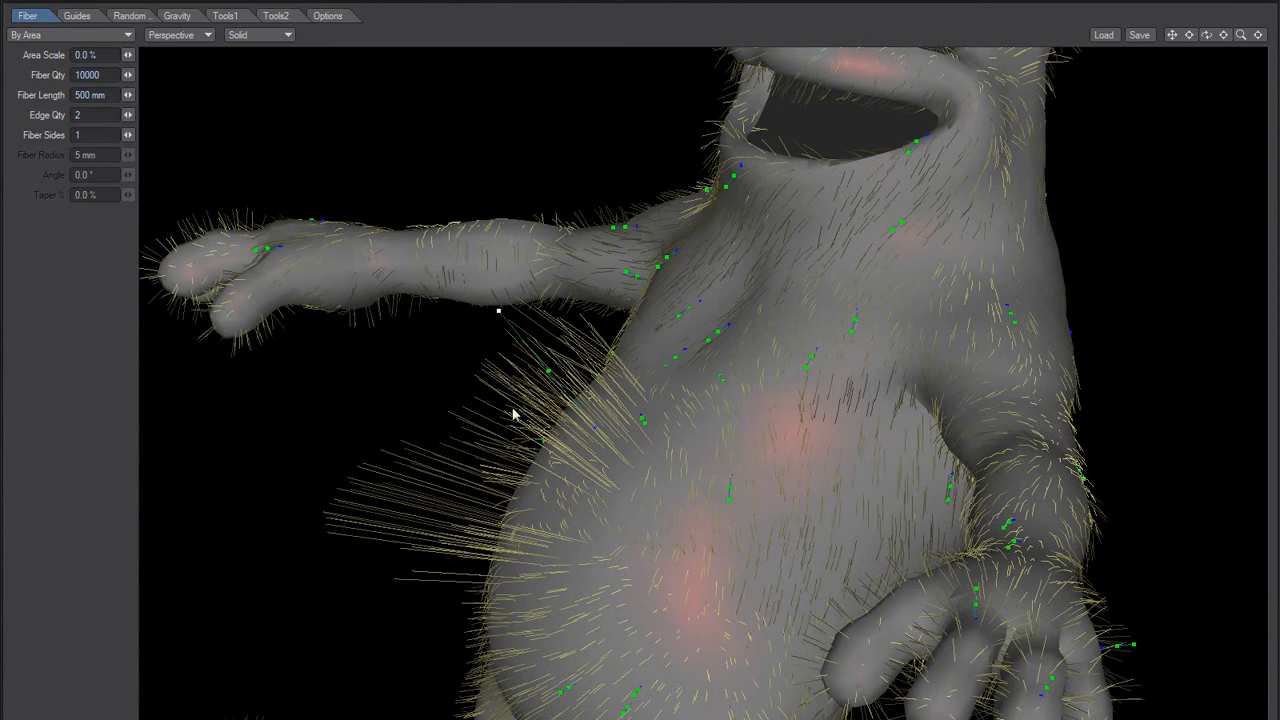
alt+drag(489, 420, 517, 417)
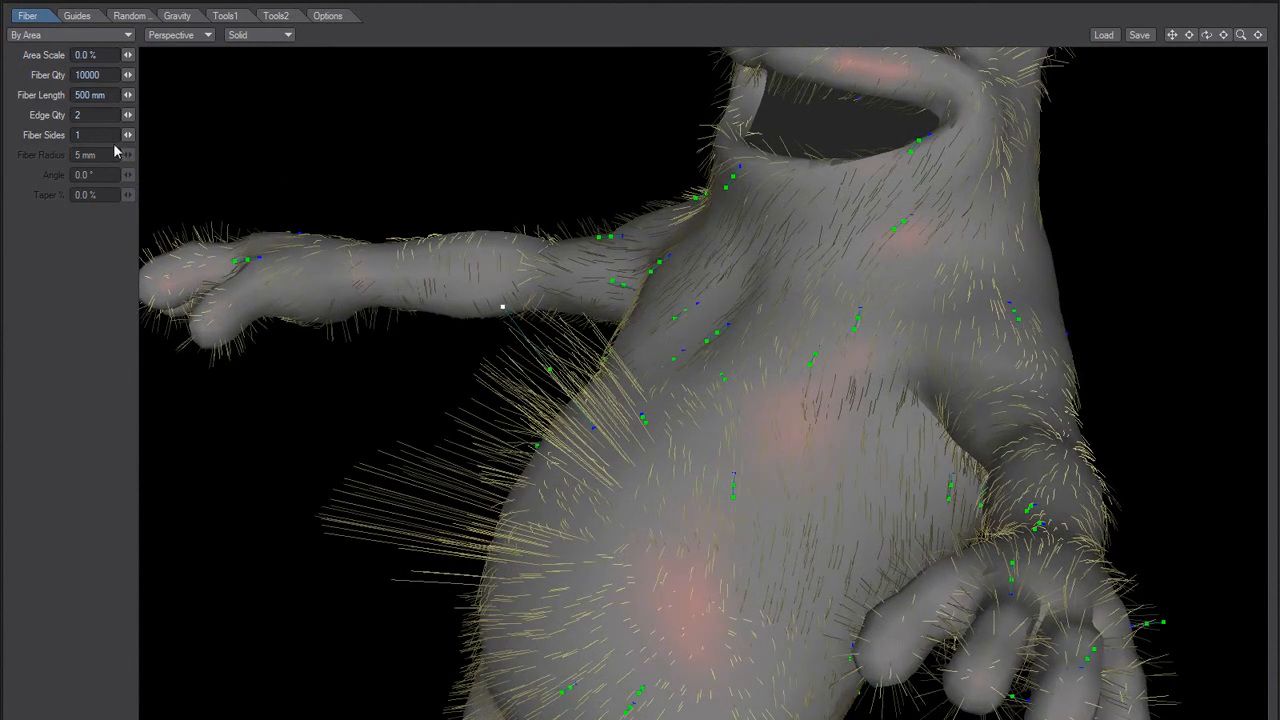
Step: Delete the overlong flank guide and set the fiber length to 50 mm
click(78, 15)
click(110, 58)
alt+drag(409, 323, 486, 457)
click(27, 15)
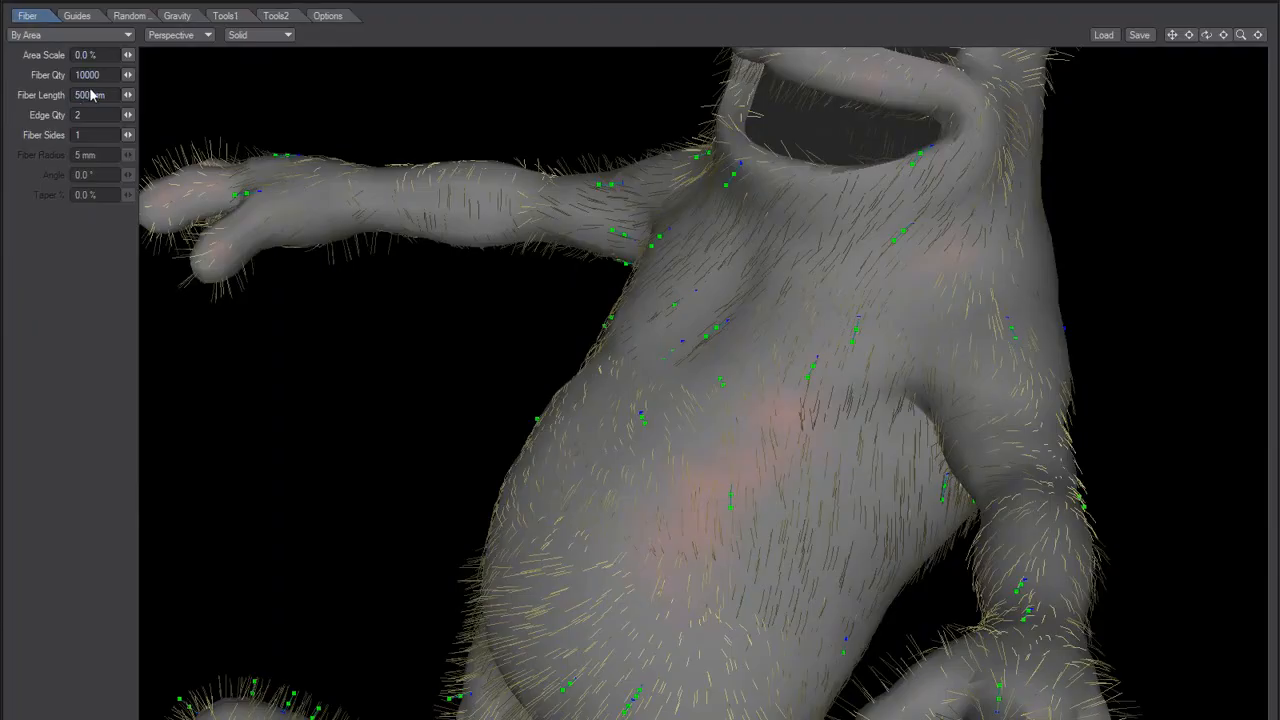
text(50)
key(Tab)
alt+drag(620, 376, 628, 450)
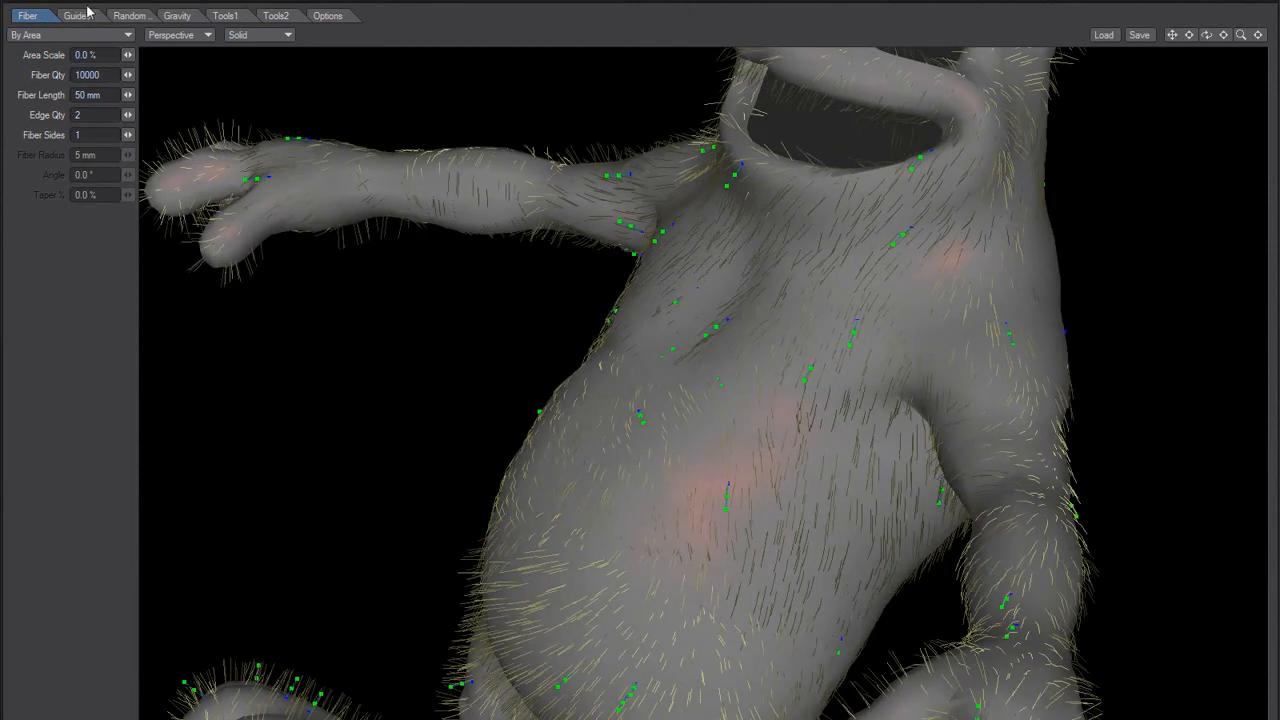
Step: Add a guide on the rabbit's flank with IK enabled and bend its tip downward
click(86, 12)
alt+drag(372, 394, 478, 424)
key(g)
click(546, 429)
click(82, 91)
click(82, 91)
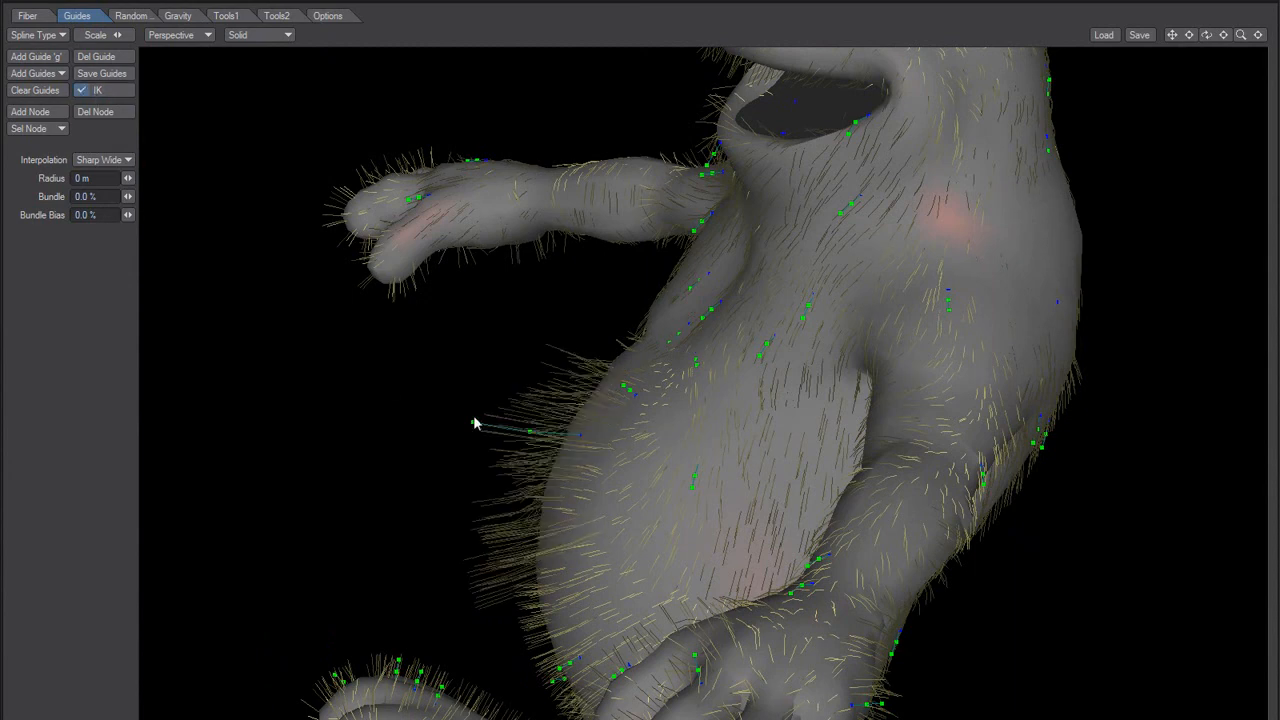
drag(474, 427, 477, 484)
alt+drag(578, 477, 525, 490)
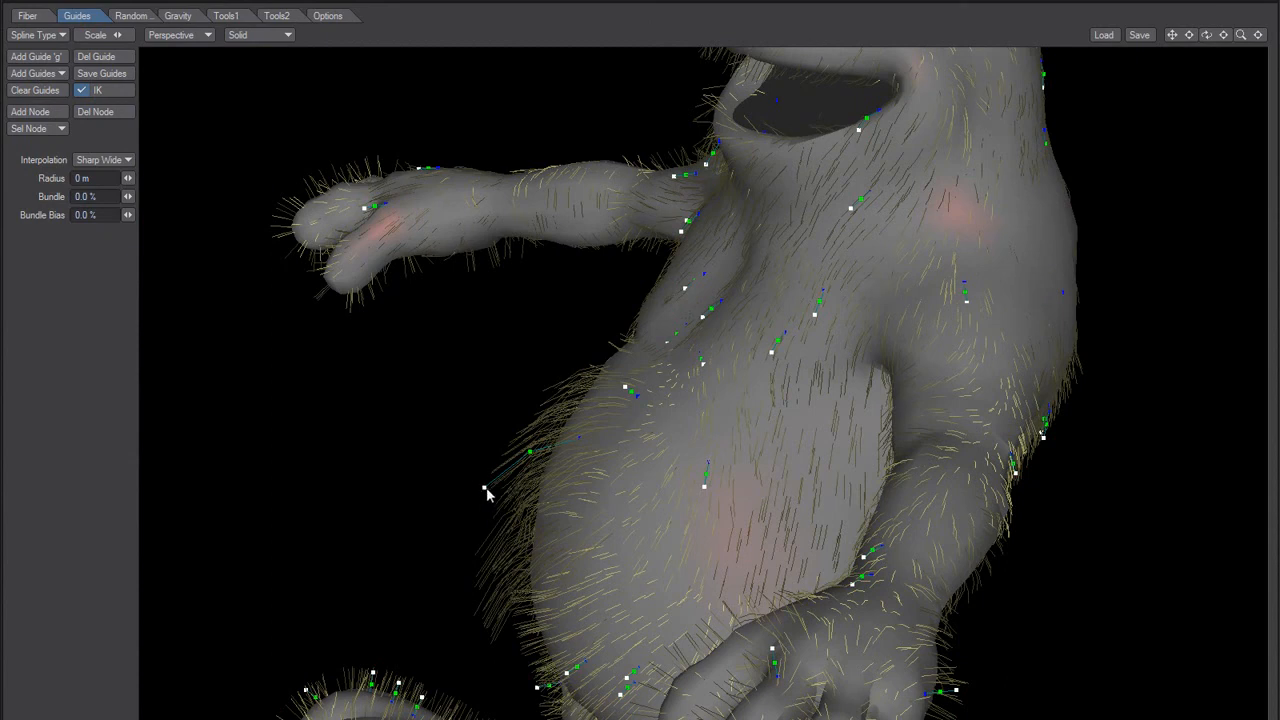
Step: Delete the bent guide that sticks out from the rabbit's flank
click(484, 489)
click(96, 57)
alt+drag(435, 436, 634, 466)
alt+shift+drag(543, 434, 566, 444)
Step: Switch to Notepad and save the FiberFX bug list
key(alt+Tab)
click(920, 437)
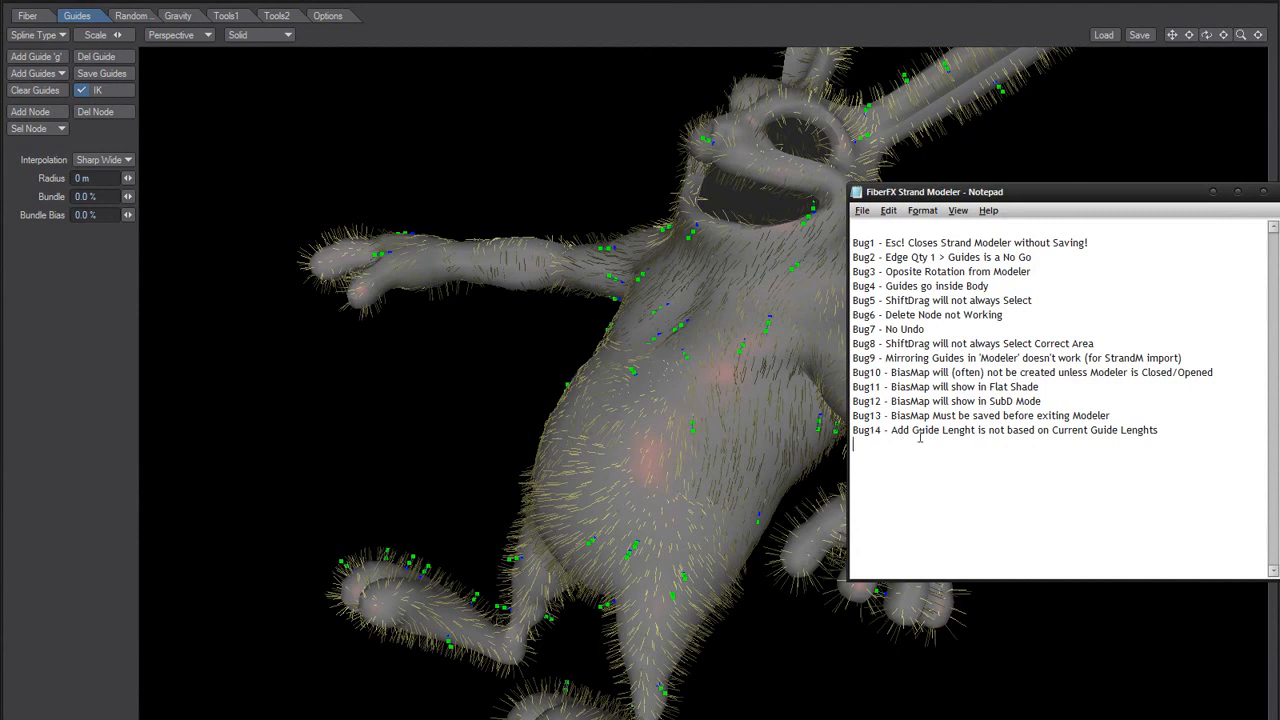
click(861, 210)
click(905, 262)
click(437, 408)
alt+drag(697, 372, 657, 456)
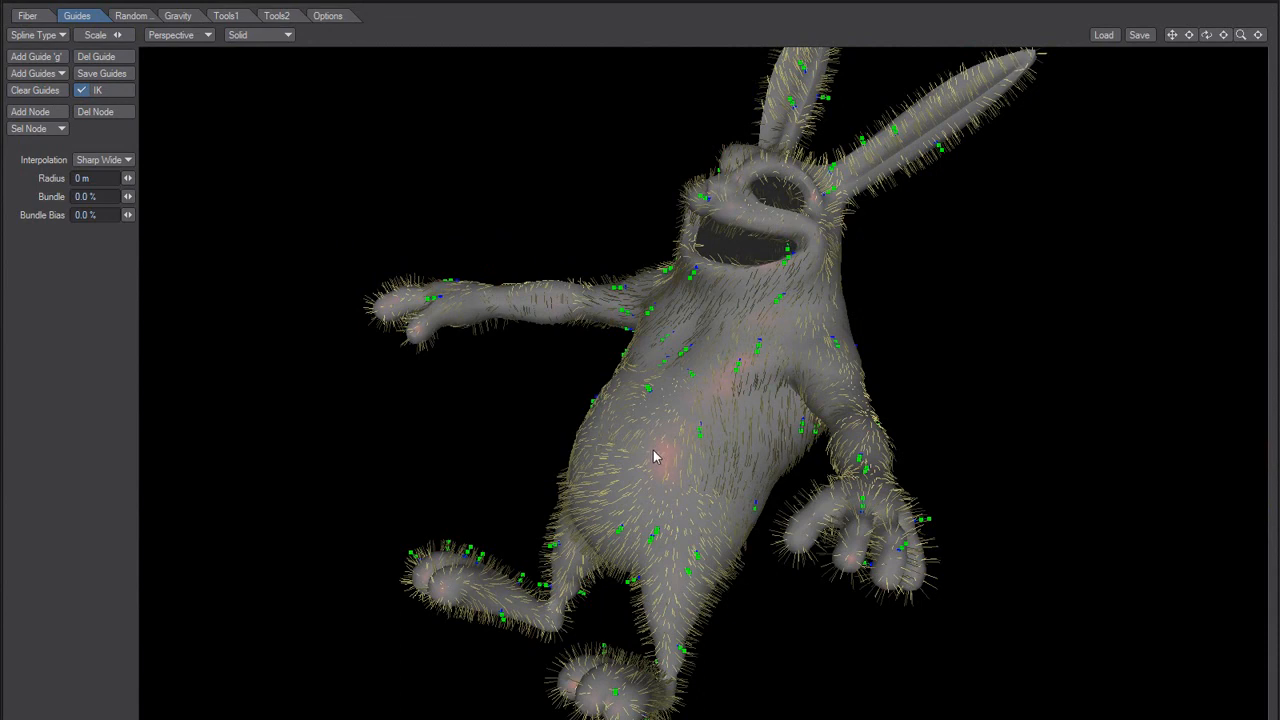
alt+drag(656, 450, 609, 423)
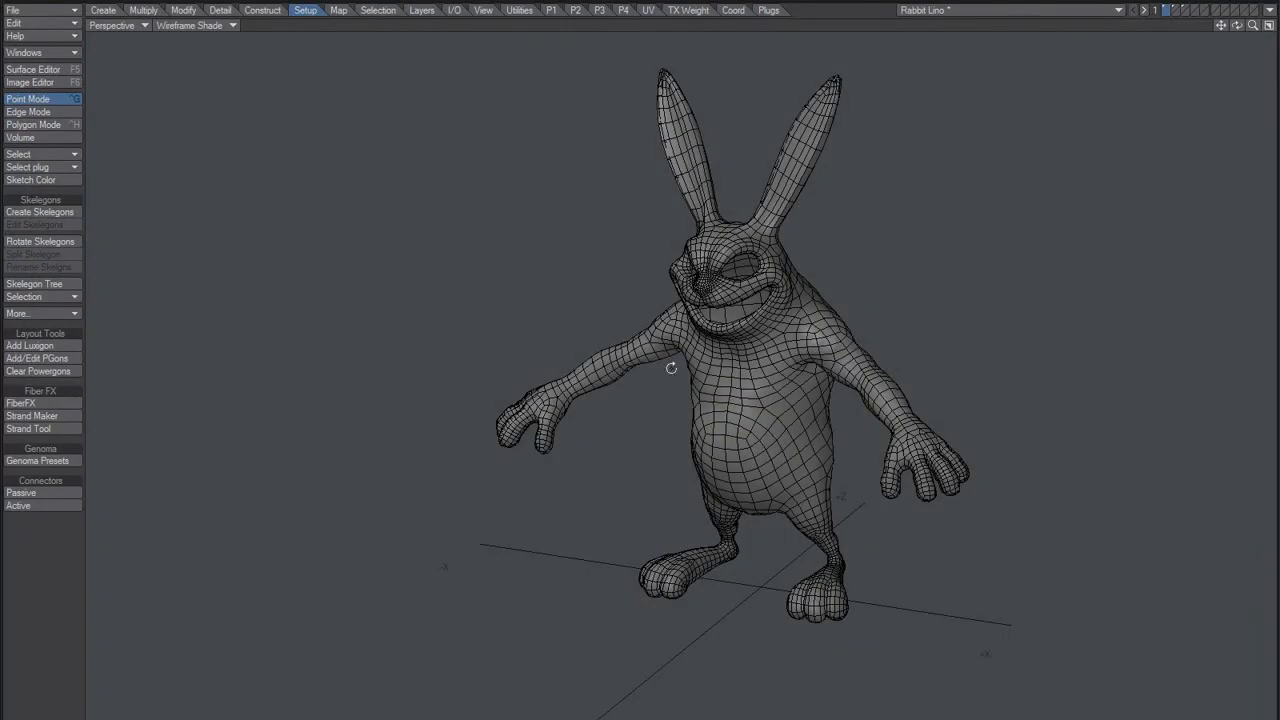
alt+drag(607, 467, 598, 436)
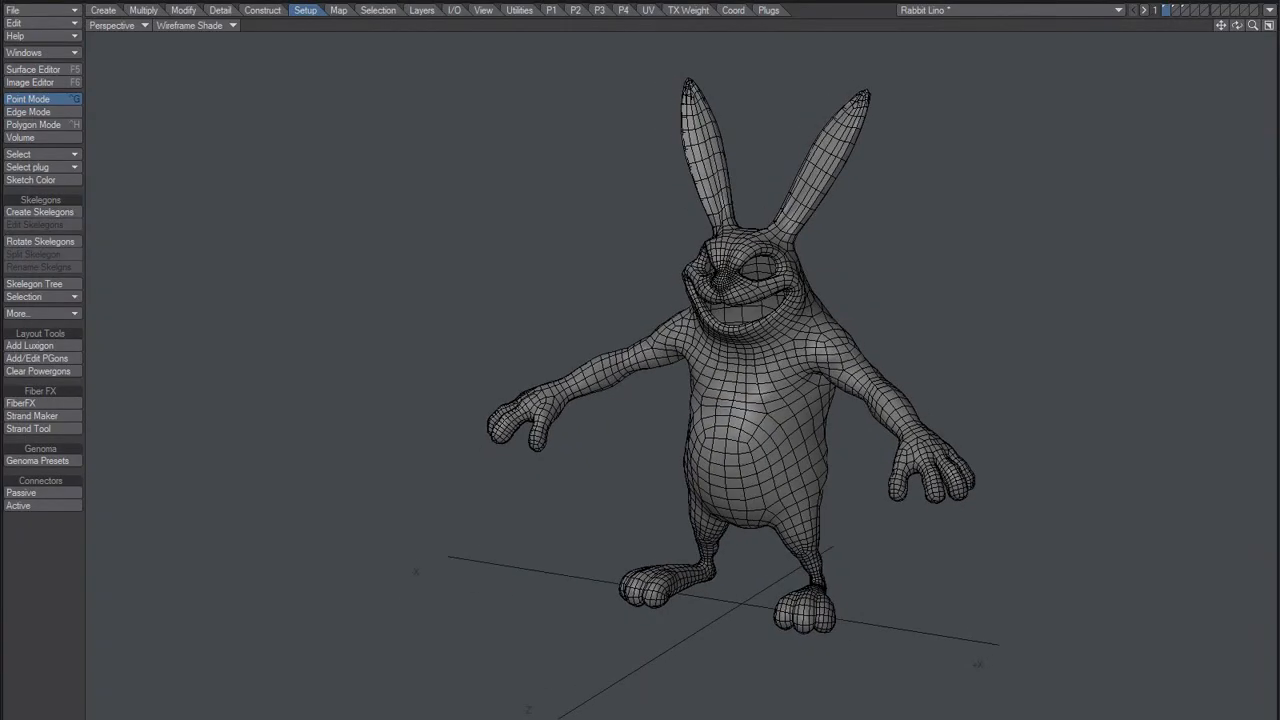
Step: Switch to Notepad and review the Bug1 entry about Esc closing Strand Modeler without saving
key(alt+Tab)
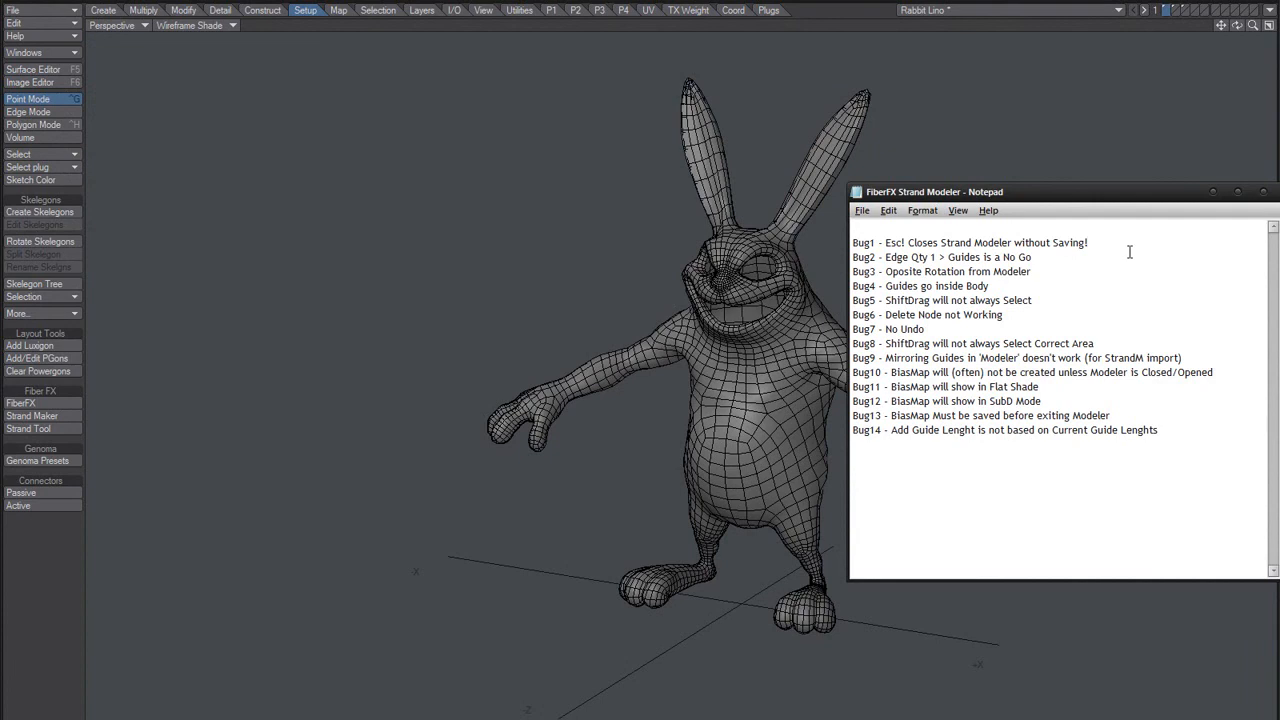
key(shift+Home)
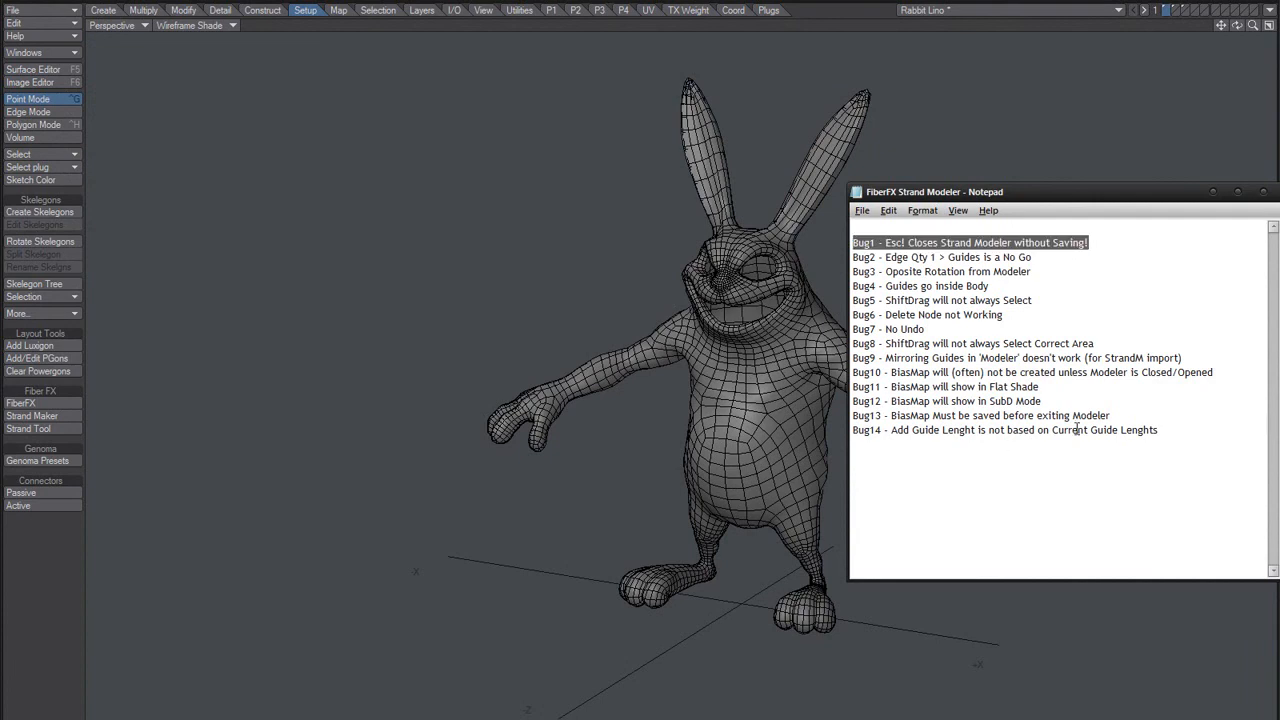
click(1185, 444)
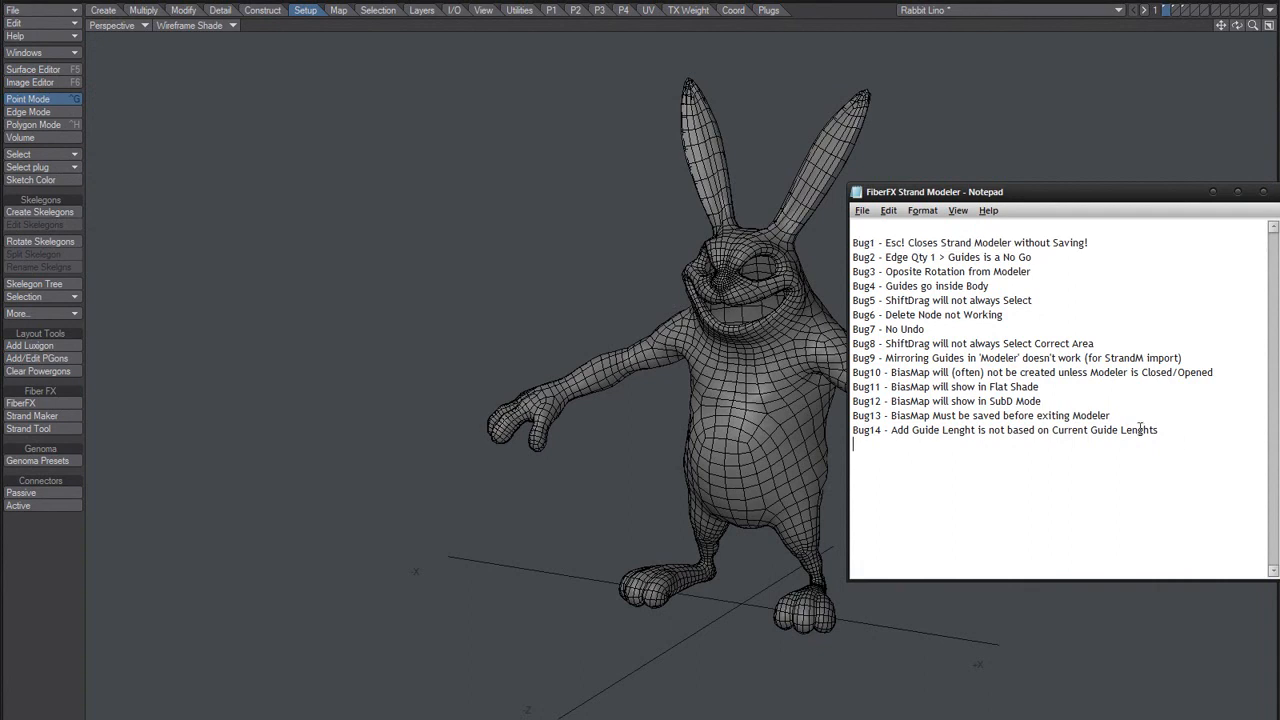
drag(920, 194, 1044, 200)
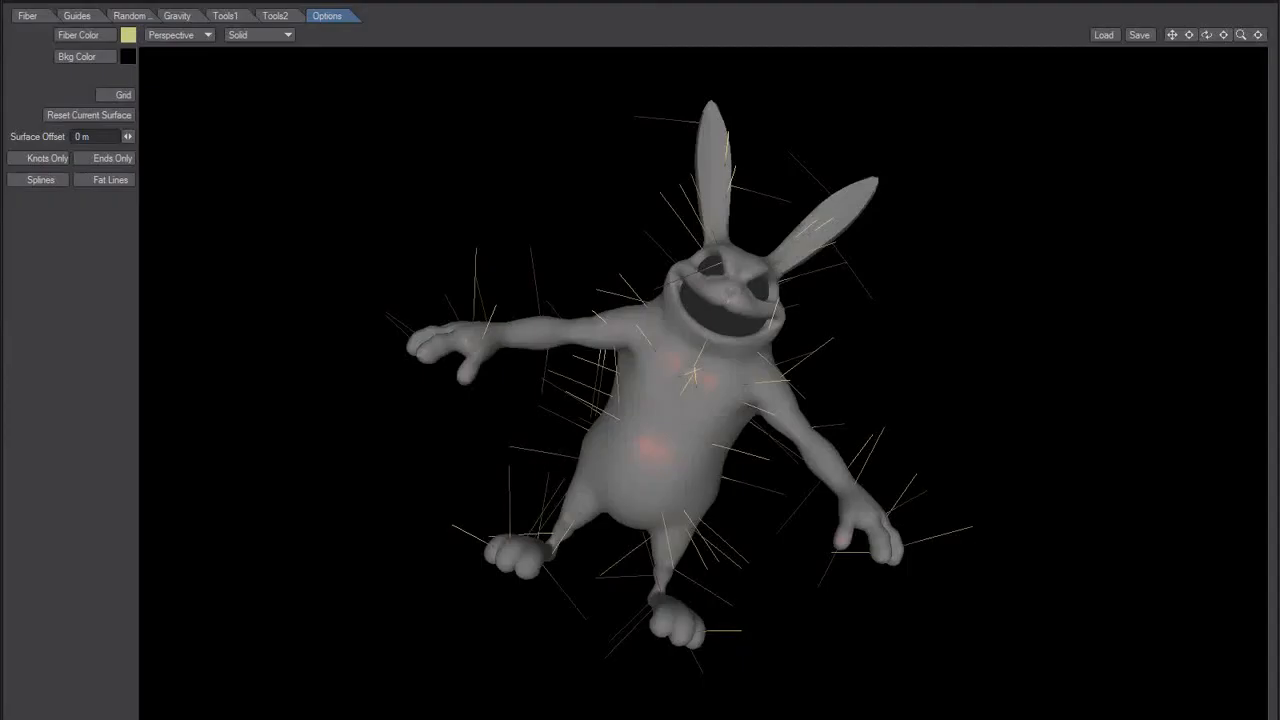
Step: Bias the fibers downward with UV Bias, and set the fiber quantity to 1000 and the fiber length to 50 mm
click(225, 16)
drag(87, 202, 97, 201)
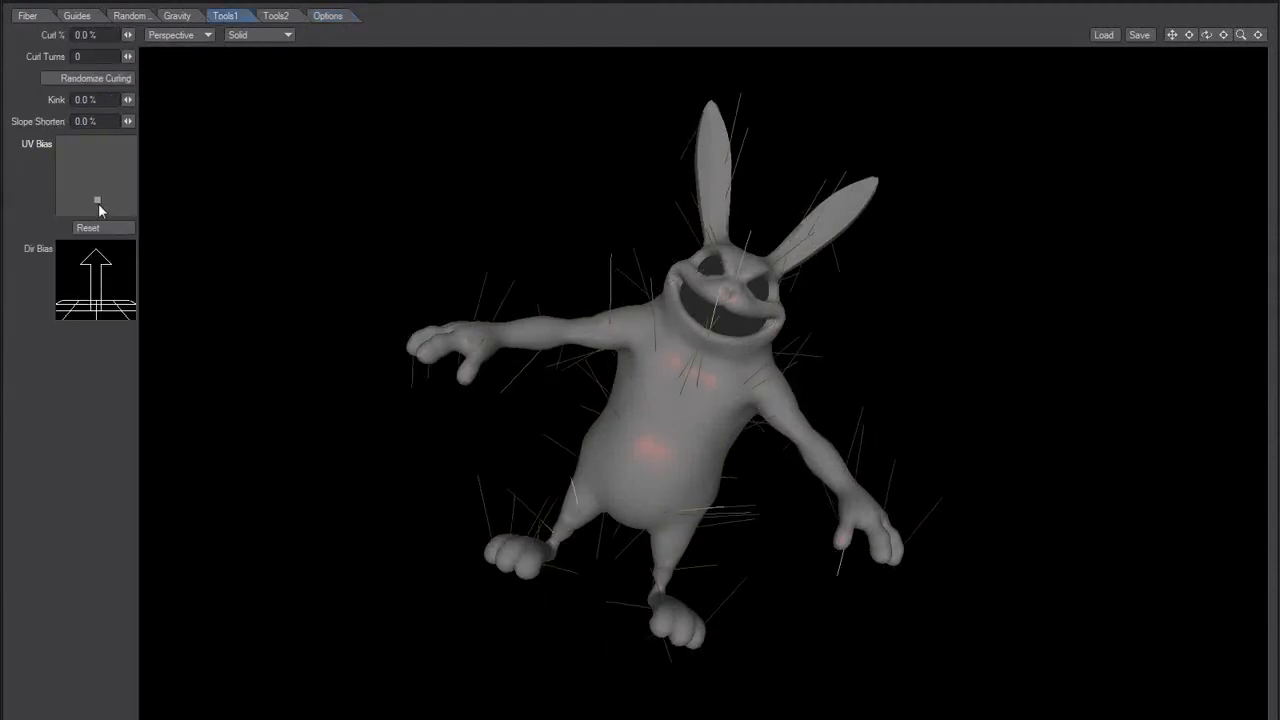
click(27, 16)
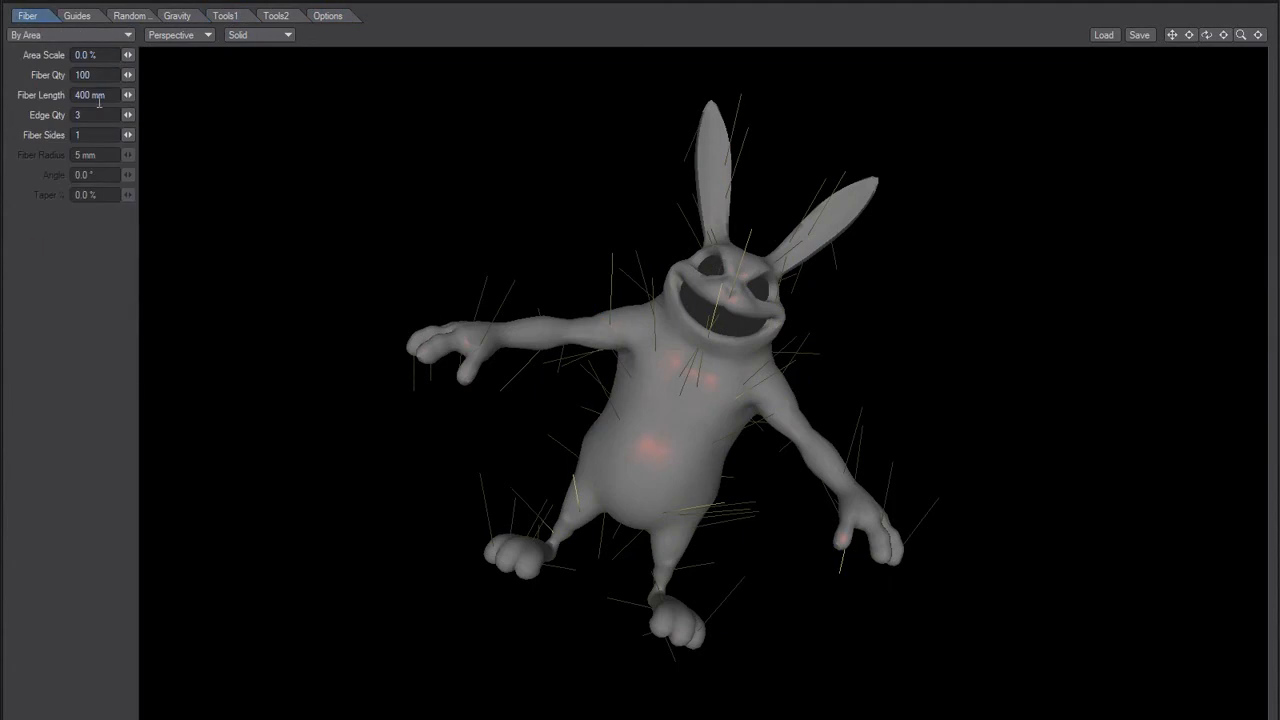
text(0)
key(Tab)
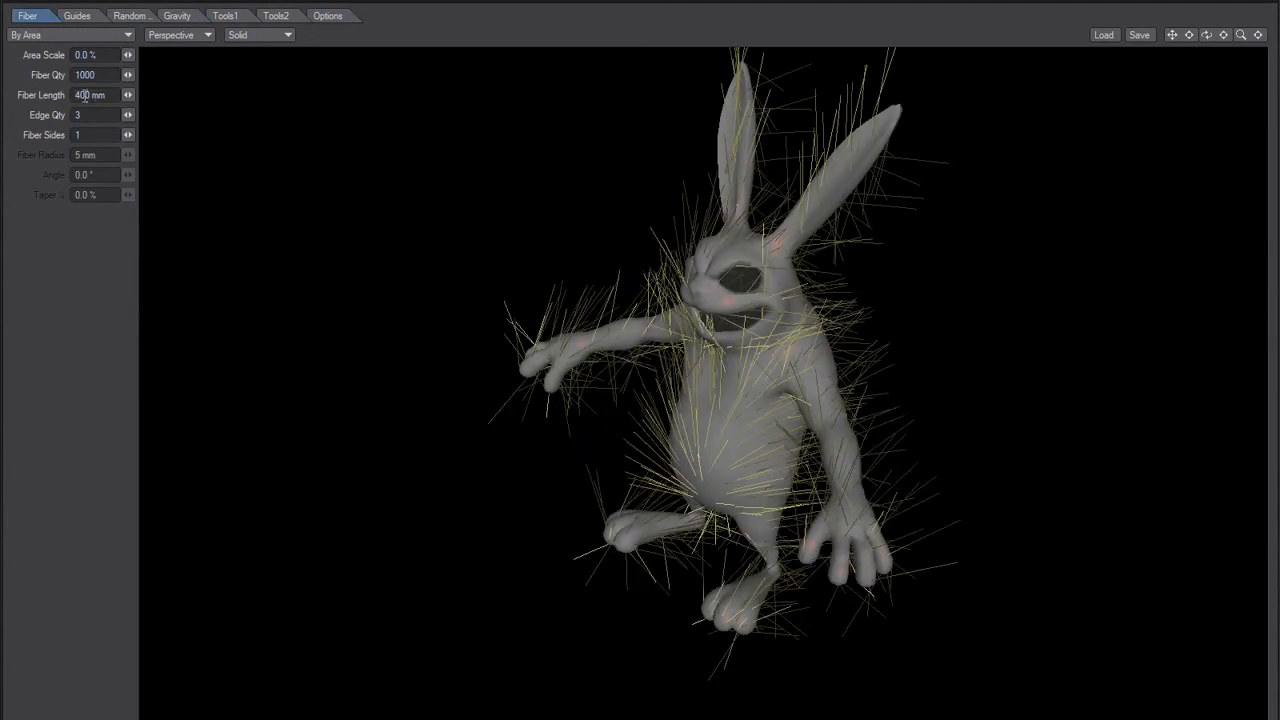
click(85, 95)
text(50)
key(Tab)
mouse_move(598, 313)
alt+mouse_down()
mouse_move(635, 302)
mouse_move(635, 321)
mouse_move(494, 408)
mouse_move(592, 345)
mouse_move(647, 247)
mouse_move(573, 313)
mouse_move(452, 310)
mouse_move(440, 354)
mouse_move(351, 337)
mouse_move(700, 294)
mouse_move(617, 257)
mouse_move(602, 325)
alt+mouse_up()
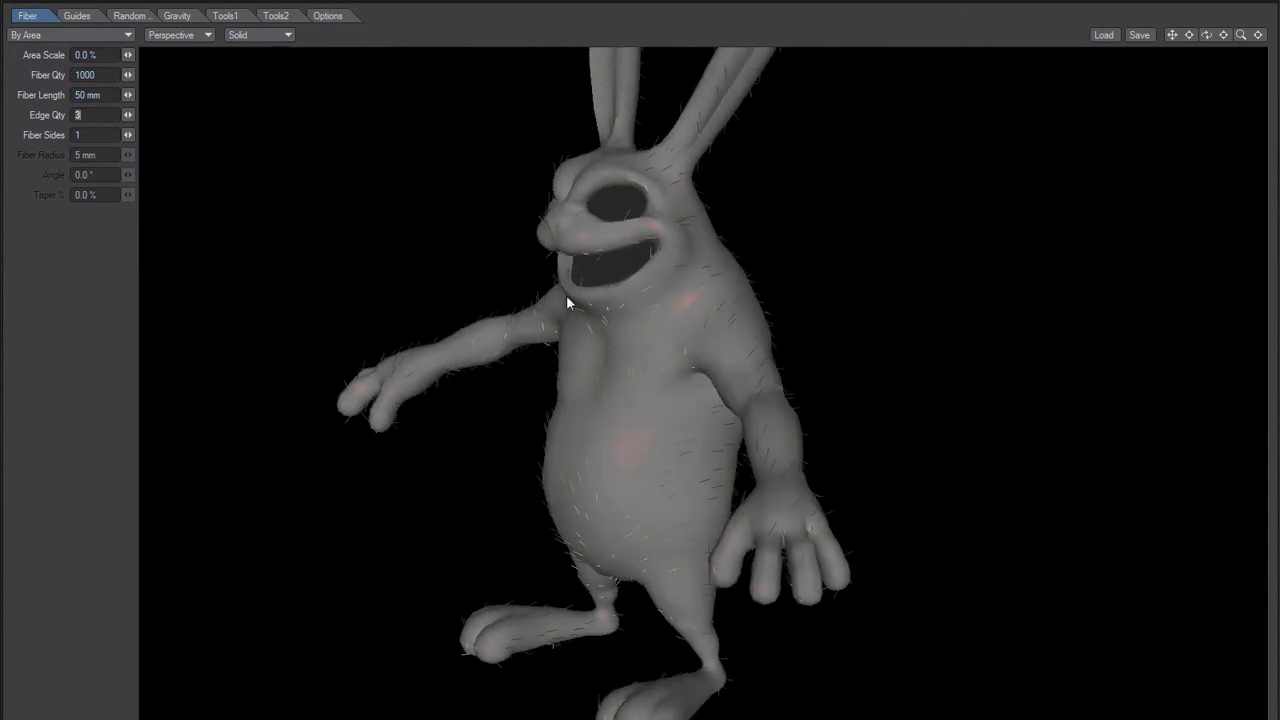
Step: Add guides across the rabbit's whole body and bend a guide on its belly
click(76, 16)
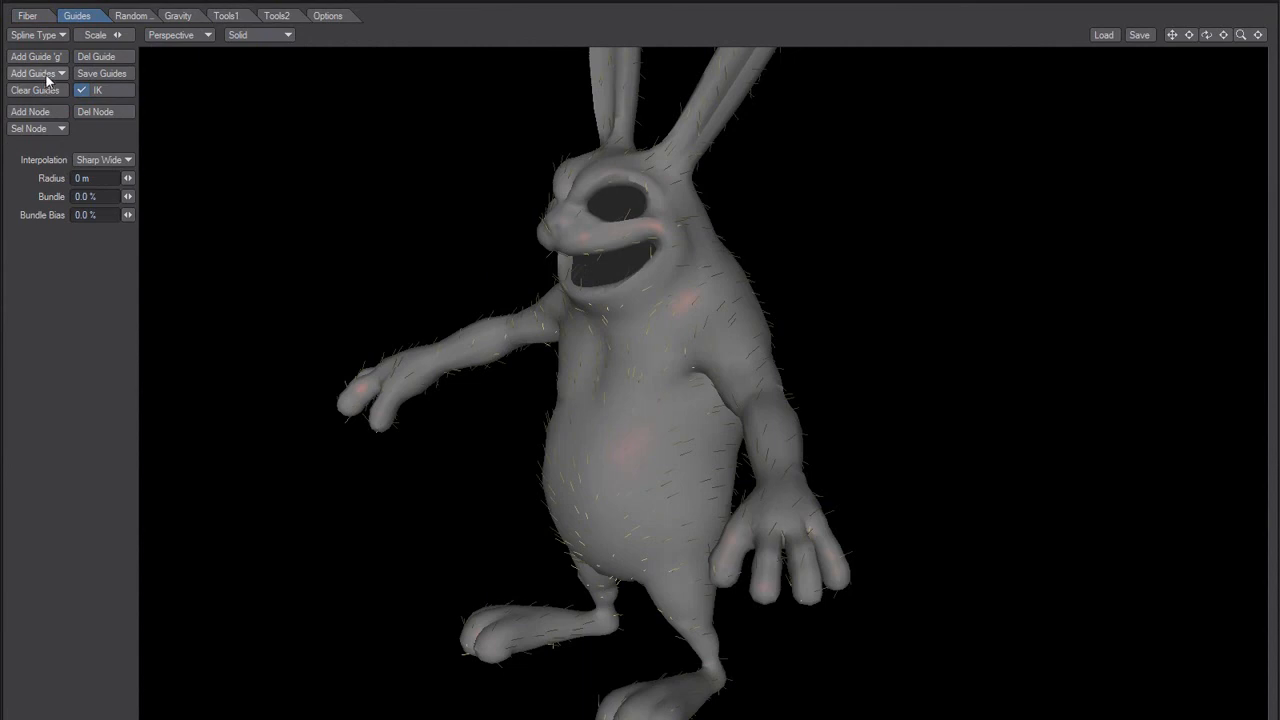
click(50, 72)
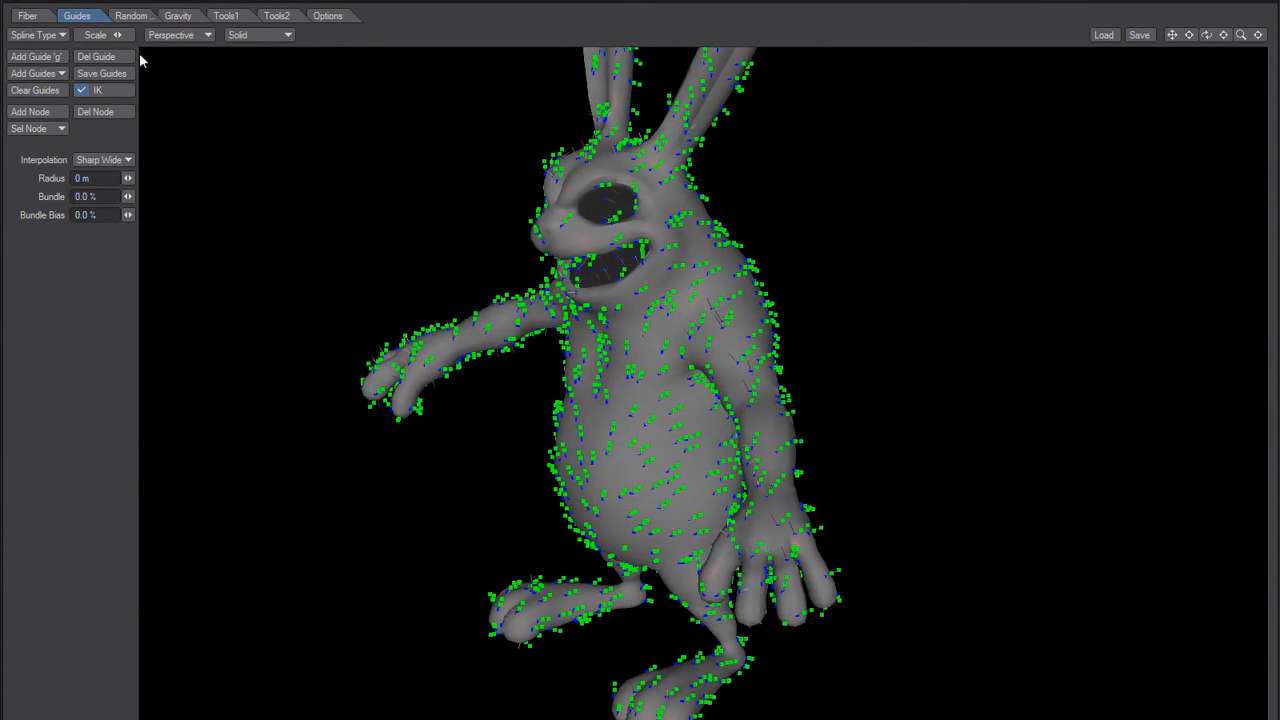
alt+drag(547, 457, 634, 459)
drag(566, 398, 501, 411)
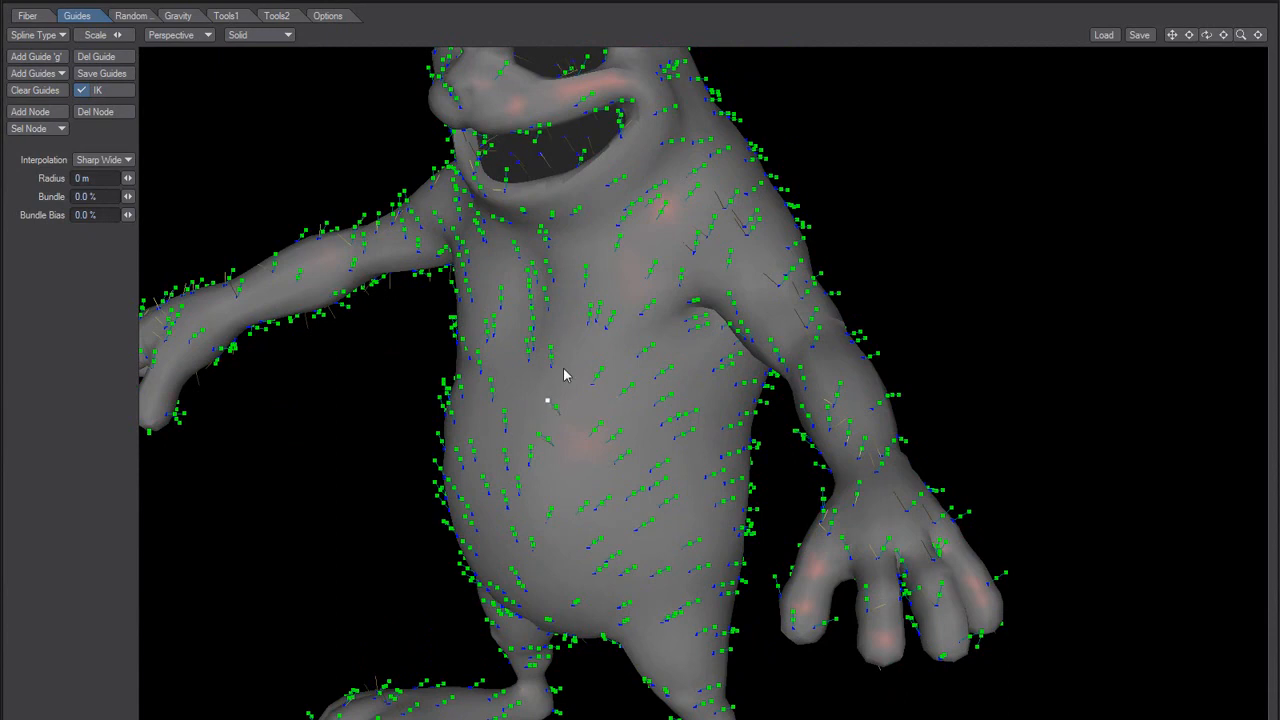
alt+drag(594, 443, 541, 431)
alt+shift+drag(320, 444, 491, 431)
alt+shift+drag(499, 274, 474, 310)
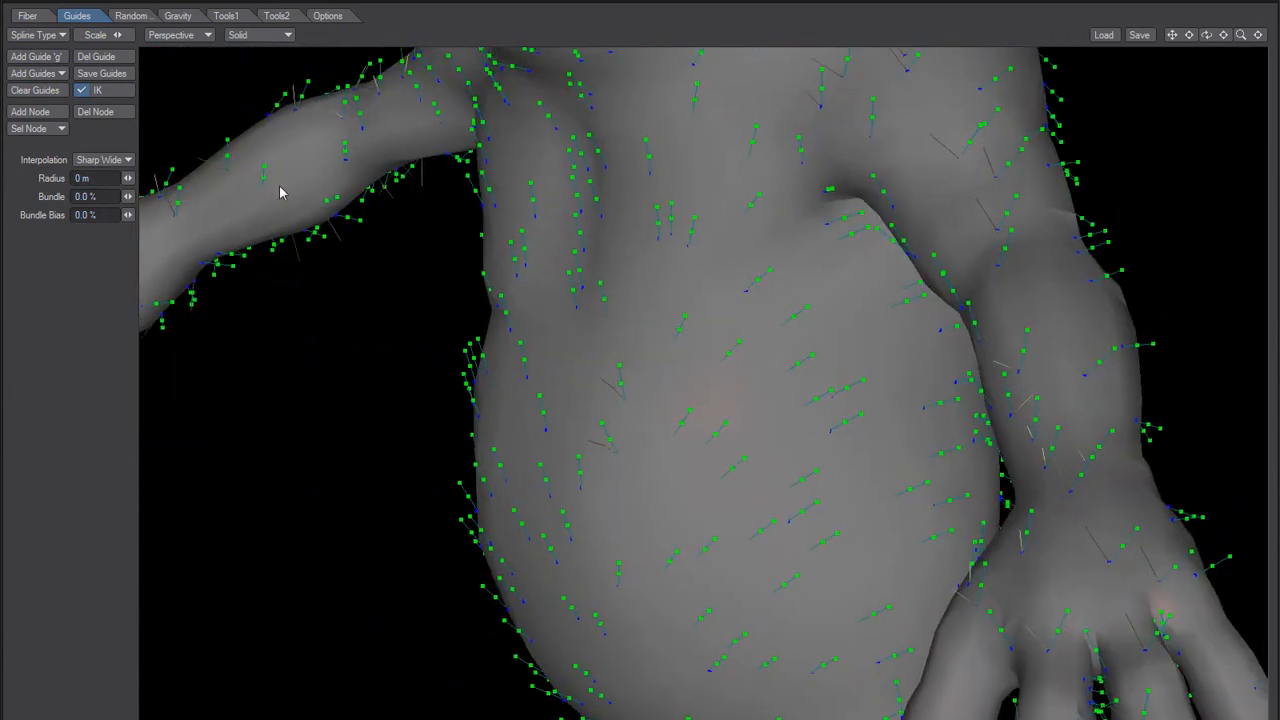
Step: Set the fiber quantity to 10000 and bend the tip of another guide on the belly outward
click(27, 15)
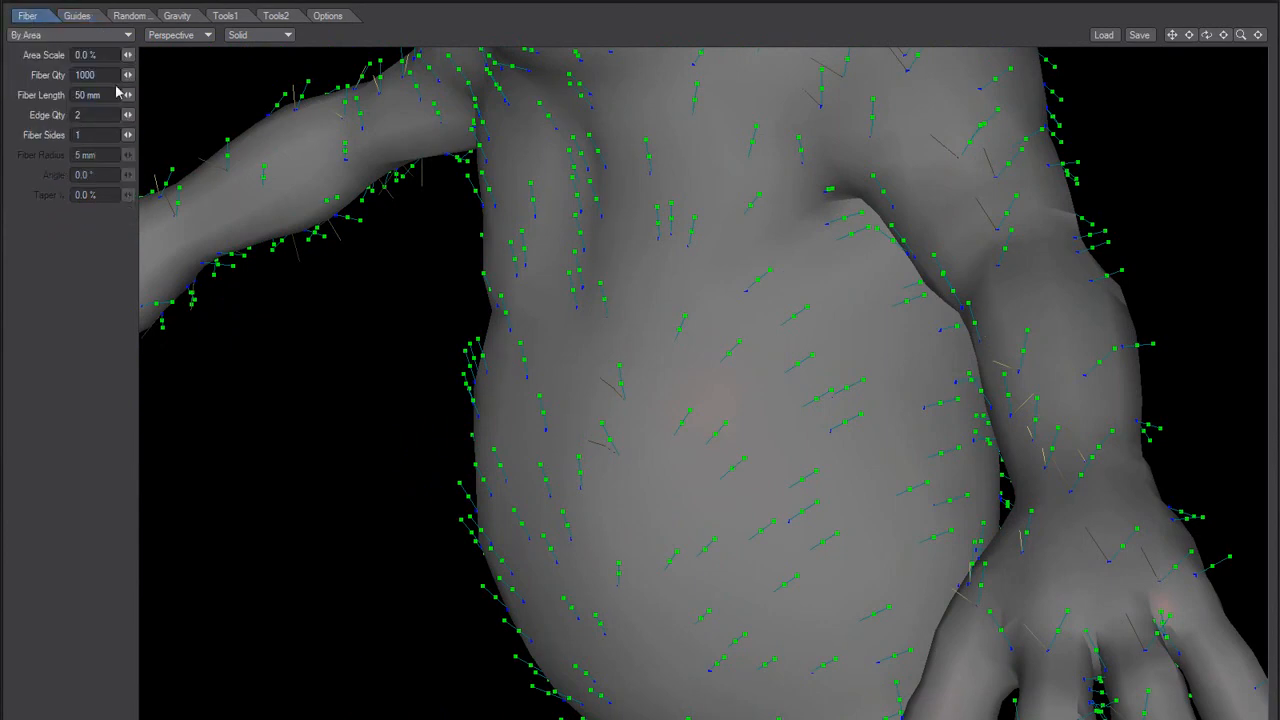
text(0)
key(Tab)
alt+drag(540, 386, 430, 404)
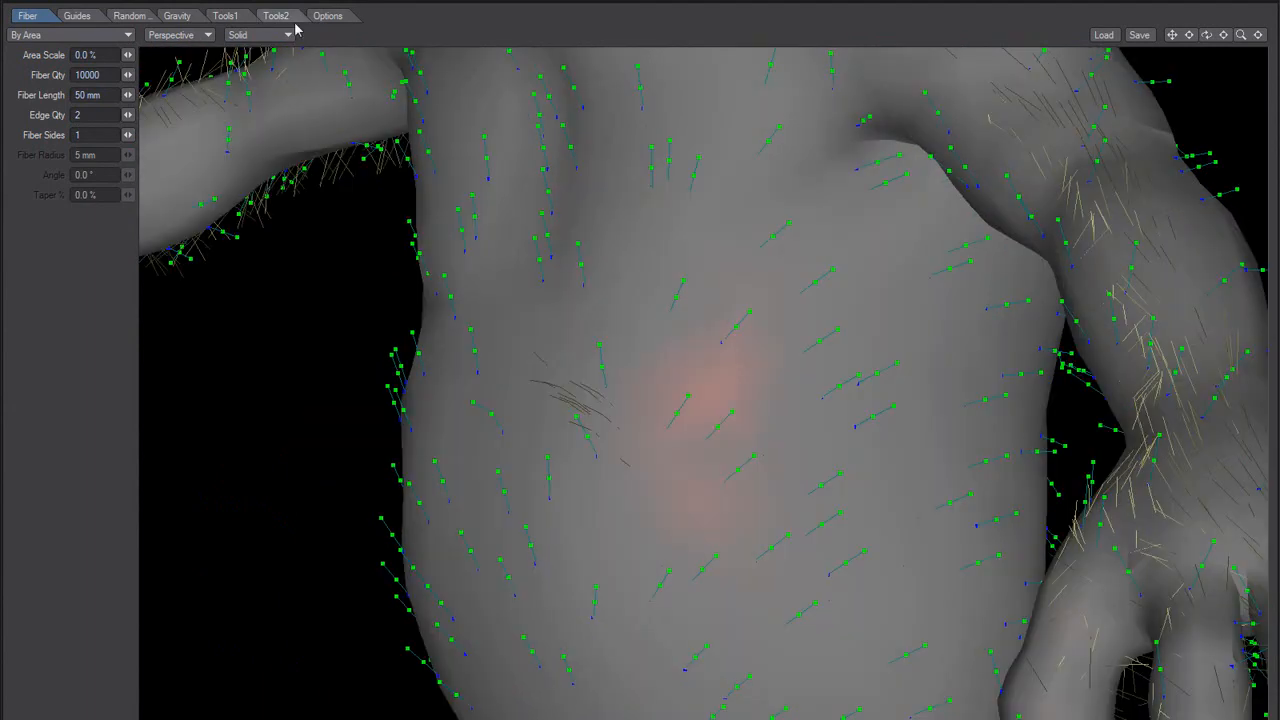
Step: Reset the UV Bias and check the fur over the rabbit's body
click(292, 20)
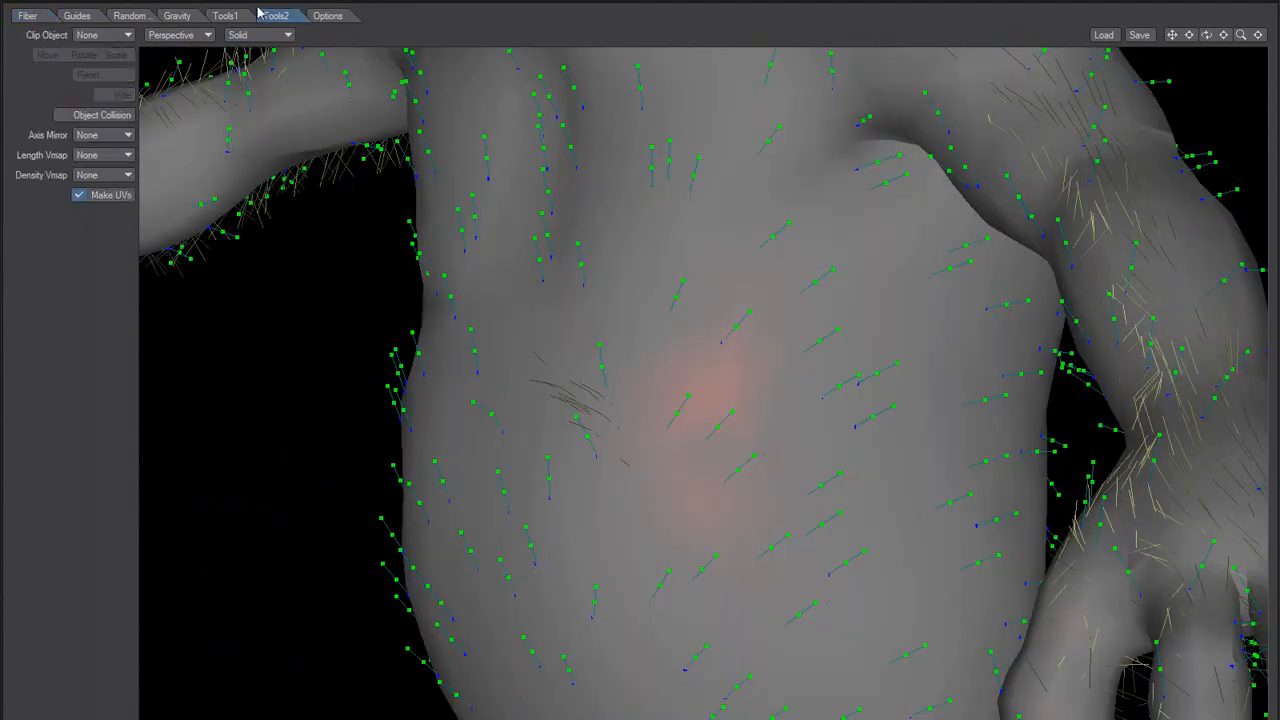
click(225, 15)
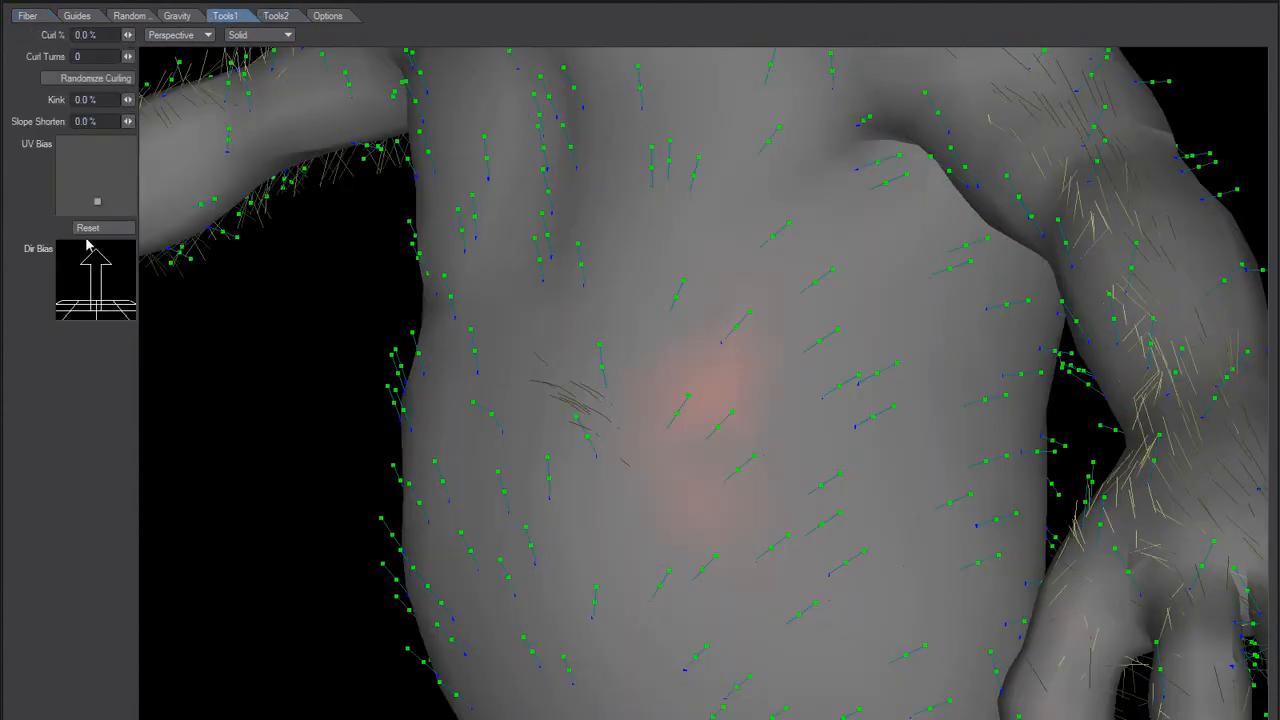
click(86, 229)
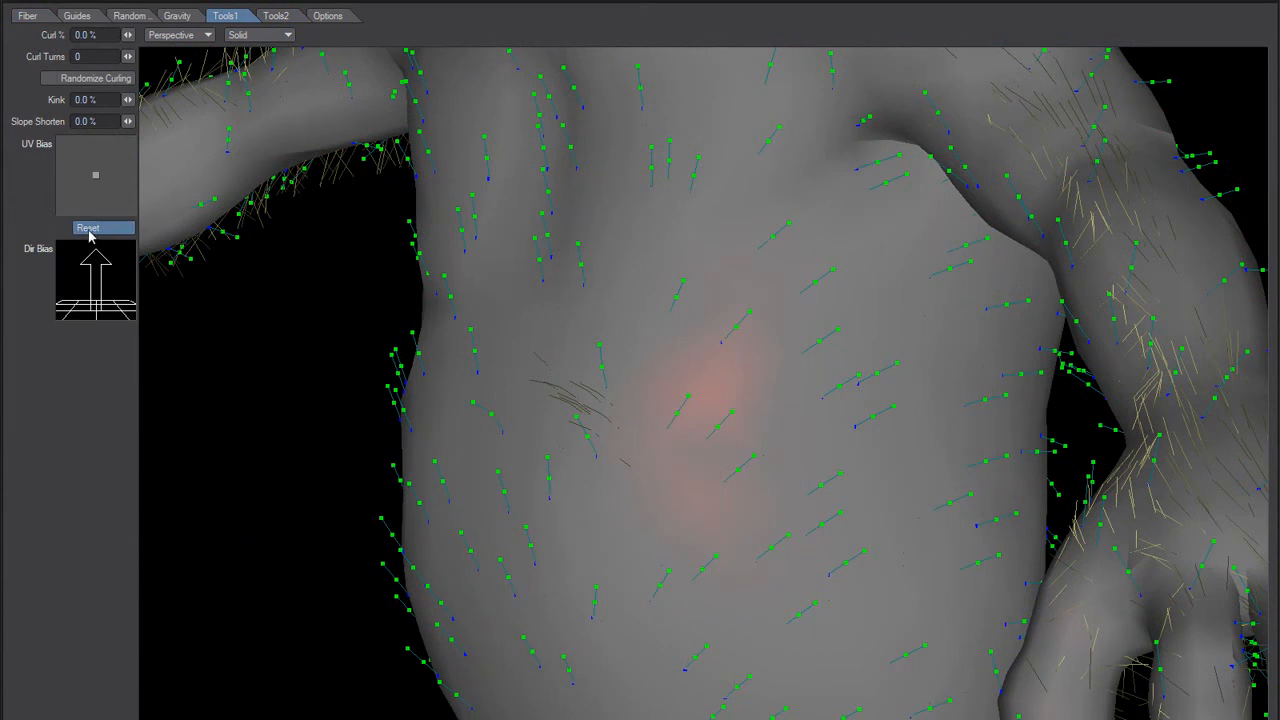
ctrl+alt+drag(602, 447, 522, 518)
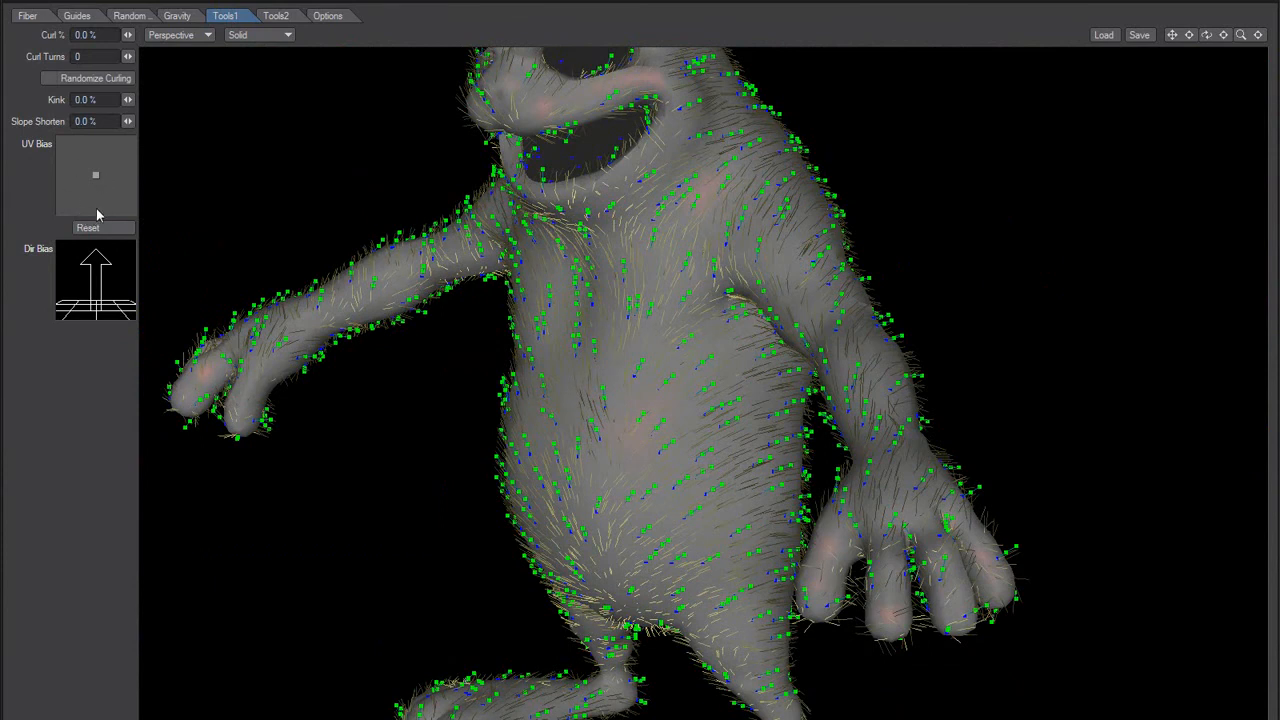
alt+drag(436, 368, 587, 318)
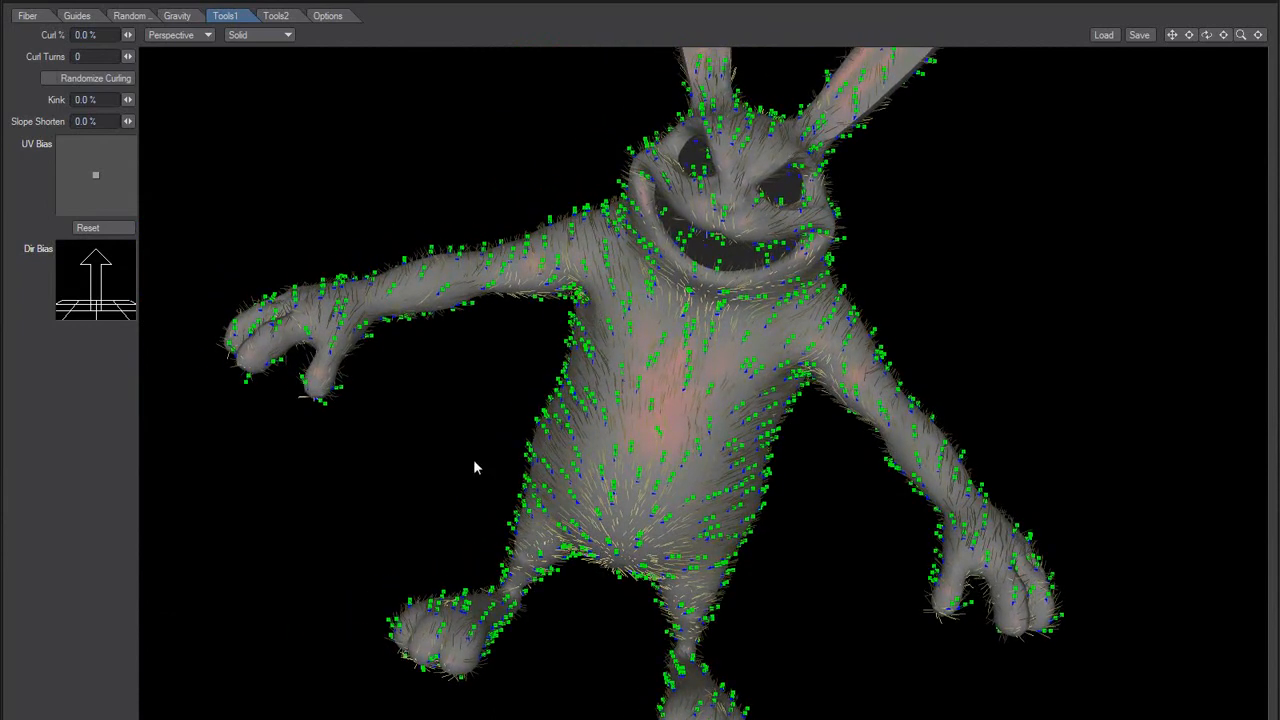